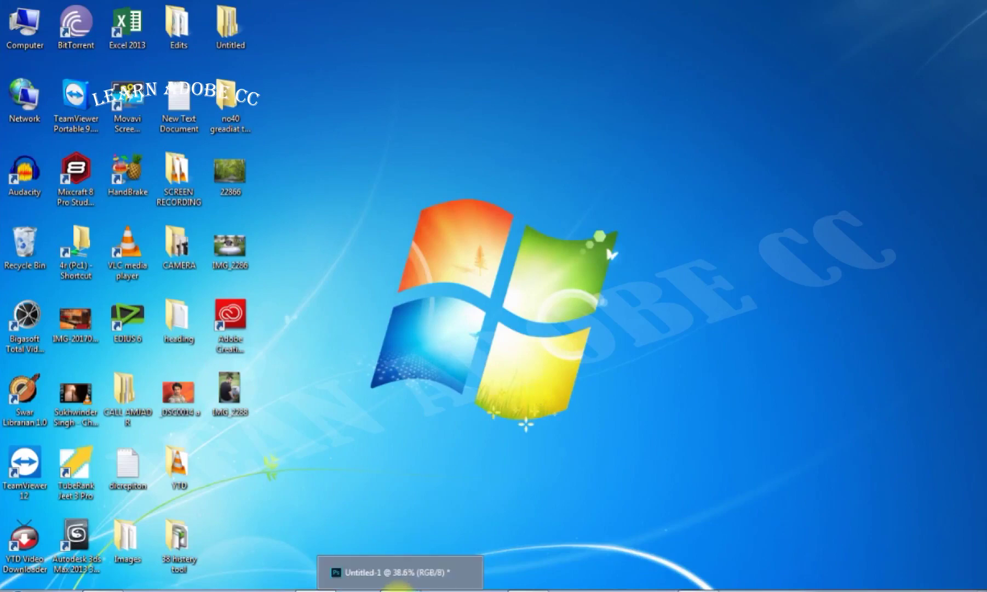
- Bring the blank Untitled-1 document back up and show the gradient presets
left_click(398, 588)
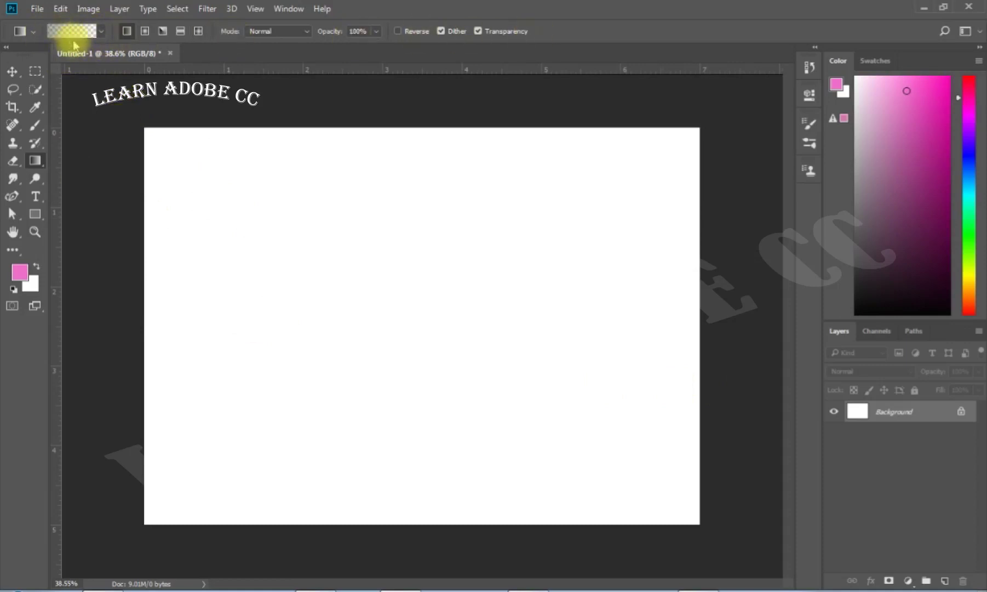
left_click(101, 34)
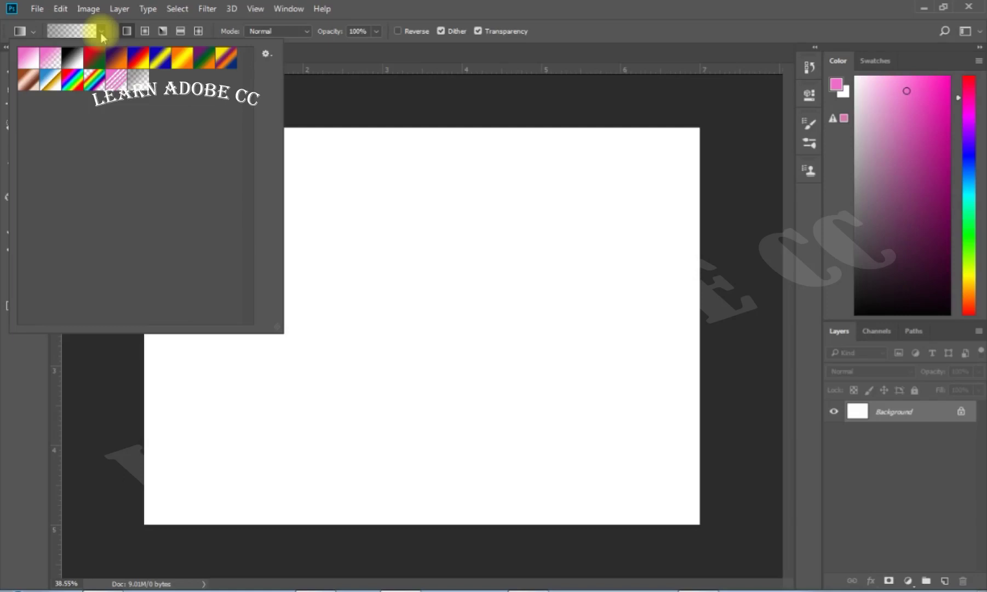
- Fill the canvas with a Foreground to Background pink-to-white gradient, dragged top-left to bottom-right
left_click(31, 61)
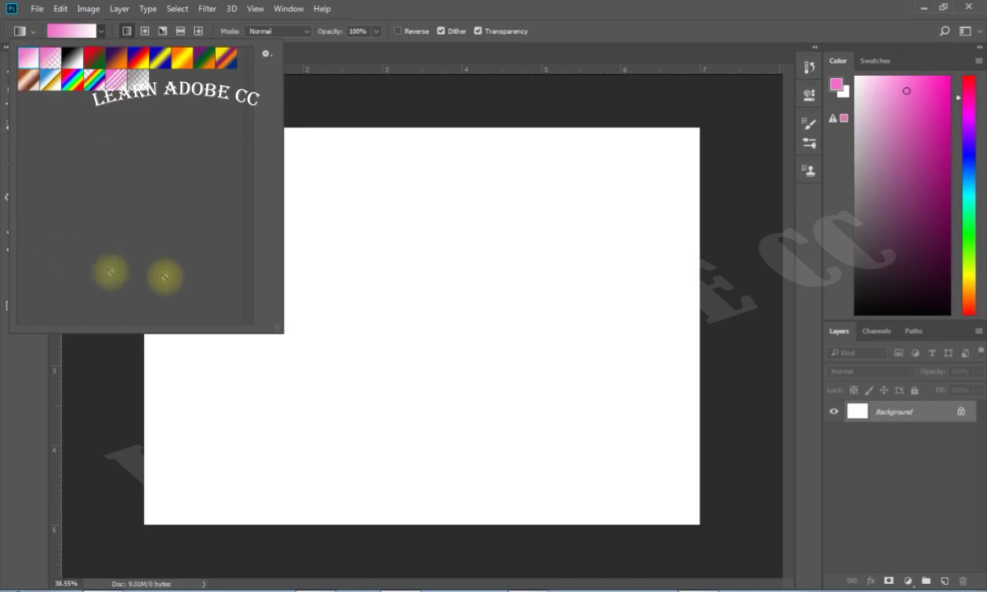
left_click(509, 88)
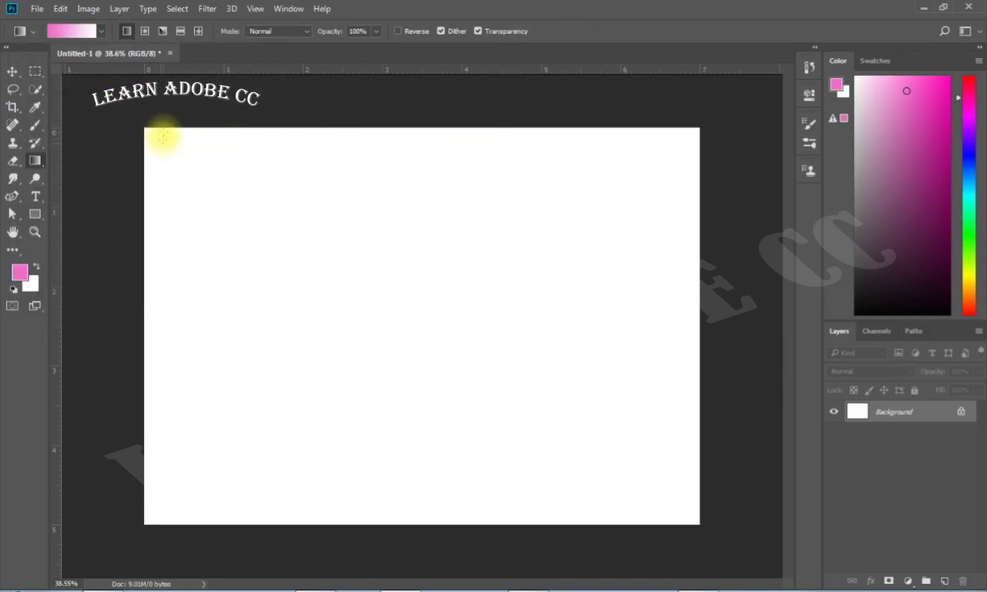
left_click_drag(148, 131, 693, 484)
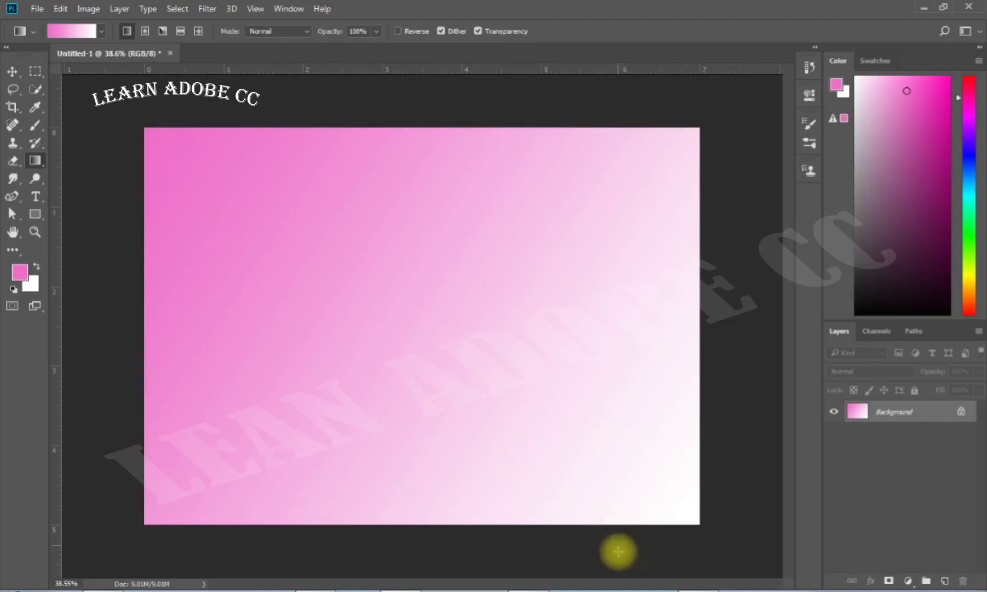
left_click_drag(163, 201, 692, 524)
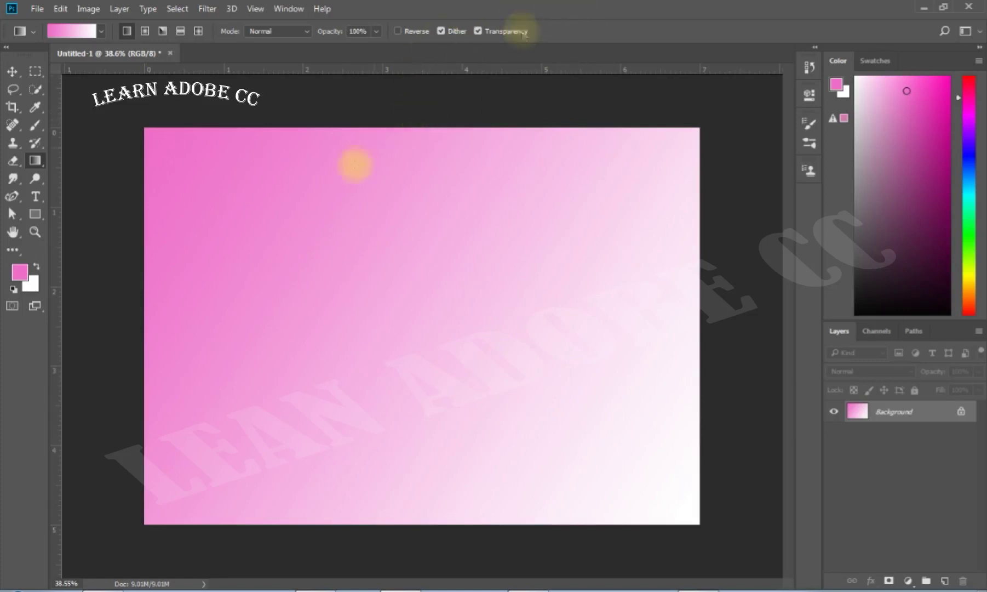
- Keep the Gradient Tool active and choose the Foreground to Transparent preset
right_click(35, 164)
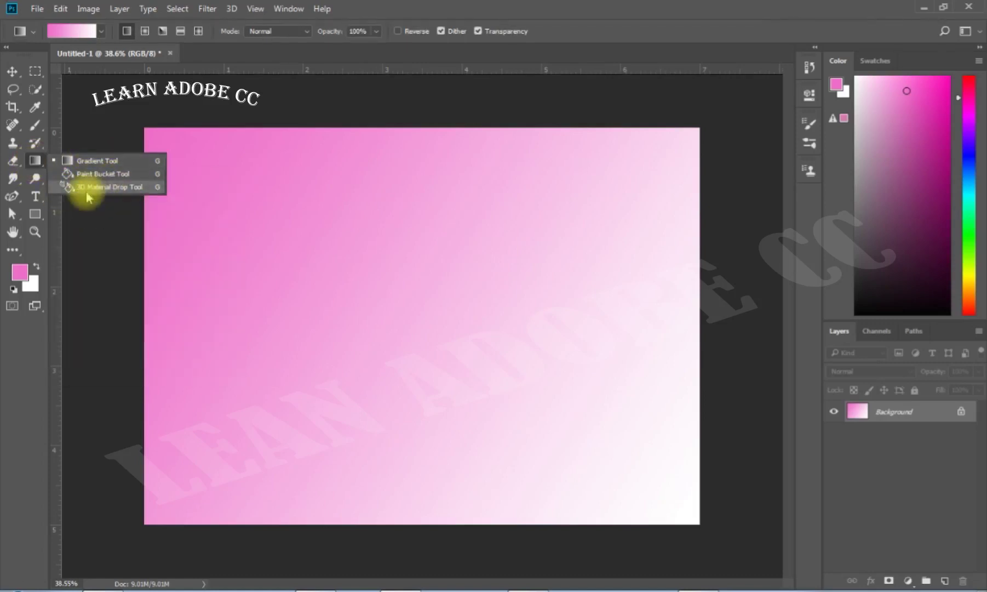
left_click(81, 161)
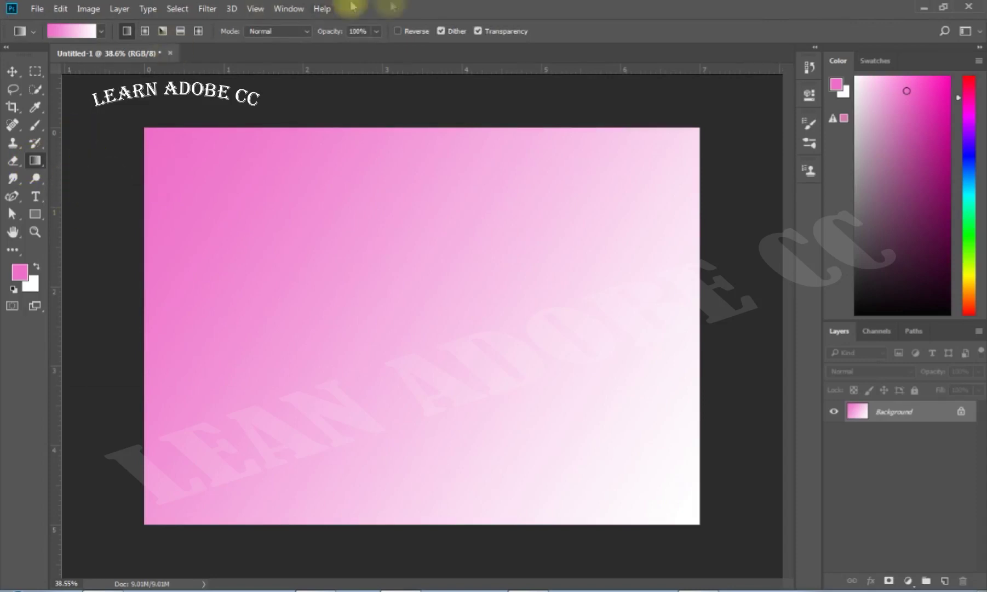
left_click(102, 32)
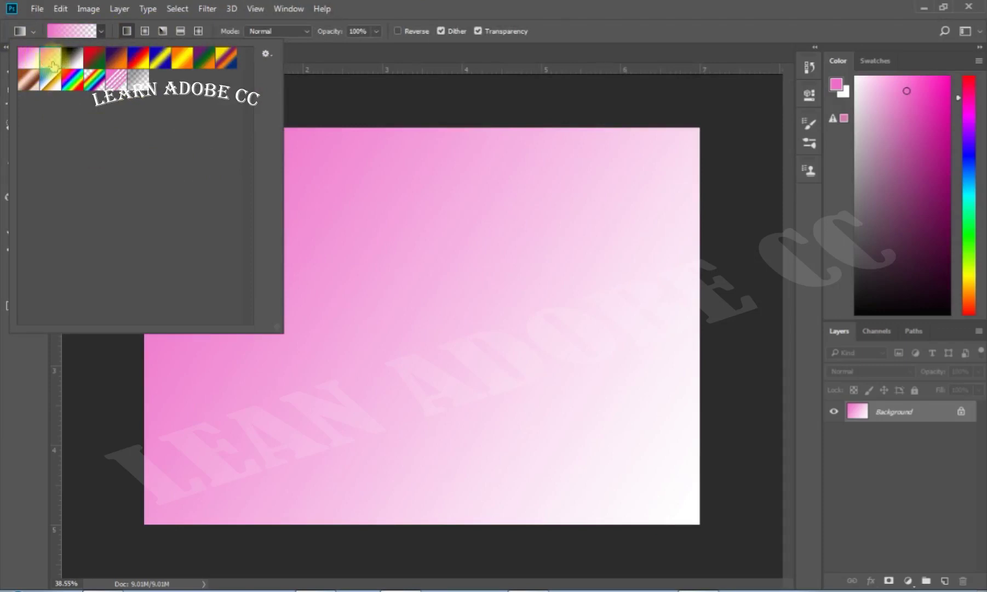
left_click(398, 6)
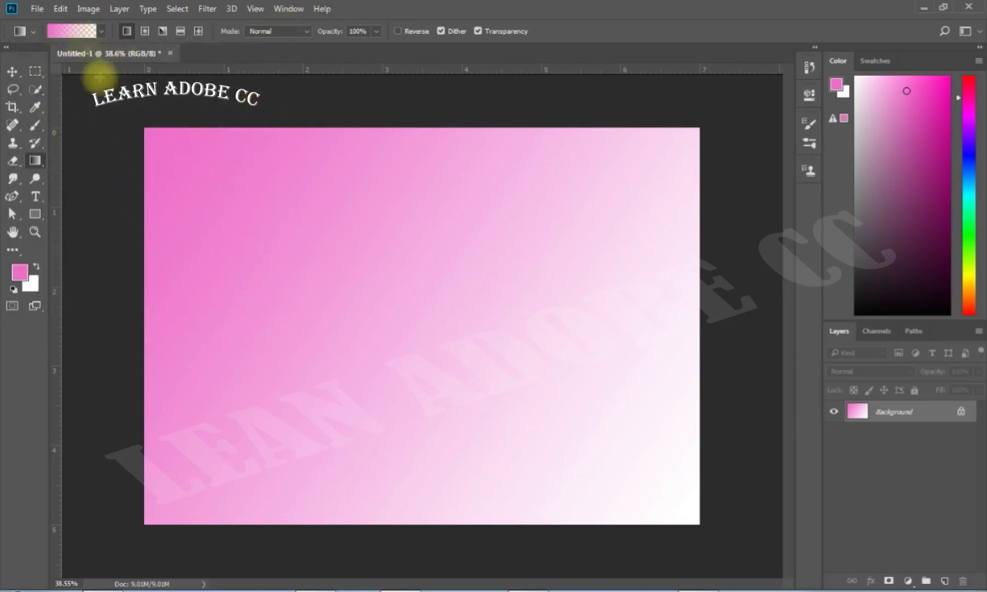
- Undo the old fill and drag a new diagonal pink-to-transparent gradient from the top-left
key("ctrl+z")
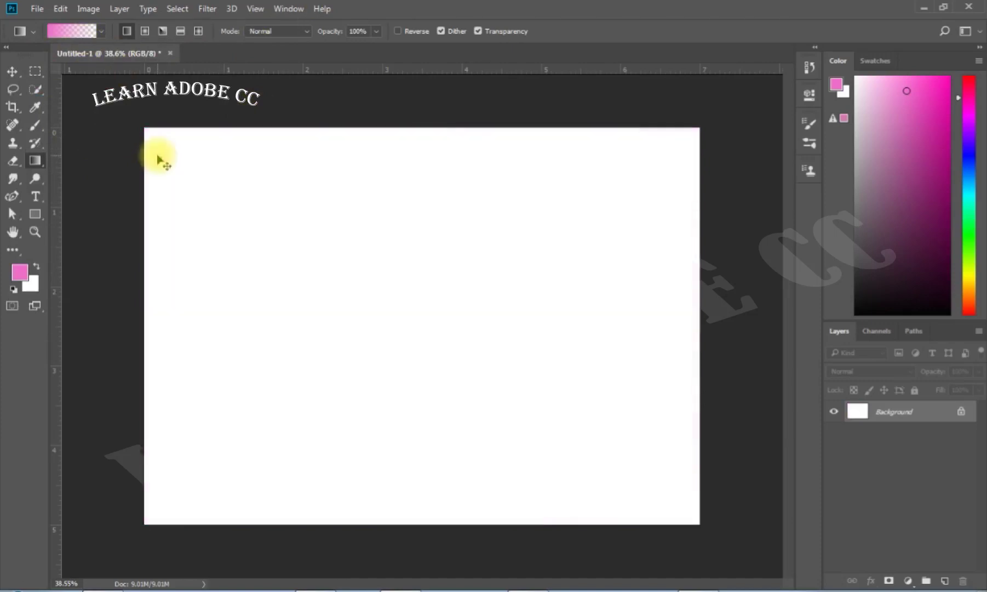
mouse_move(146, 130)
left_mouse_down()
mouse_move(382, 310)
mouse_move(598, 438)
left_mouse_up()
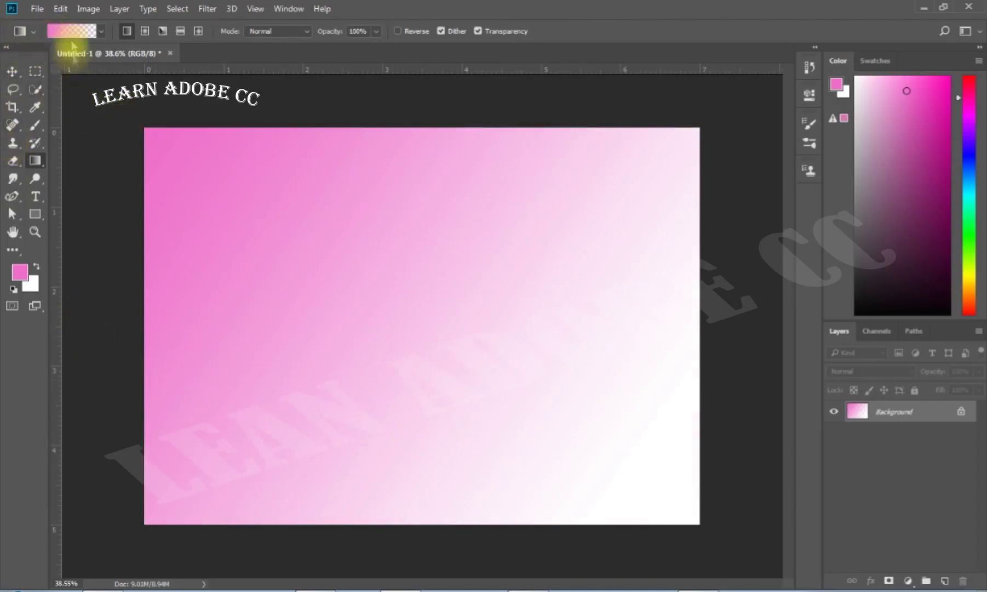
left_click(101, 31)
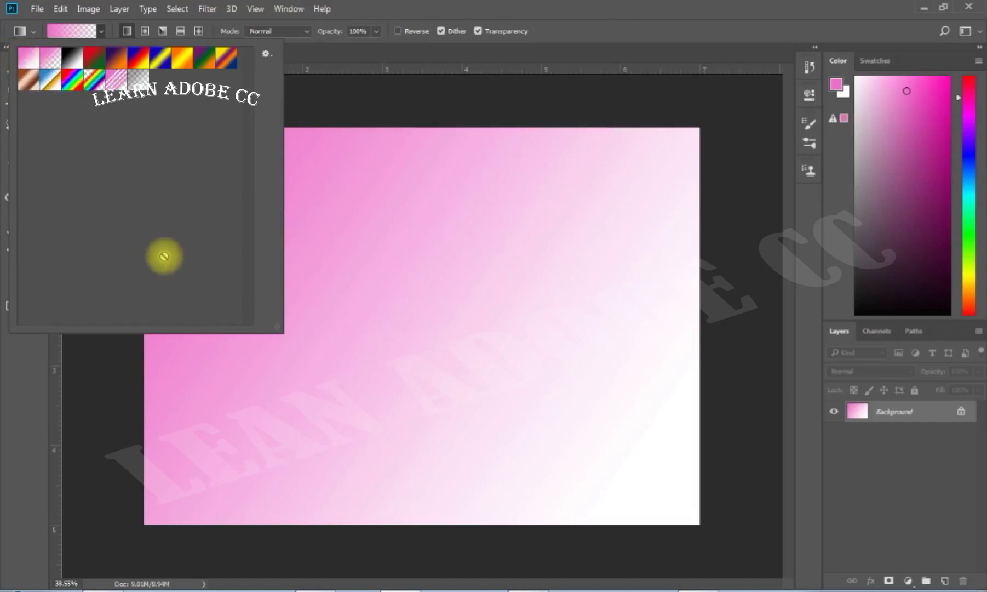
left_click(559, 7)
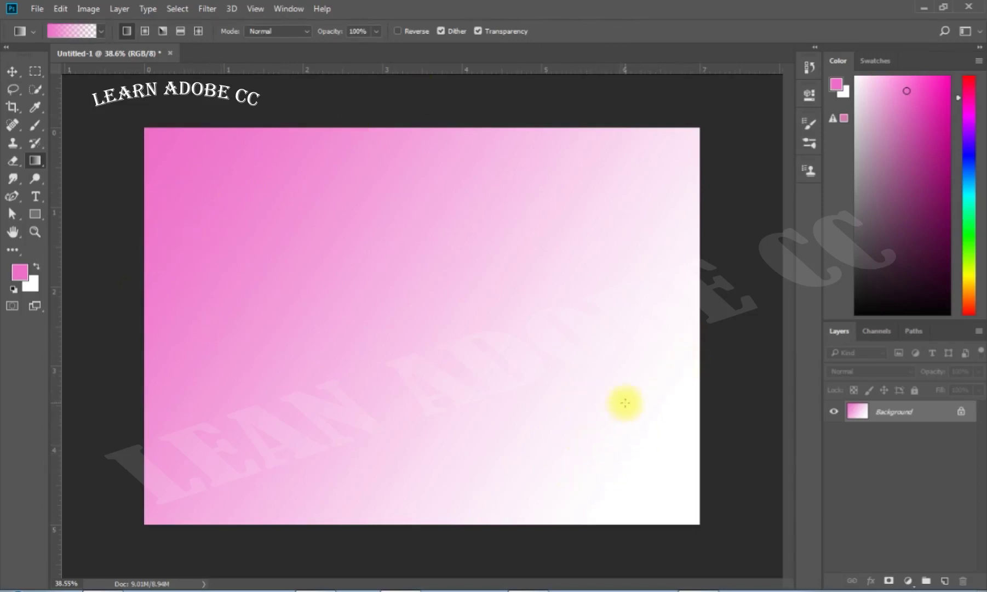
- Open _DSC0014 a.jpg from the Desktop with File > Open
left_click(37, 9)
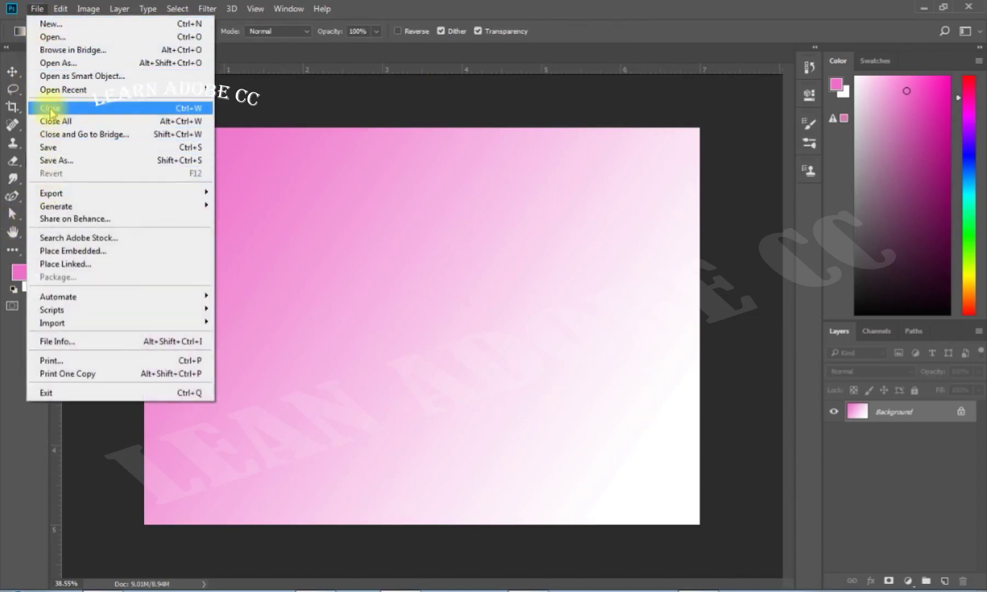
left_click(52, 37)
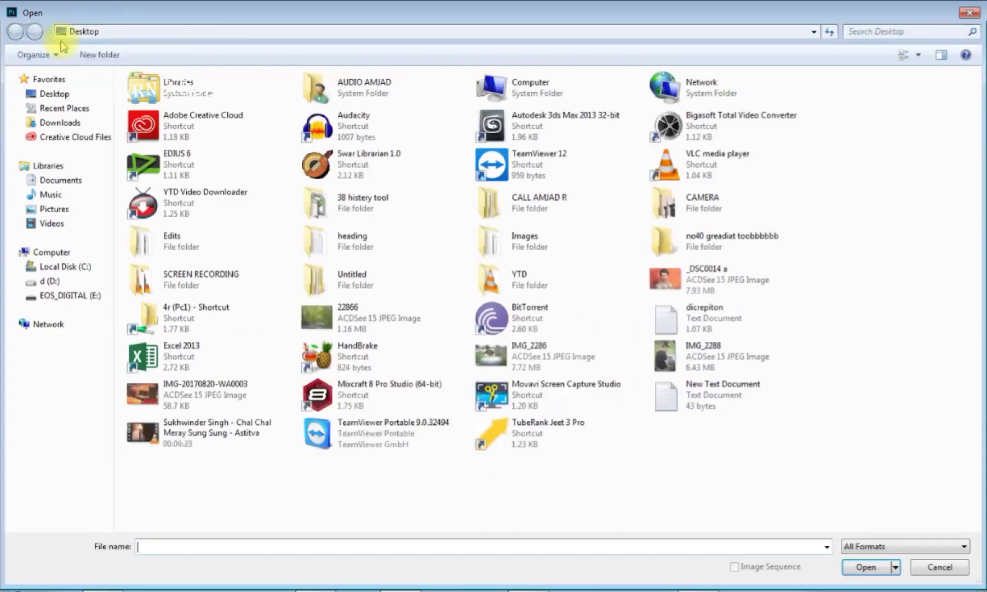
left_click(656, 283)
key("Return")
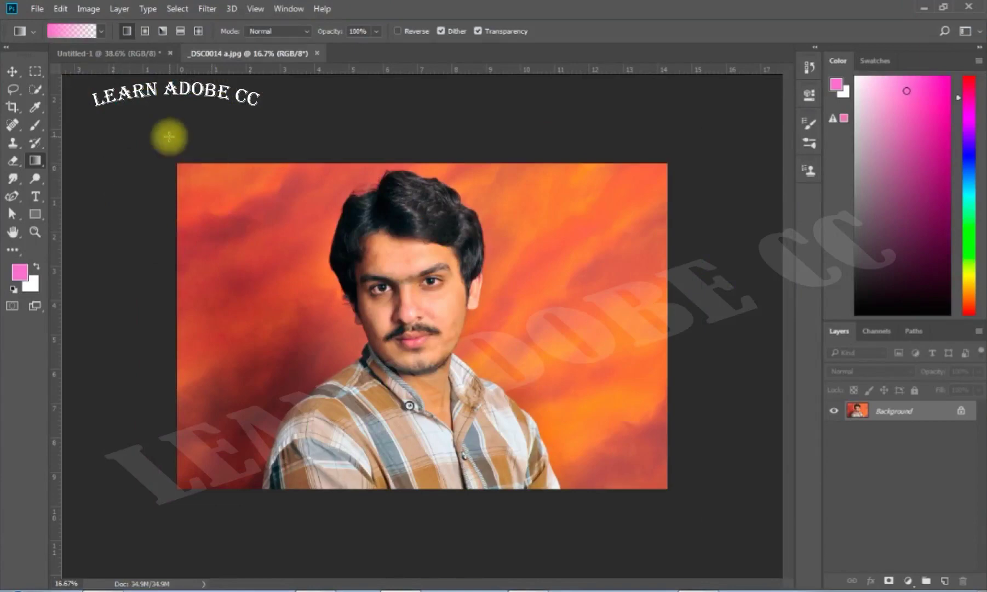
- Test a pink gradient over the photo from the top-left, then undo it
left_click_drag(180, 169, 600, 436)
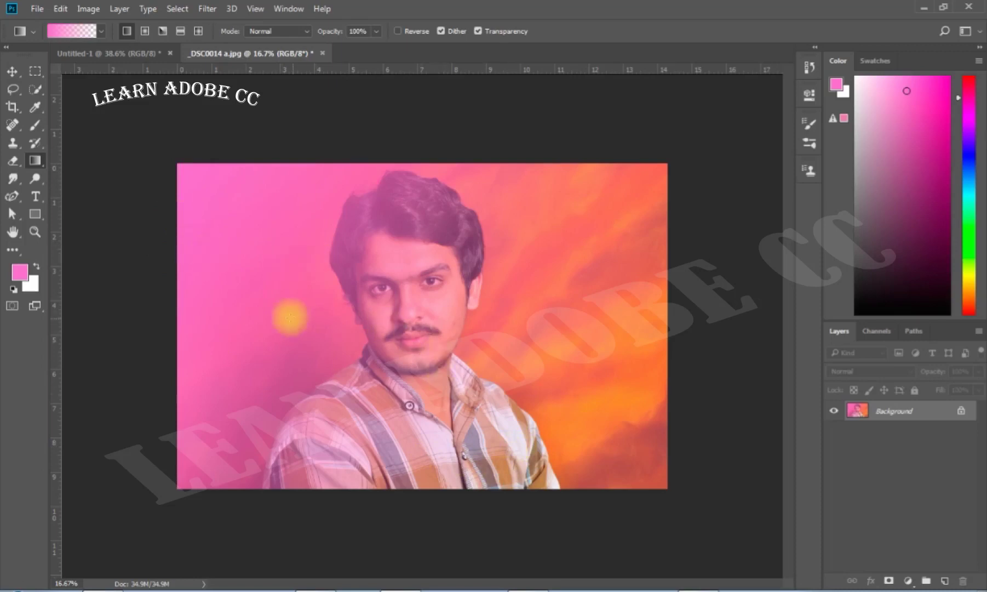
left_click(100, 33)
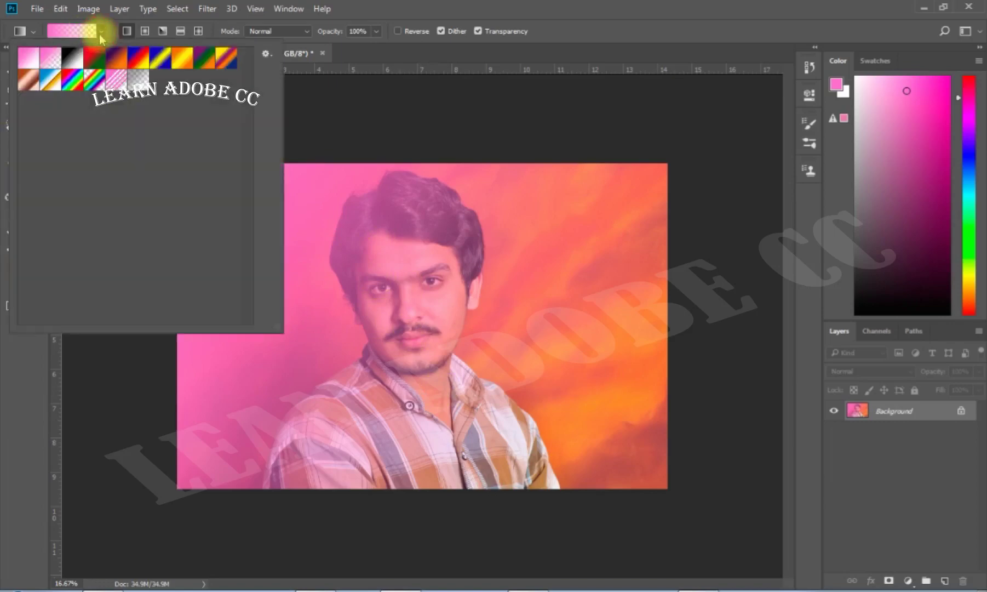
left_click(101, 33)
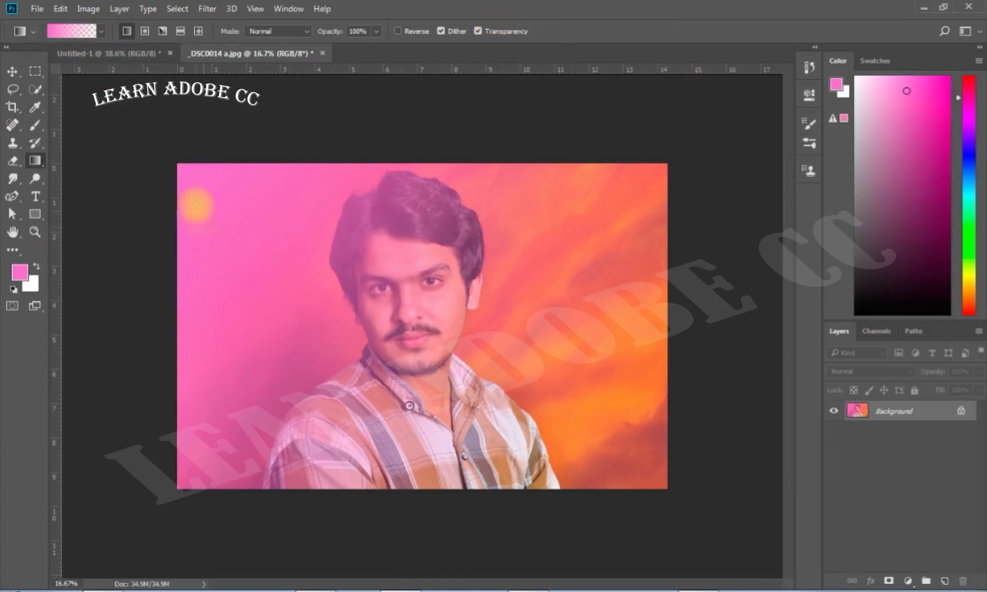
left_click_drag(187, 173, 631, 452)
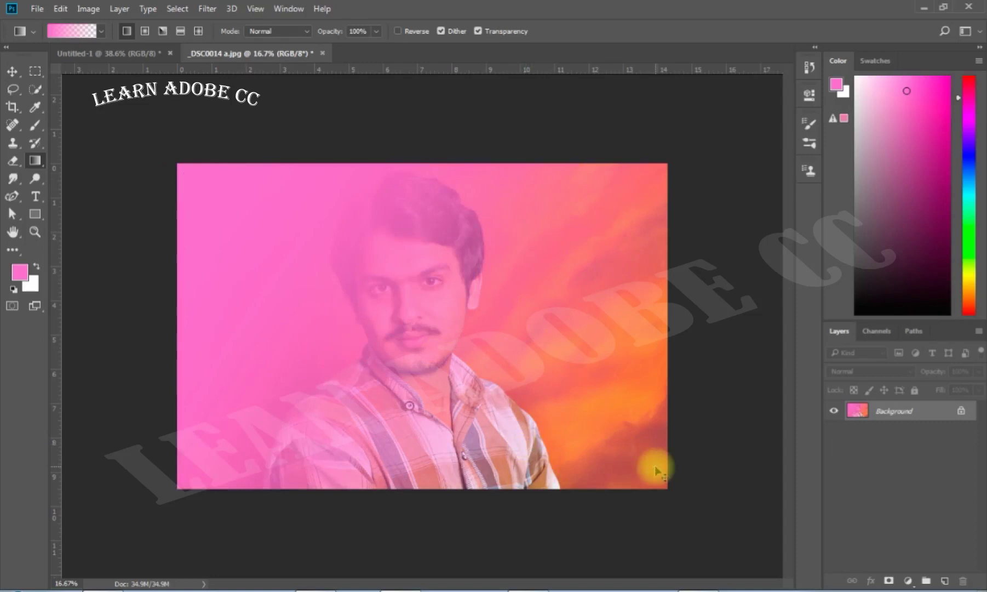
key("ctrl+z")
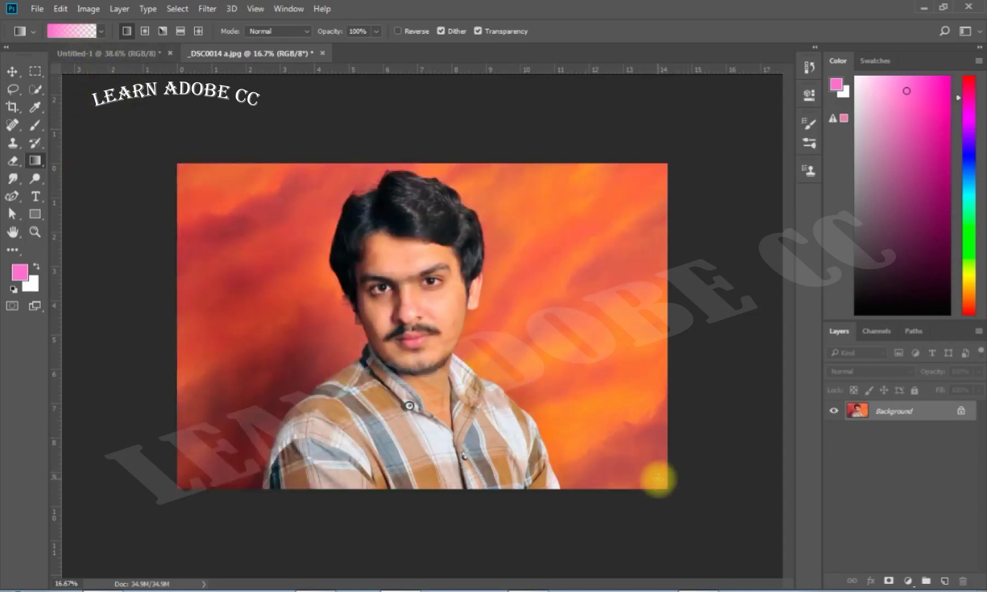
- Test and undo a lower-right to upper-left gradient, then turn off Transparency
left_click_drag(657, 478, 186, 180)
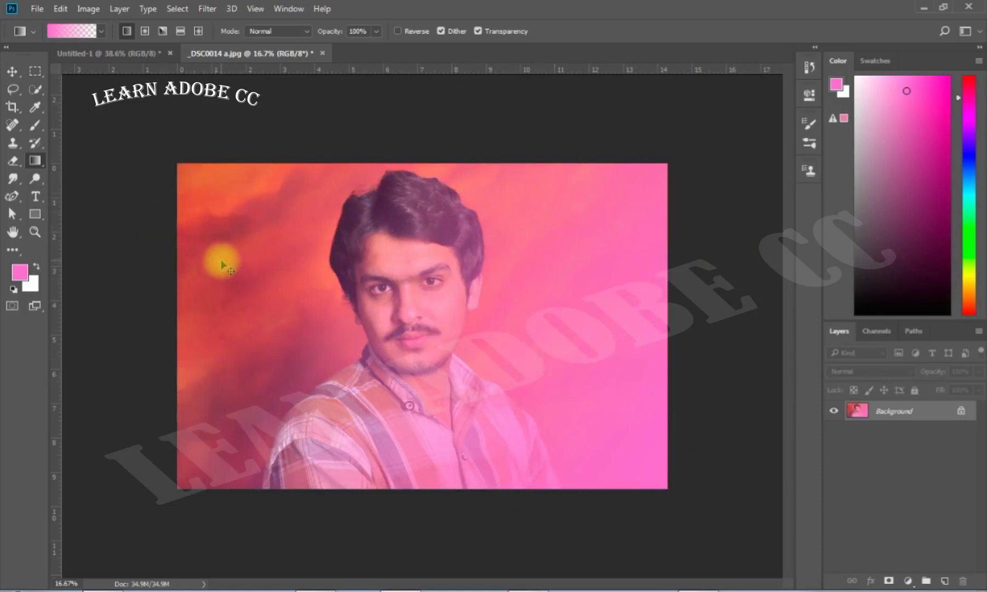
key("ctrl+z")
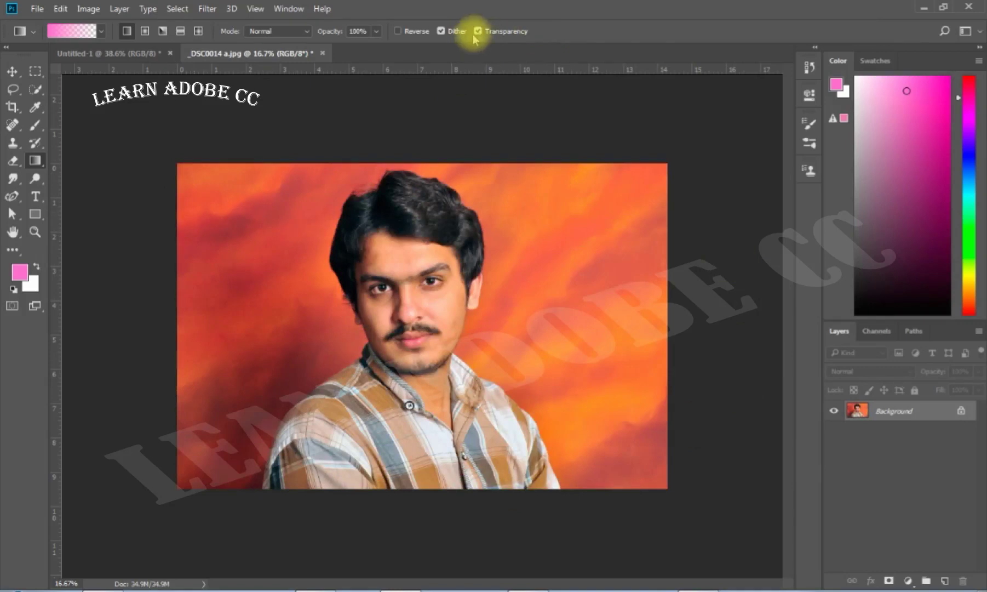
left_click(478, 31)
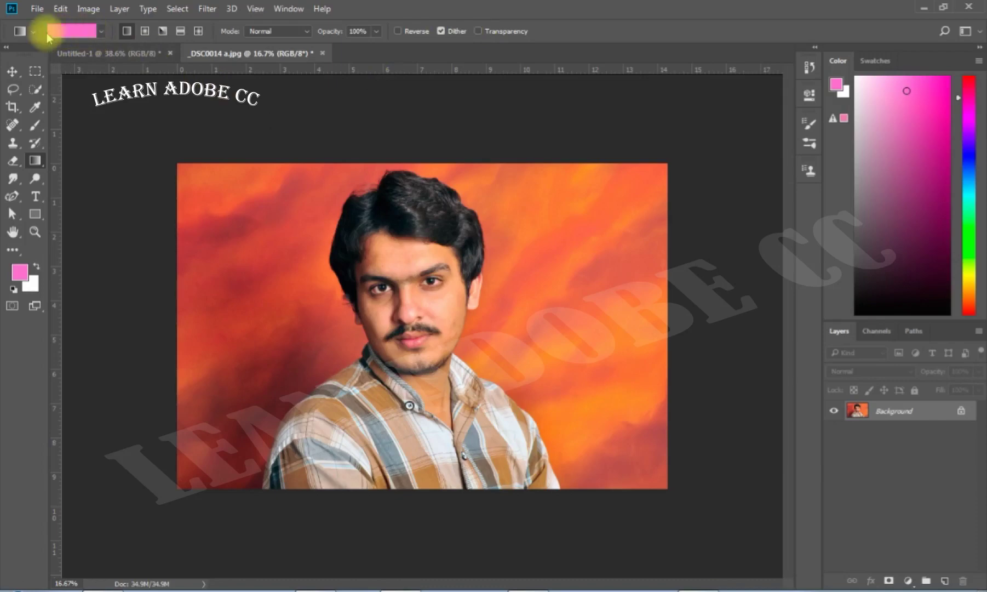
- Turn Transparency back on, testing and undoing two pink gradient fills over the photo
left_click(478, 32)
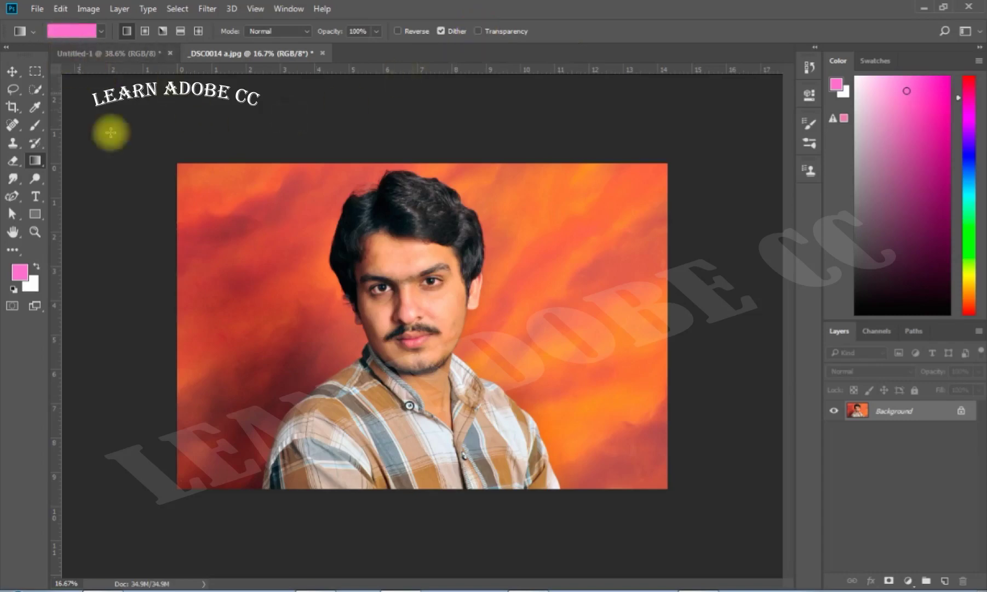
left_click_drag(182, 171, 568, 440)
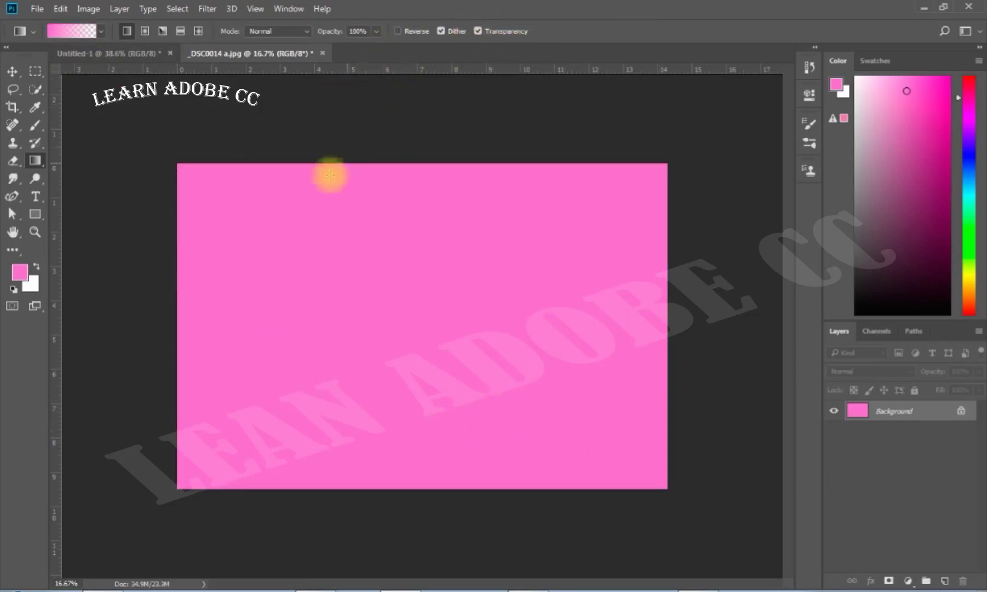
key("ctrl+z")
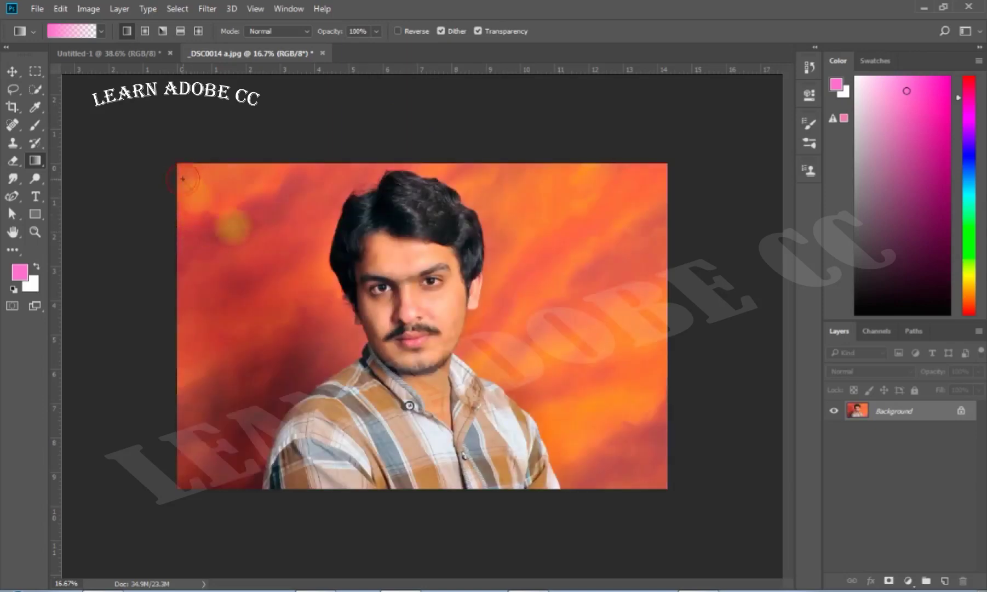
left_click_drag(183, 179, 603, 432)
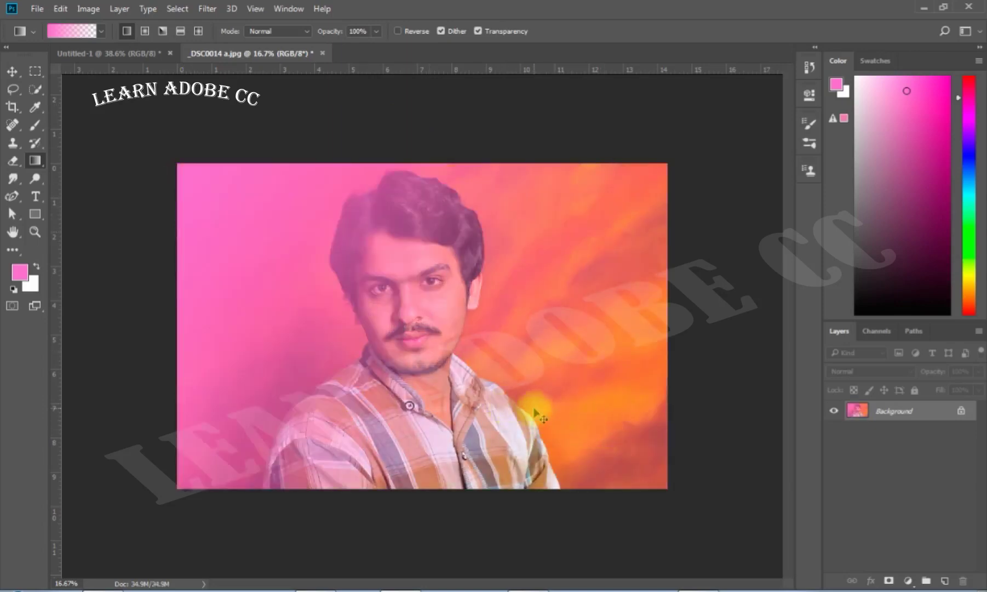
key("ctrl+z")
left_click(101, 31)
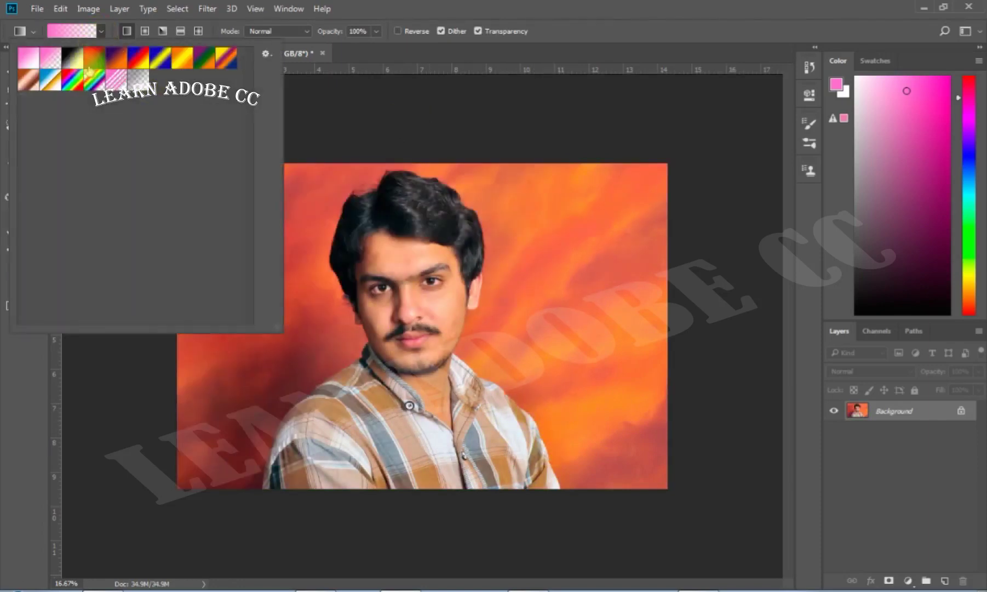
- Choose the Black, White preset and test diagonal gradients across the portrait, undoing each
left_click(71, 57)
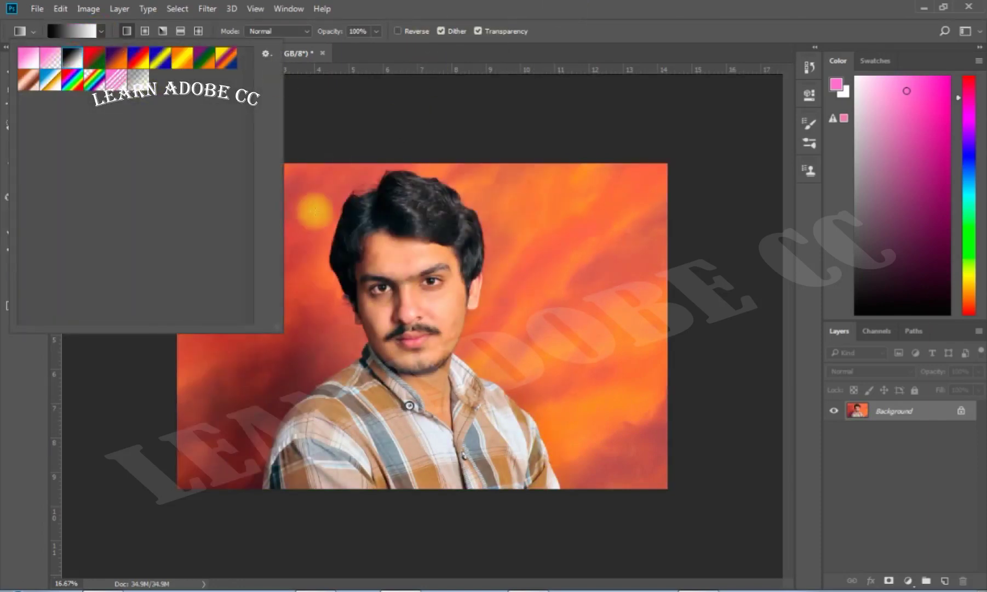
left_click(383, 111)
mouse_move(198, 185)
left_mouse_down()
mouse_move(604, 454)
mouse_move(526, 436)
left_mouse_up()
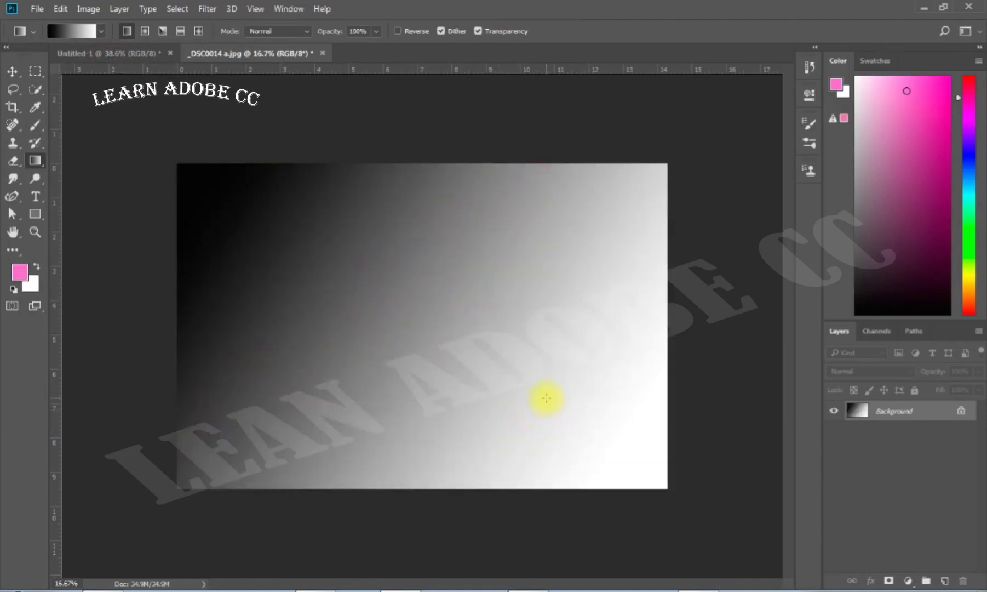
key("ctrl+z")
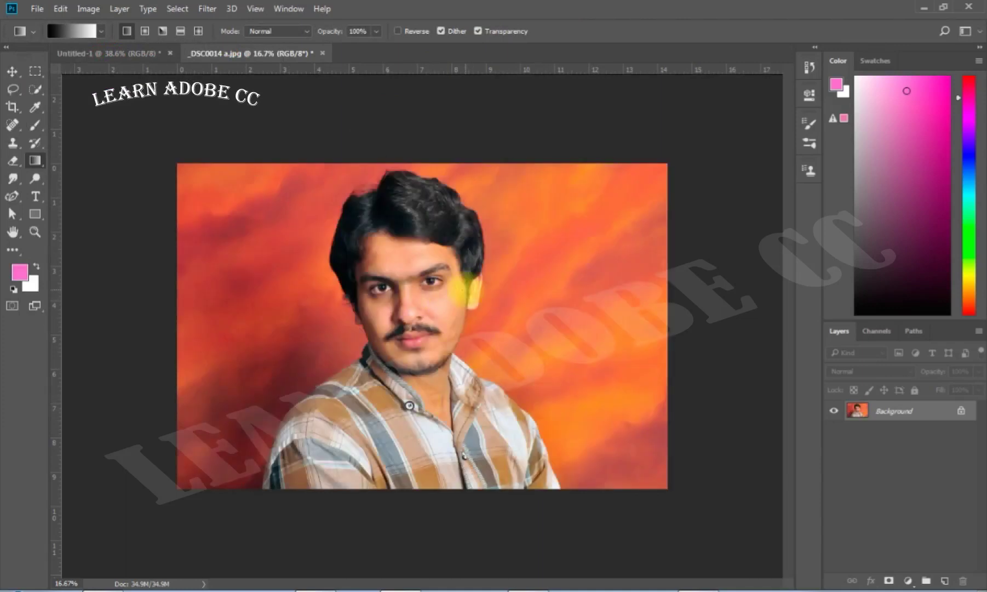
left_click_drag(466, 288, 408, 333)
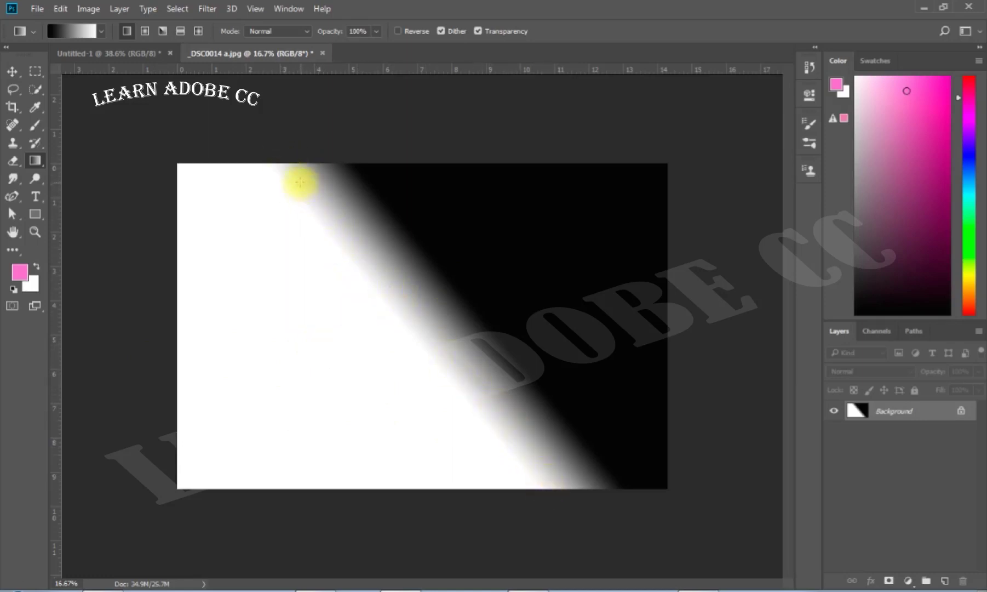
key("ctrl+z")
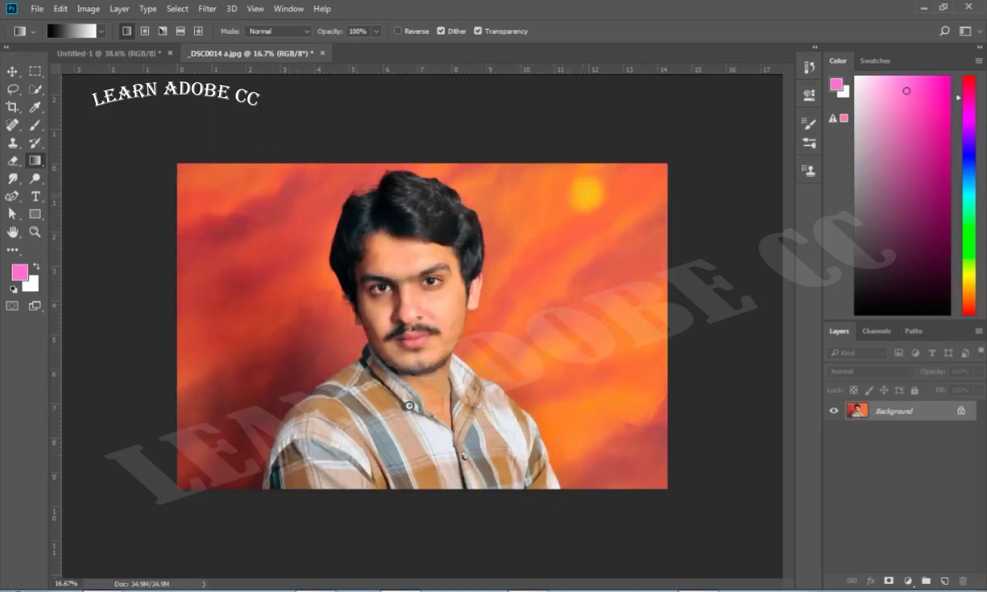
- Test horizontal and vertical black-to-white gradients, undoing each to restore the photo
left_click_drag(641, 186, 318, 224)
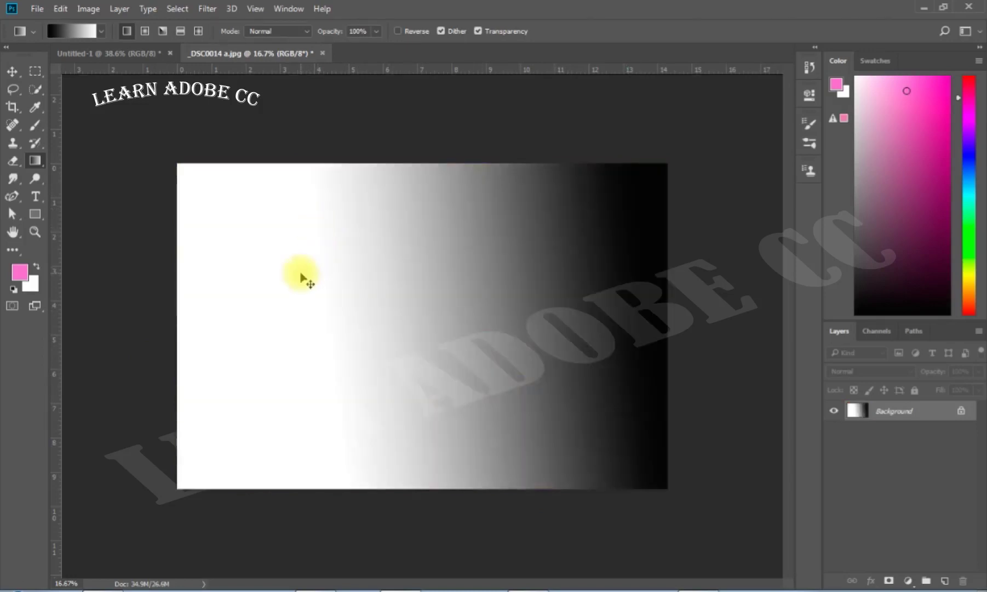
key("ctrl+z")
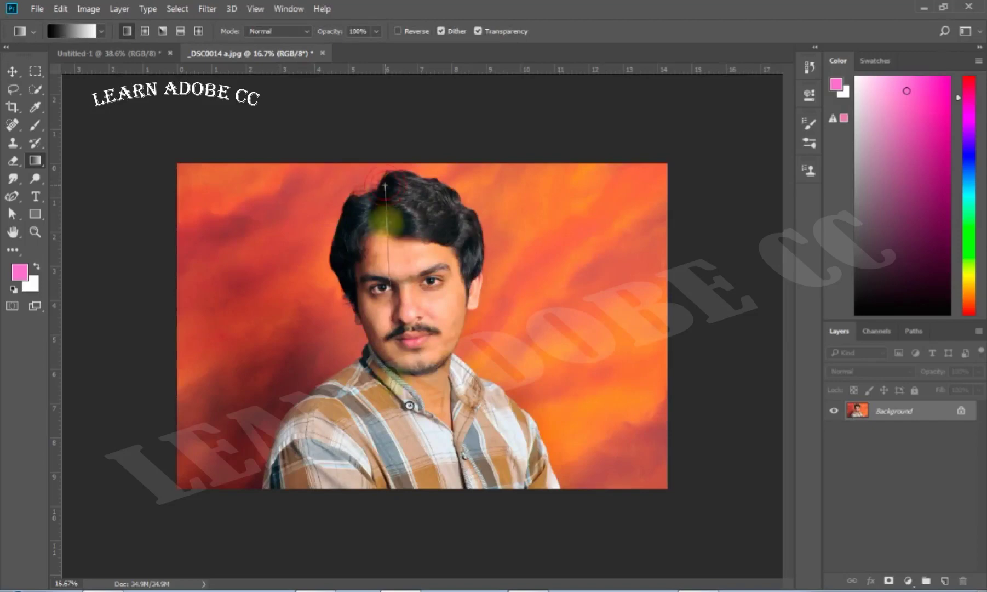
left_click_drag(385, 211, 378, 421)
key("ctrl+z")
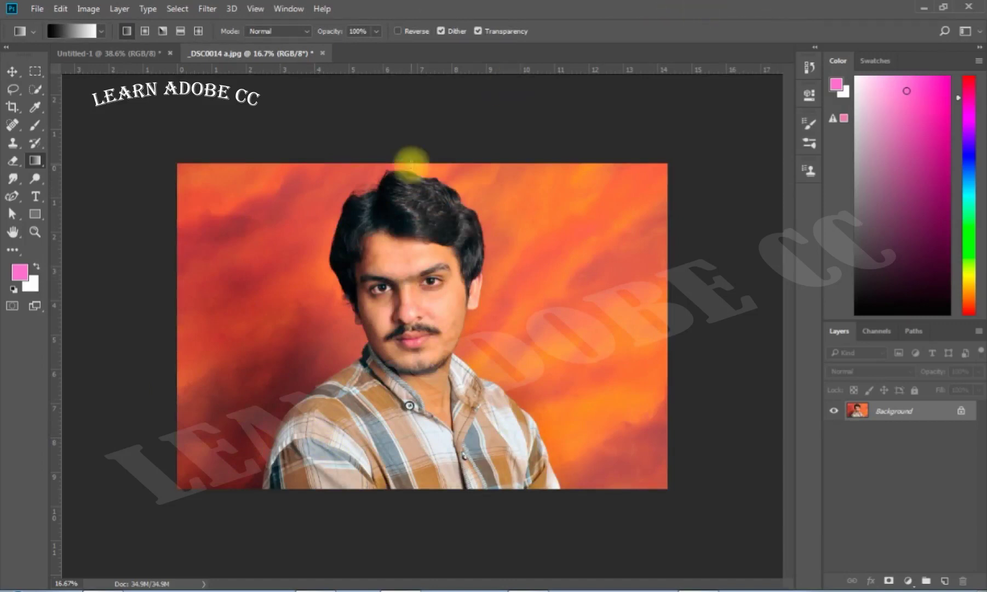
left_click(104, 36)
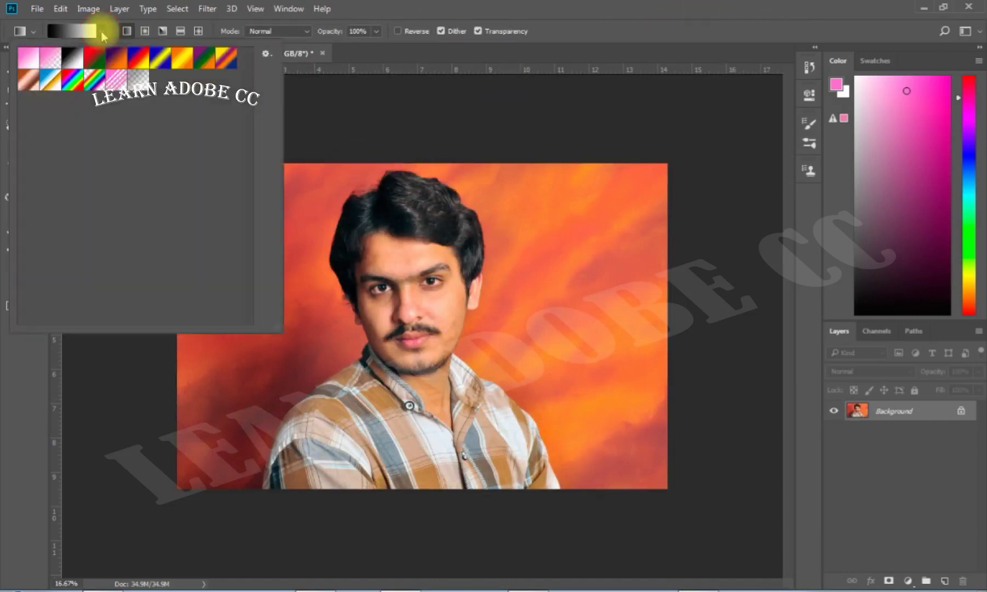
key("Escape")
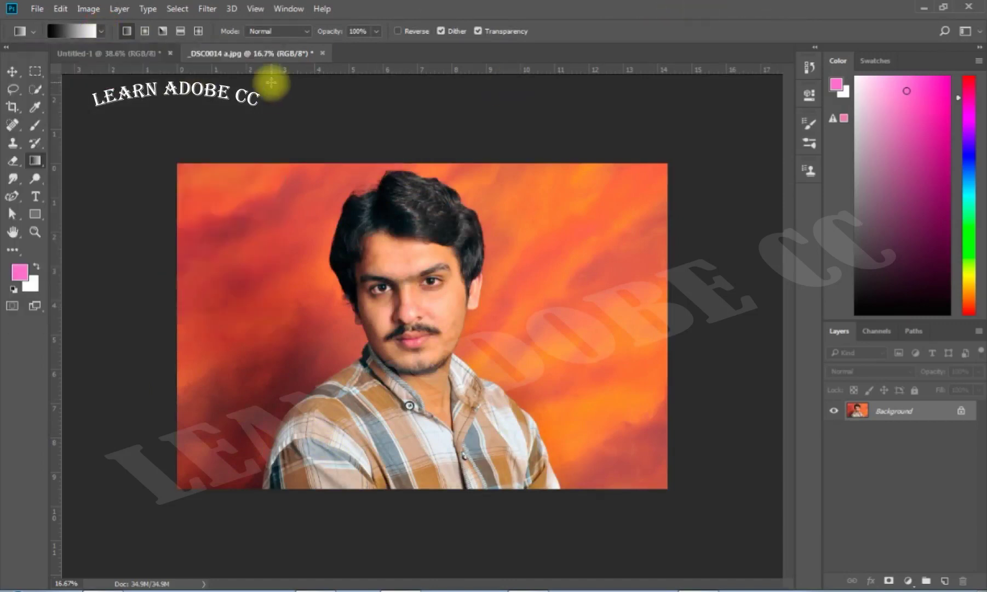
- Select the Blue, Yellow, Blue preset as the current gradient
left_click(102, 31)
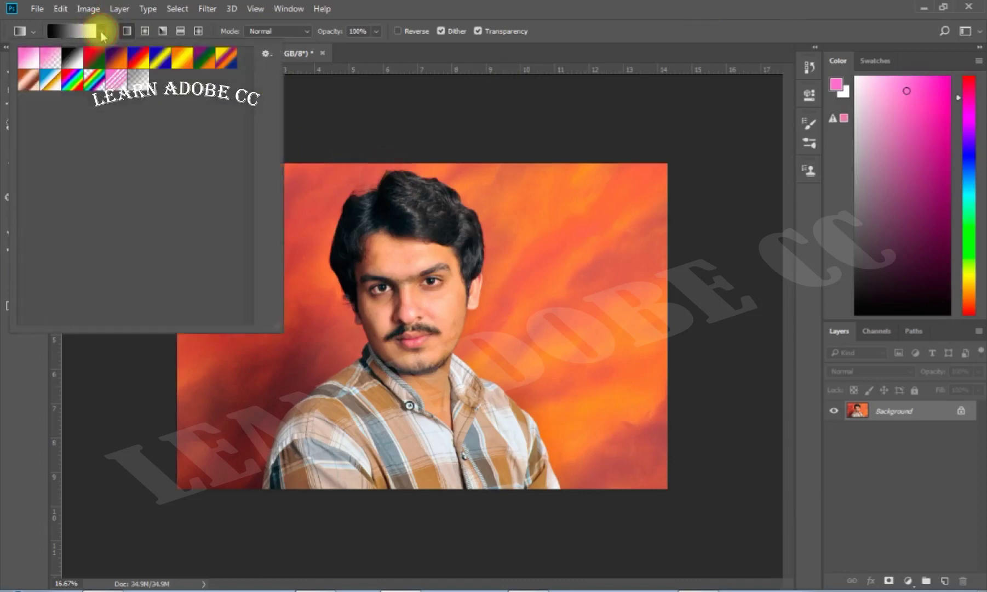
left_click(266, 53)
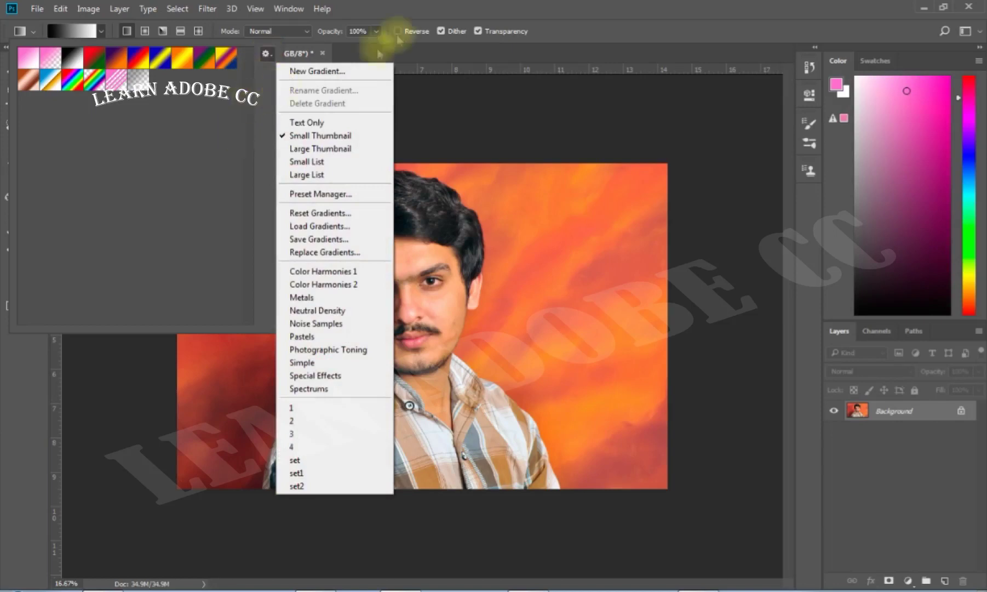
left_click(445, 5)
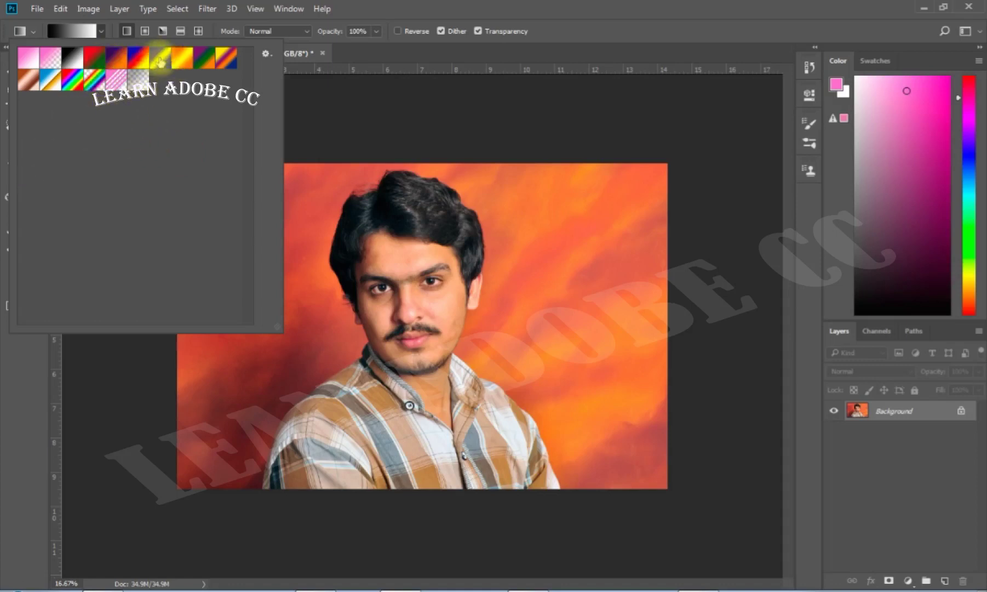
left_click(160, 61)
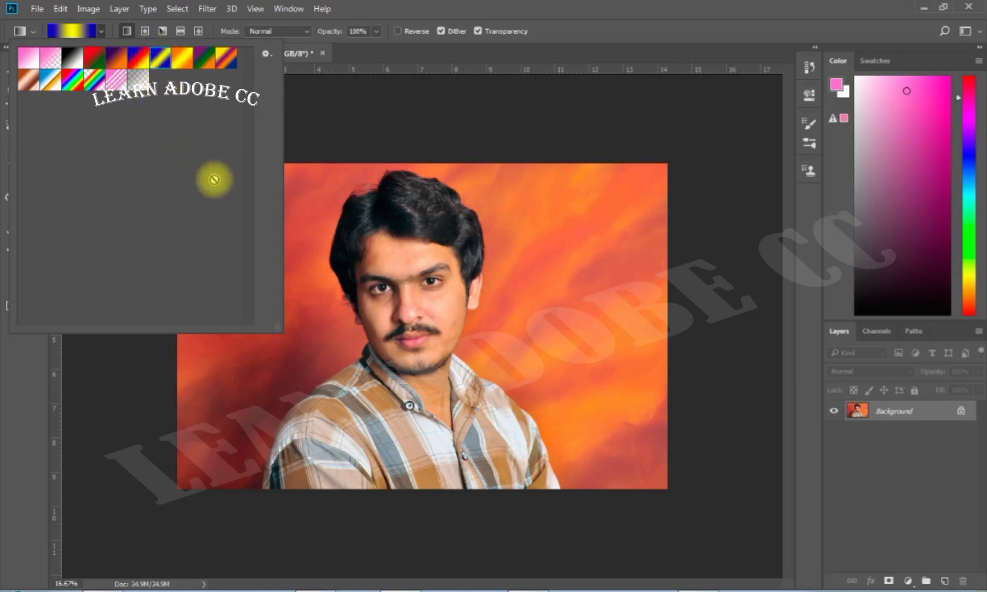
- Save the blue-yellow-blue gradient as a new preset named 'a'
left_click(267, 54)
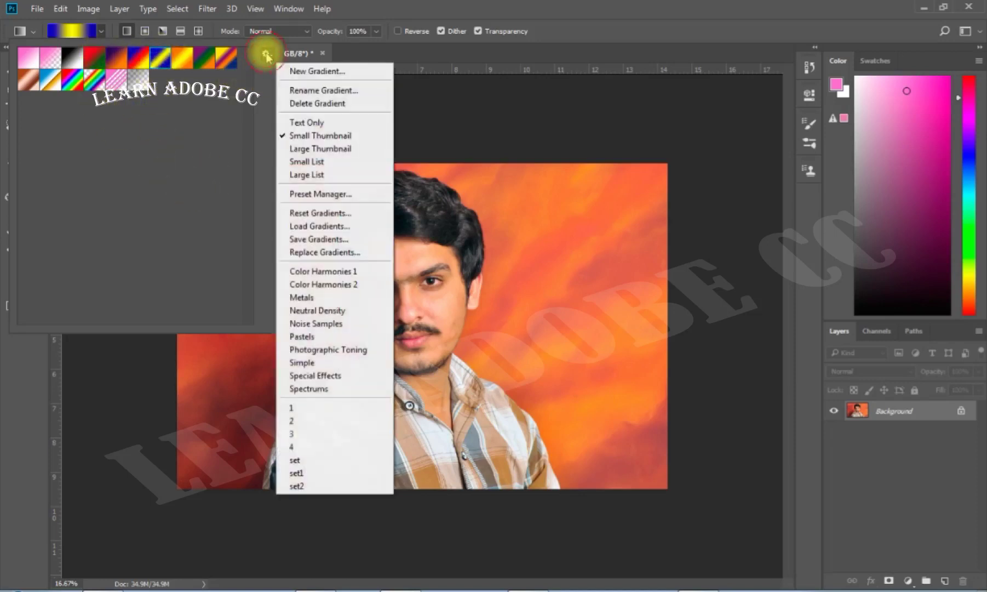
left_click(336, 71)
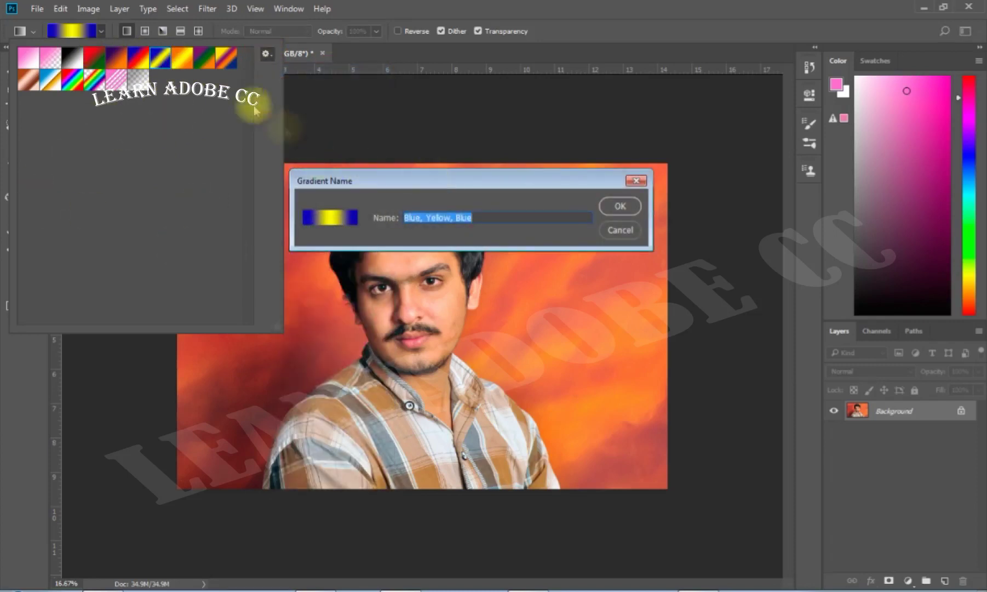
left_click_drag(406, 186, 380, 207)
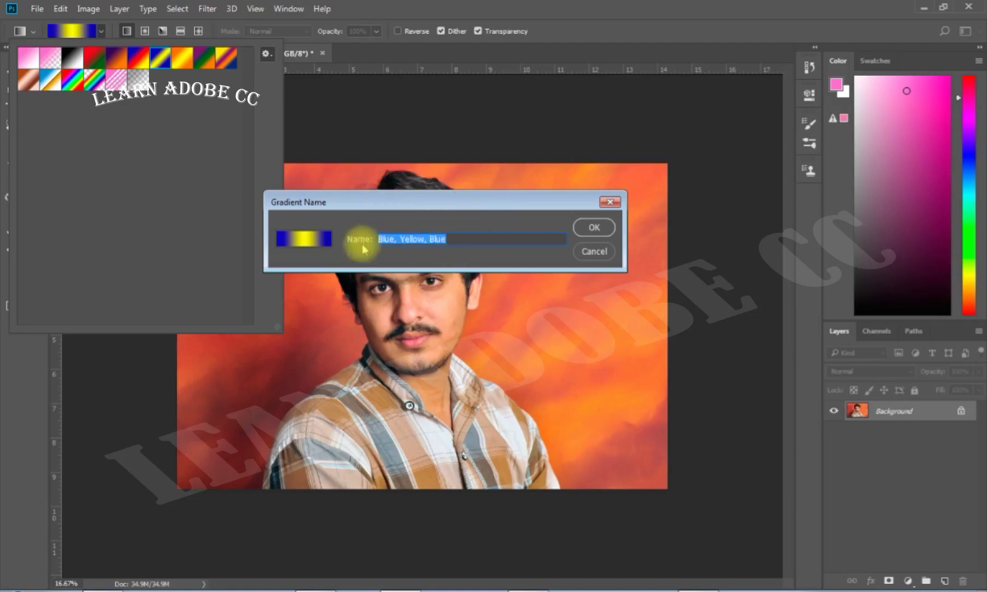
type("amc")
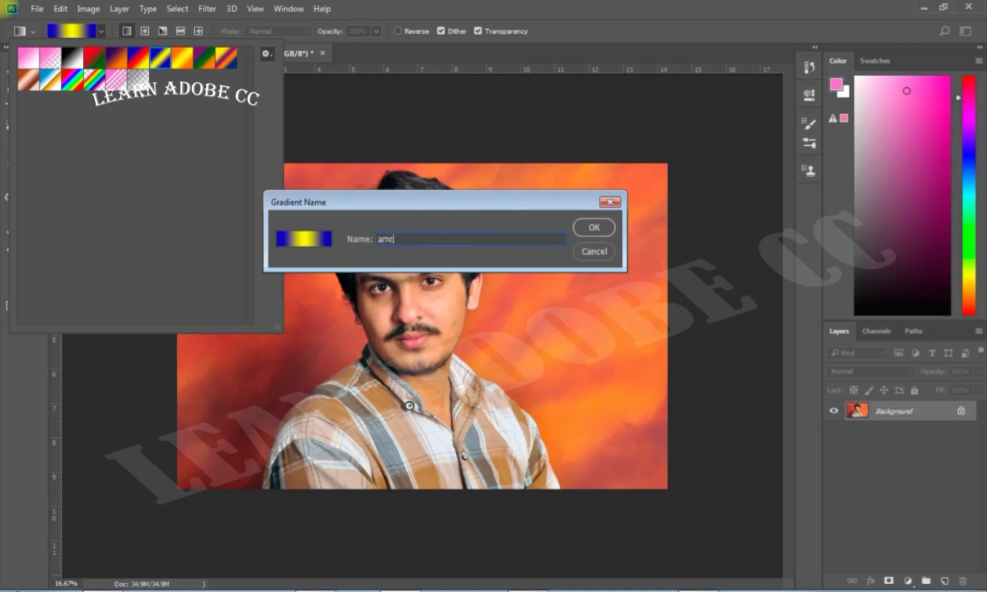
left_click(595, 228)
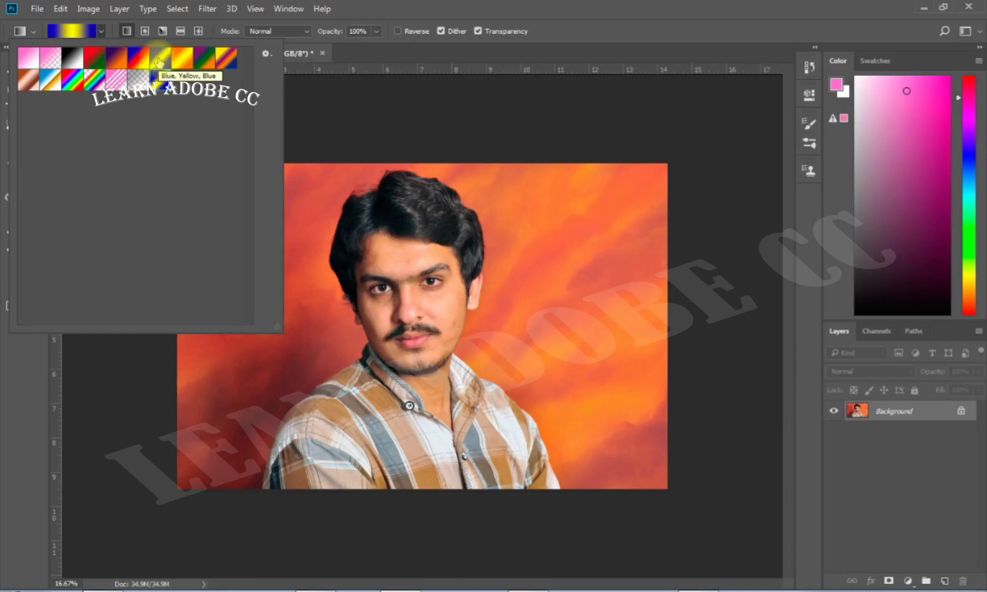
- Rename the new blue-yellow-blue preset to 'a' via Rename Gradient
left_click(267, 53)
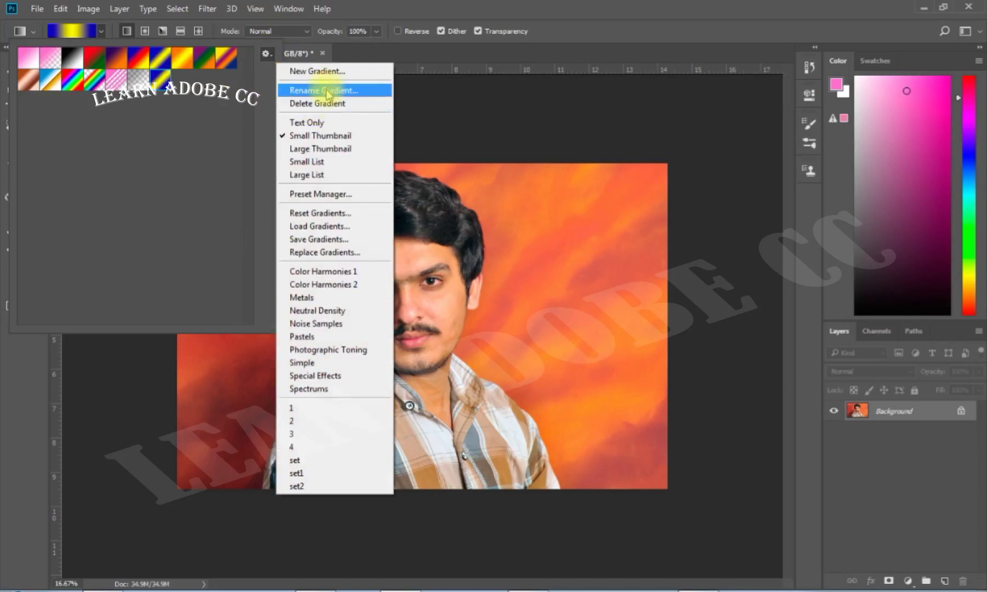
left_click(327, 90)
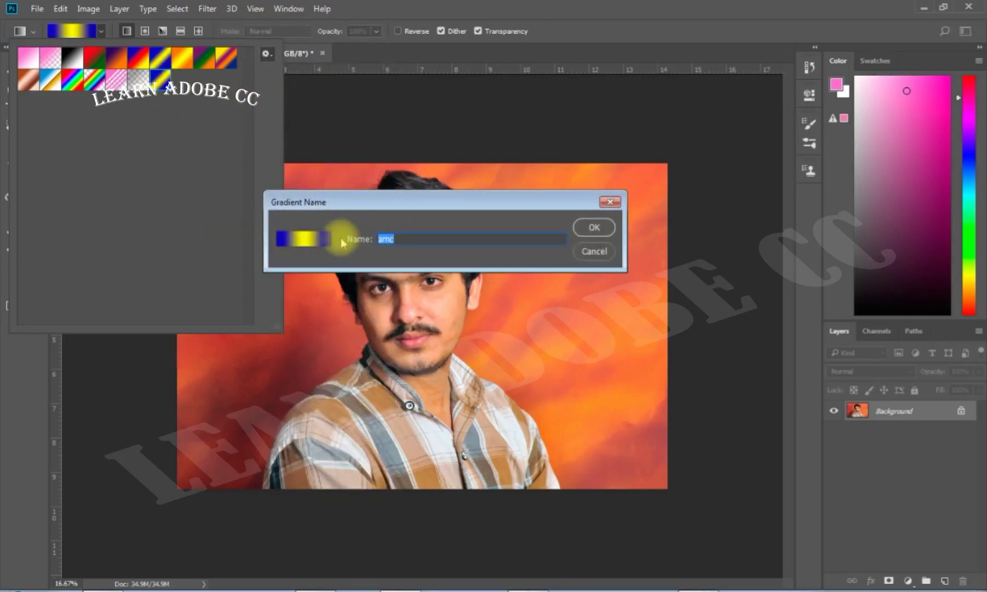
type("ad")
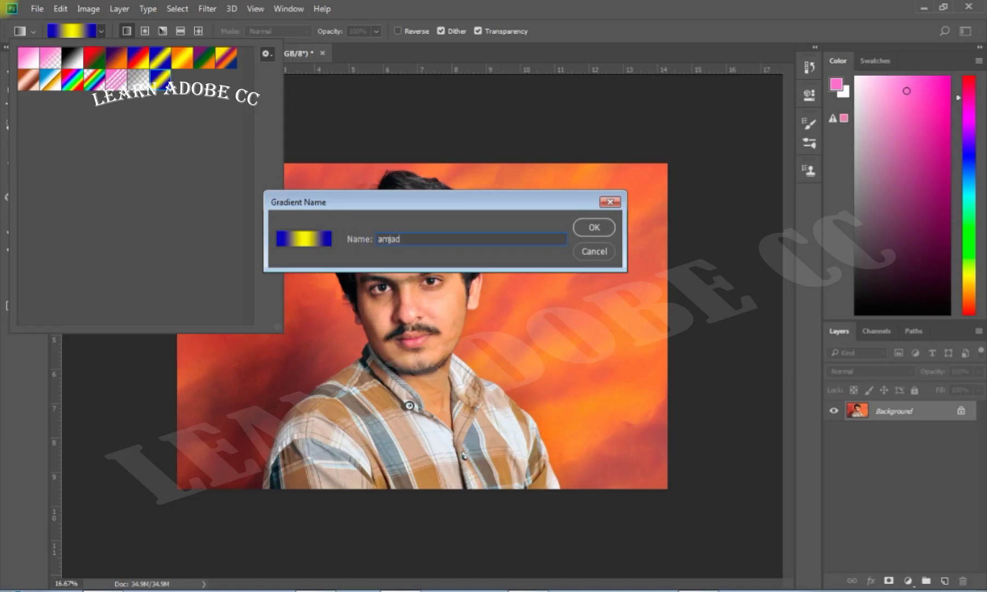
left_click(594, 227)
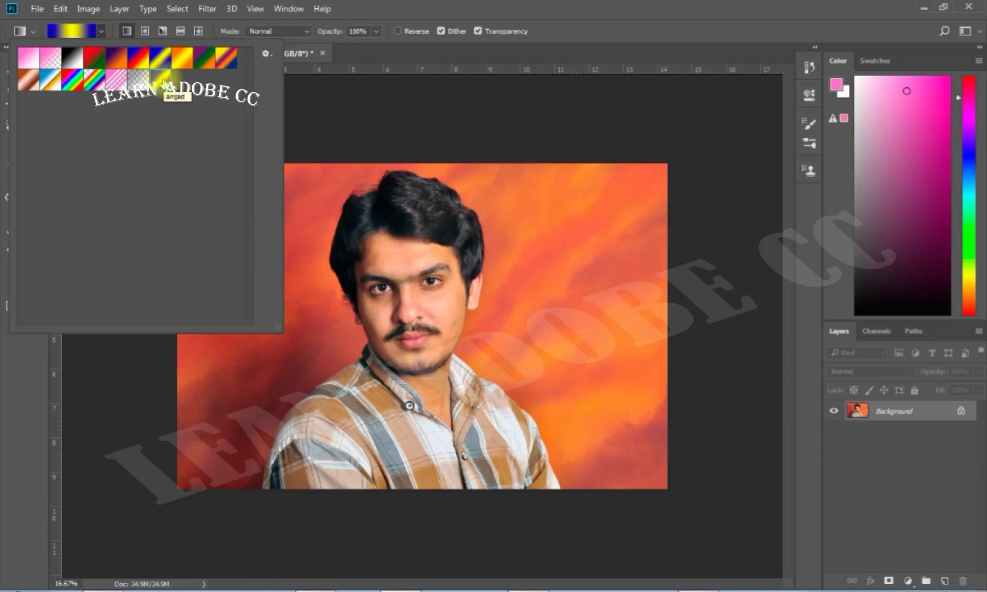
- Delete the custom blue-yellow gradient preset from the gradient presets
left_click(267, 53)
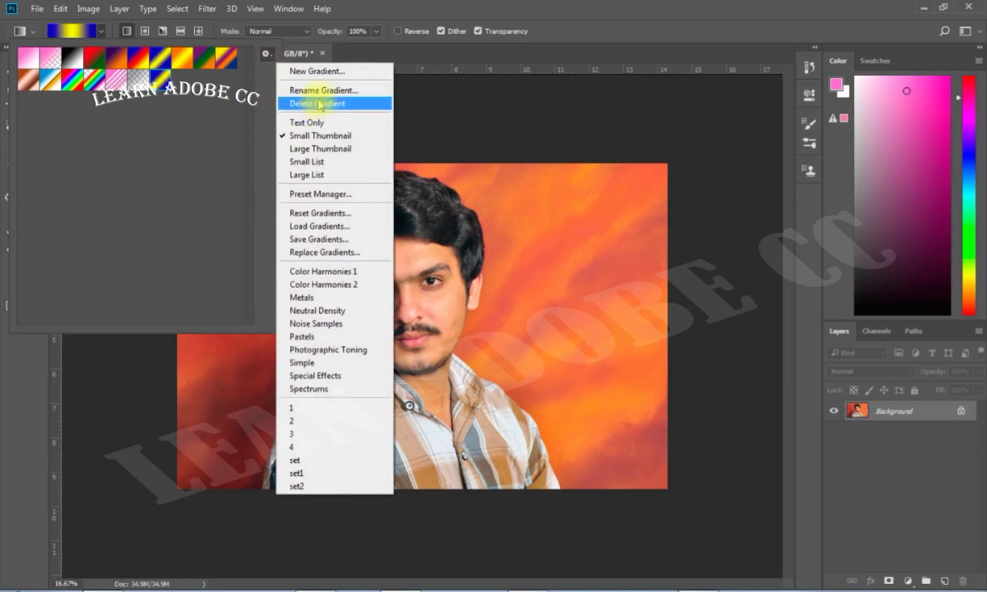
left_click(318, 114)
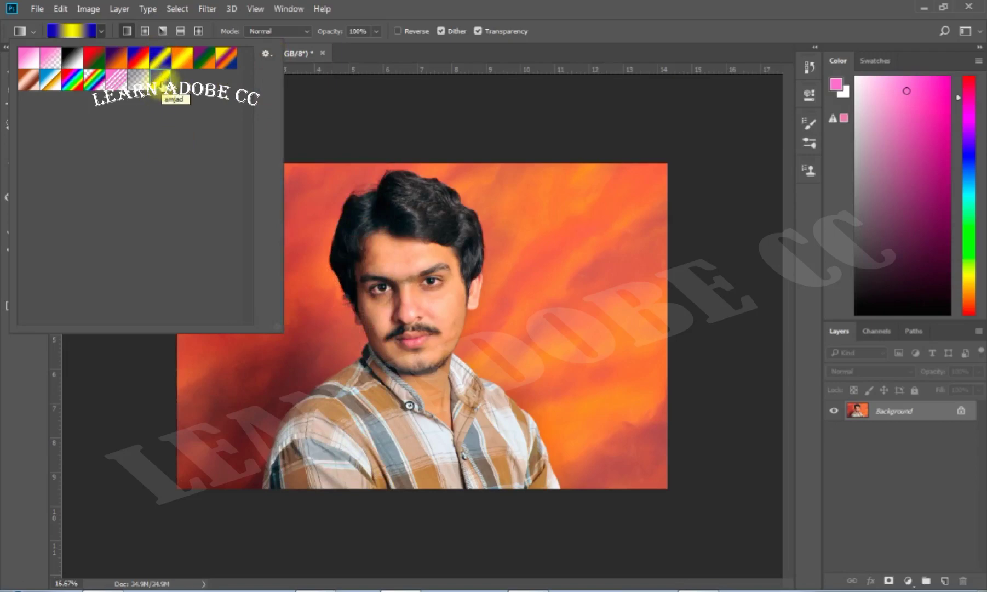
left_click(265, 54)
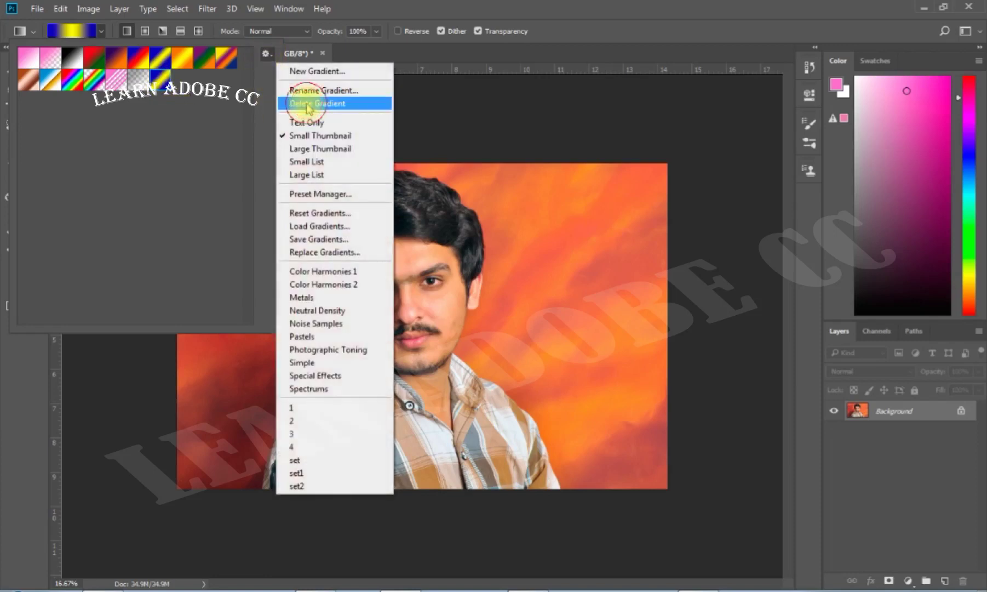
left_click(306, 103)
- Switch the gradient preset display to Text Only
left_click(163, 109)
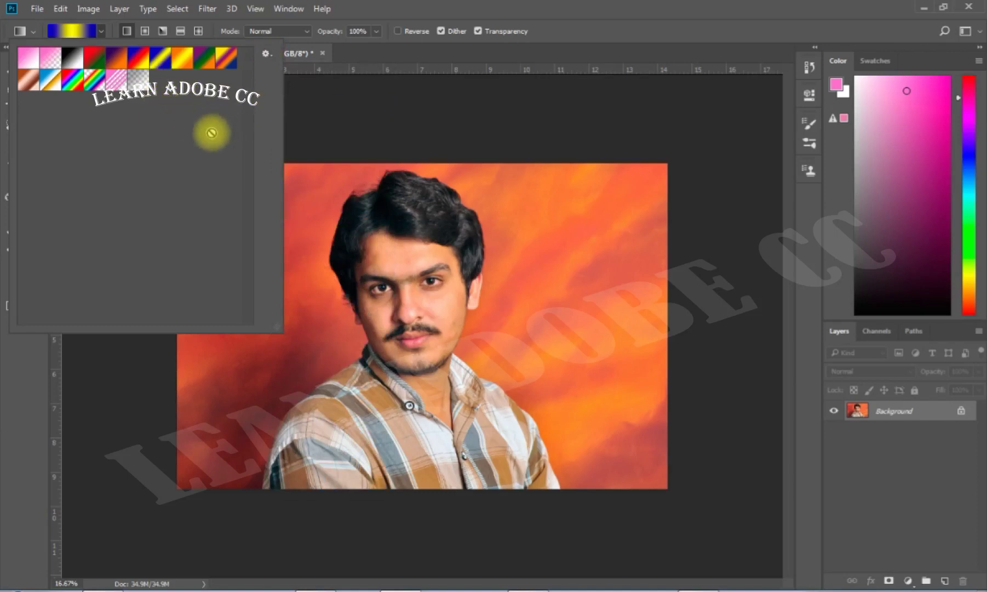
left_click(266, 53)
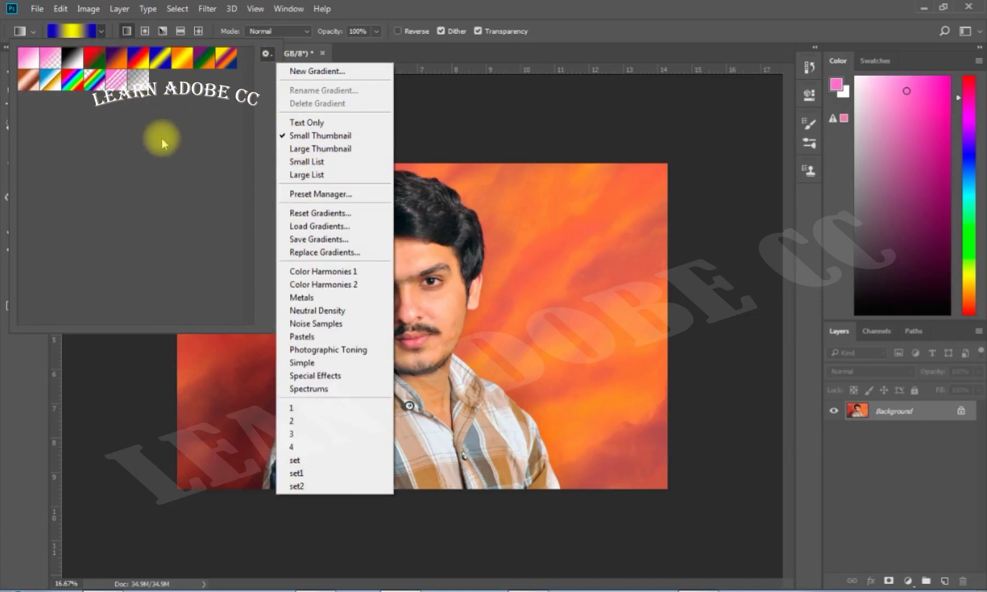
left_click(312, 124)
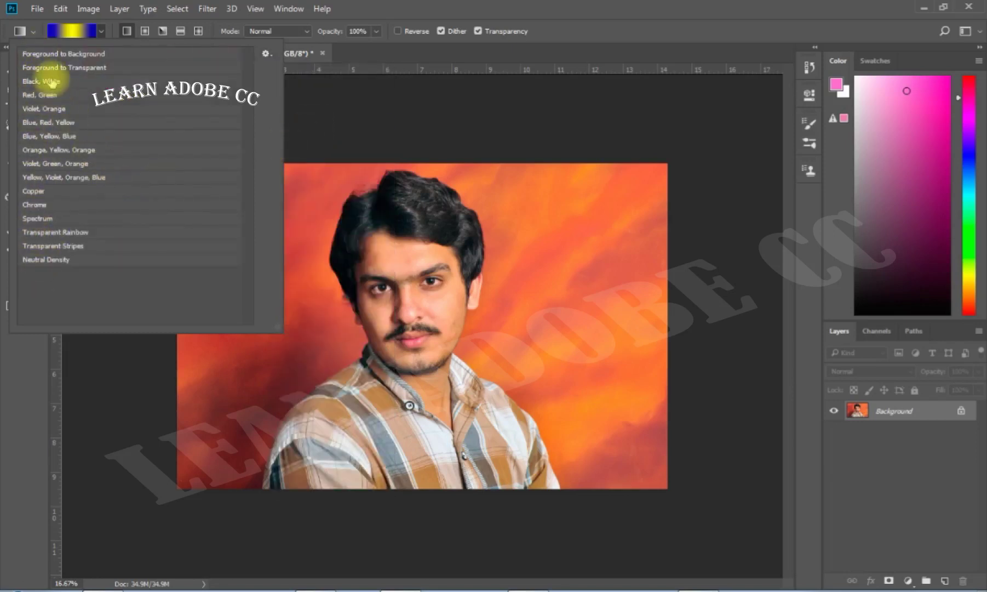
left_click(266, 53)
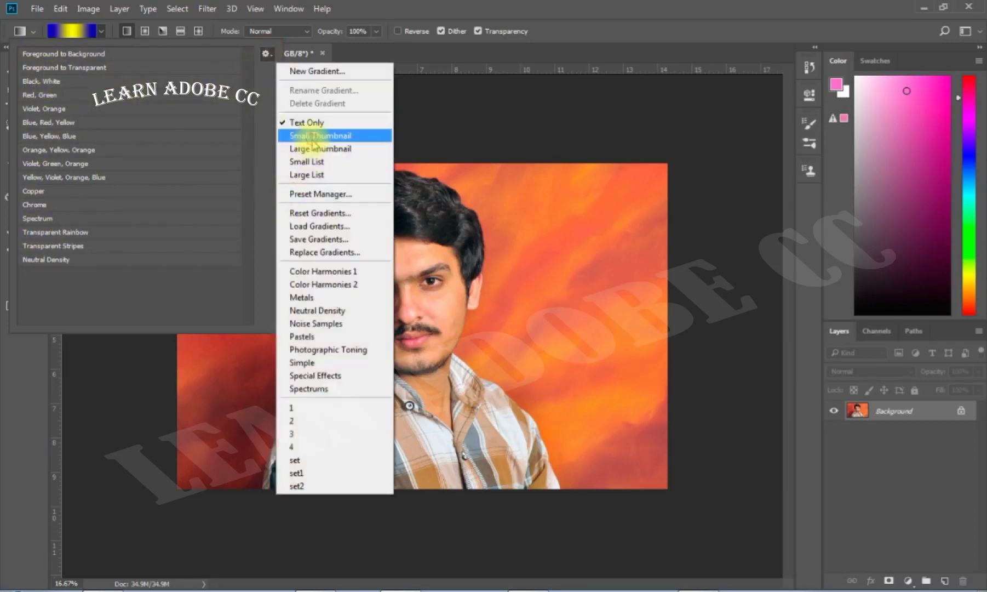
left_click(313, 136)
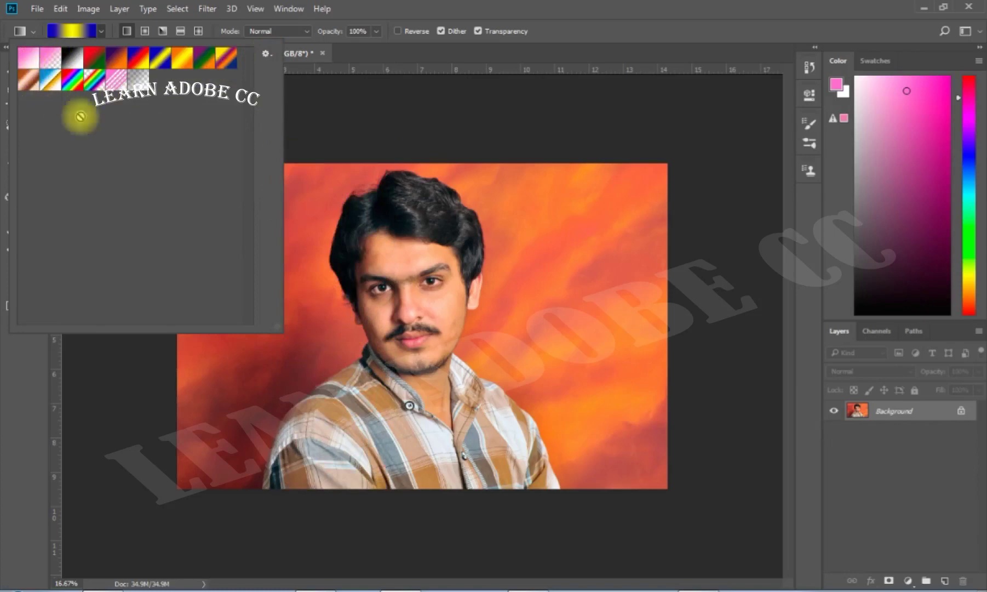
left_click(266, 54)
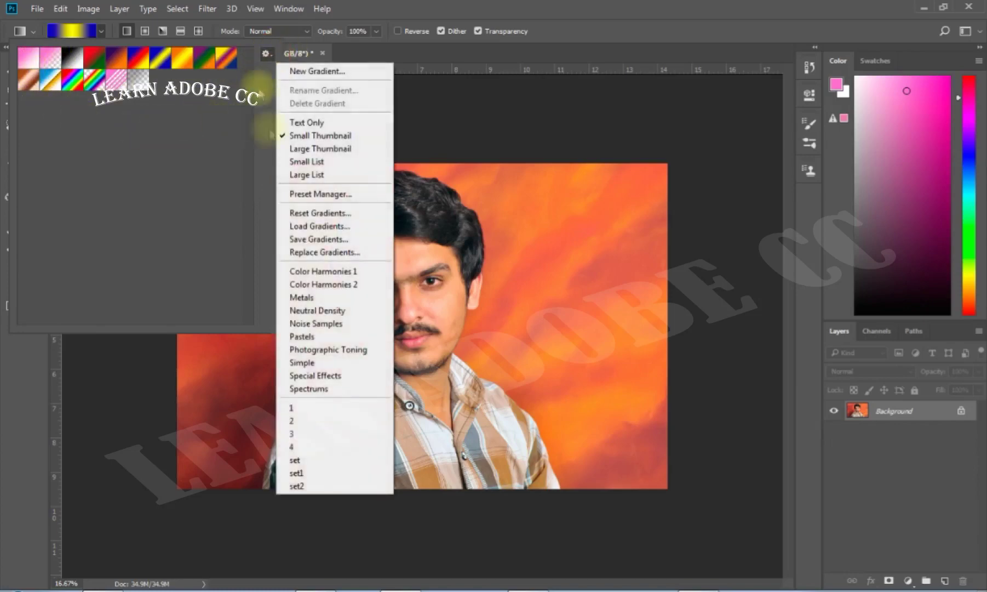
left_click(307, 152)
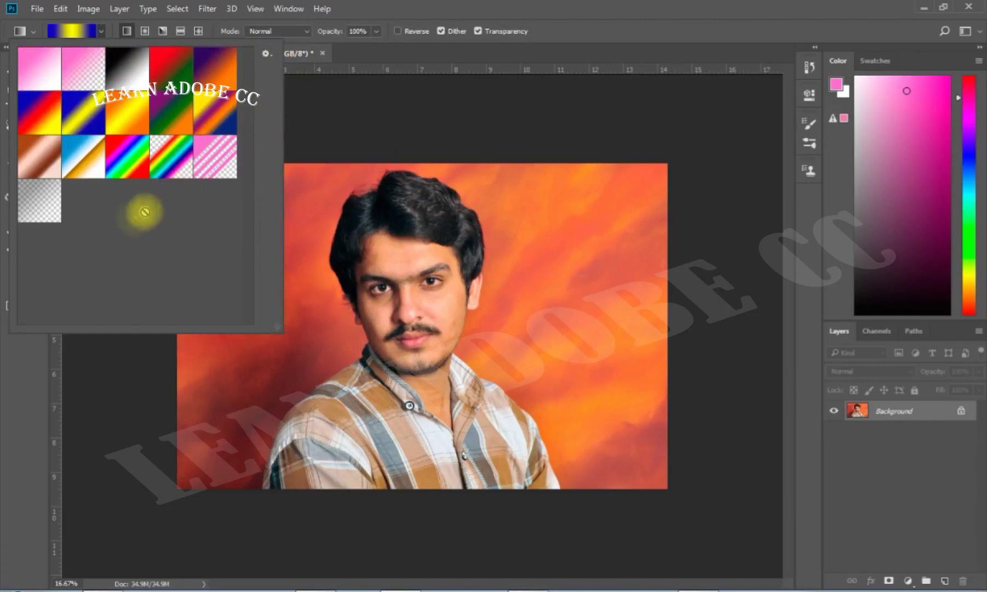
left_click(267, 54)
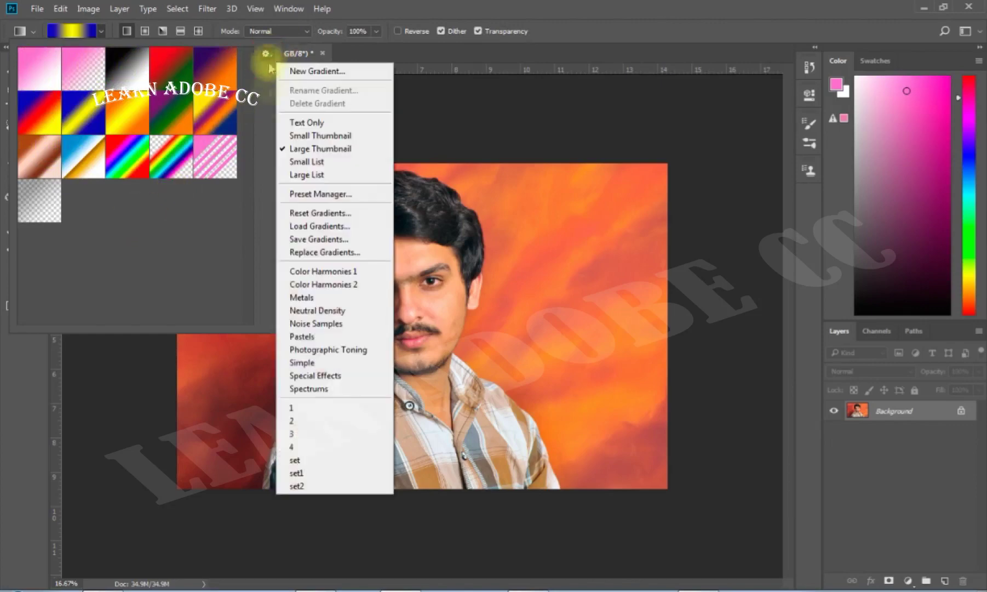
left_click(301, 161)
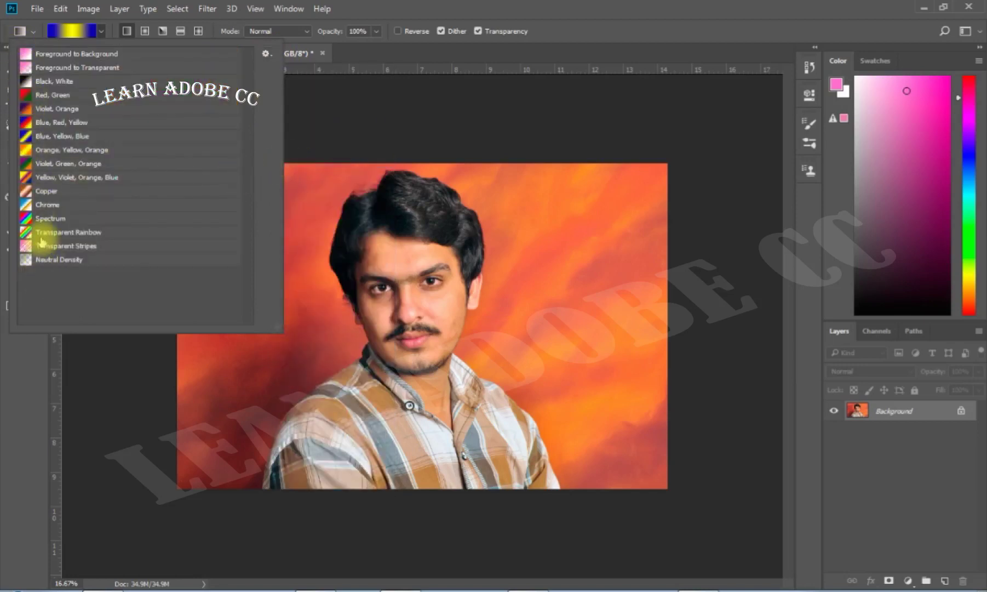
left_click(266, 55)
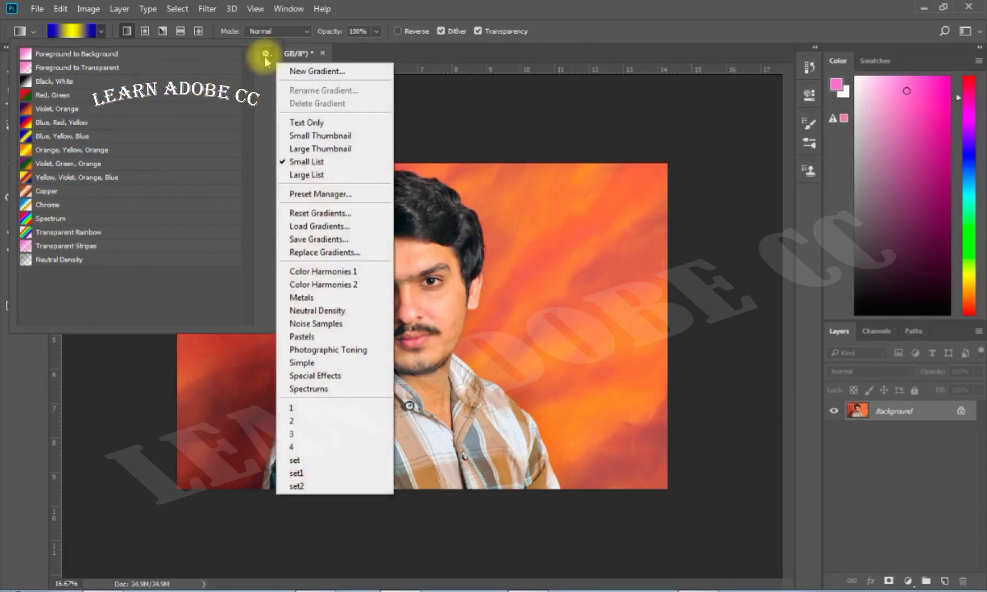
left_click(276, 170)
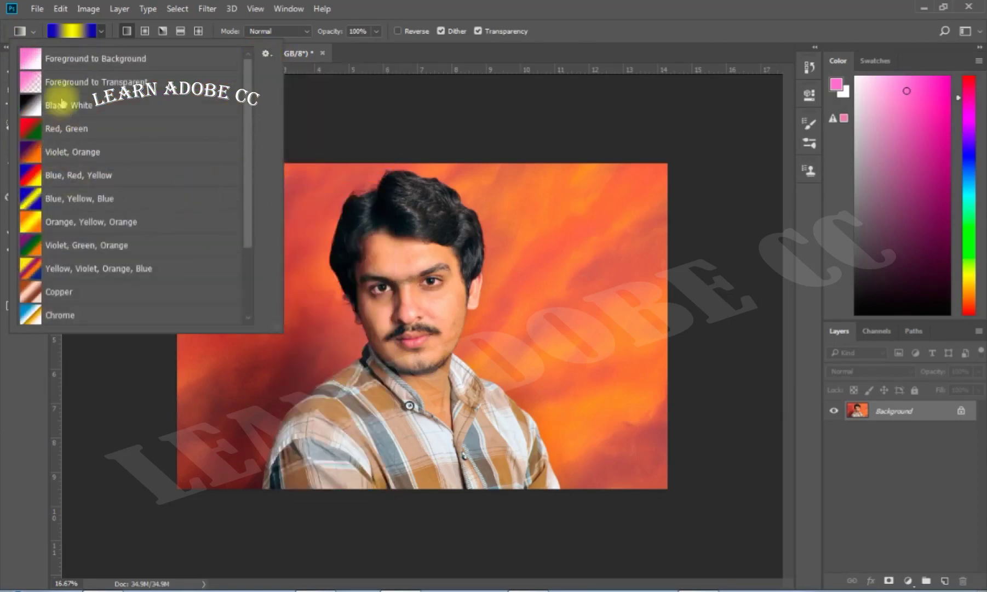
left_click(266, 54)
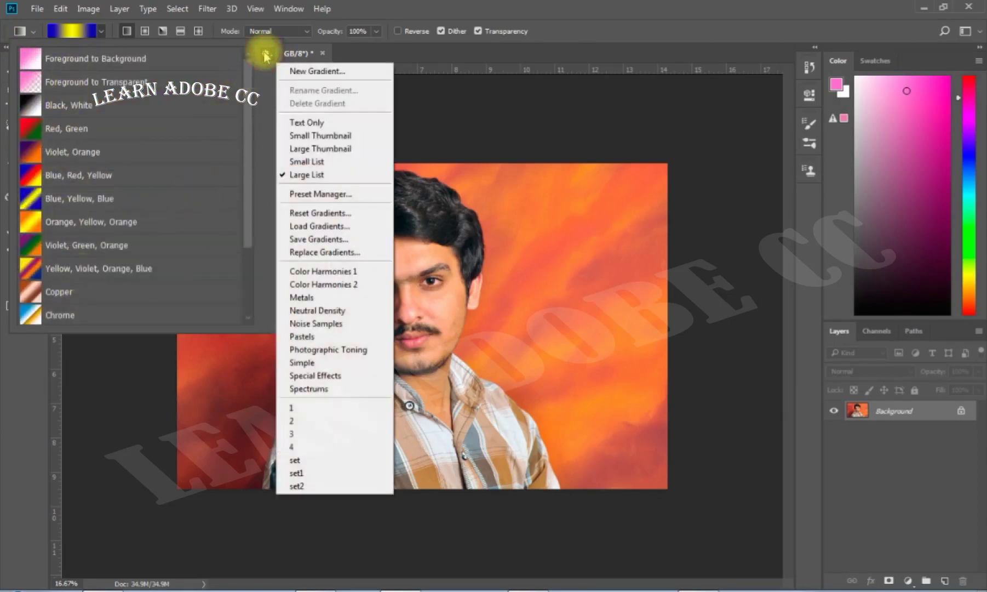
left_click(295, 137)
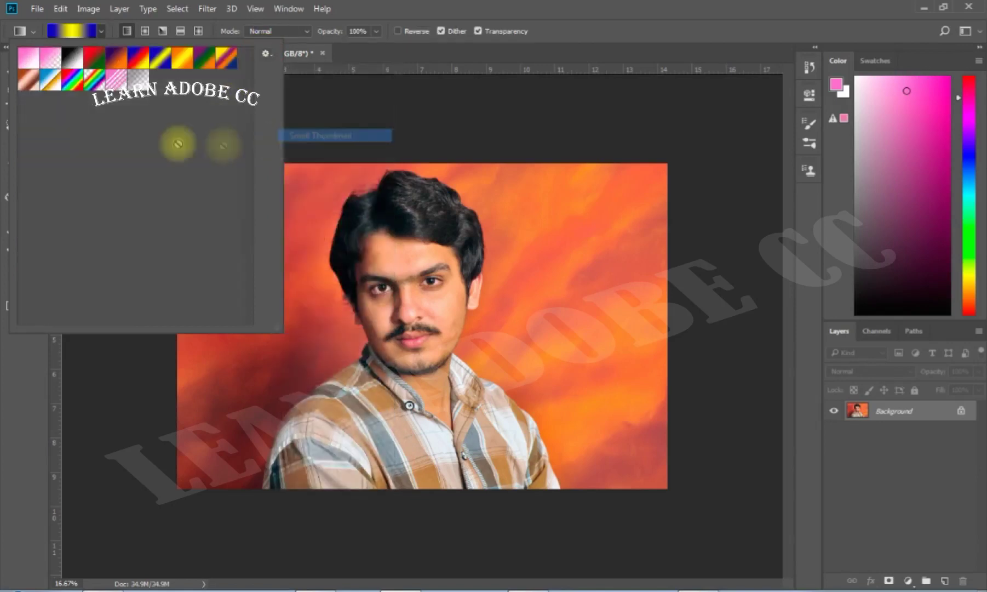
left_click(266, 55)
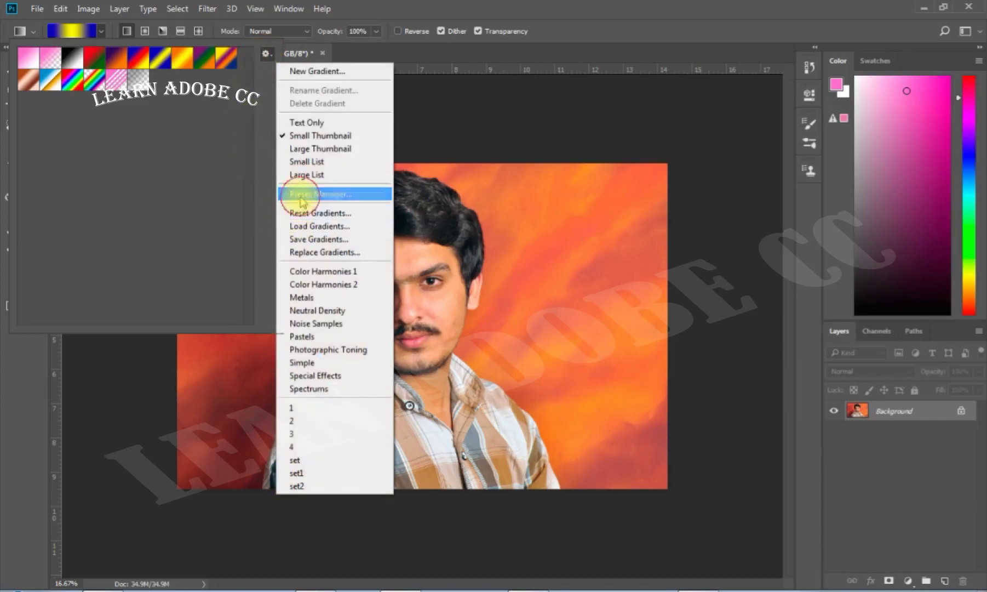
- In Preset Manager, move the blue-yellow gradient to first and the pink striped one to the top row
left_click(301, 196)
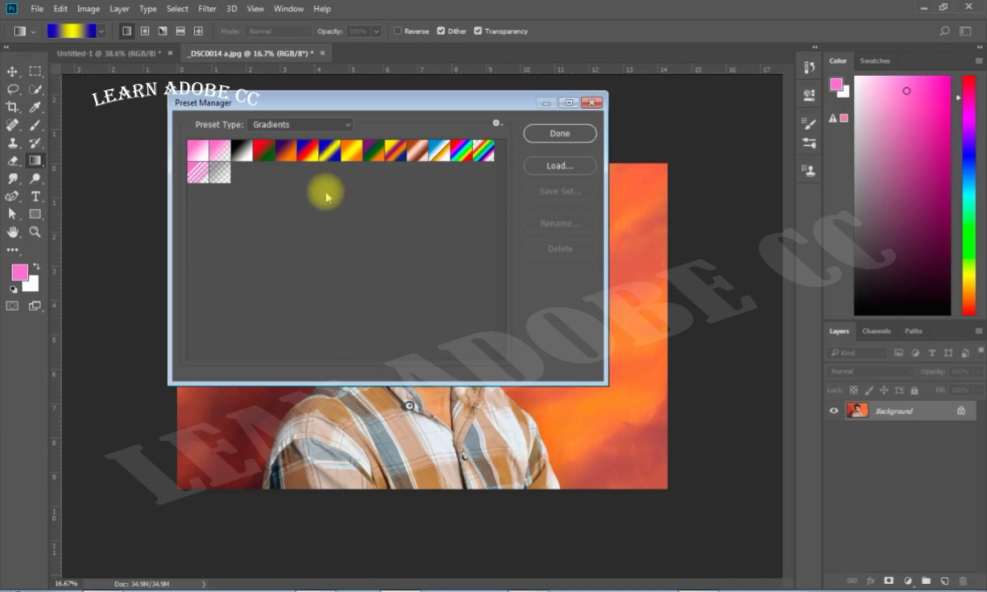
left_click(330, 153)
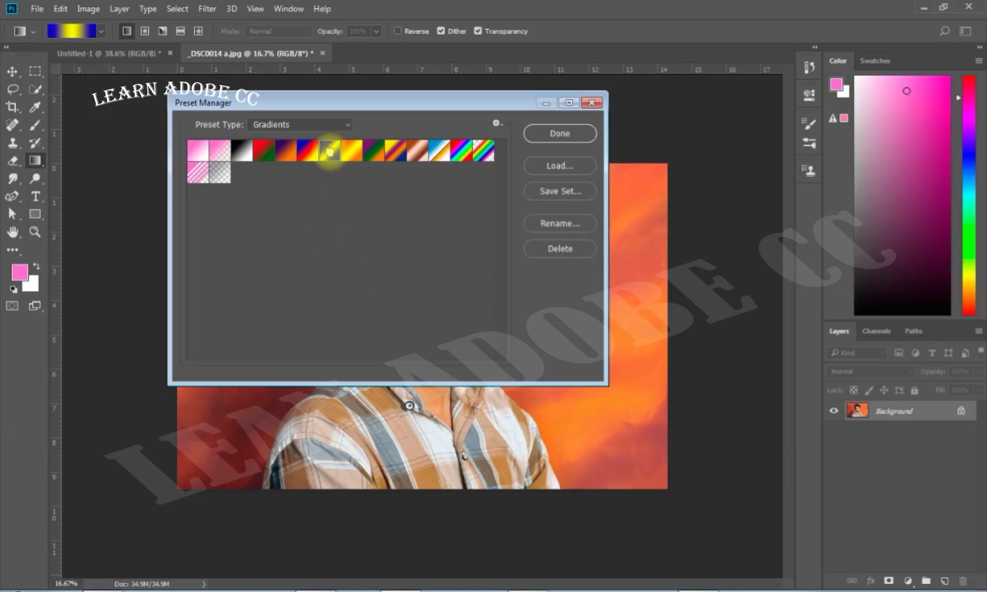
left_click_drag(331, 153, 193, 150)
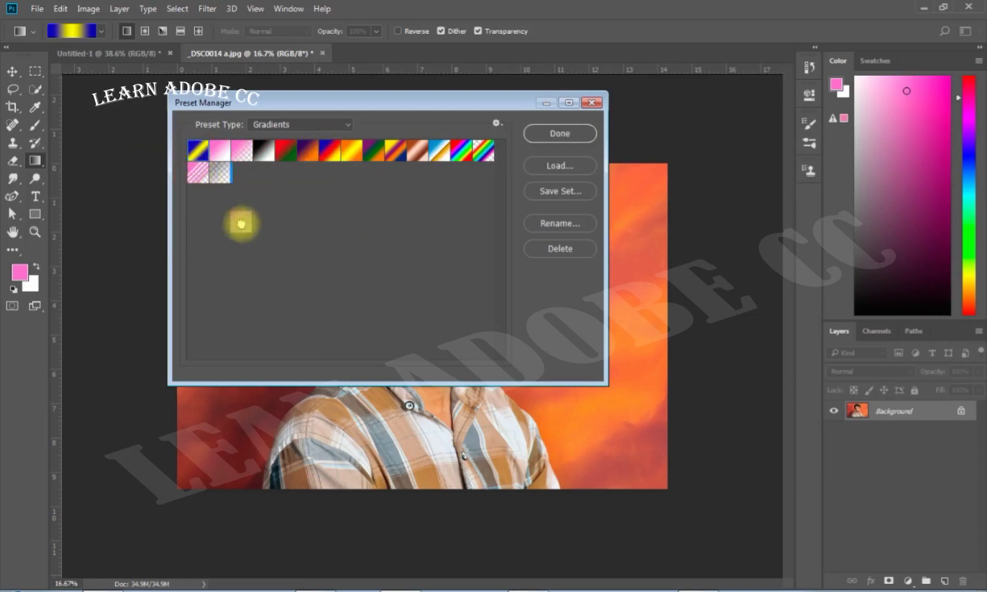
left_click_drag(273, 151, 272, 153)
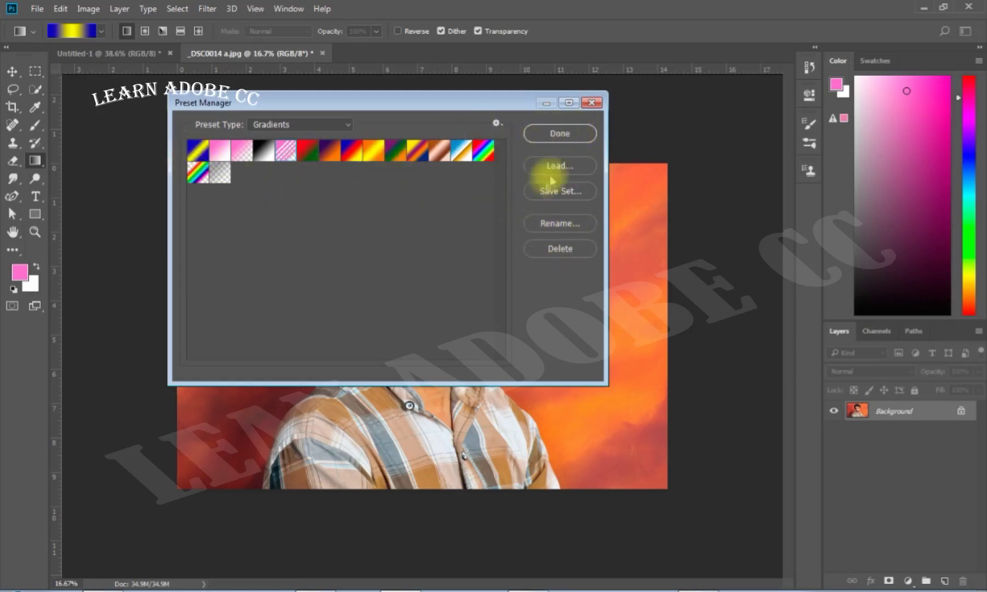
left_click(566, 133)
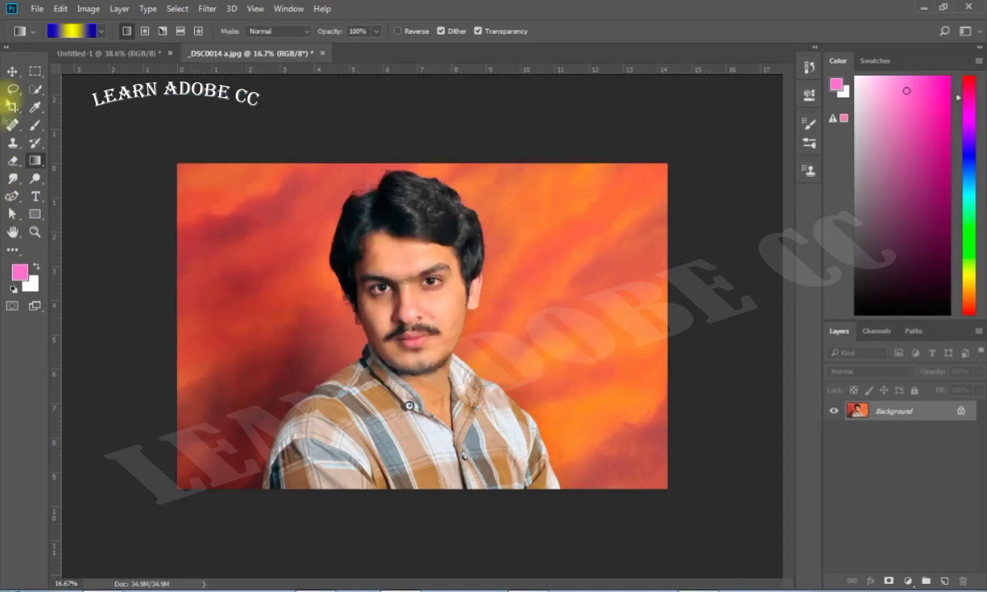
- Append the Color Harmonies 1 gradient set to the existing presets
left_click(101, 31)
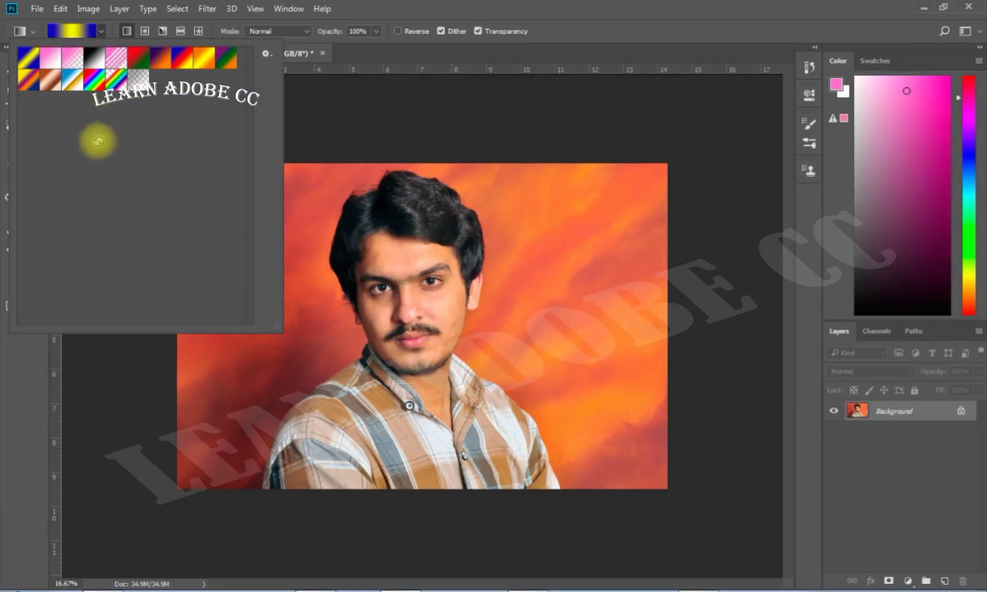
left_click(267, 54)
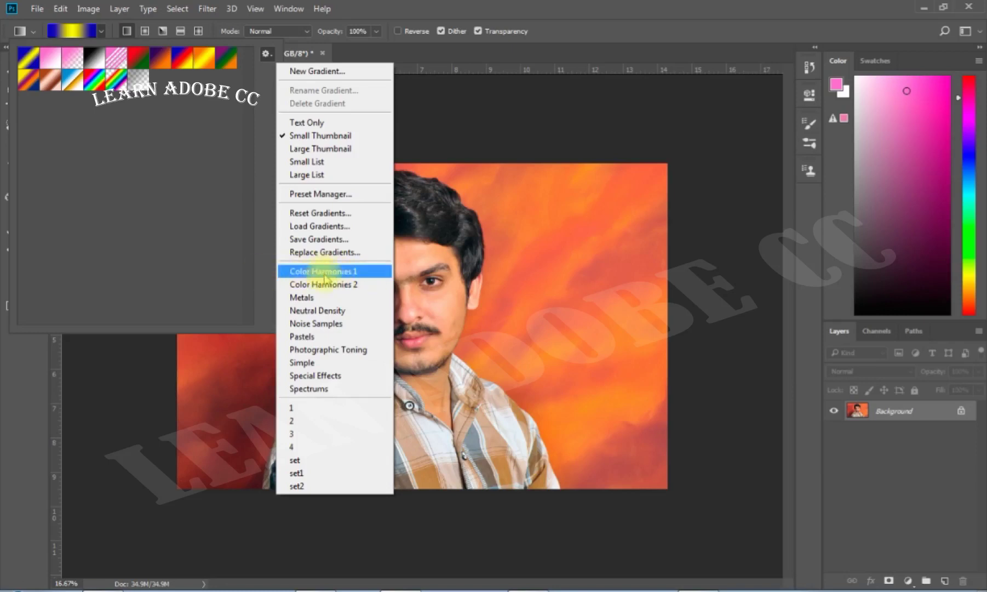
left_click(325, 273)
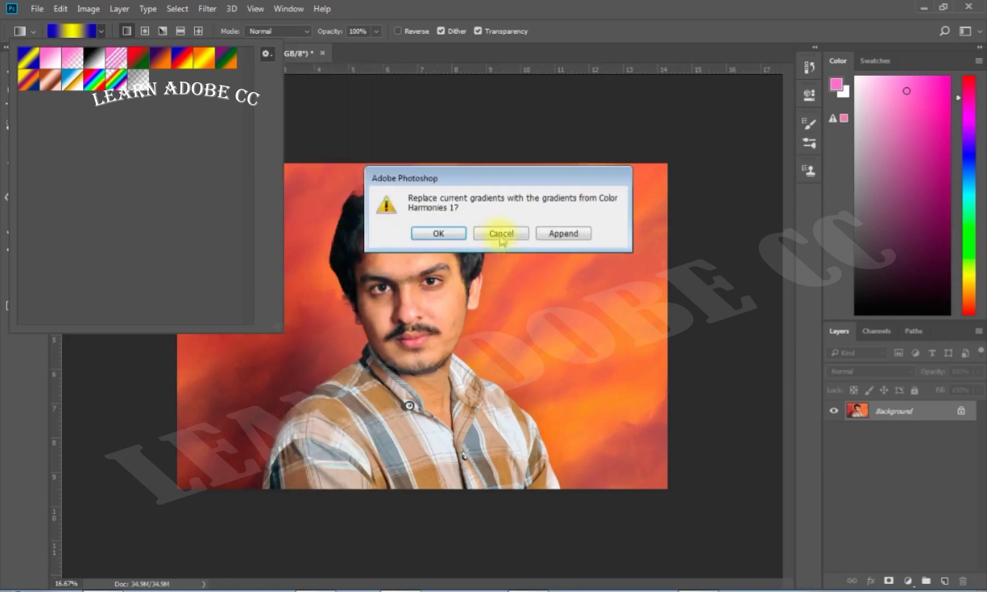
left_click(576, 240)
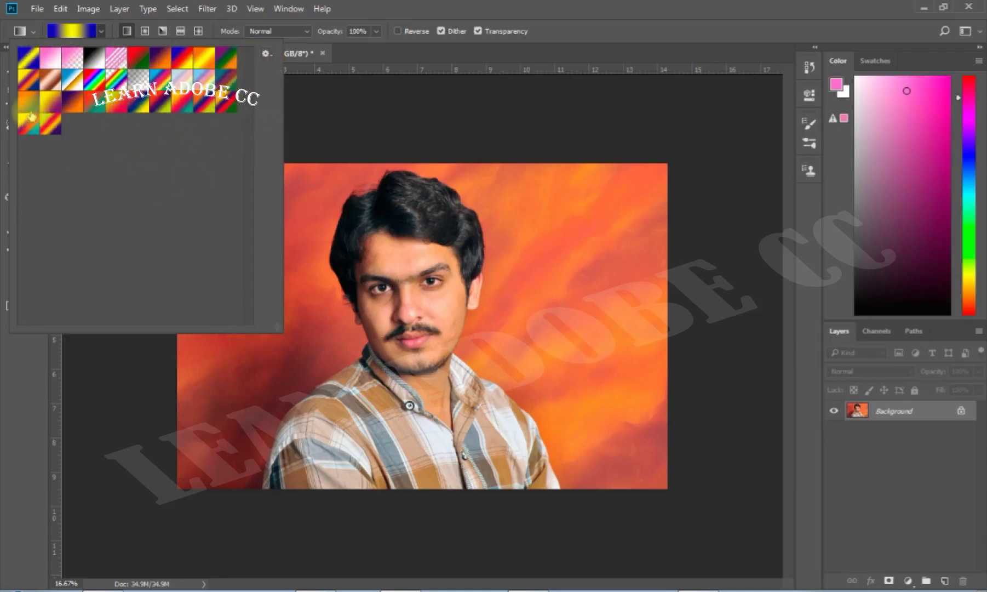
- Reset the gradients to the default set, dismissing the save-current-gradients dialog
left_click(266, 55)
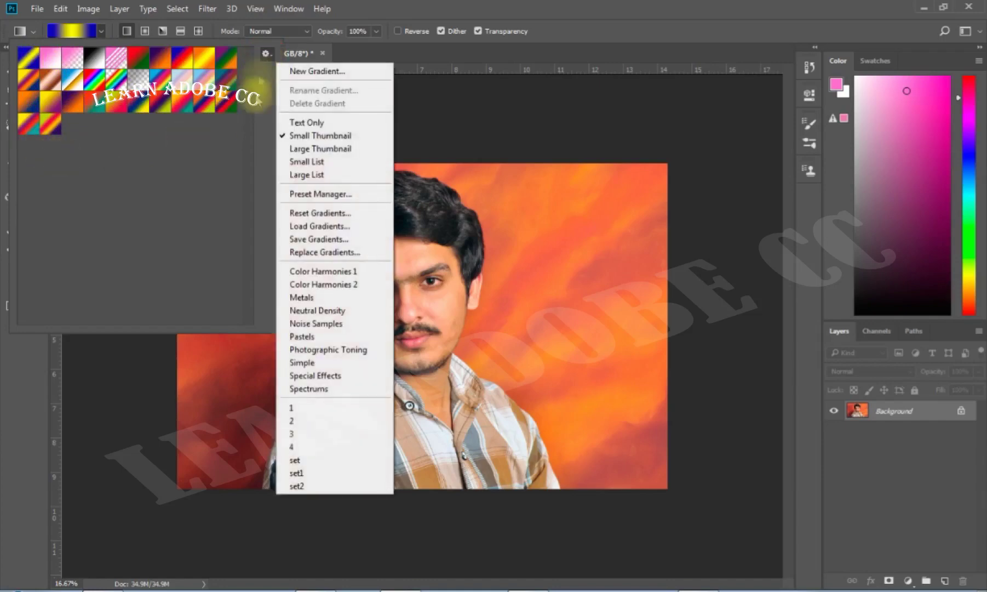
left_click(311, 215)
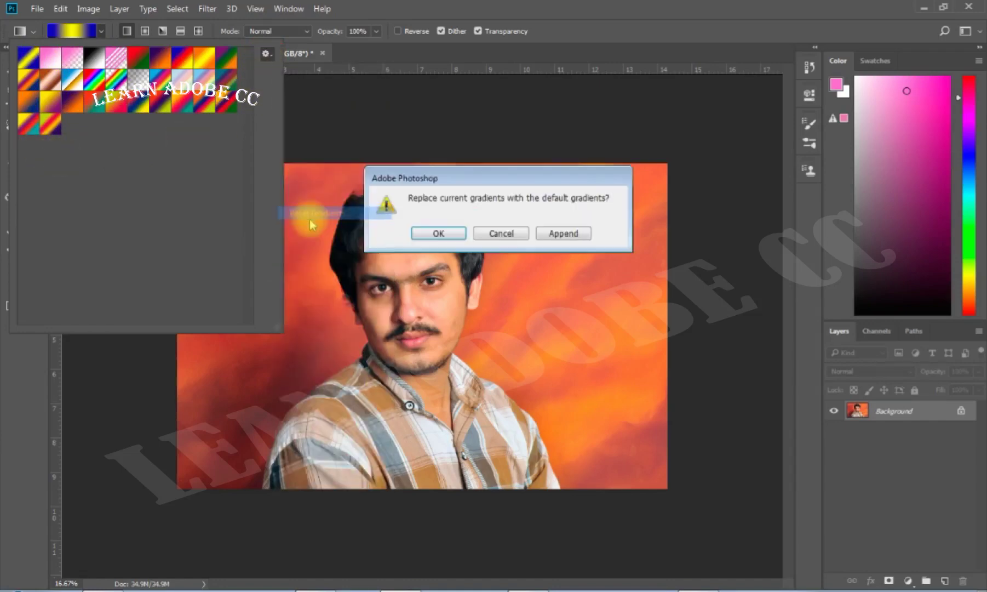
left_click(442, 236)
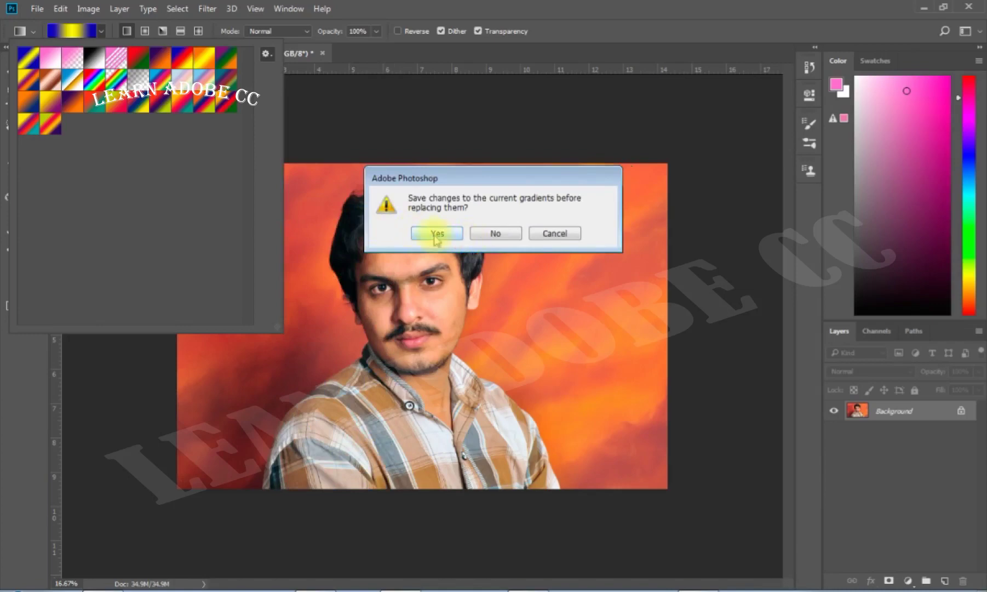
left_click(437, 236)
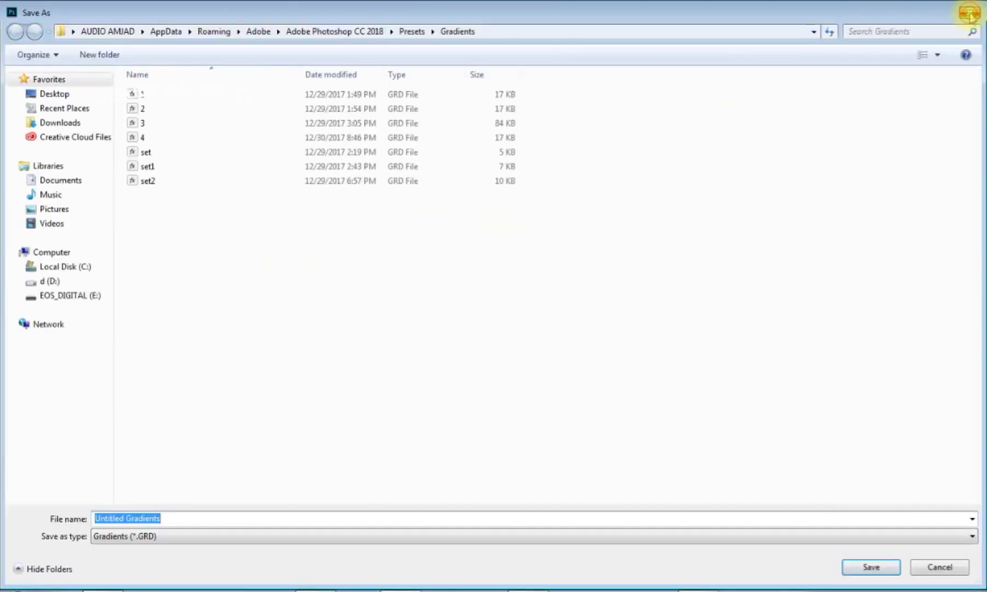
left_click(970, 16)
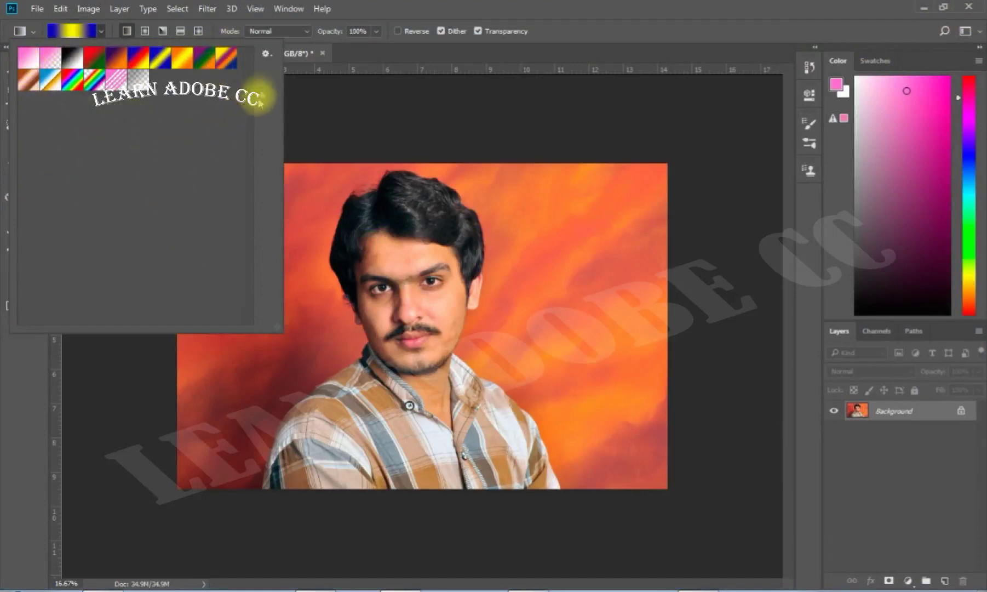
left_click(266, 54)
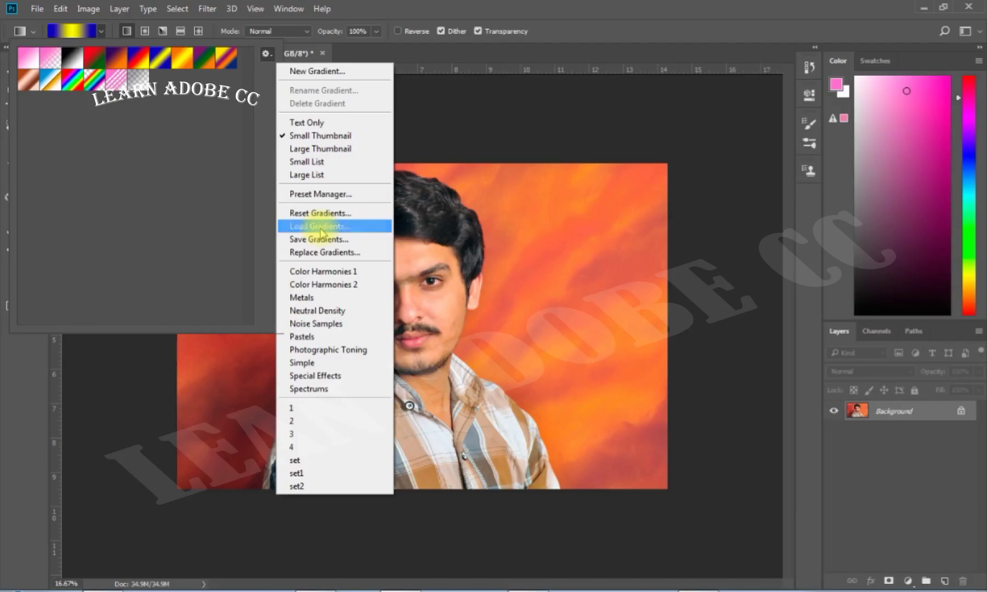
- Load the 'set' gradient file from the Presets\Gradients folder into the presets
left_click(321, 227)
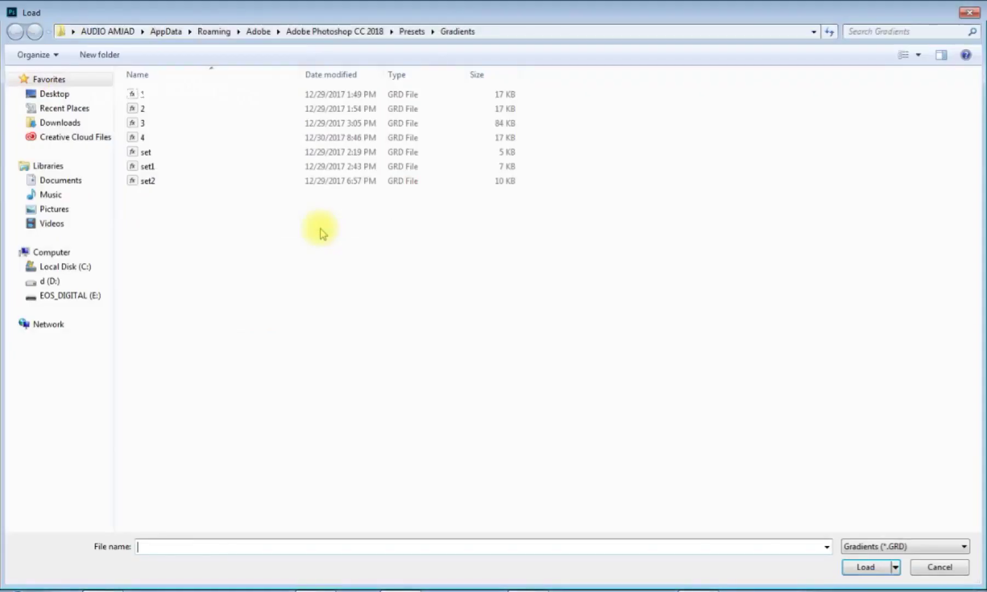
left_click(135, 156)
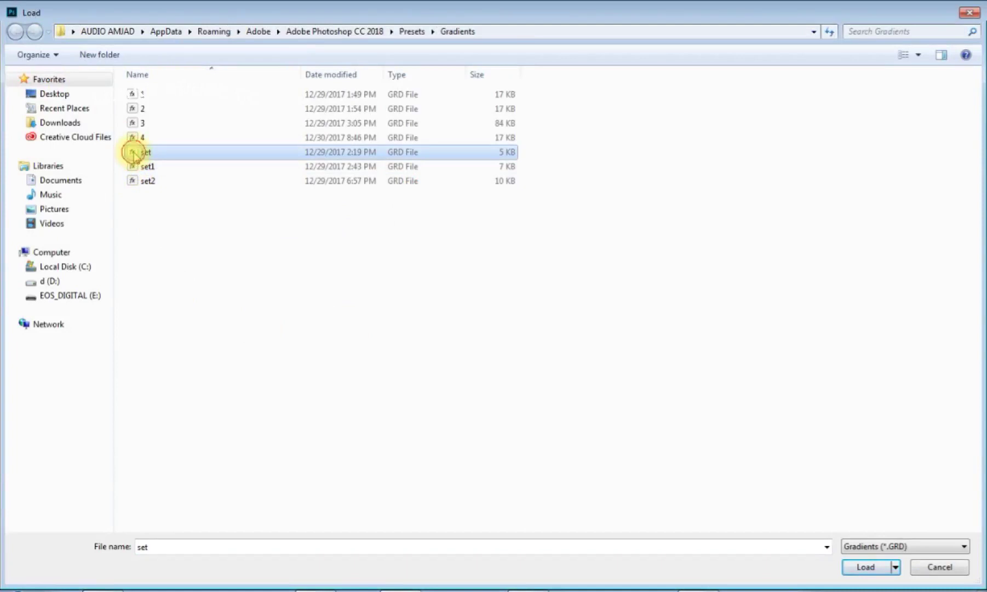
double_click(134, 155)
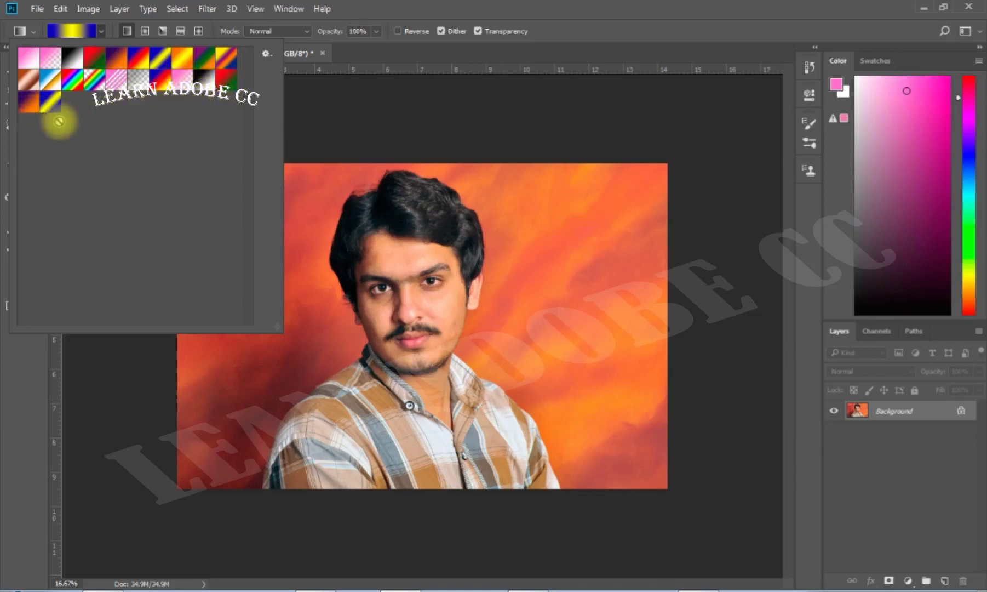
left_click(266, 54)
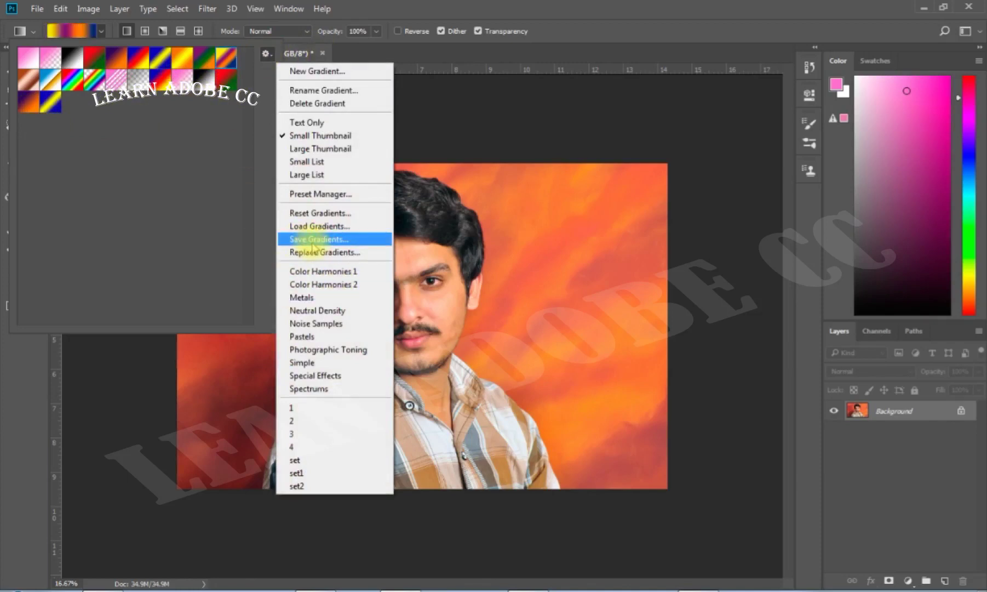
- Save the current gradients to a new preset file, renaming set2 to set3
left_click(121, 226)
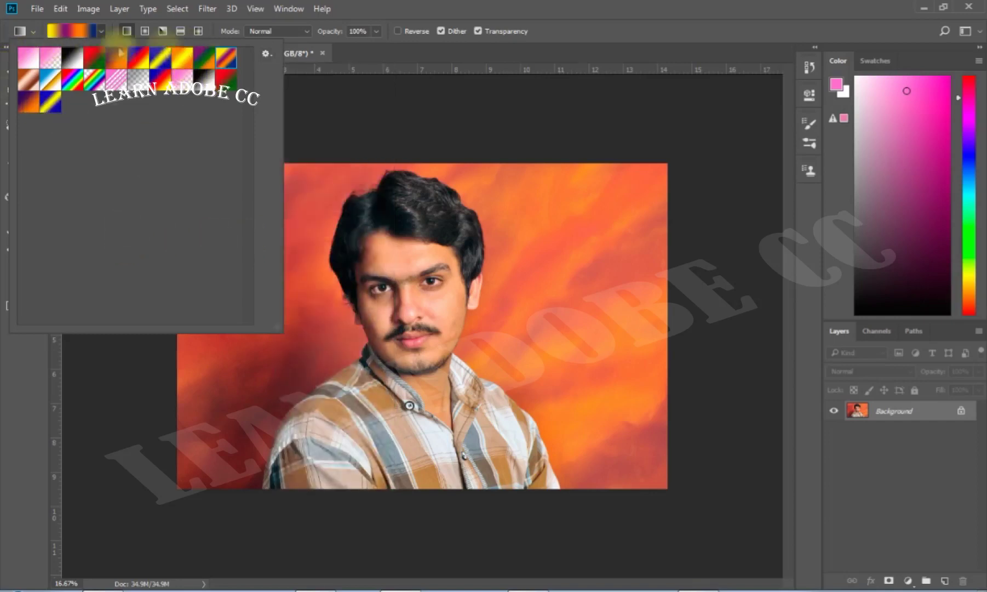
left_click(268, 54)
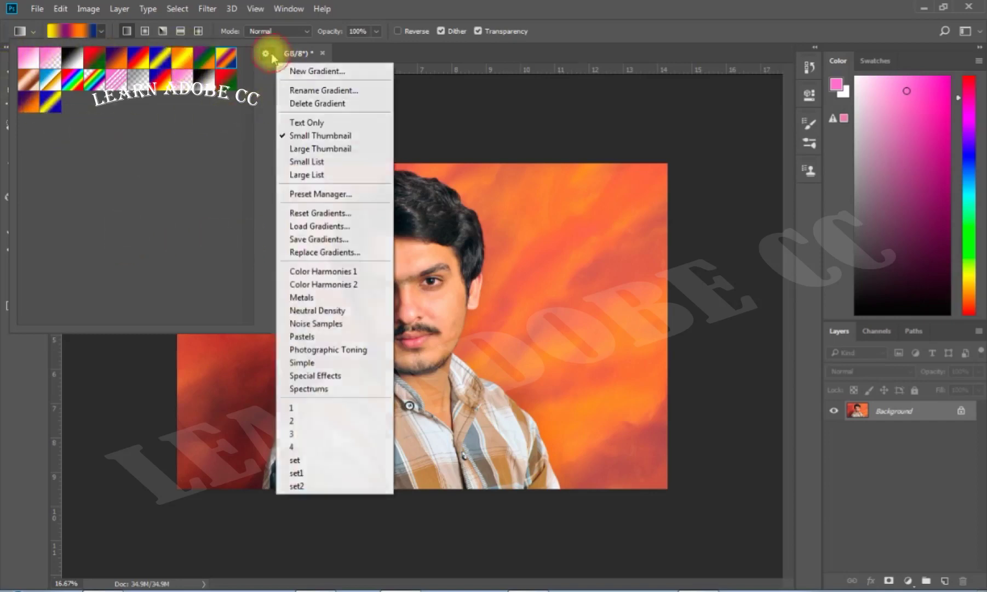
left_click(321, 239)
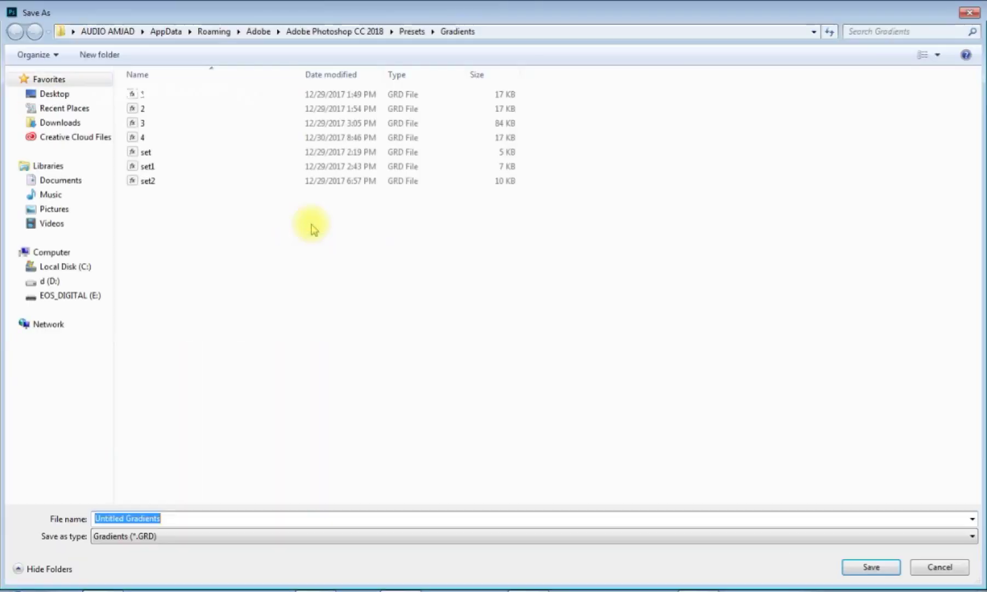
mouse_move(62, 224)
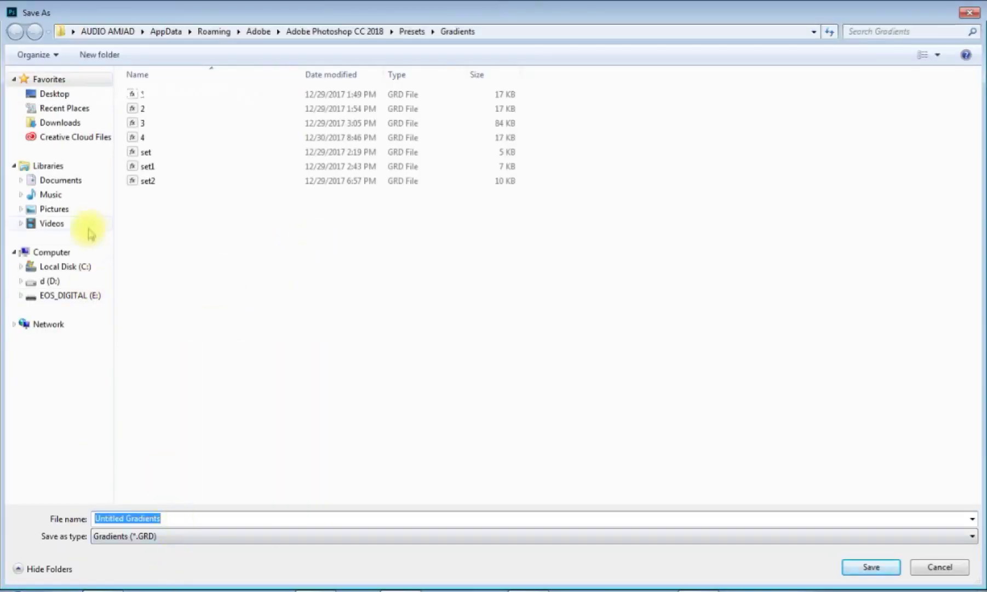
left_click(134, 181)
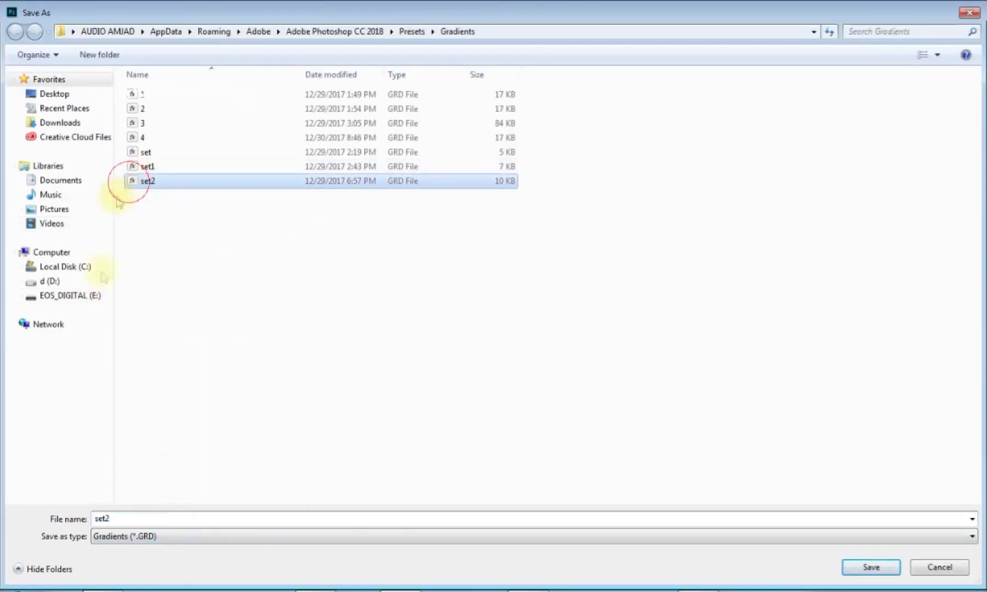
double_click(115, 518)
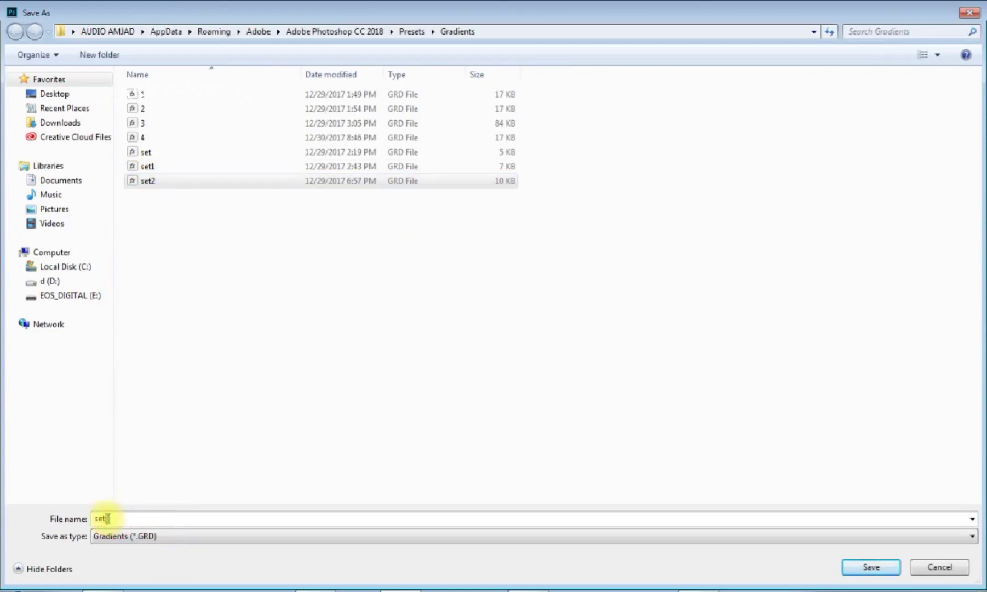
left_click_drag(108, 519, 201, 498)
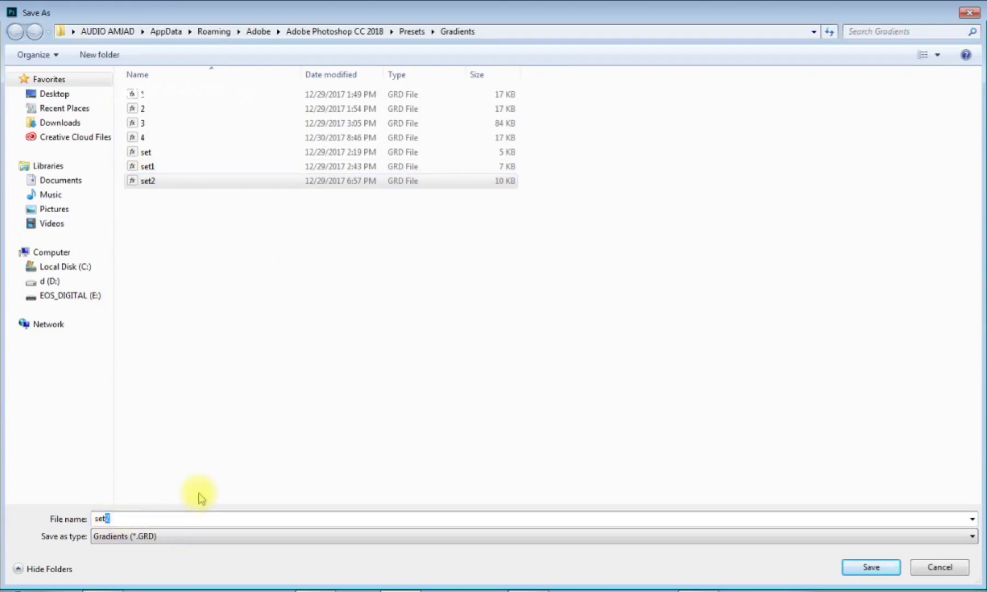
type("3")
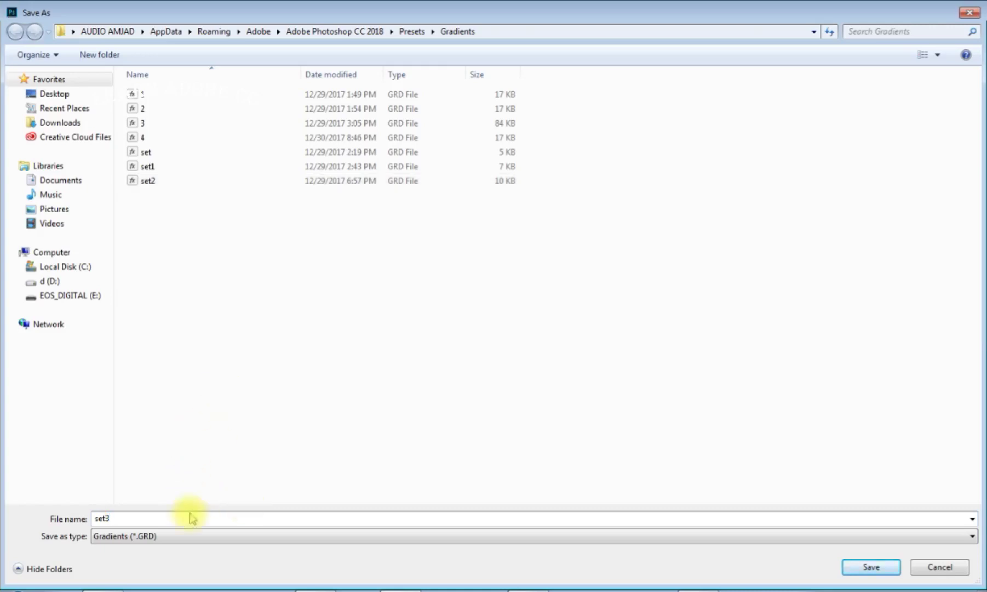
left_click(879, 569)
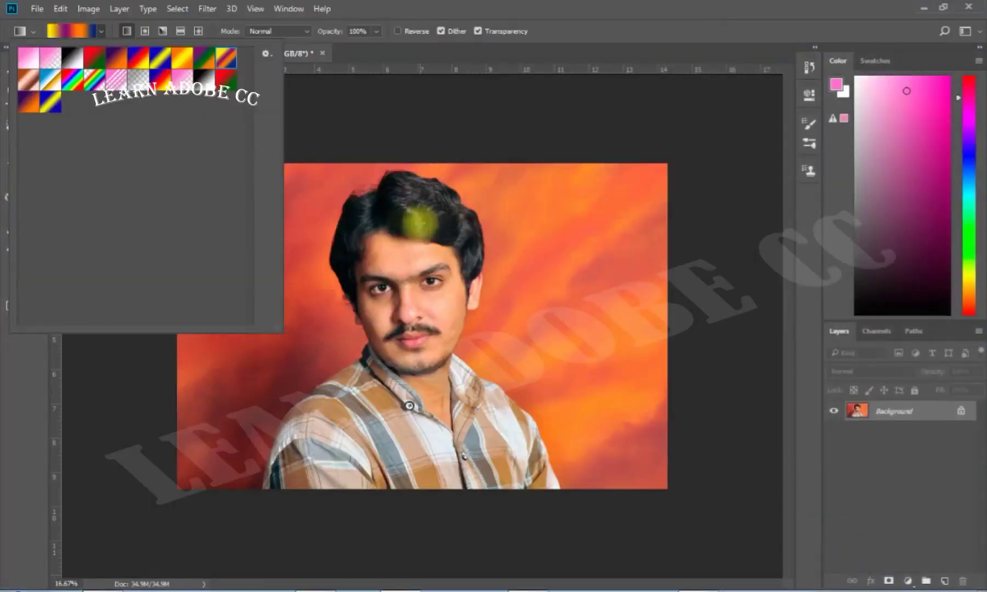
- Append the Color Harmonies 1 set to the current gradient presets
left_click(267, 55)
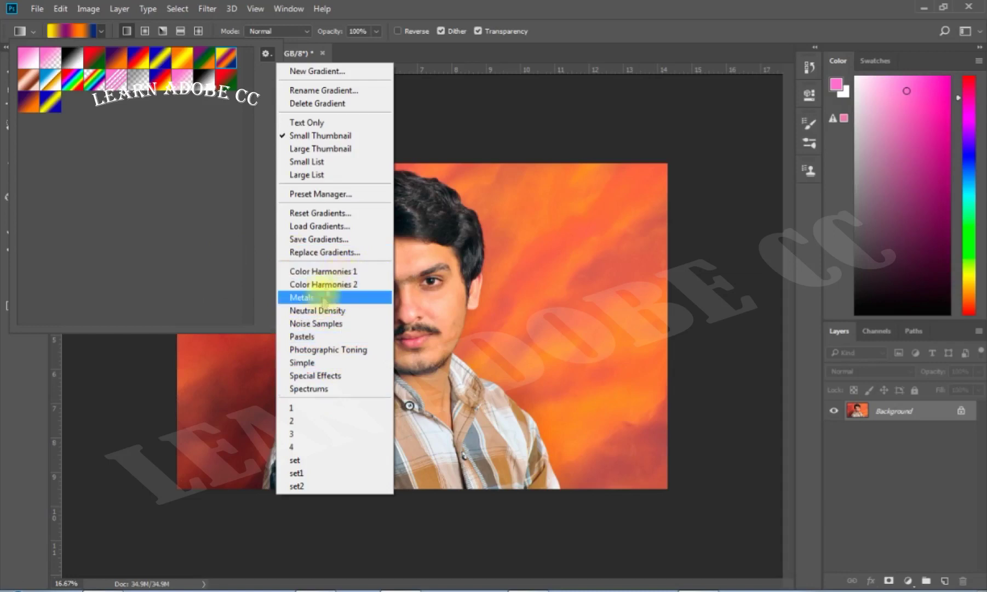
left_click(344, 272)
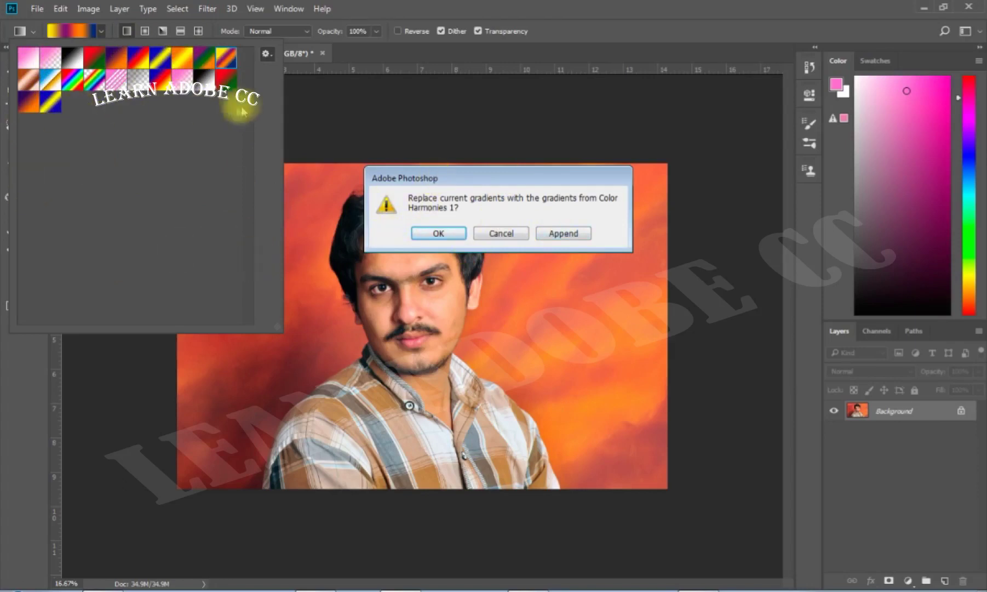
left_click(564, 233)
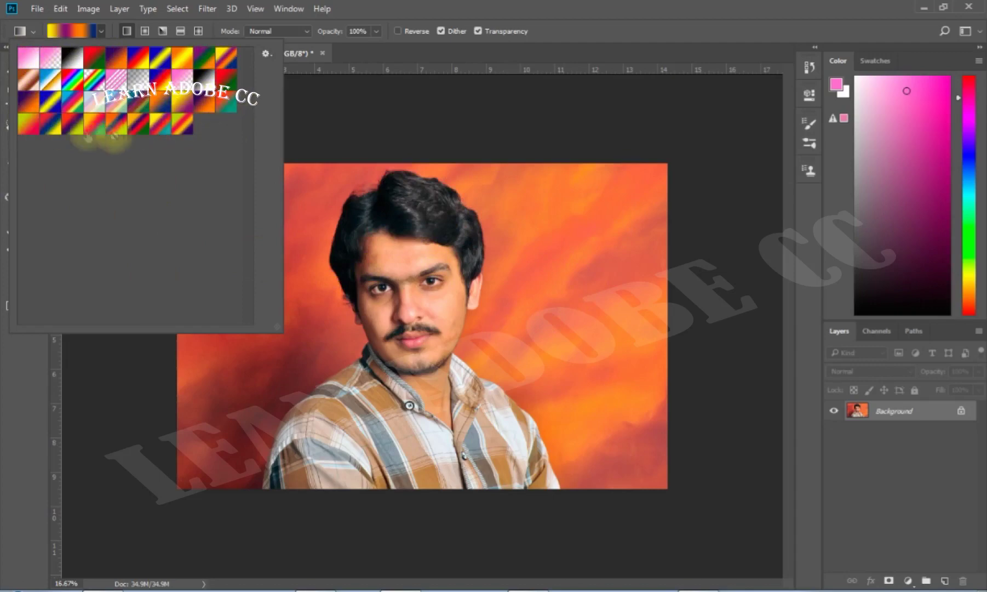
- Replace the gradient presets with Color Harmonies 2, confirming OK in the replace prompt
left_click(266, 53)
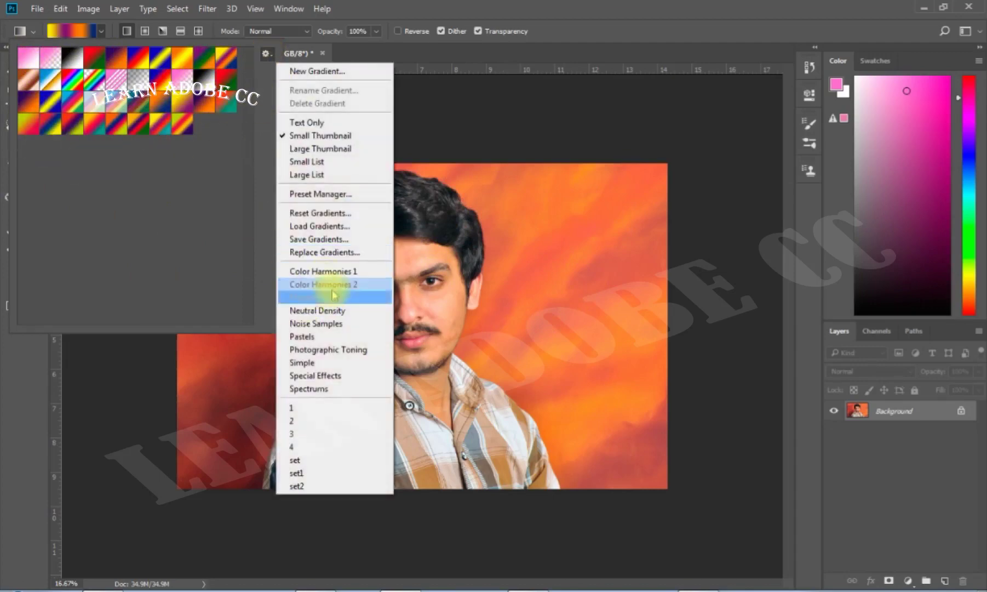
left_click(333, 285)
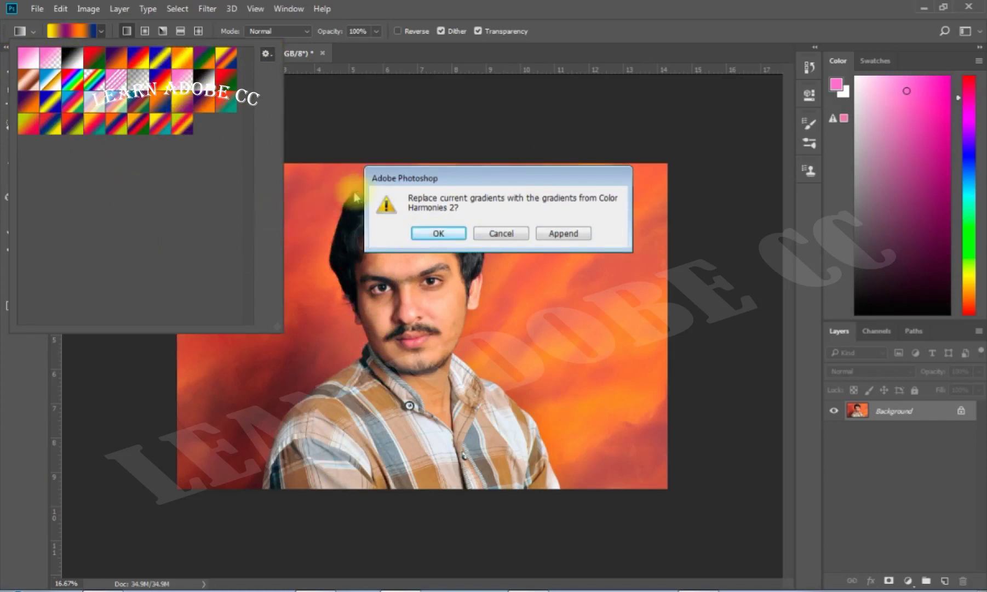
left_click_drag(466, 183, 427, 170)
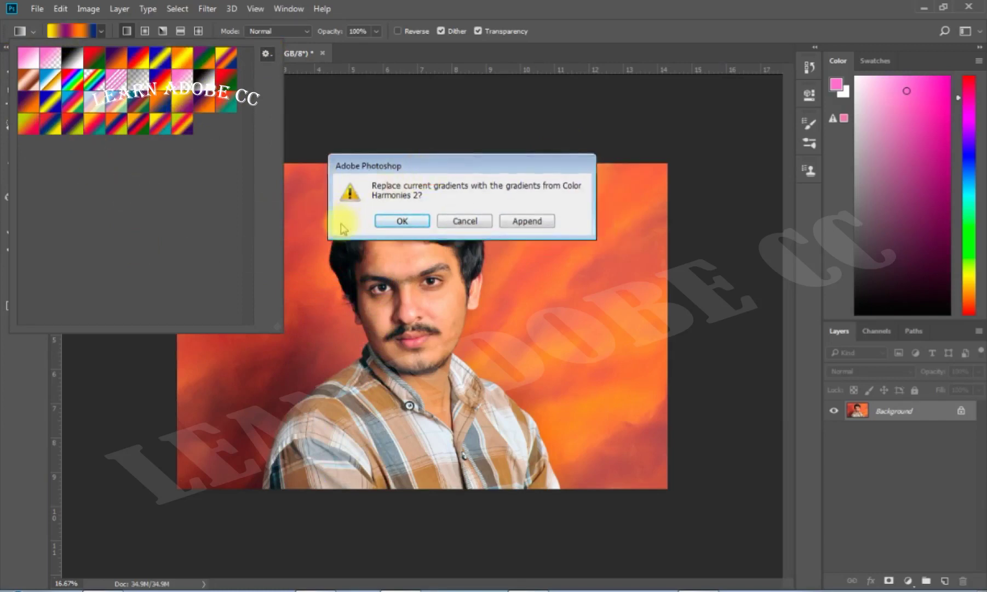
left_click(390, 221)
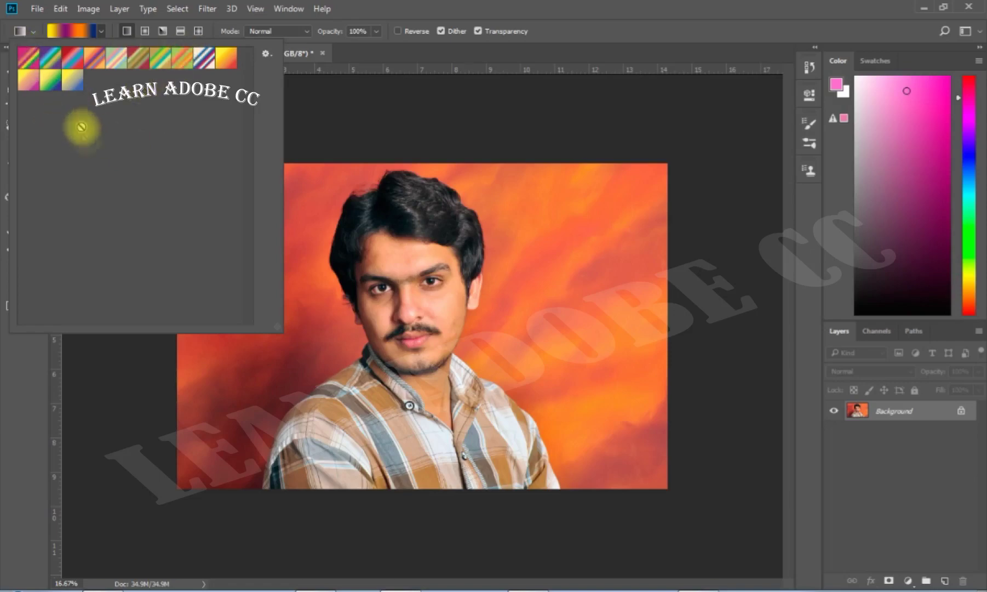
left_click_drag(81, 91, 98, 72)
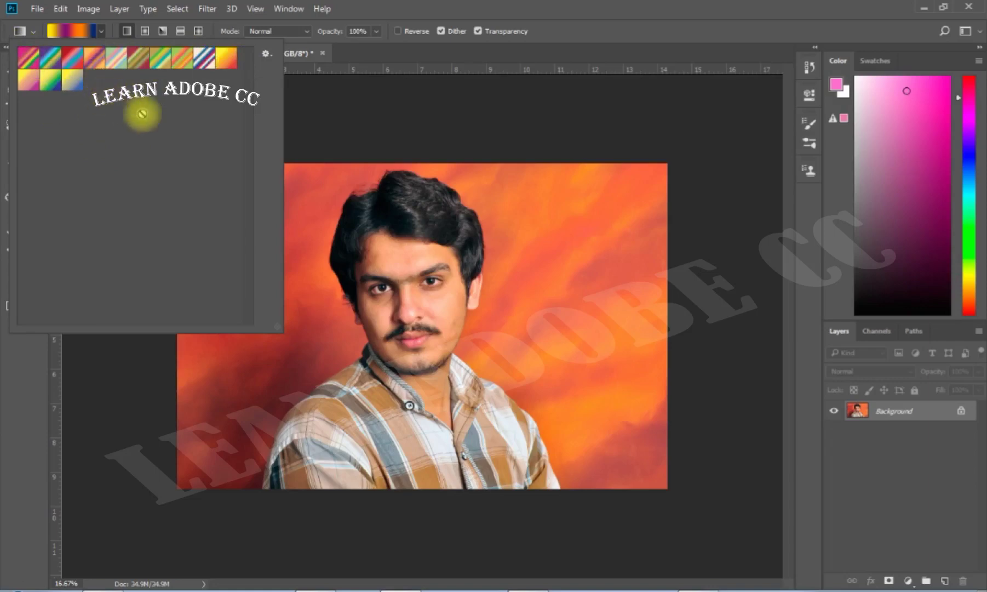
left_click(267, 53)
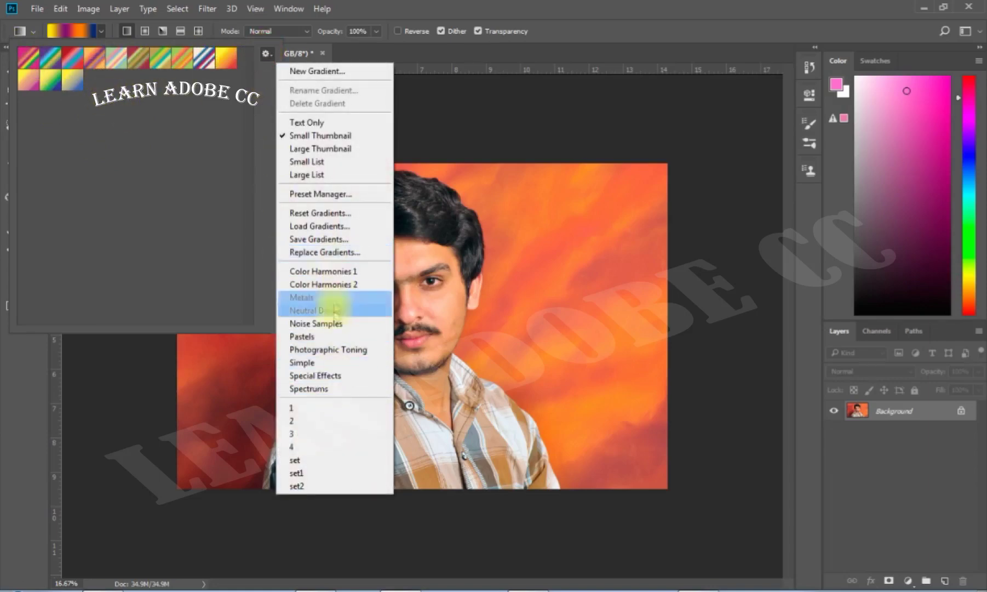
- Replace the gradient presets with saved set 1, then close the preset picker
left_click(332, 376)
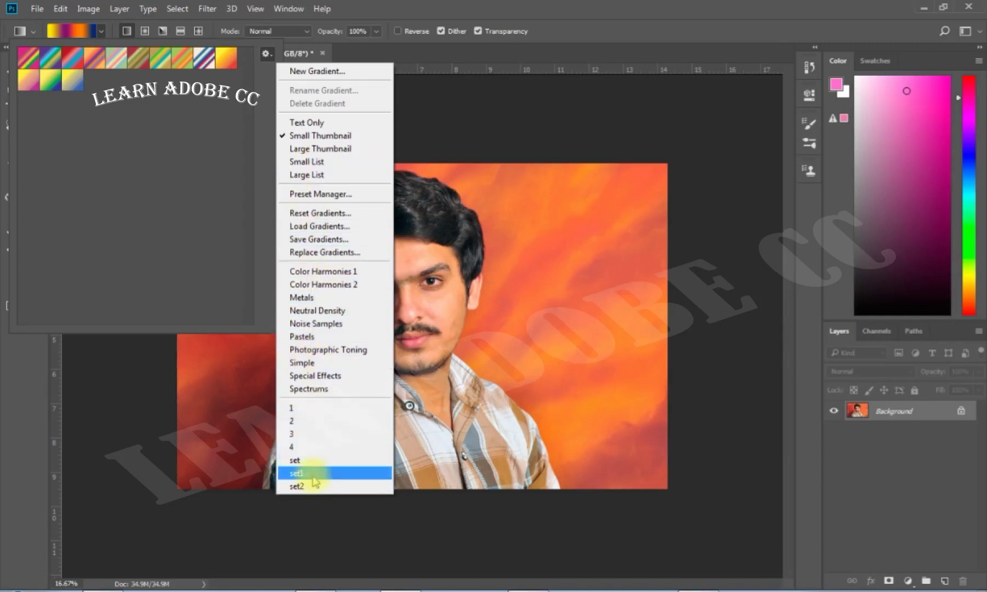
left_click(317, 408)
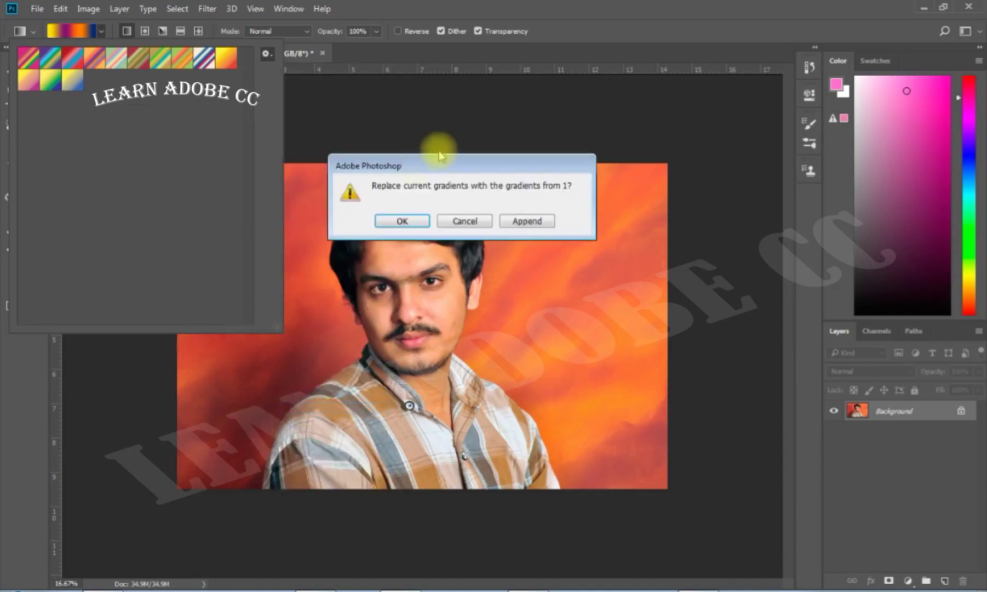
left_click(408, 222)
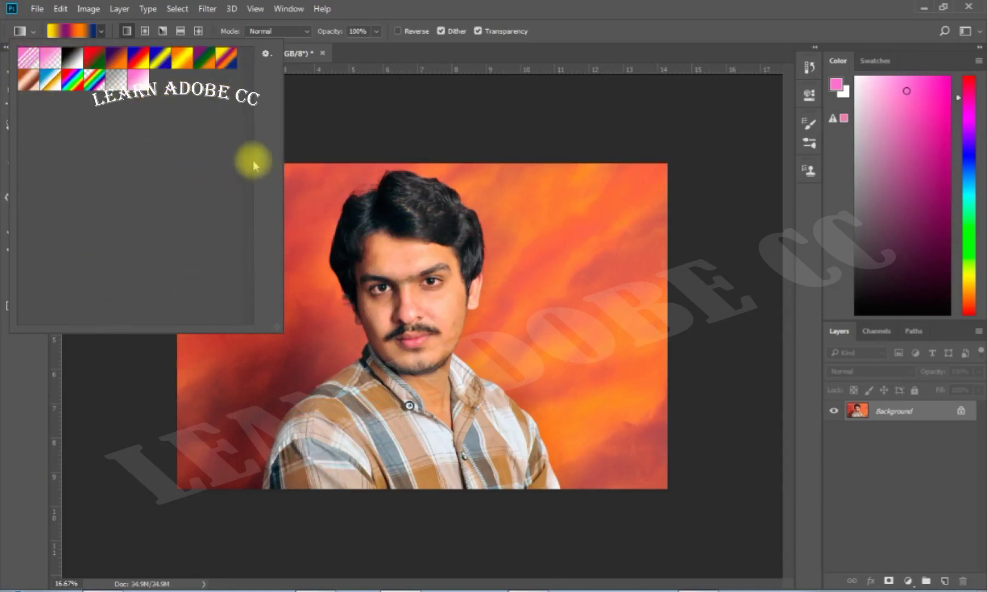
left_click(266, 53)
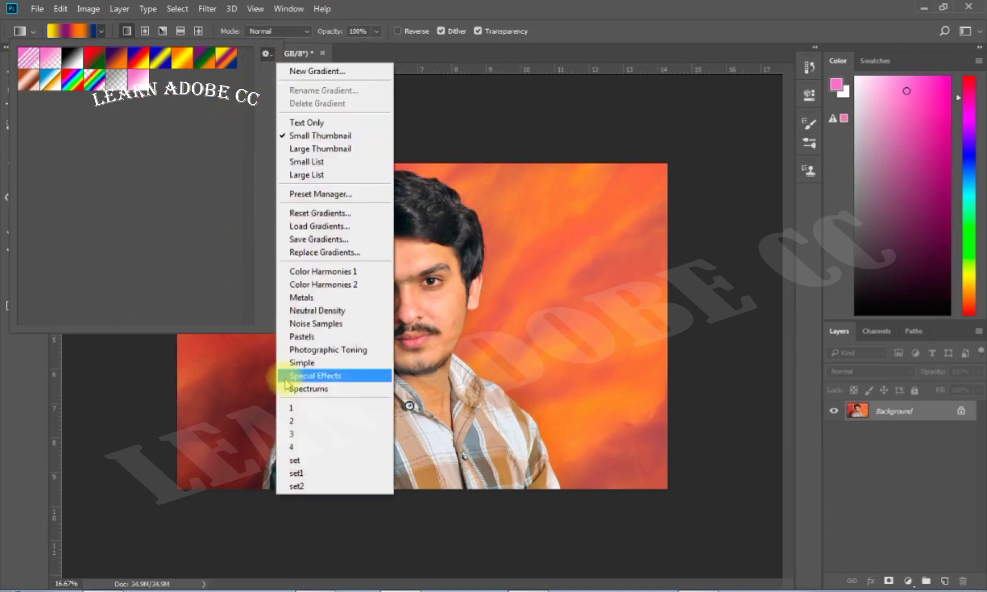
left_click(143, 210)
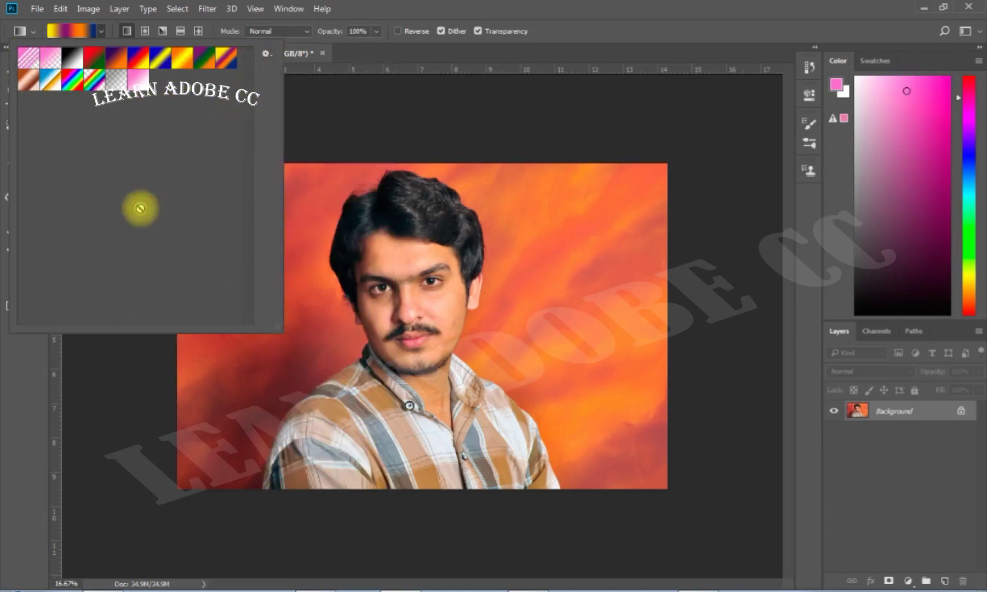
left_click(130, 33)
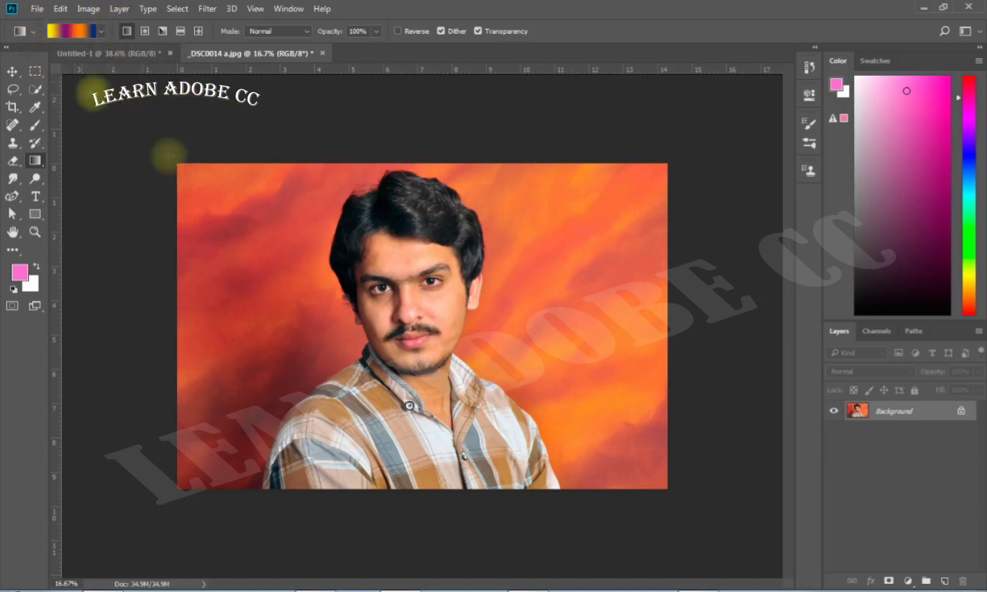
- Drag the custom gradient diagonally across the photo, then a red-to-green one, undoing it
left_click_drag(177, 170, 617, 433)
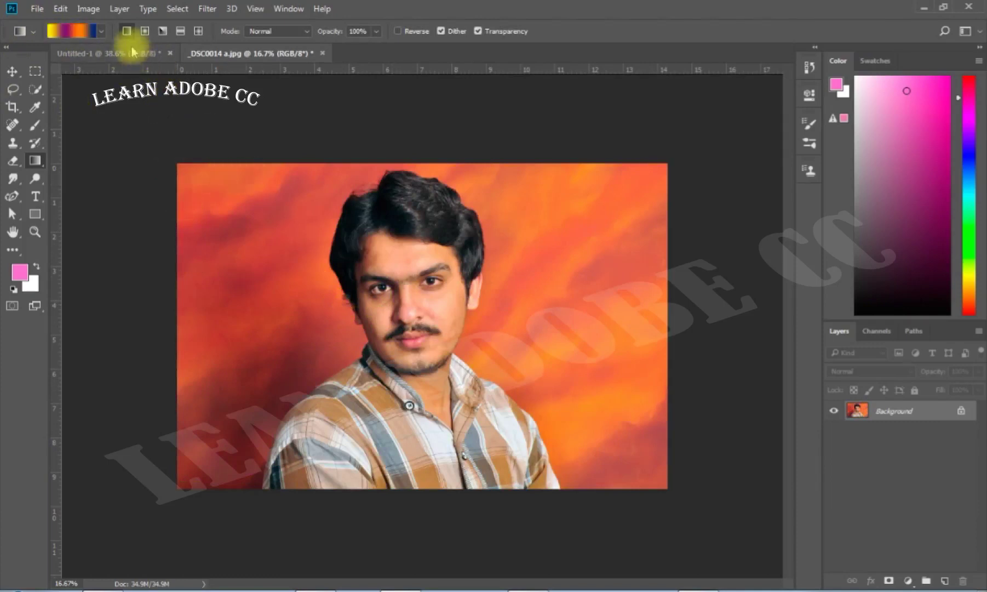
left_click(102, 32)
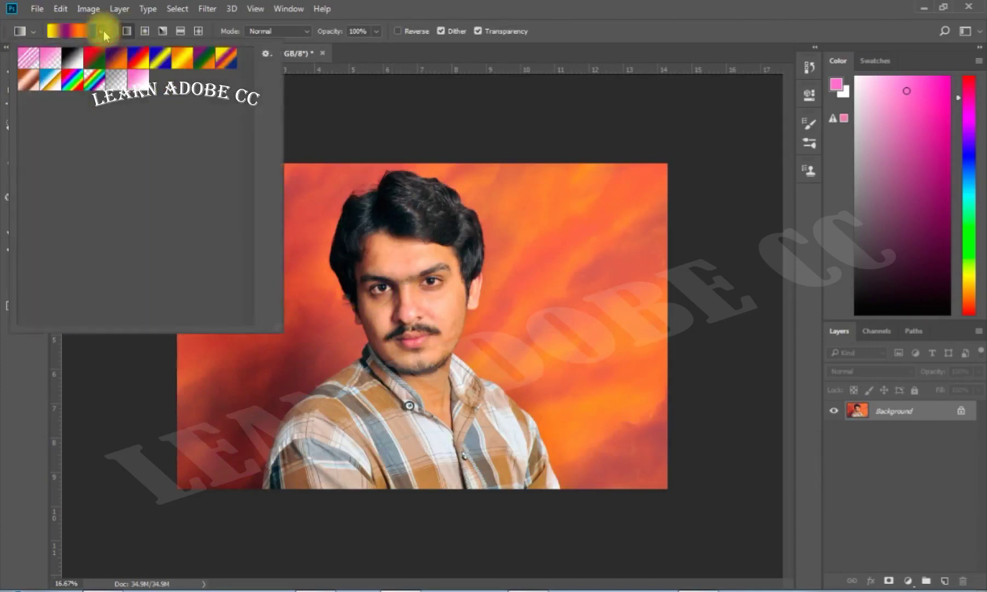
left_click(95, 57)
left_click(307, 194)
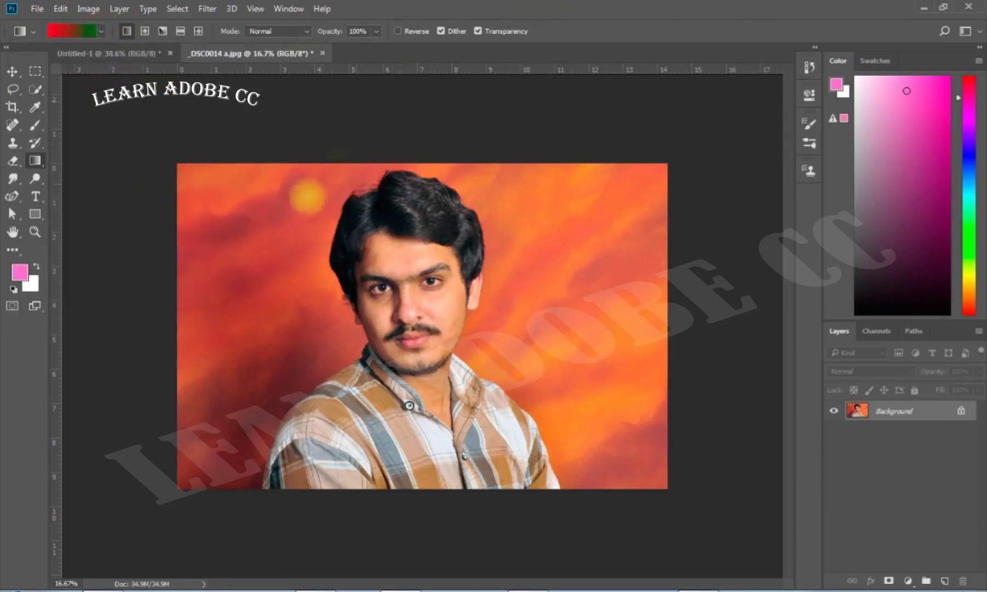
left_click_drag(187, 171, 630, 463)
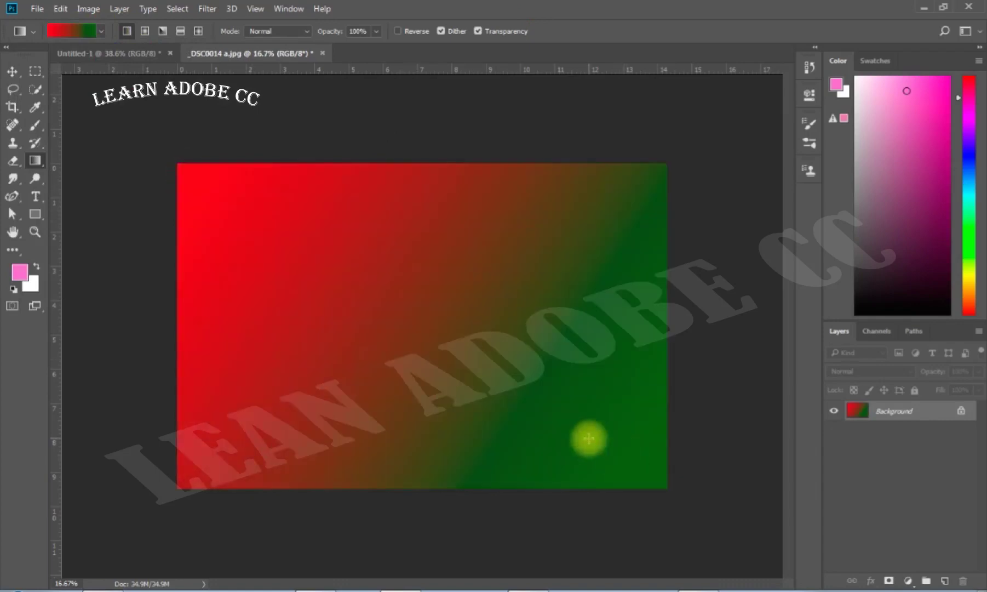
key("ctrl+z")
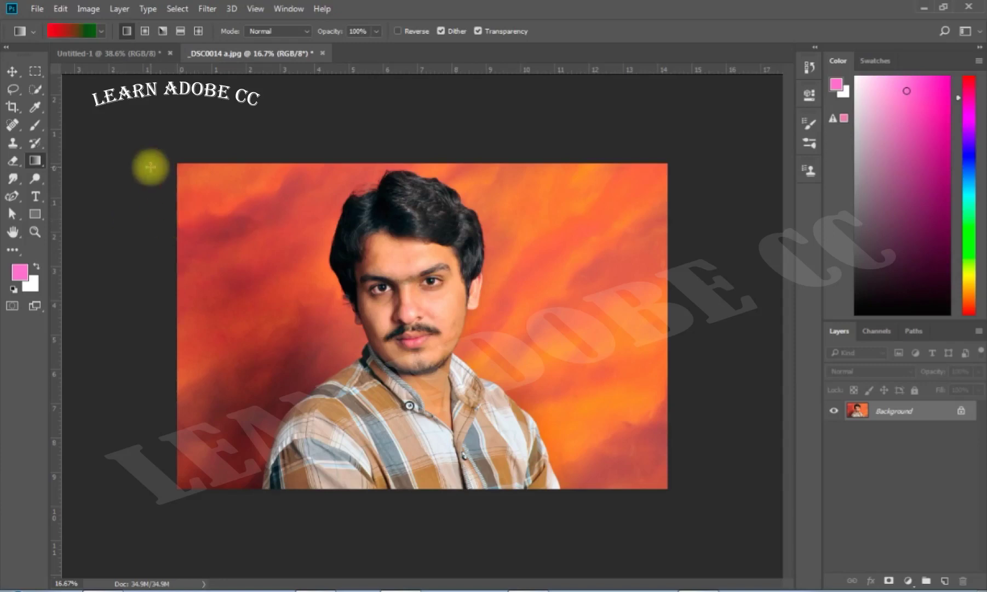
- Select the spectrum gradient, draw it diagonally across the photo, and undo it
left_click(102, 31)
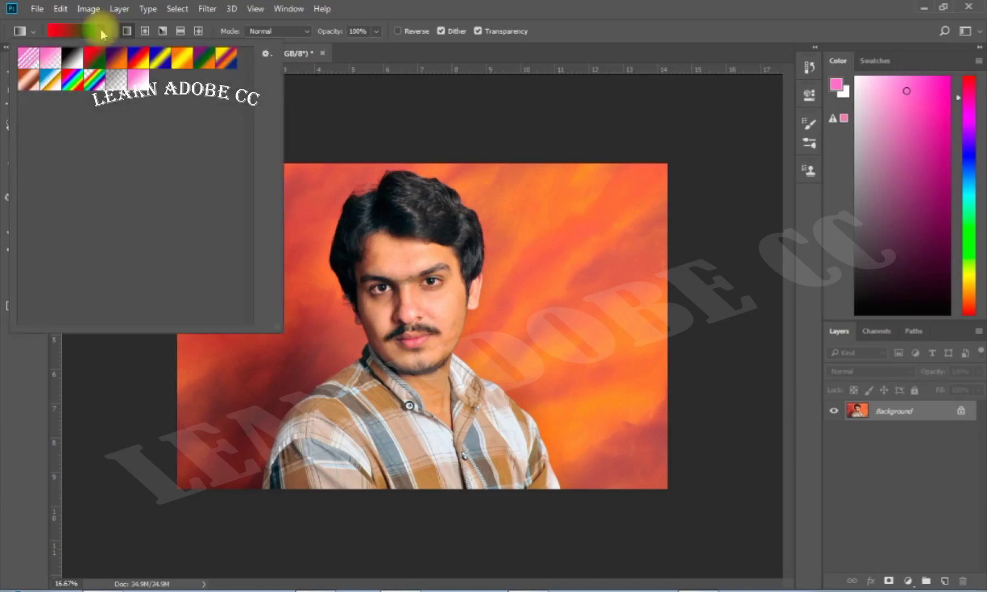
left_click(96, 77)
left_click(437, 9)
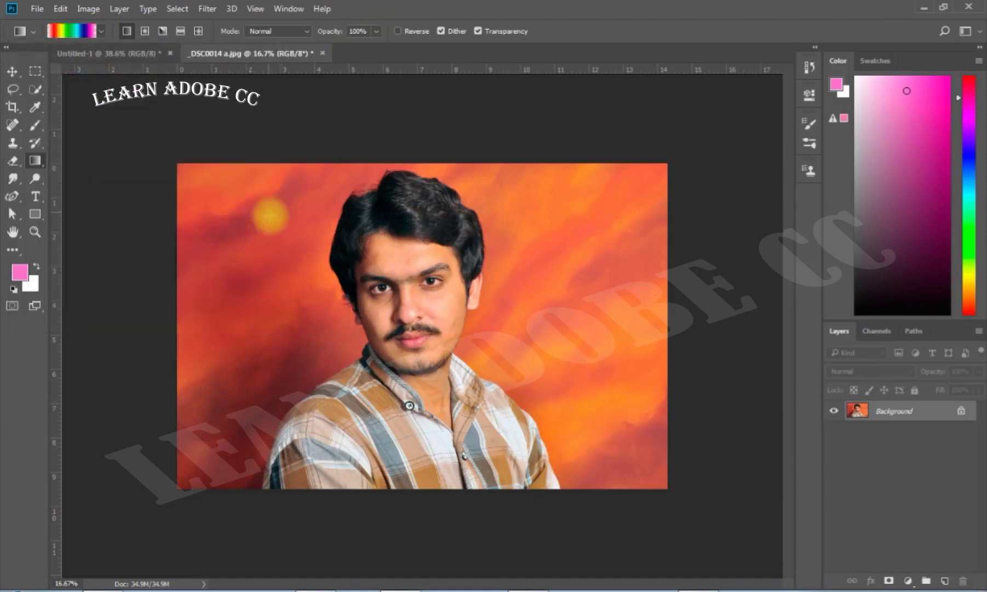
mouse_move(194, 190)
left_mouse_down()
mouse_move(617, 468)
mouse_move(577, 436)
left_mouse_up()
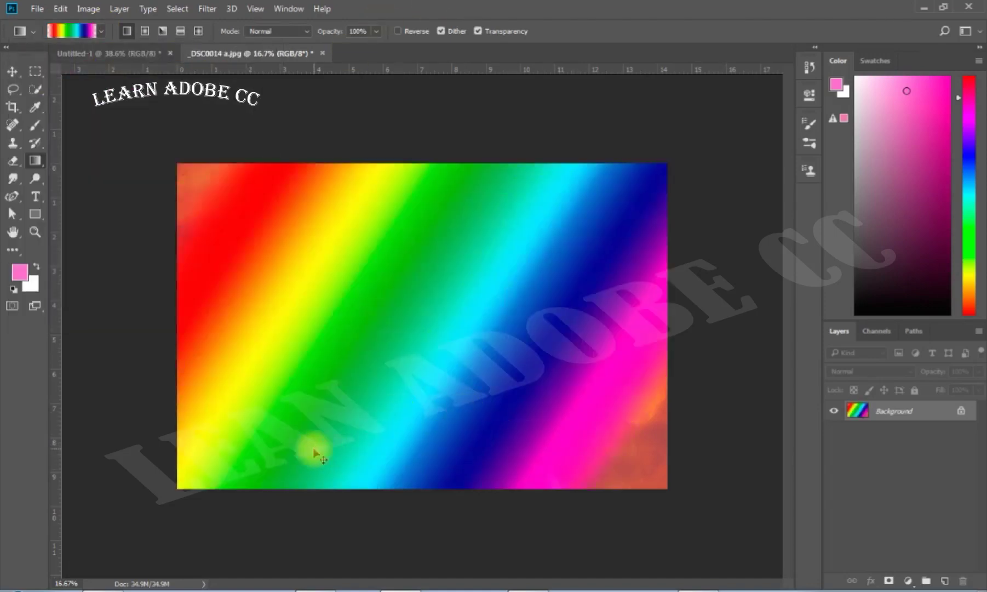
key("ctrl+z")
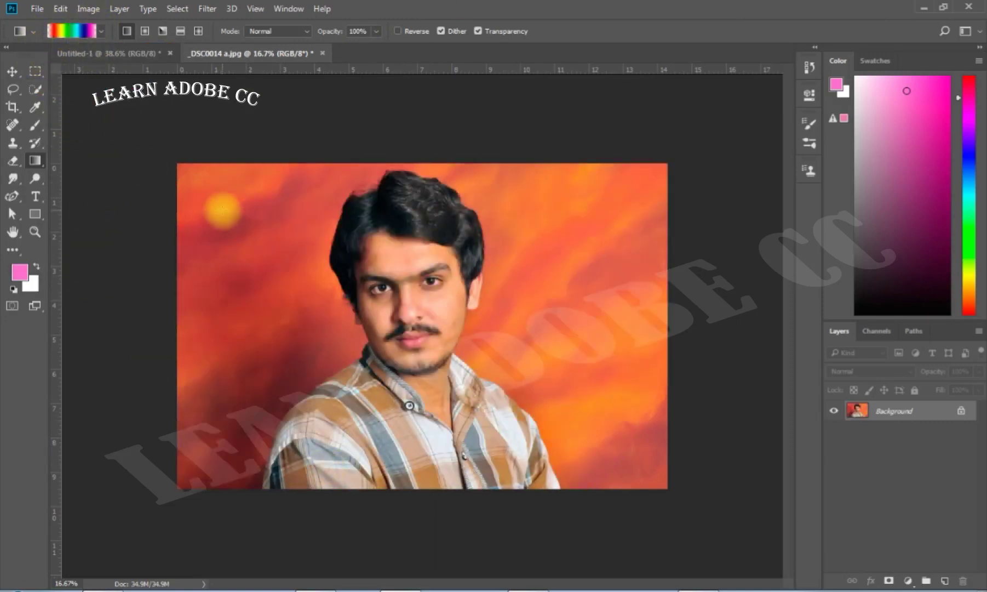
- Try two shorter rainbow gradient fills toward the lower right, undoing each
left_click_drag(222, 209, 491, 372)
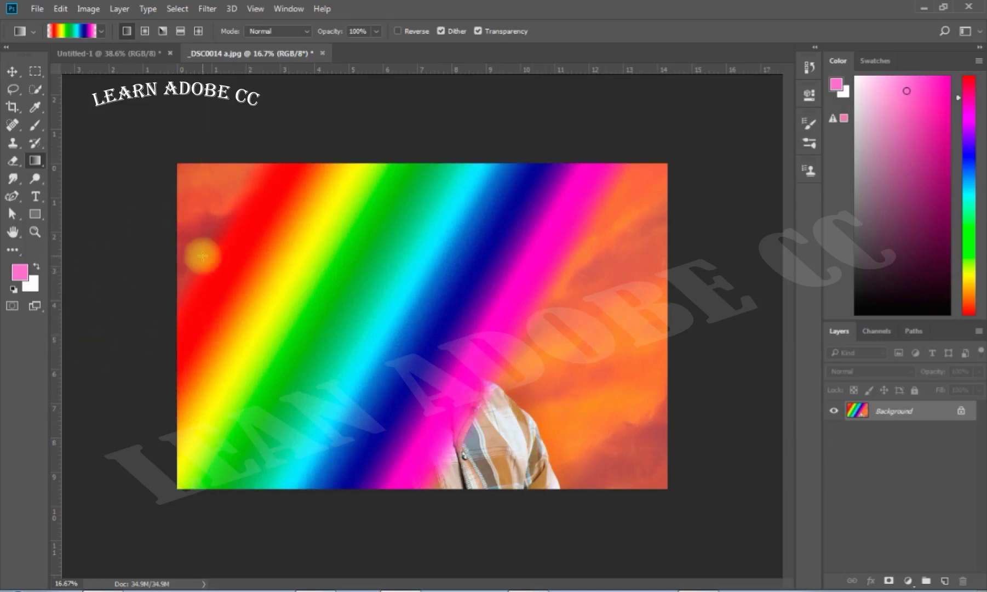
key("ctrl+z")
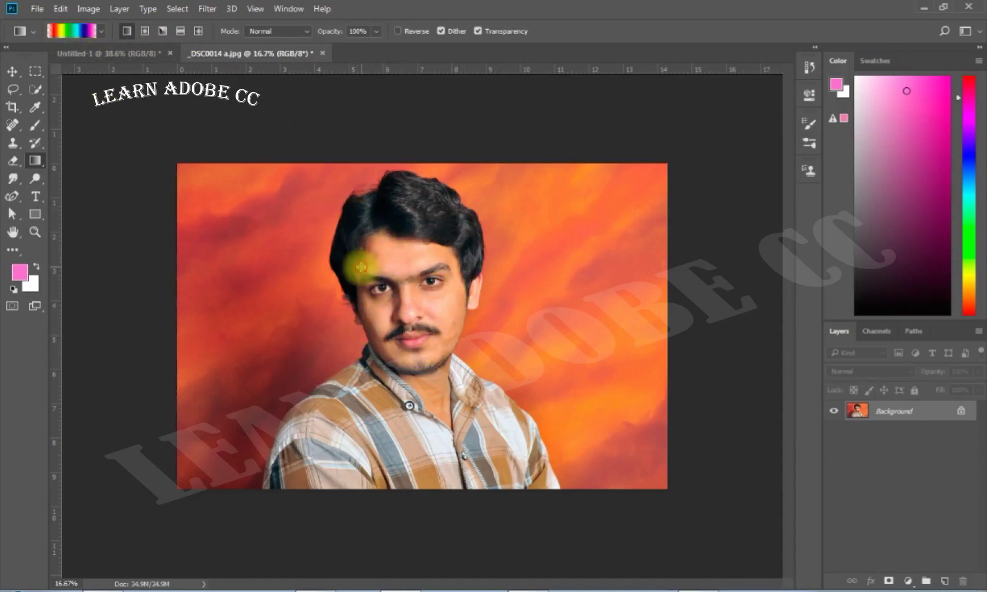
left_click_drag(360, 267, 477, 342)
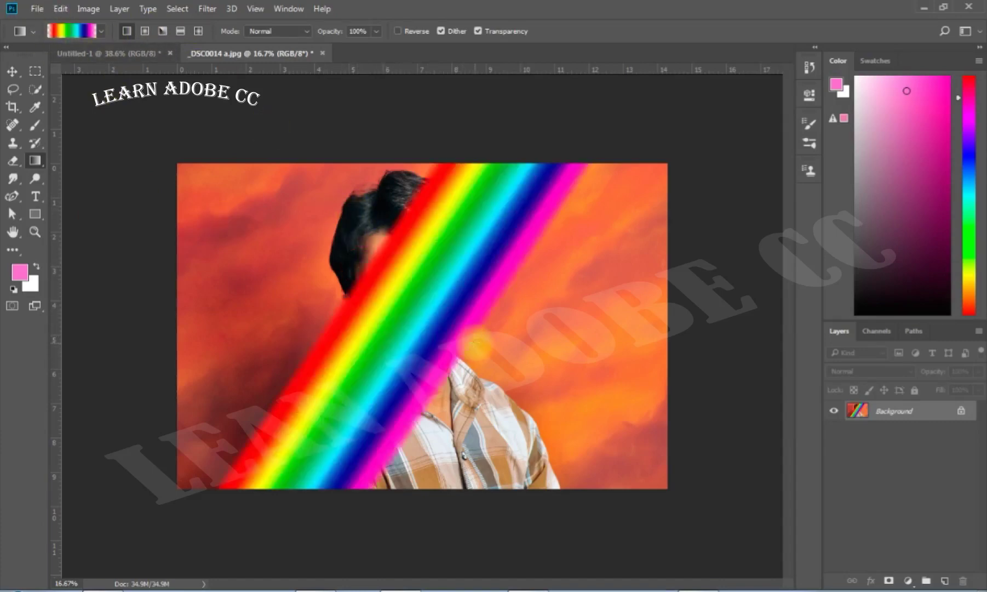
key("ctrl+z")
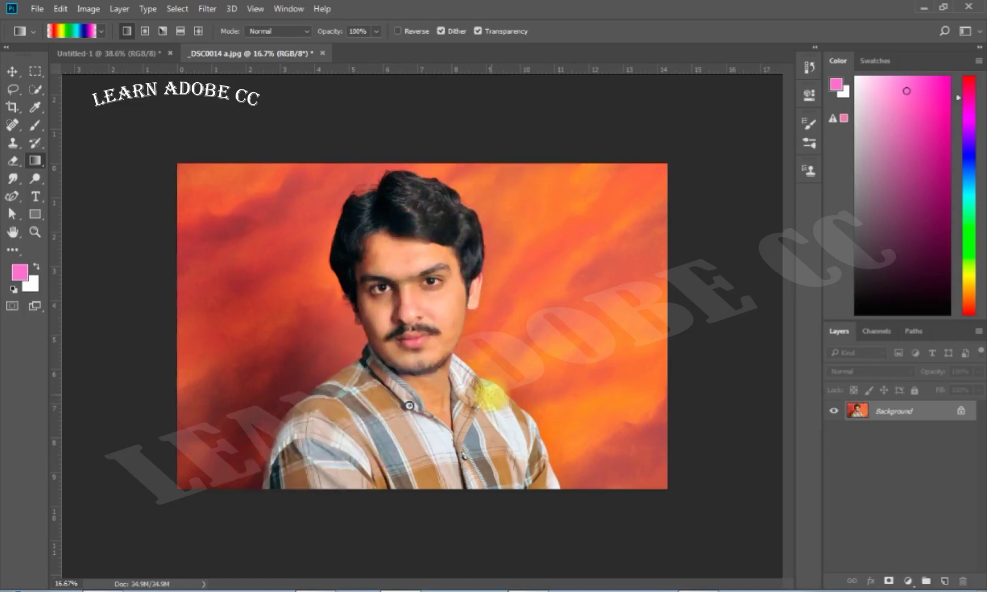
- Test radial, angle and reflected rainbow gradients on the photo, undoing each, ending on Reflected
left_click(146, 32)
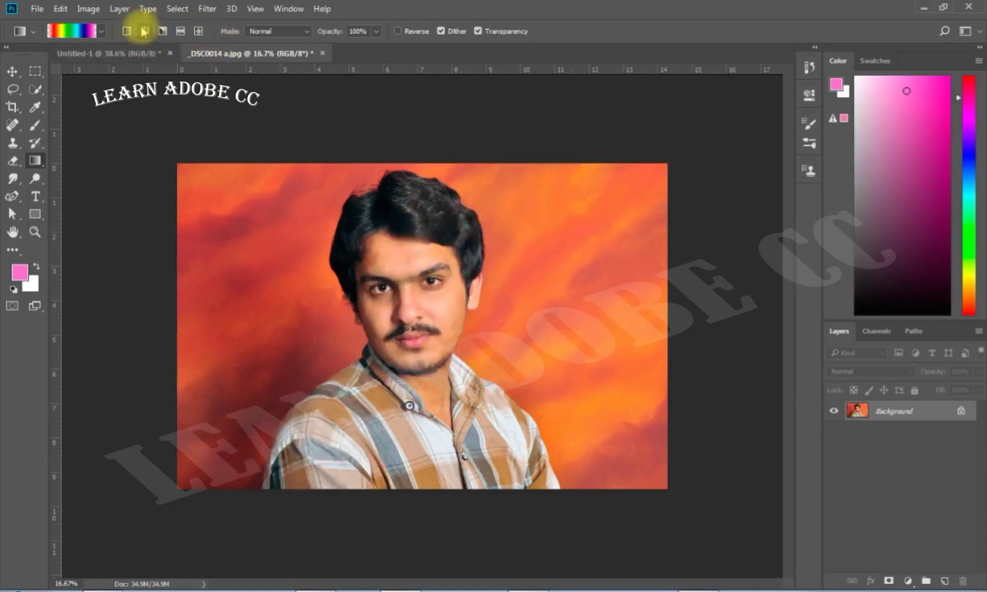
mouse_move(386, 279)
left_mouse_down()
mouse_move(499, 372)
mouse_move(478, 387)
left_mouse_up()
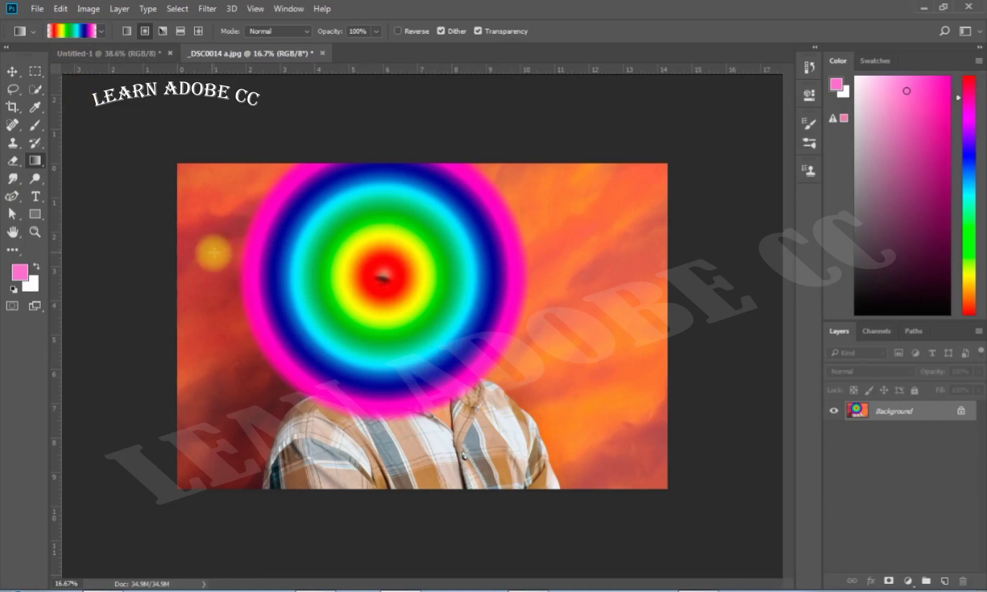
key("ctrl+z")
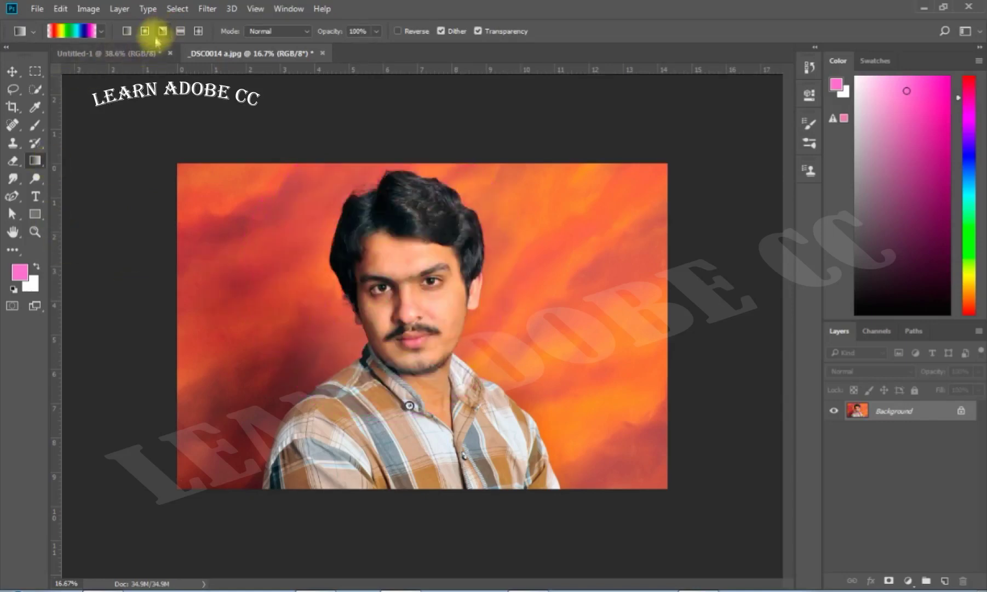
left_click(163, 32)
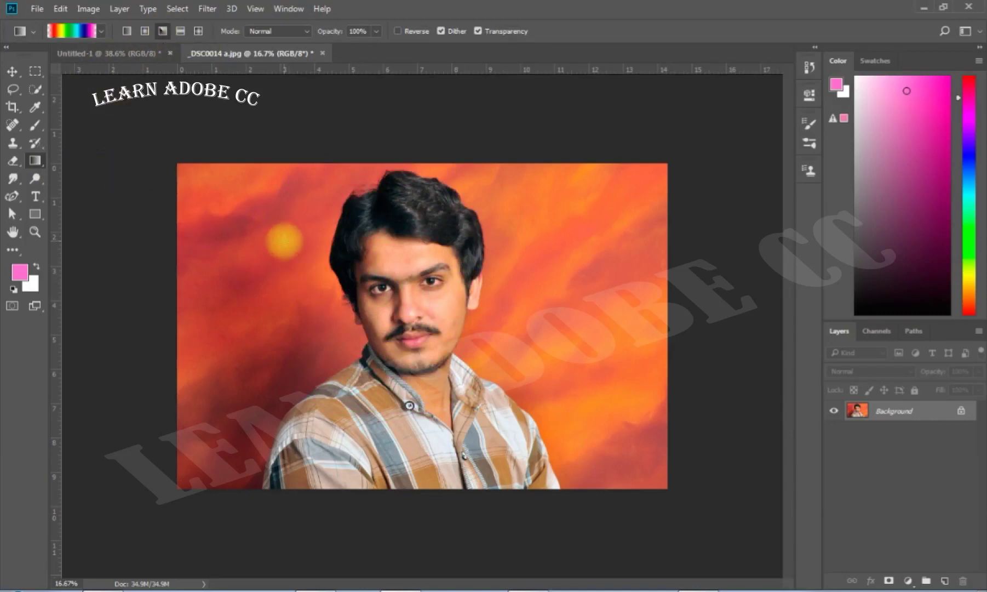
left_click_drag(284, 239, 480, 356)
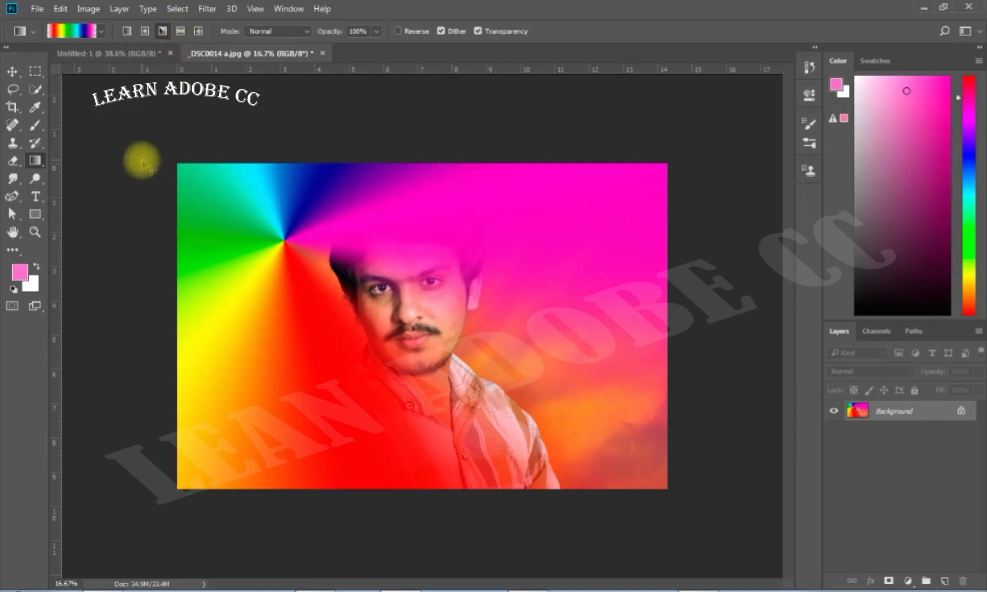
key("ctrl+z")
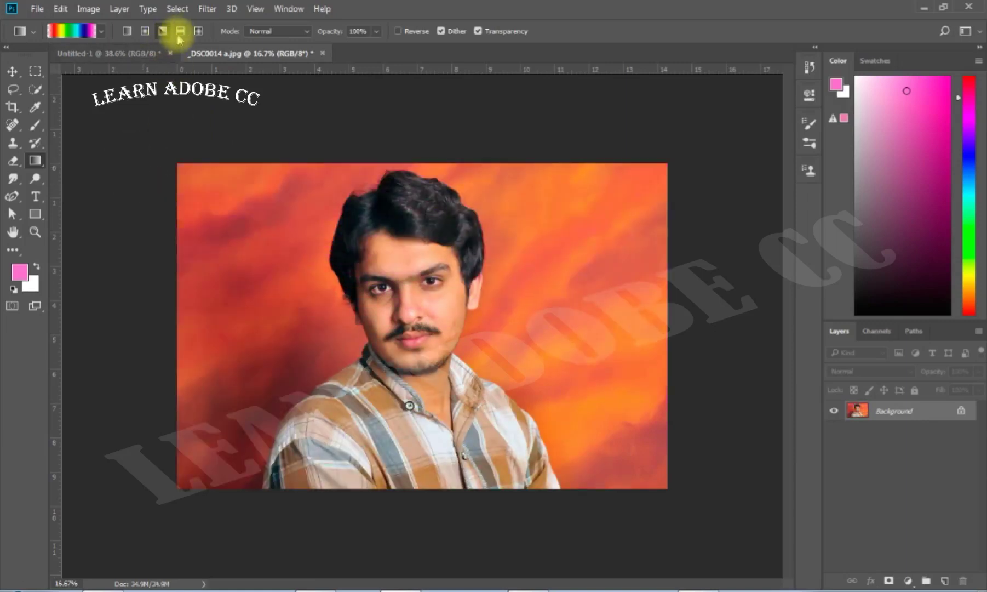
left_click(180, 31)
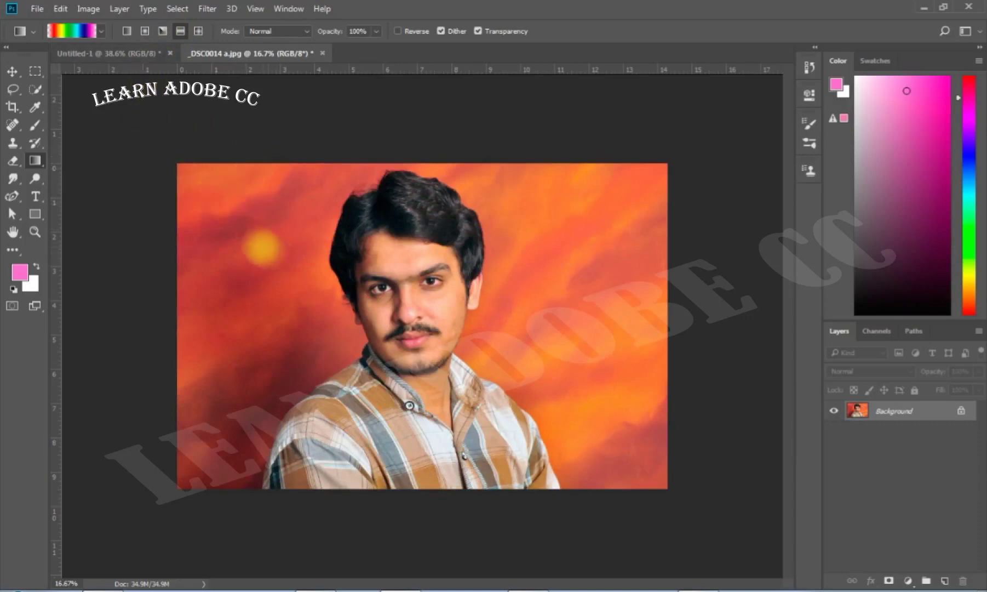
left_click_drag(261, 245, 485, 357)
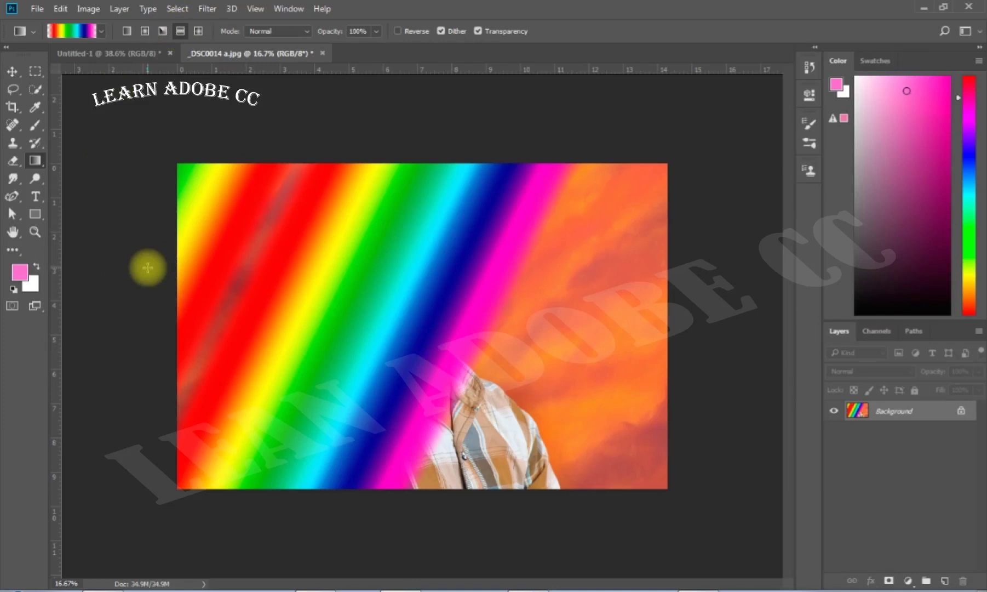
key("ctrl+z")
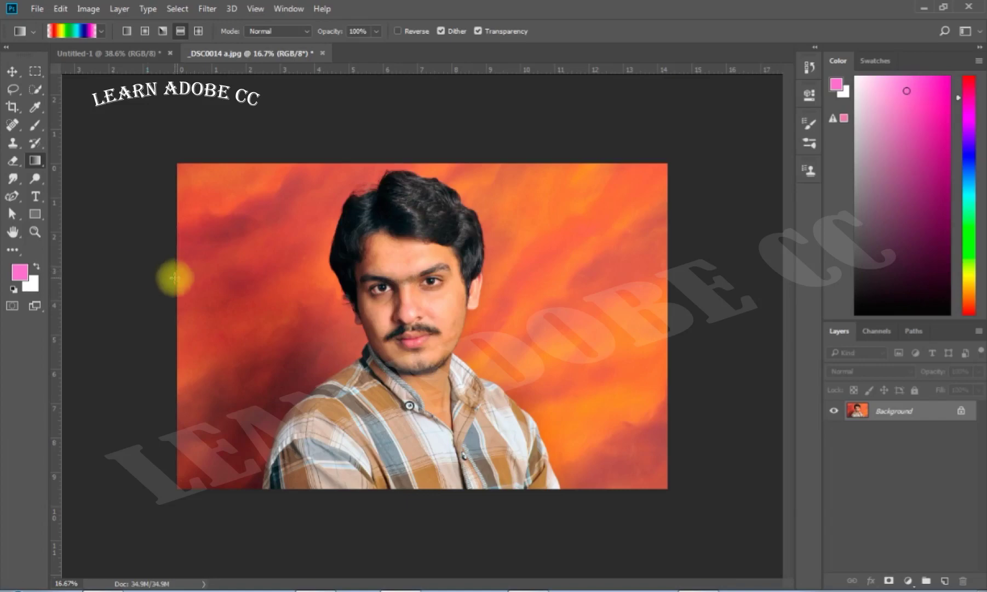
- Choose the Copper preset from the gradient picker
left_click(99, 32)
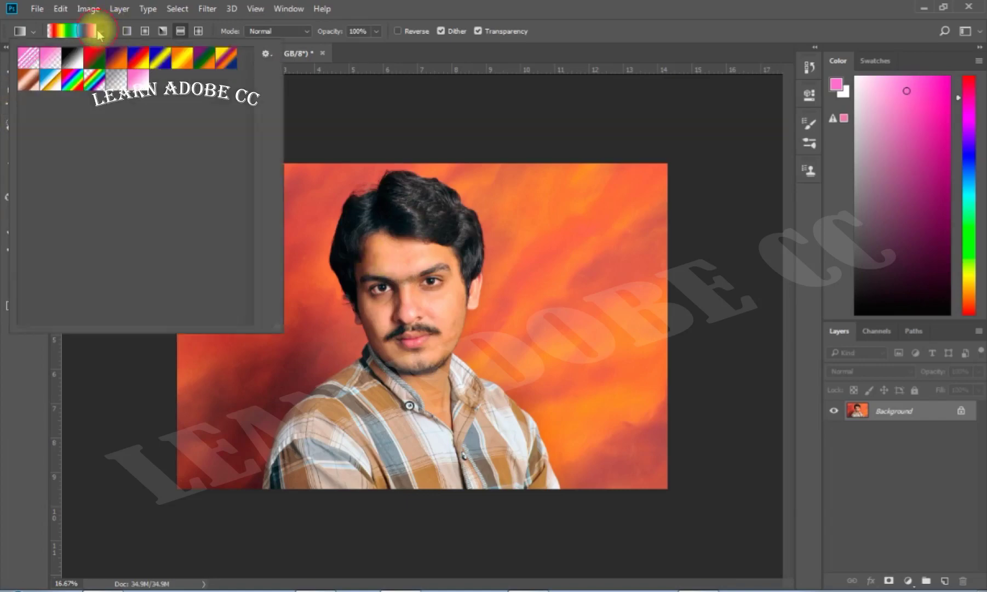
left_click(73, 61)
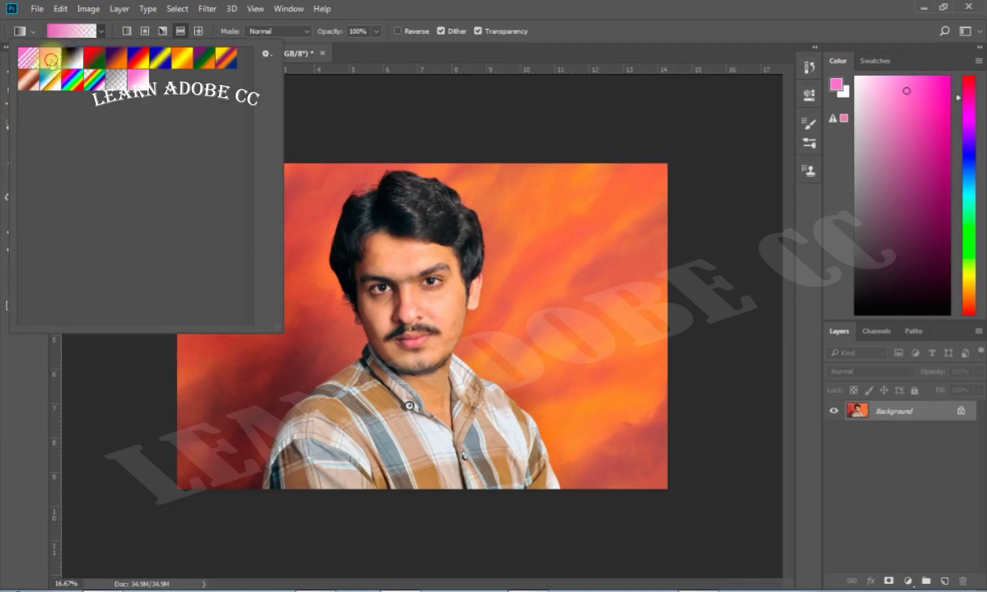
left_click(27, 80)
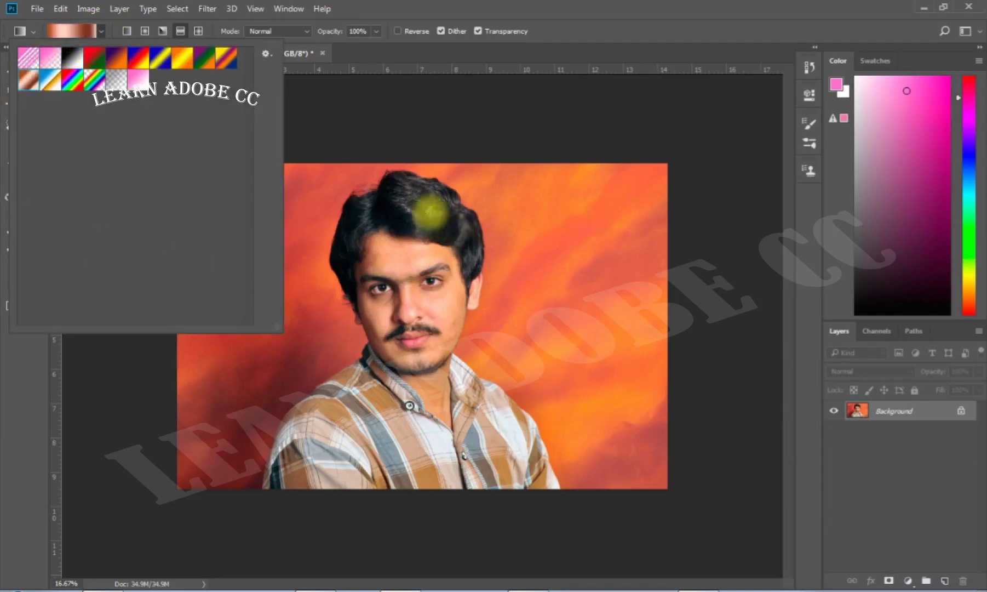
left_click(393, 116)
- Drag two copper test gradients across the photo, then undo both
left_click_drag(267, 191, 523, 408)
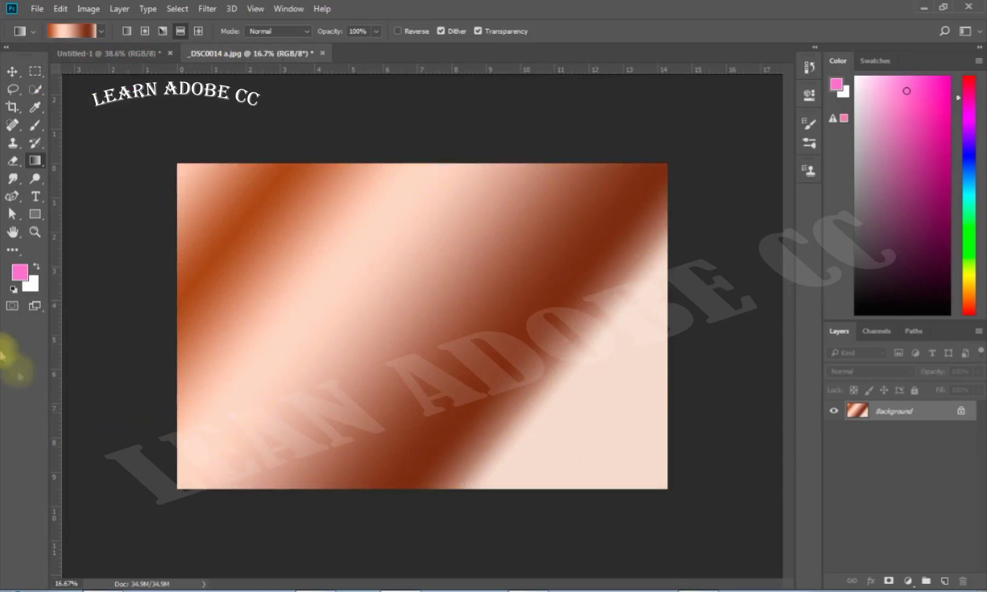
left_click_drag(119, 322, 700, 311)
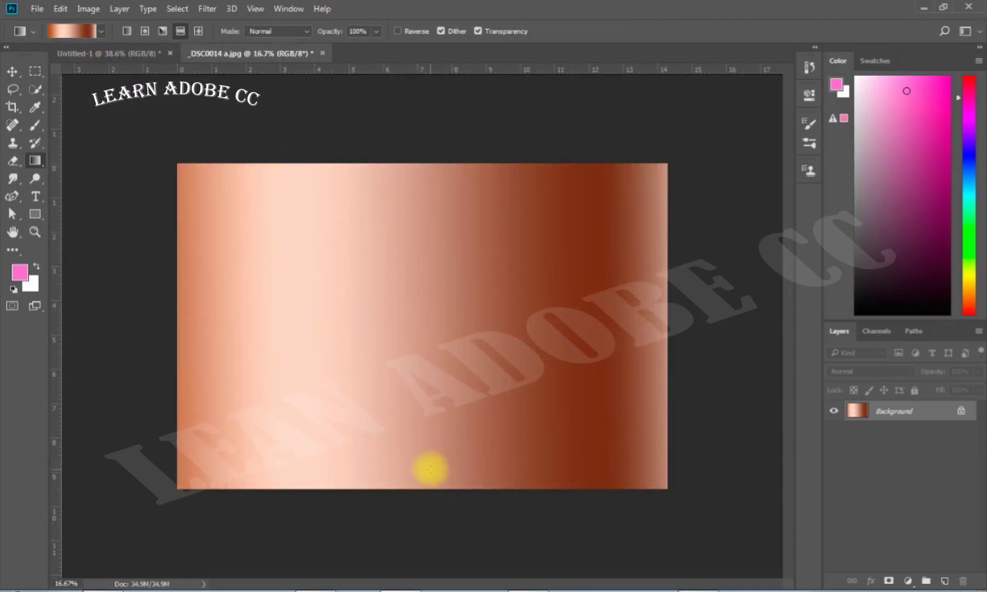
key("ctrl+alt+z")
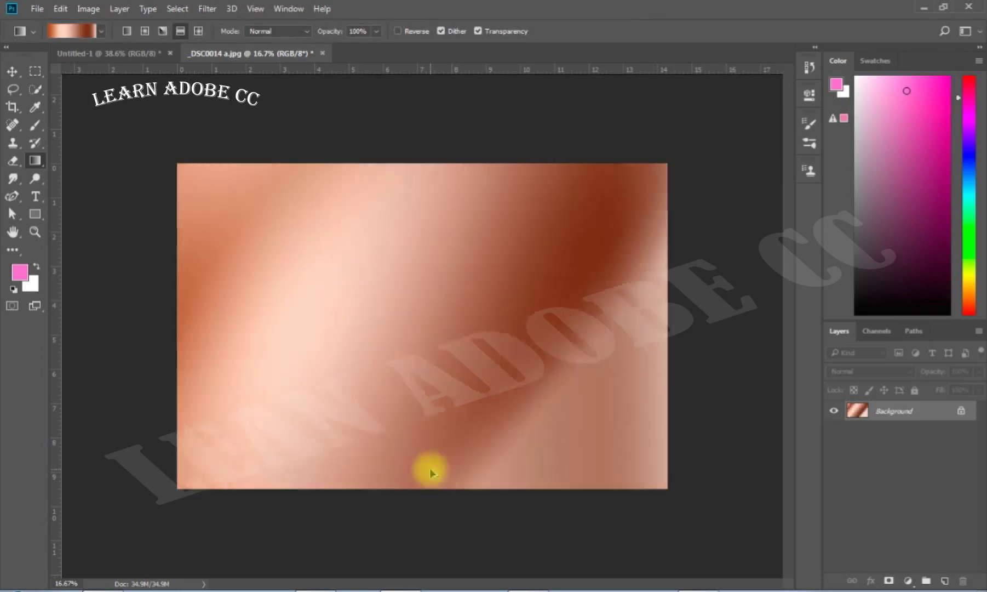
key("ctrl+alt+z")
key("ctrl+alt+z")
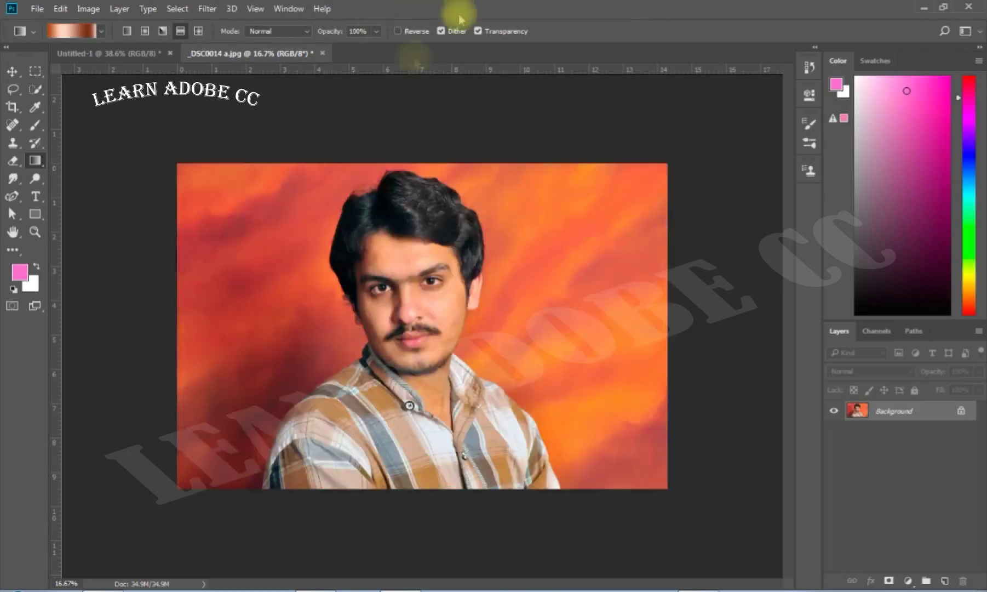
- Switch to the Diamond gradient style and pick the Red, Green preset in the Gradient Editor
left_click(198, 32)
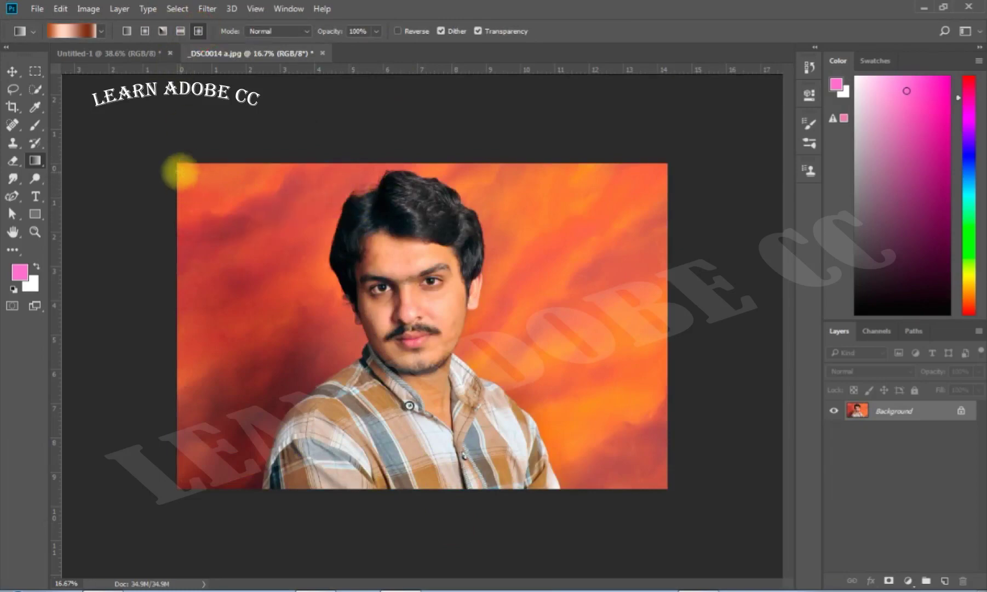
left_click(339, 276)
left_click_drag(339, 277, 506, 351)
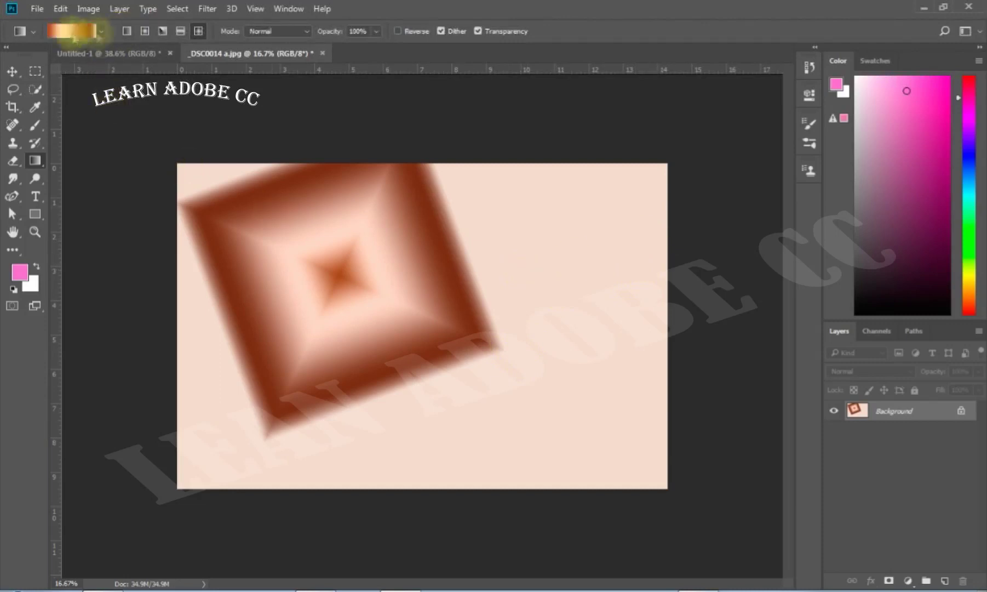
left_click(68, 30)
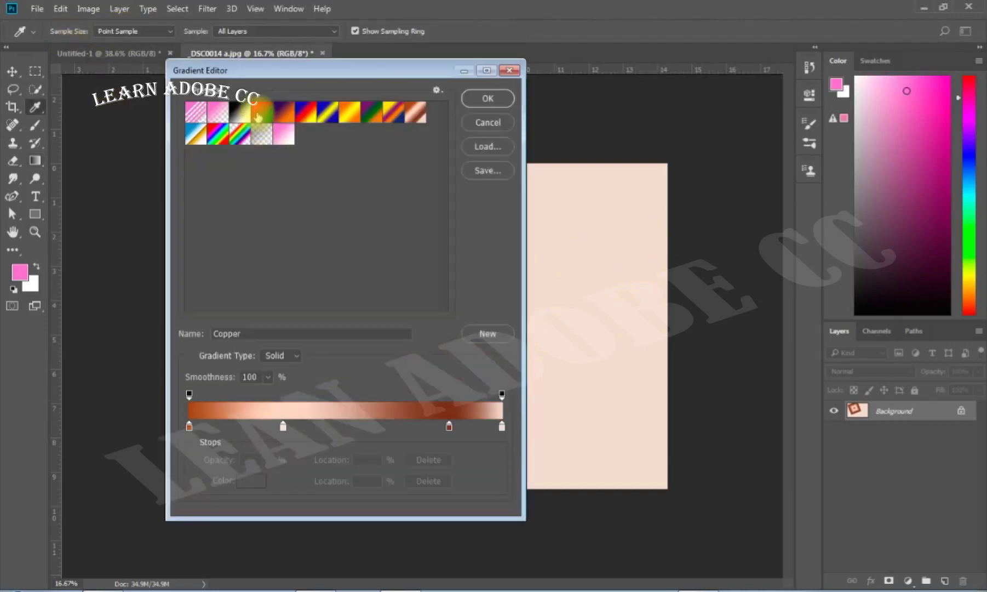
left_click(258, 114)
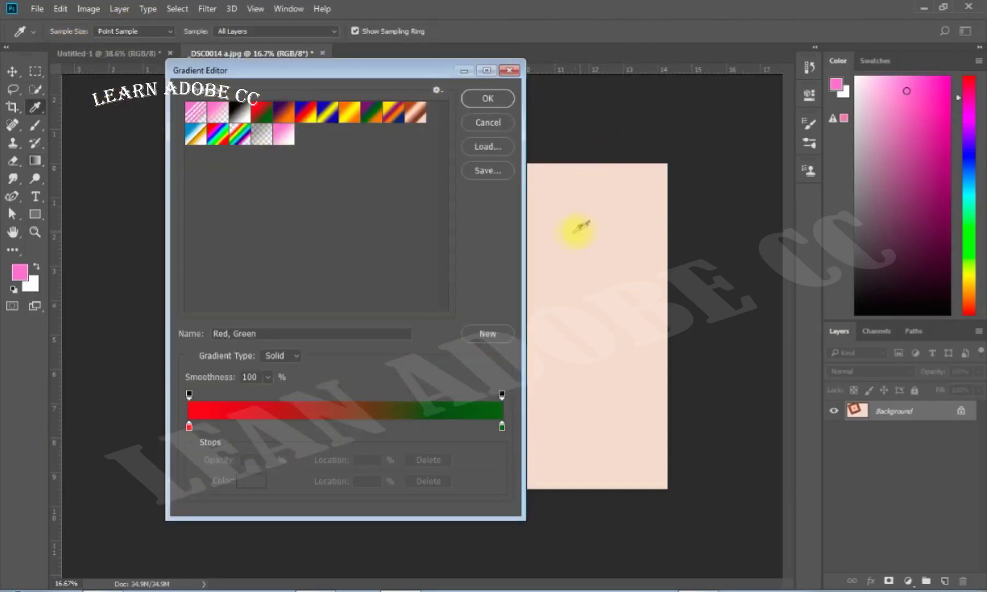
left_click(487, 98)
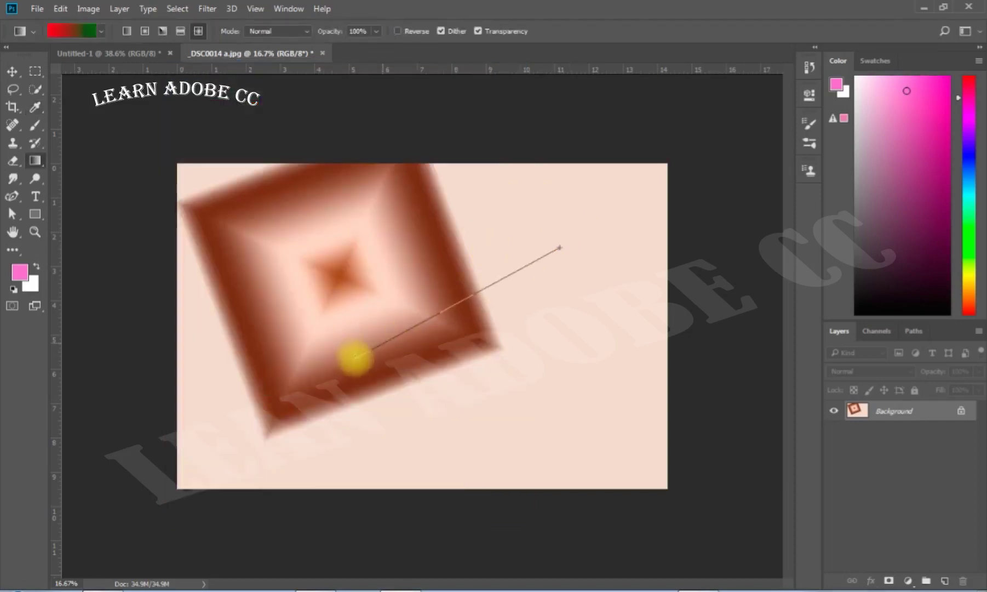
- Drag several red-green diamond test gradients over the photo, then undo them all
left_click_drag(559, 248, 352, 352)
left_click_drag(347, 230, 411, 307)
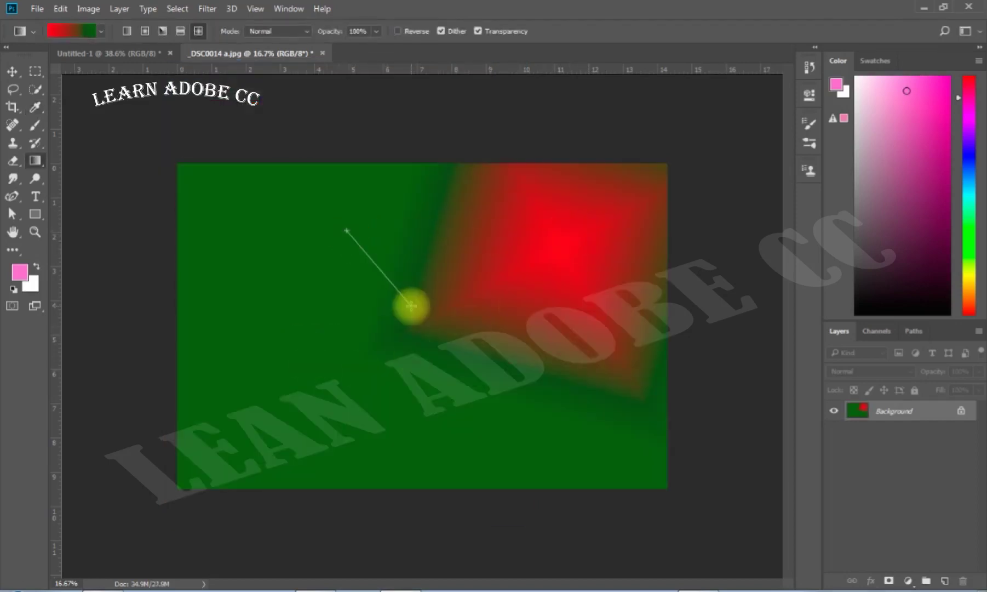
left_click_drag(353, 343, 454, 386)
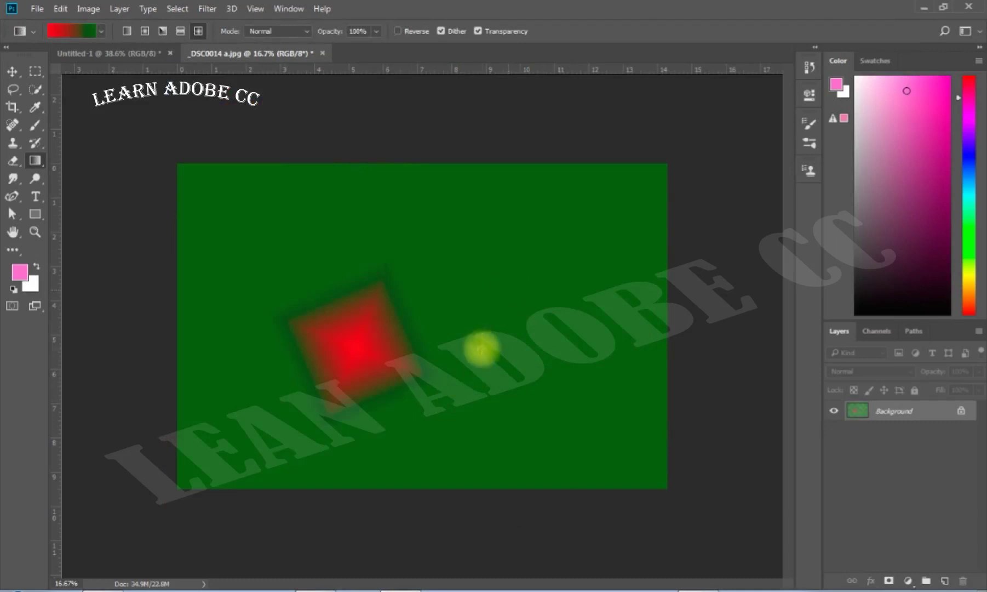
left_click_drag(509, 291, 480, 348)
mouse_move(384, 213)
left_mouse_down()
mouse_move(282, 315)
mouse_move(426, 388)
left_mouse_up()
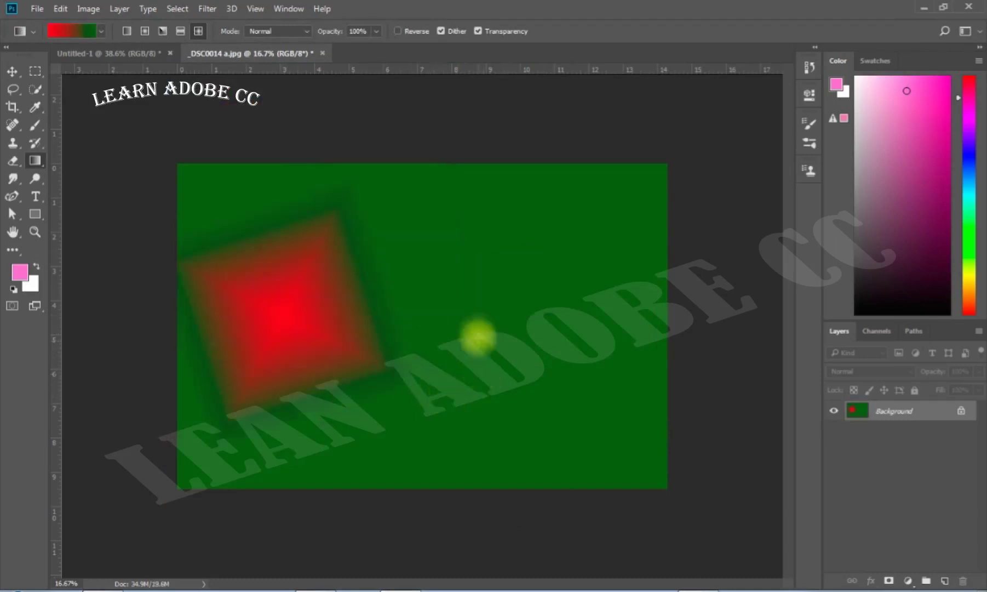
left_click_drag(463, 318, 515, 362)
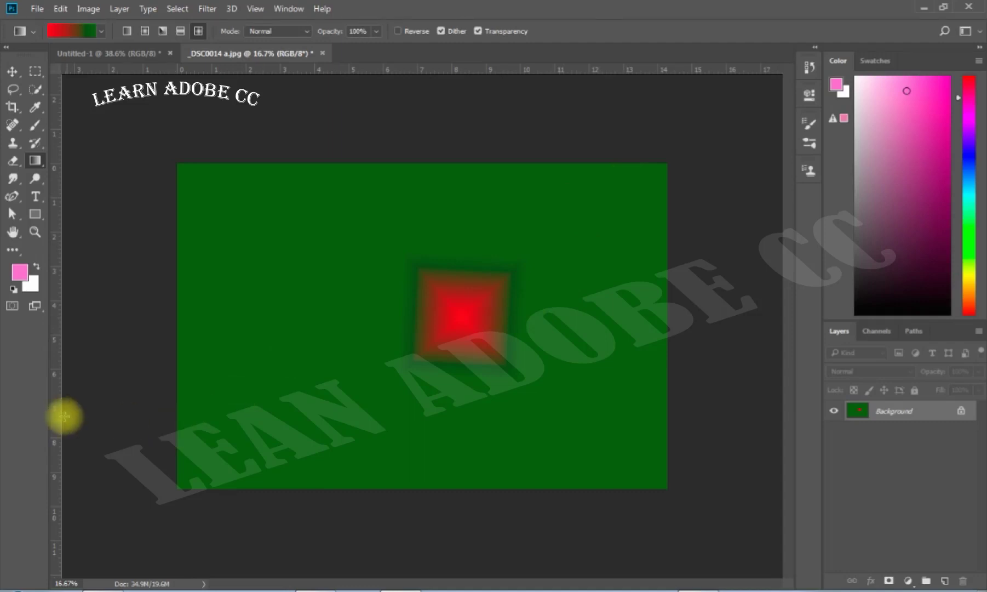
key("ctrl+z")
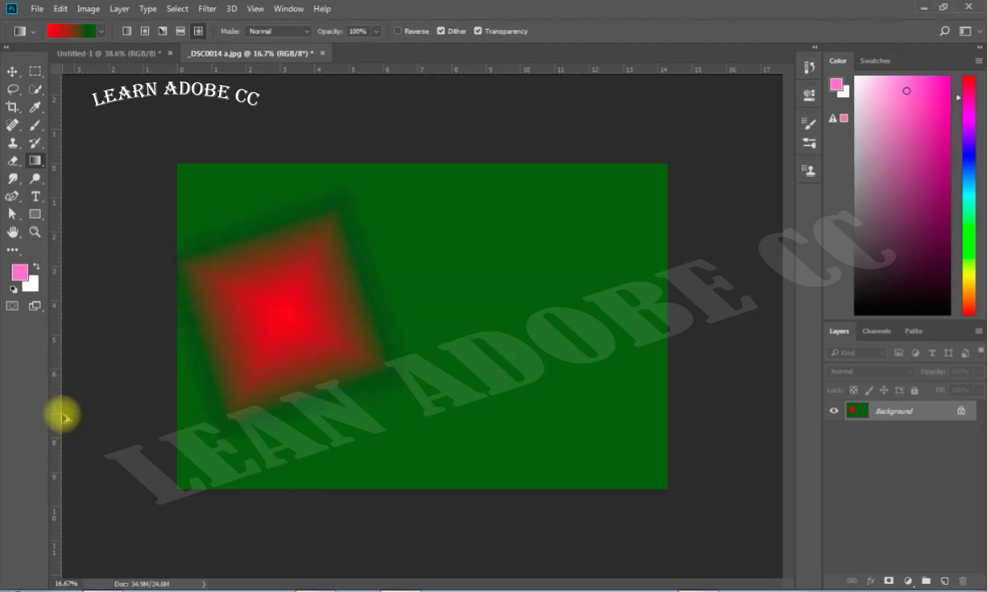
key("ctrl+alt+z")
key("ctrl+alt+z")
key("ctrl+alt+z")
key("ctrl+alt+z")
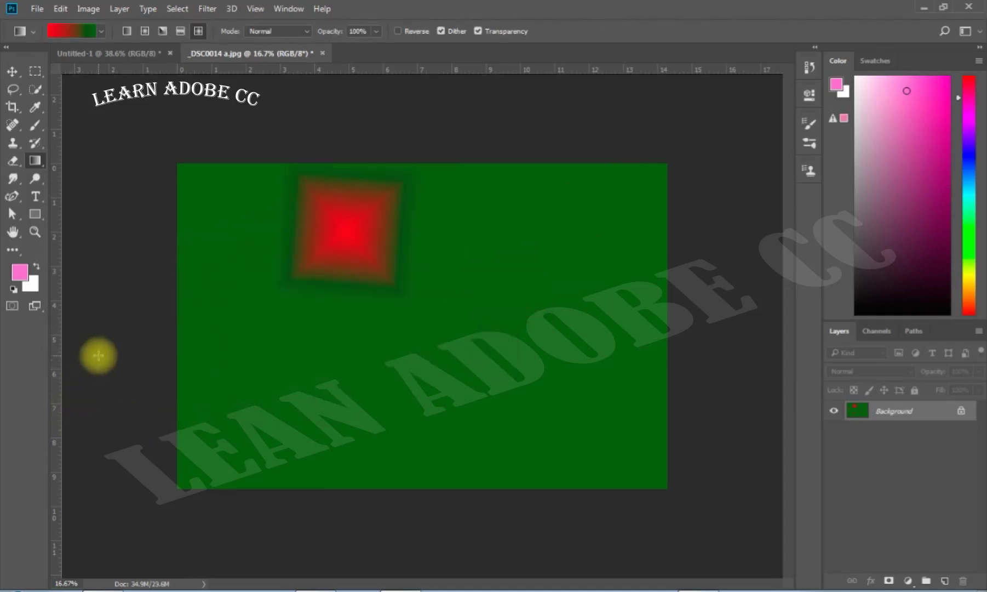
key("ctrl+alt+z")
key("ctrl+alt+z")
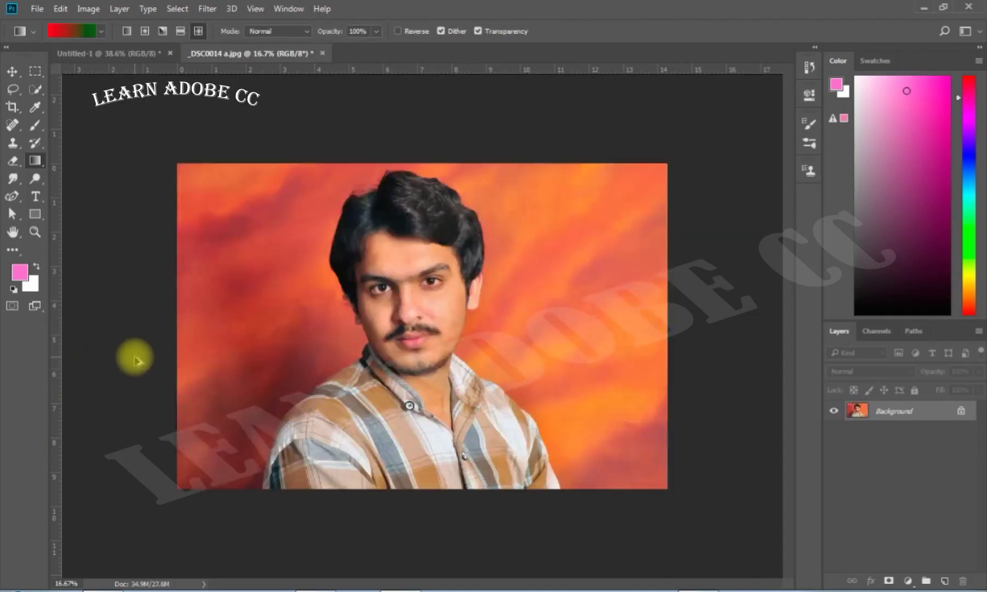
- Set the gradient blend mode to Overlay, test it across the photo, and undo
left_click(278, 33)
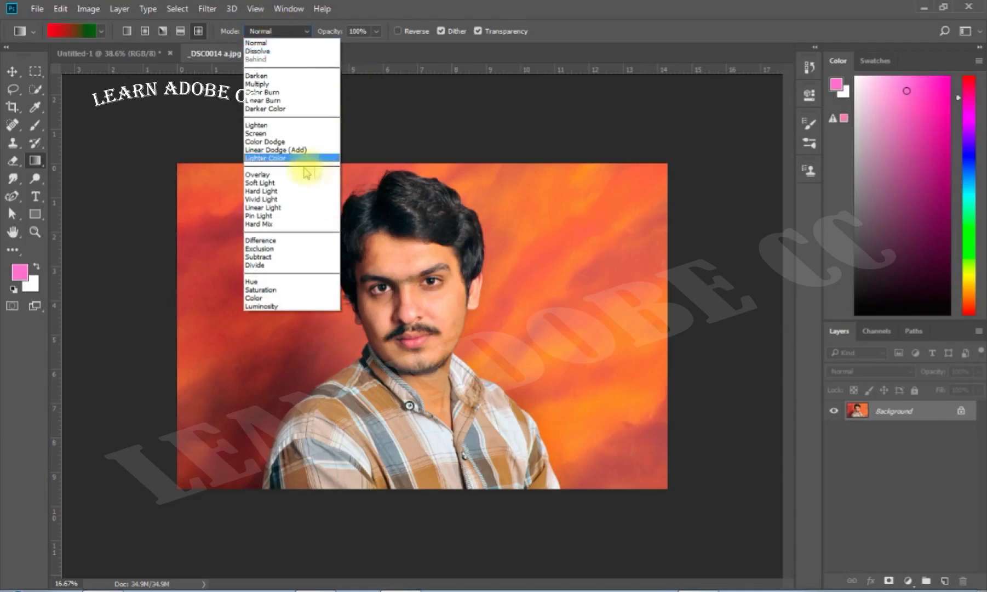
left_click(257, 175)
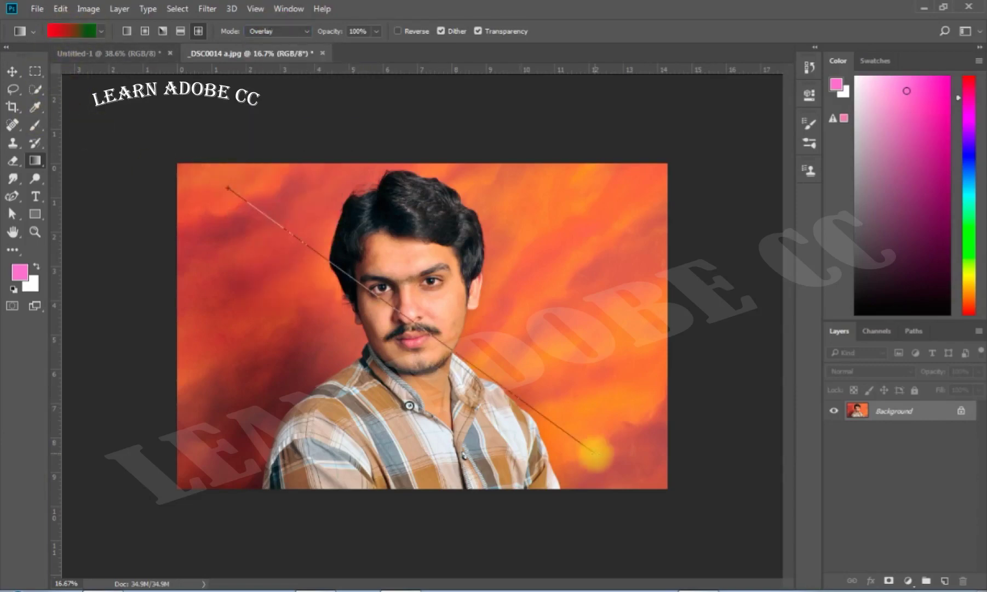
left_click_drag(229, 195, 594, 452)
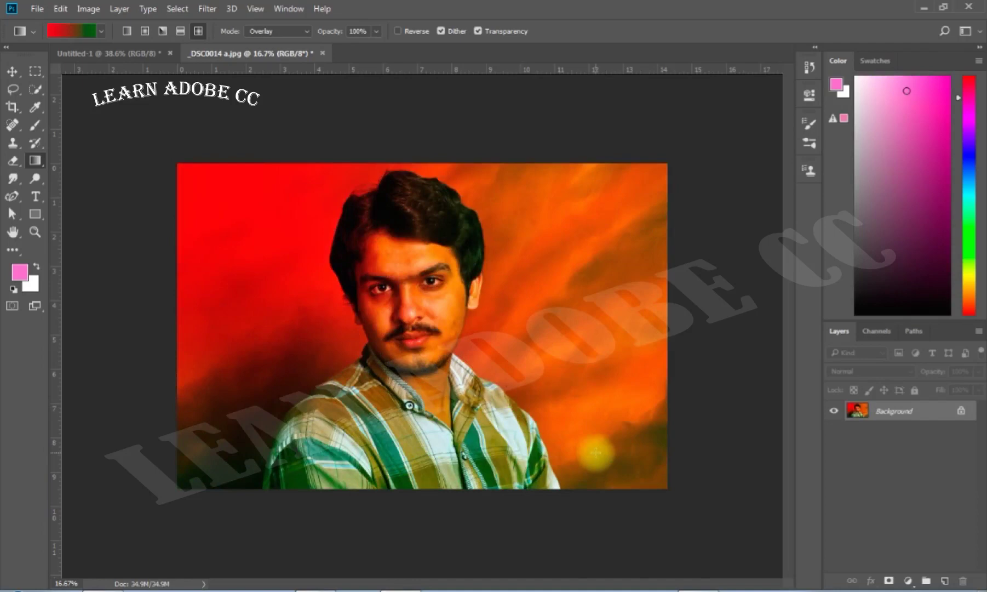
key("ctrl+z")
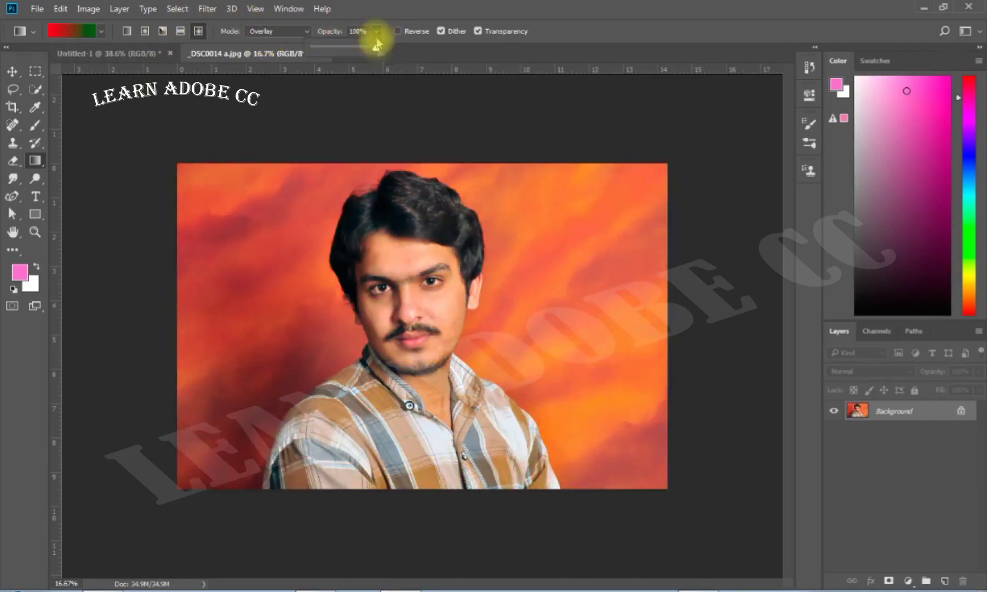
- Lower gradient opacity to 48%, test it across the photo, and undo
left_click_drag(377, 43, 341, 49)
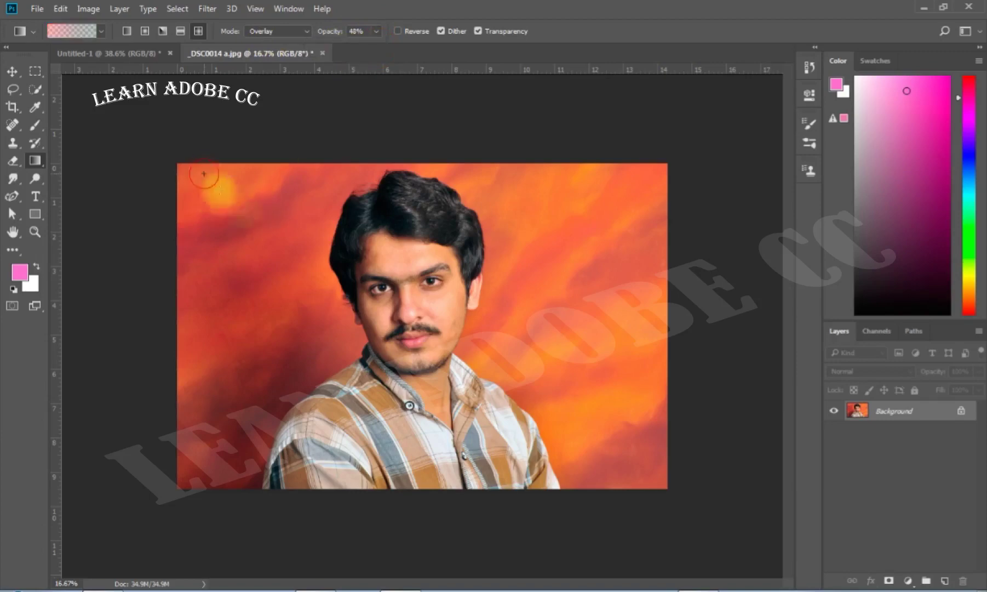
left_click_drag(204, 174, 570, 403)
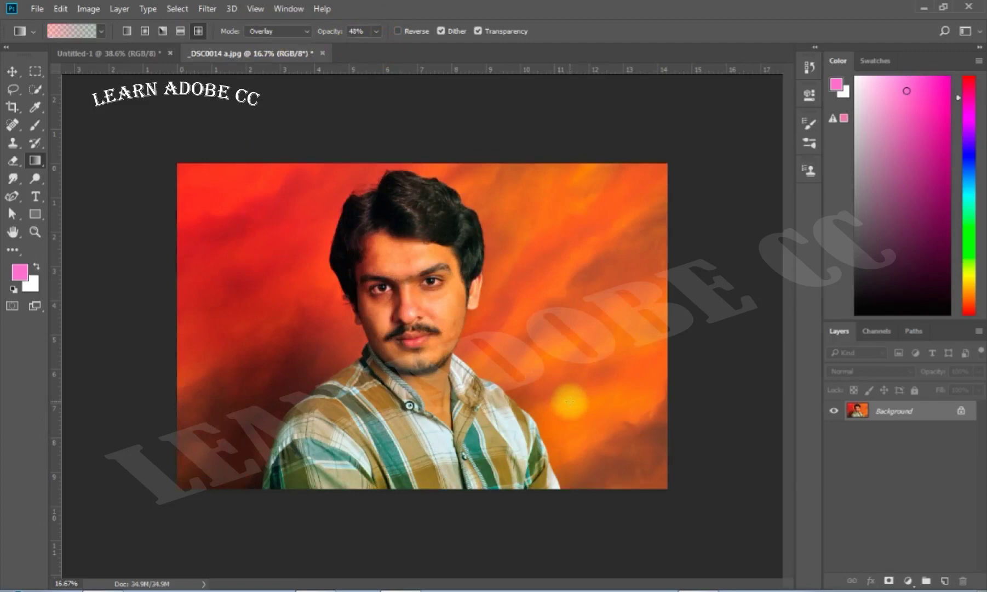
key("ctrl+z")
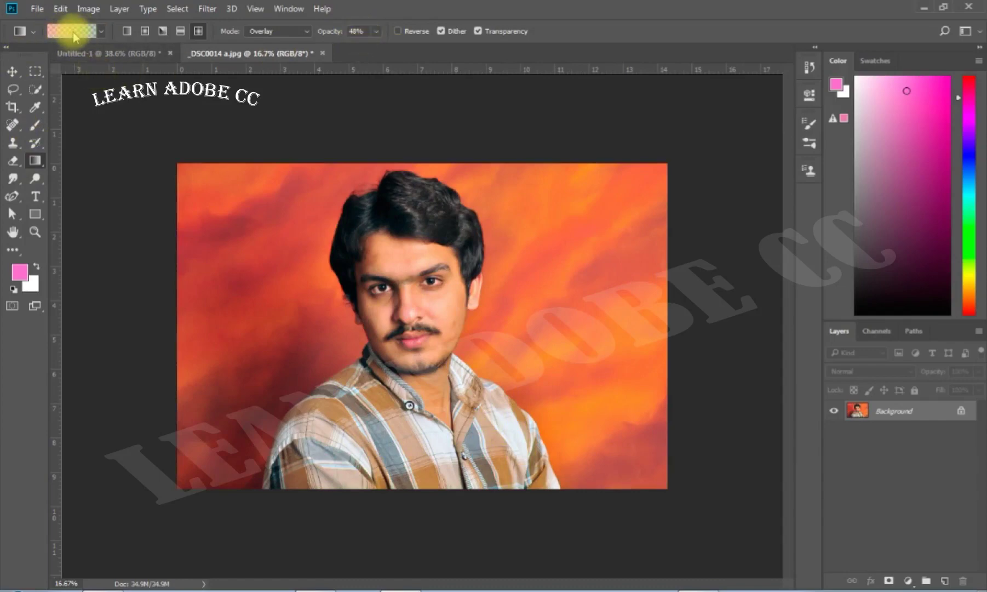
- Pick the Spectrum rainbow preset, test-drag it across the photo, undo, and adjust opacity
left_click(100, 34)
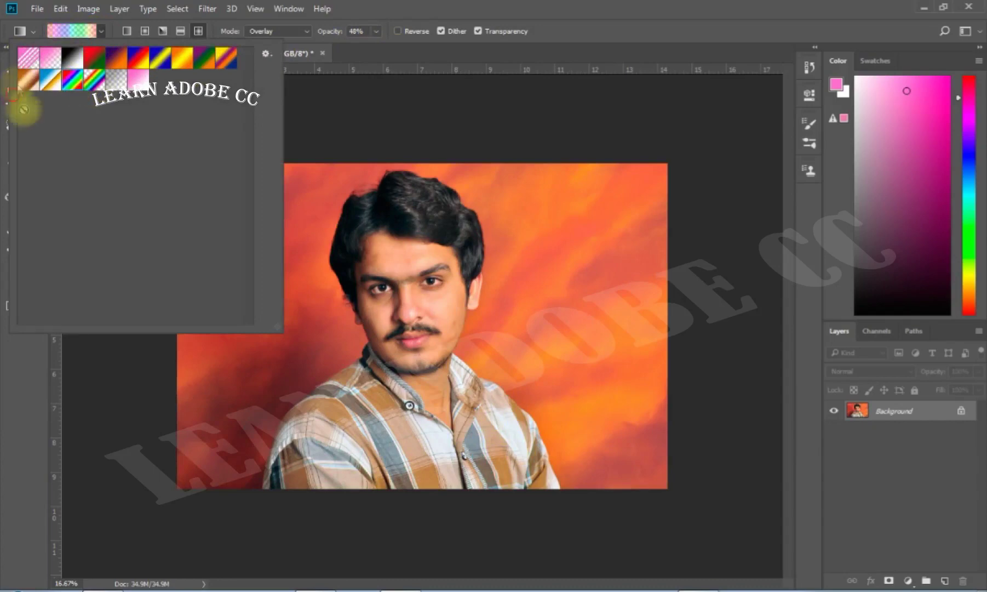
left_click(383, 136)
left_click_drag(227, 193, 591, 424)
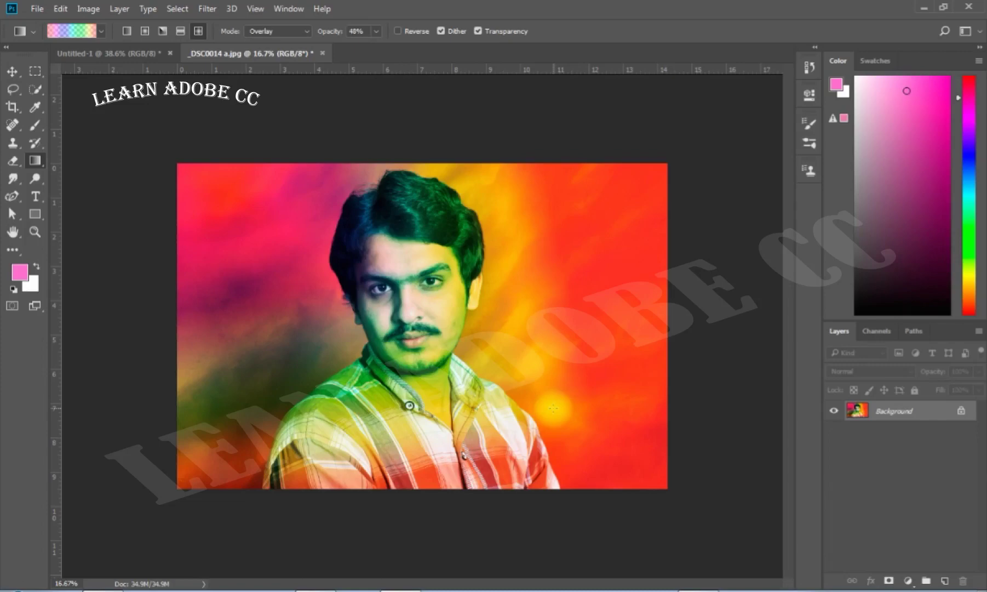
key("ctrl+z")
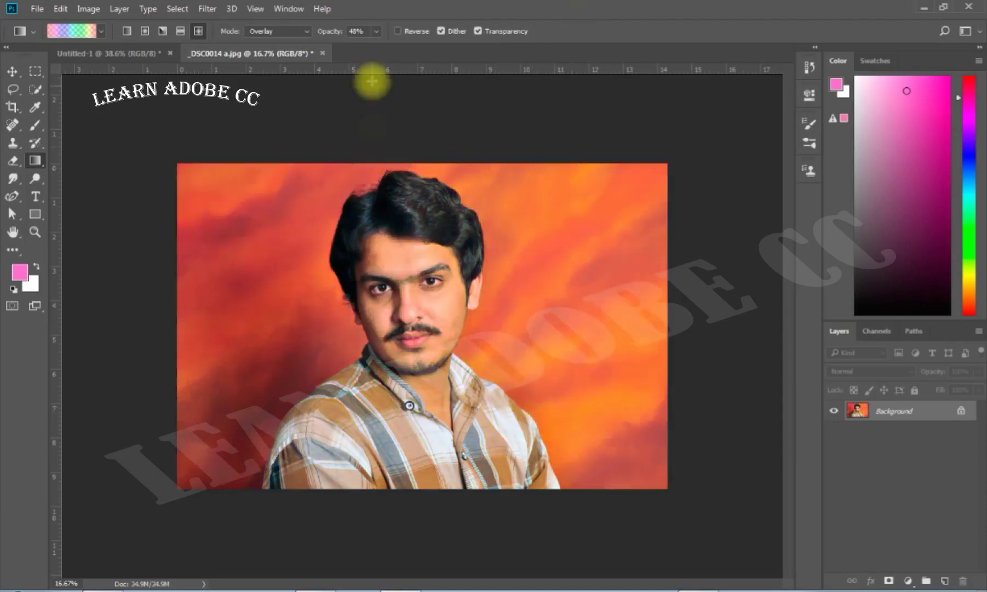
left_click(377, 32)
left_click(378, 50)
- Raise gradient opacity to 100% and switch the blend mode from Overlay to Normal
left_click_drag(379, 50, 485, 55)
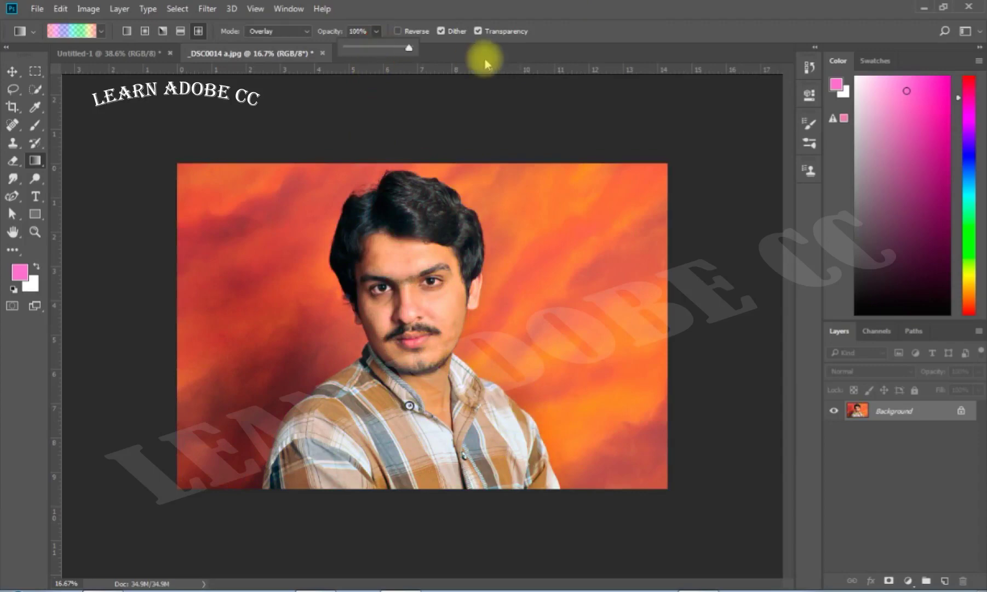
left_click(276, 31)
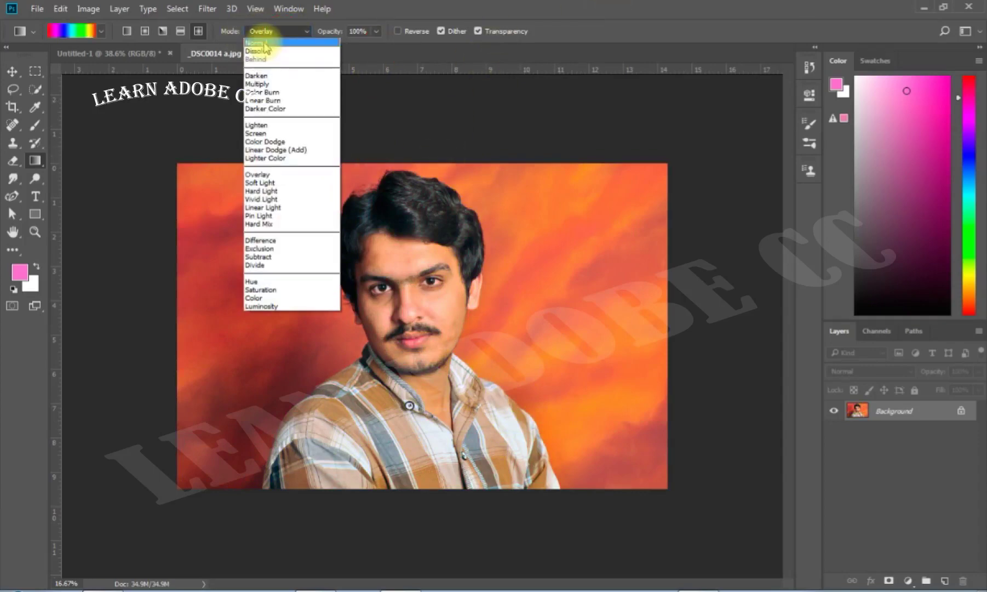
left_click(265, 44)
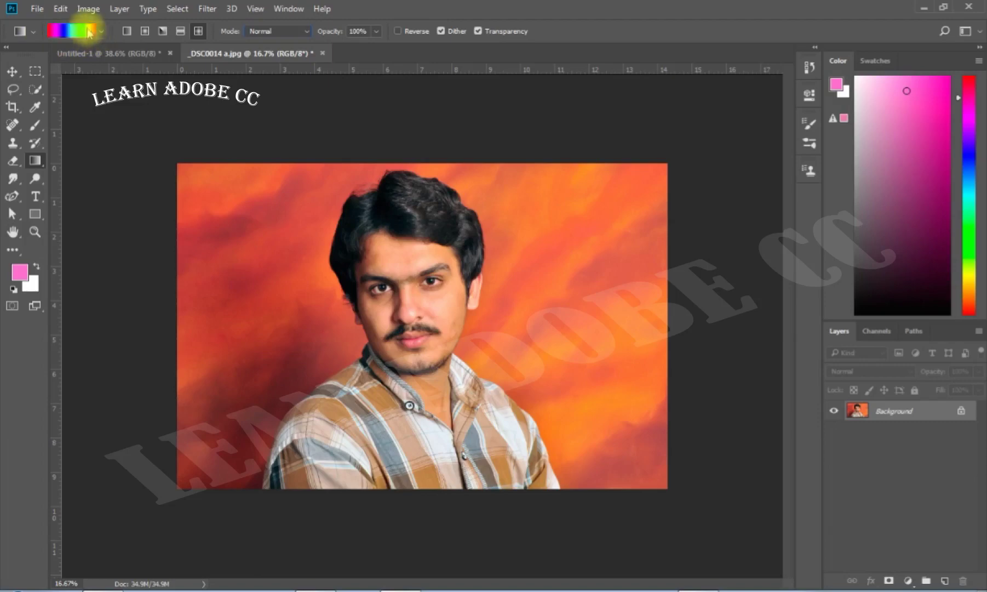
- Test the rainbow gradient reversed, then non-reversed and linear, undoing each test fill
left_click(399, 31)
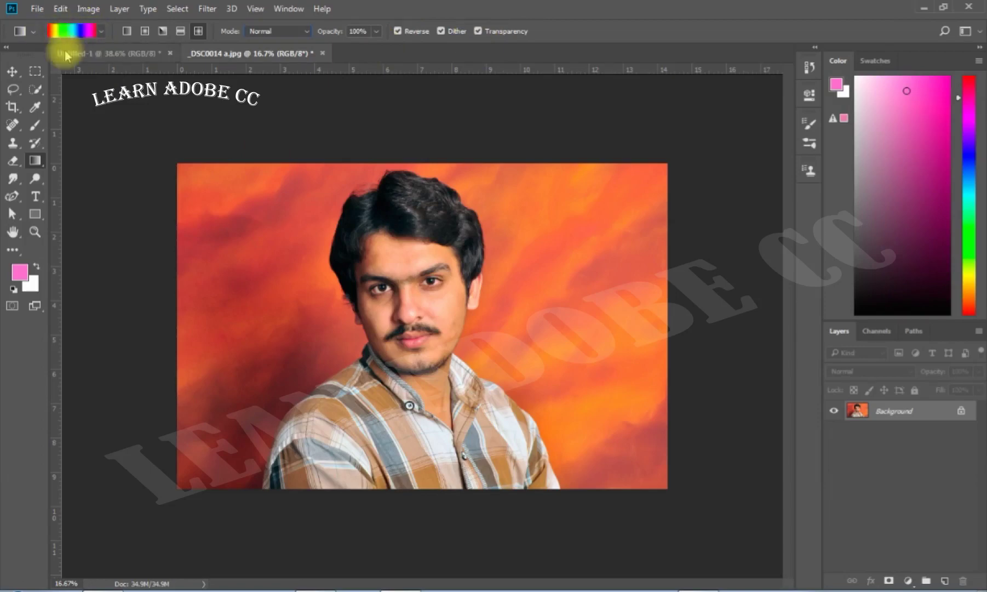
mouse_move(197, 185)
left_mouse_down()
mouse_move(662, 478)
mouse_move(647, 471)
left_mouse_up()
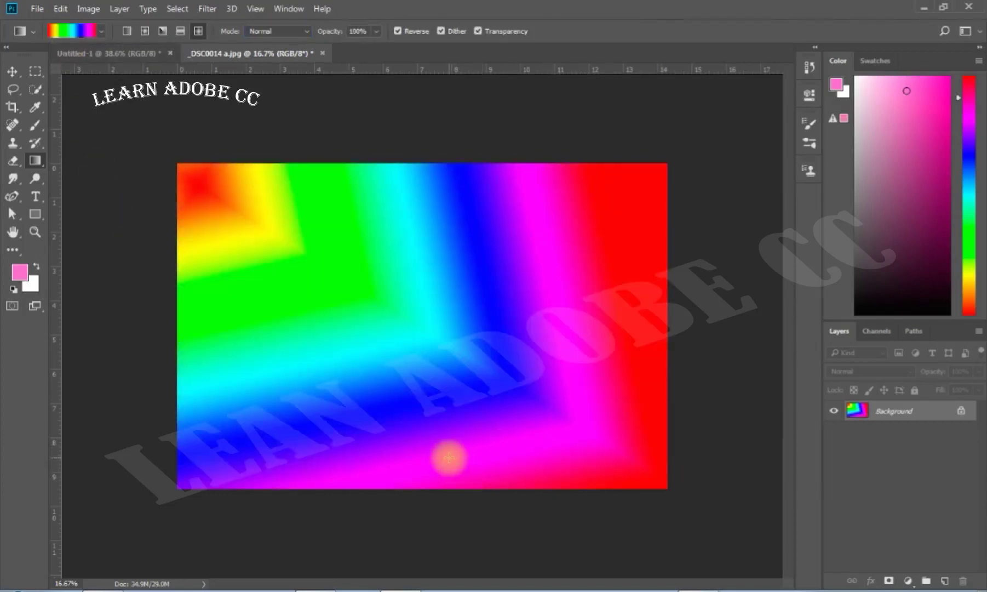
key("ctrl+z")
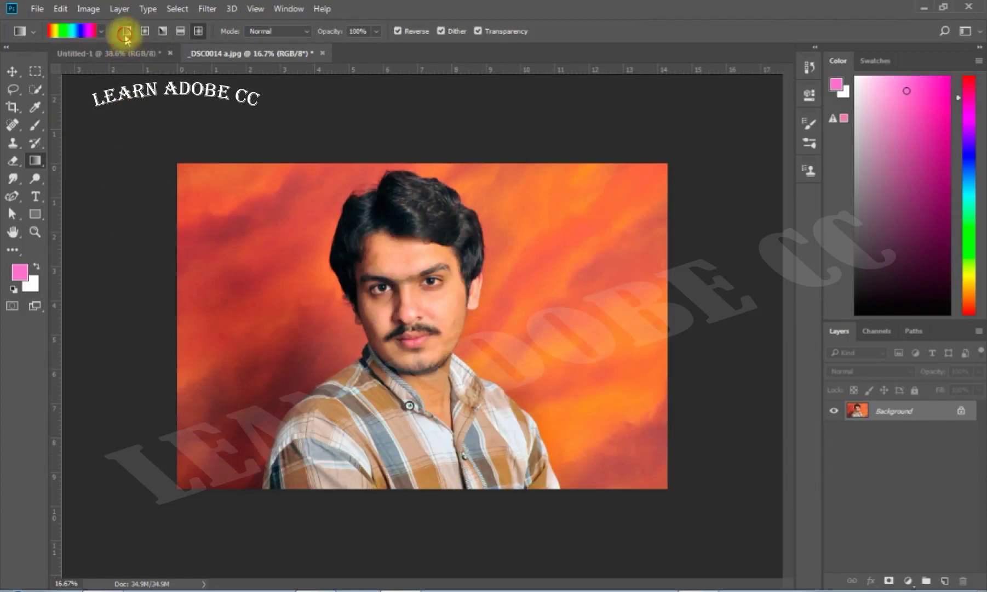
left_click_drag(282, 249, 562, 451)
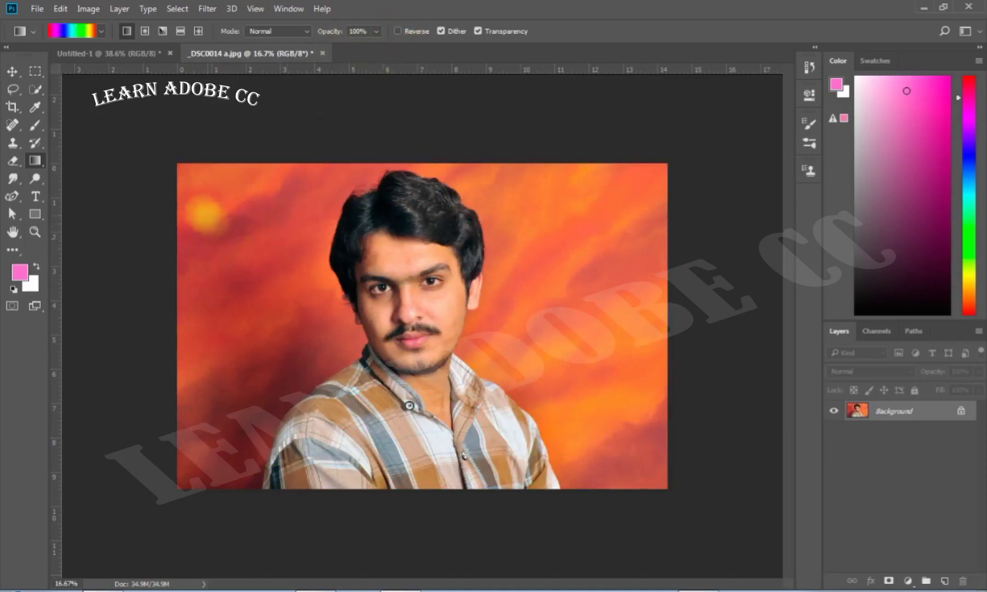
left_click_drag(198, 174, 574, 410)
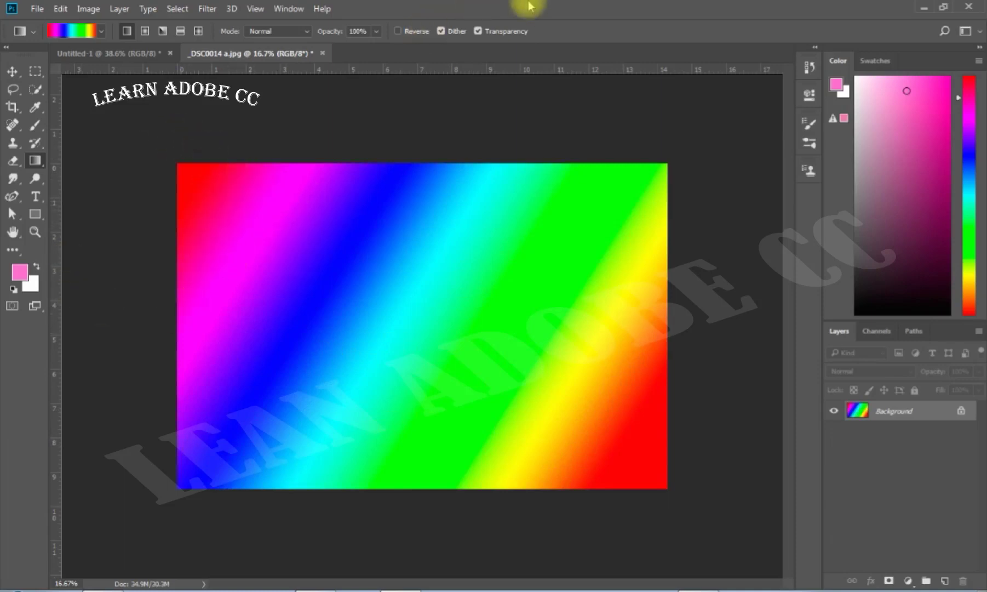
key("ctrl+z")
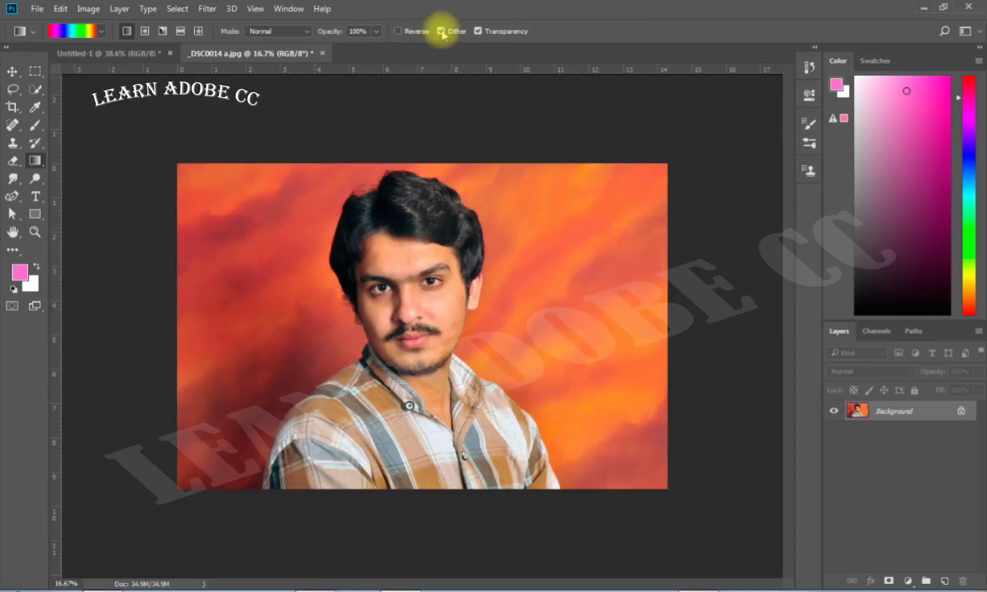
- In Untitled-1, undo the pink gradient and fill the canvas with a diagonal Black, White gradient
left_click(398, 279)
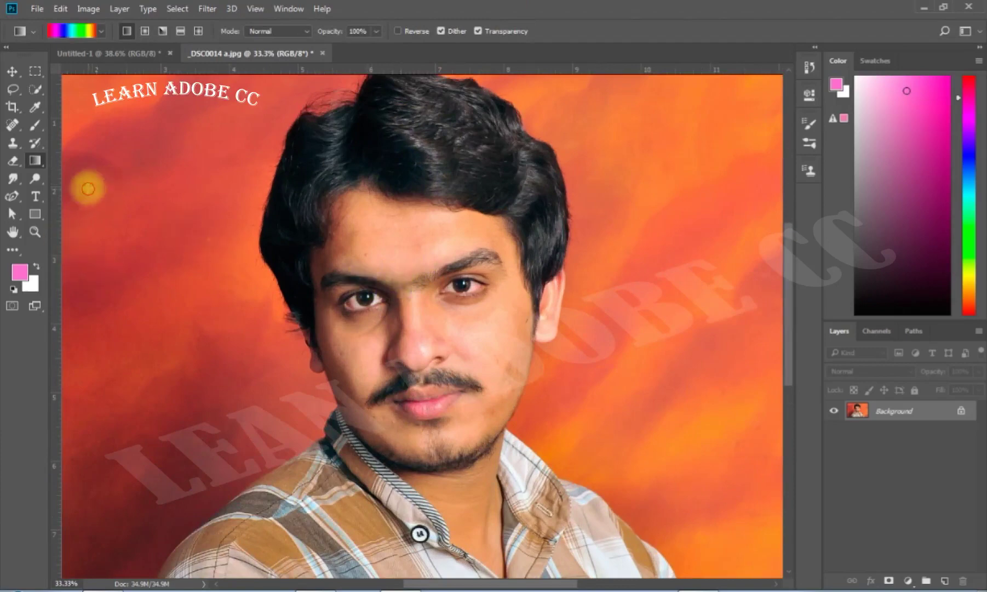
left_click(149, 55)
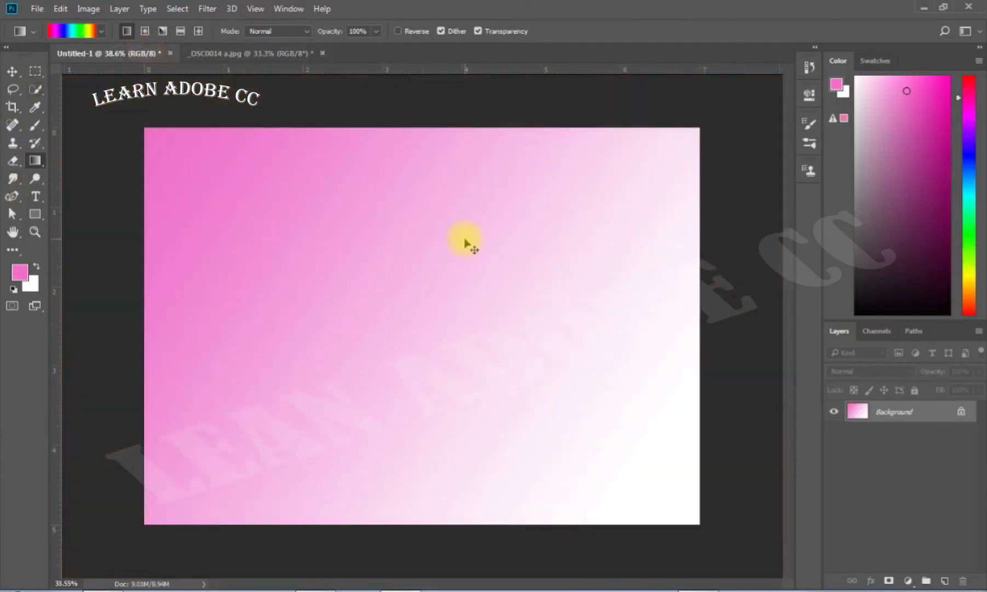
key("ctrl+z")
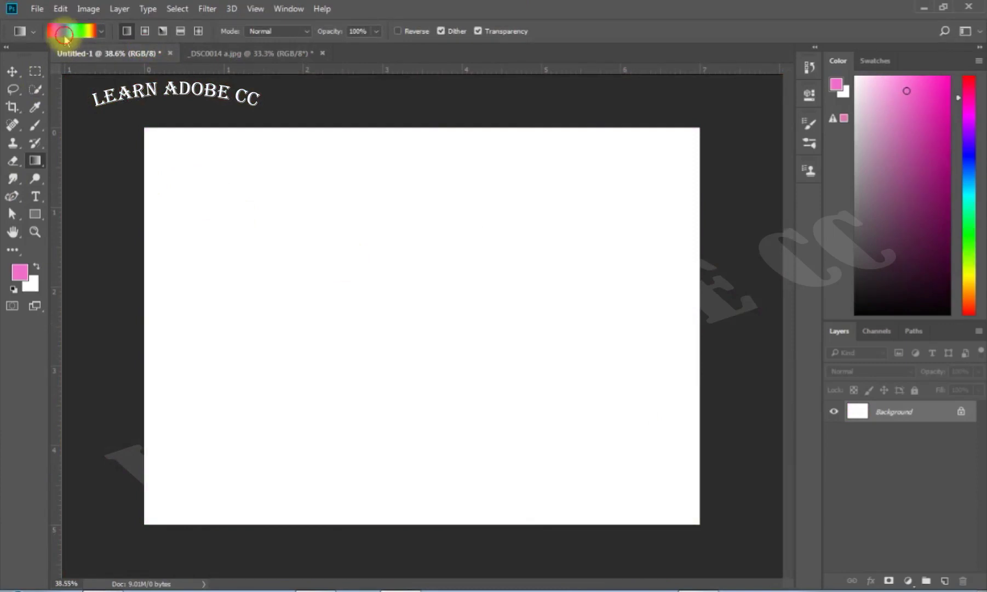
left_click(65, 33)
left_click(240, 112)
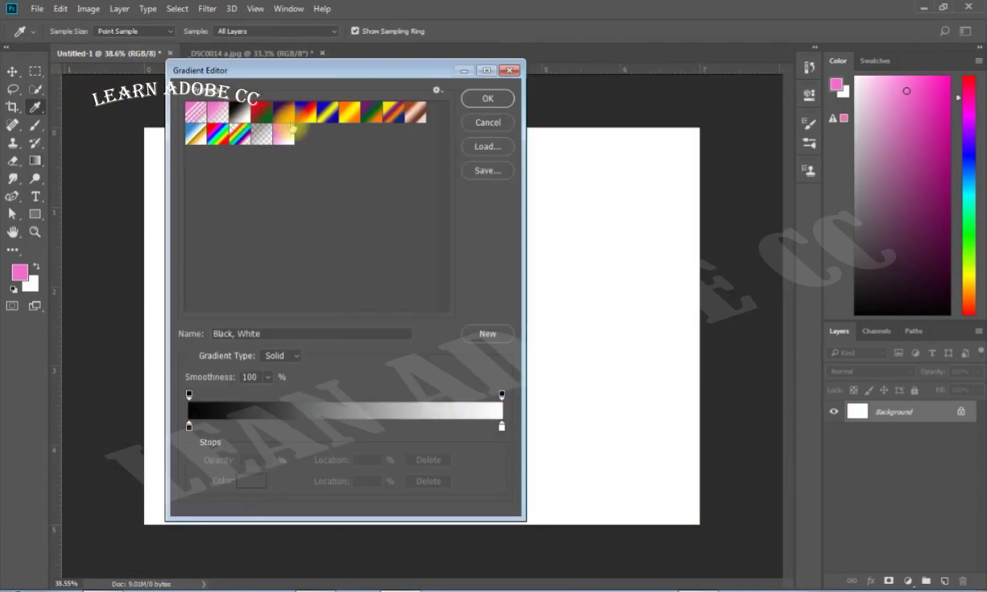
left_click(493, 101)
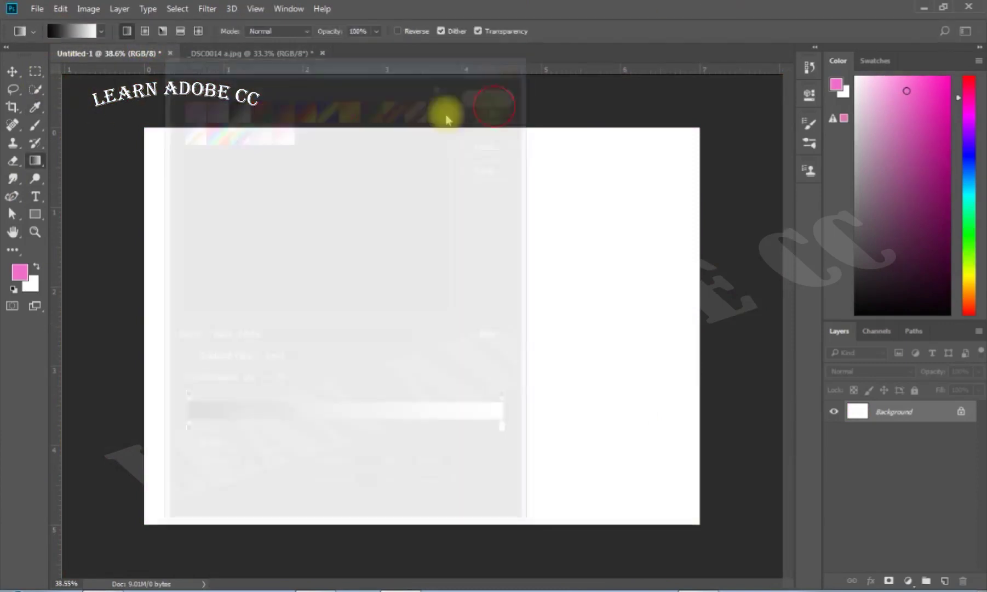
left_click_drag(183, 162, 690, 498)
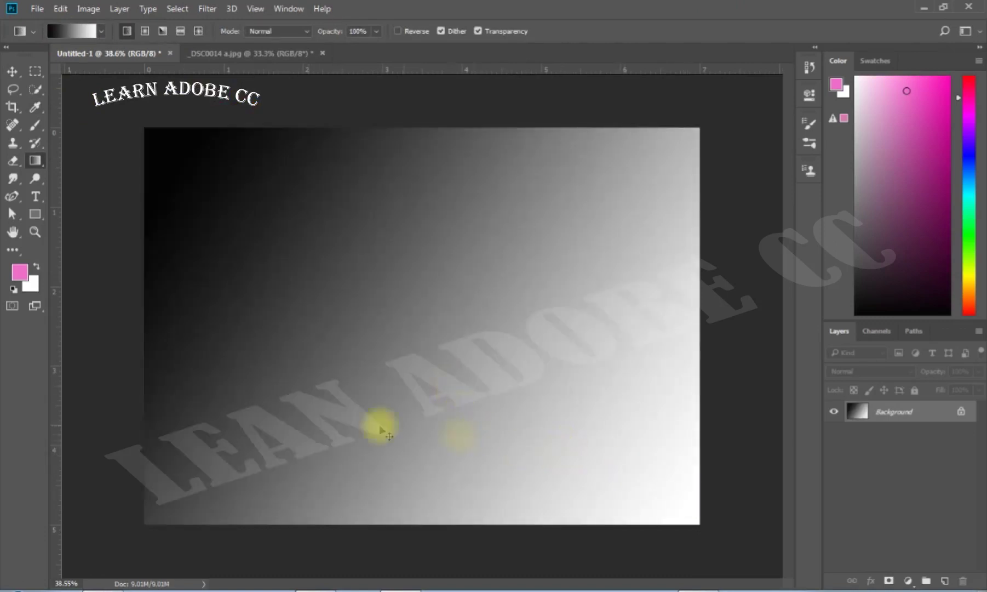
- Zoom in to inspect the gradient's darker areas, fit to screen, and open Curves
left_click(338, 378)
left_click(504, 398)
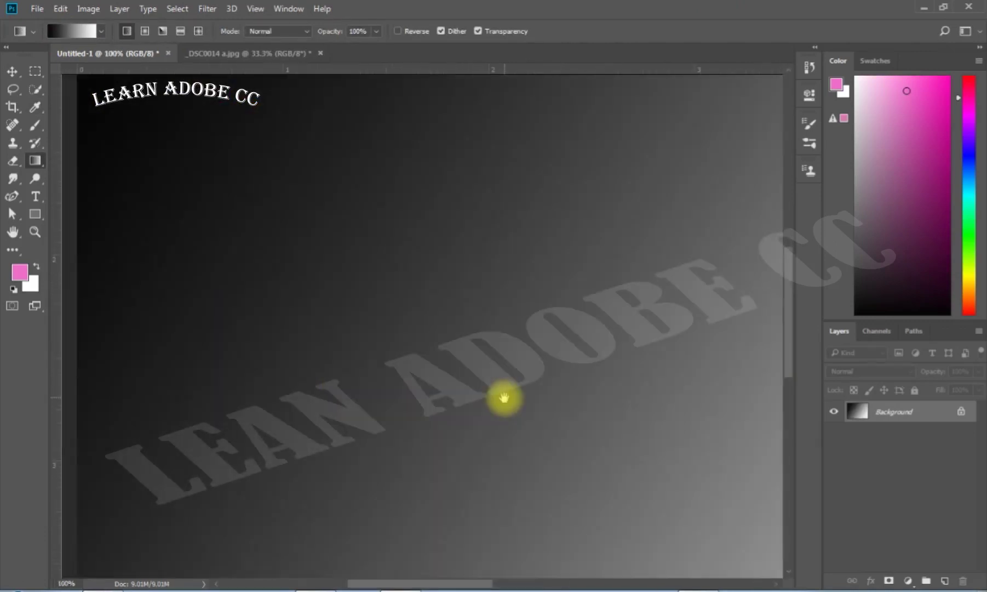
left_click_drag(473, 359, 450, 317)
left_click_drag(510, 408, 489, 366)
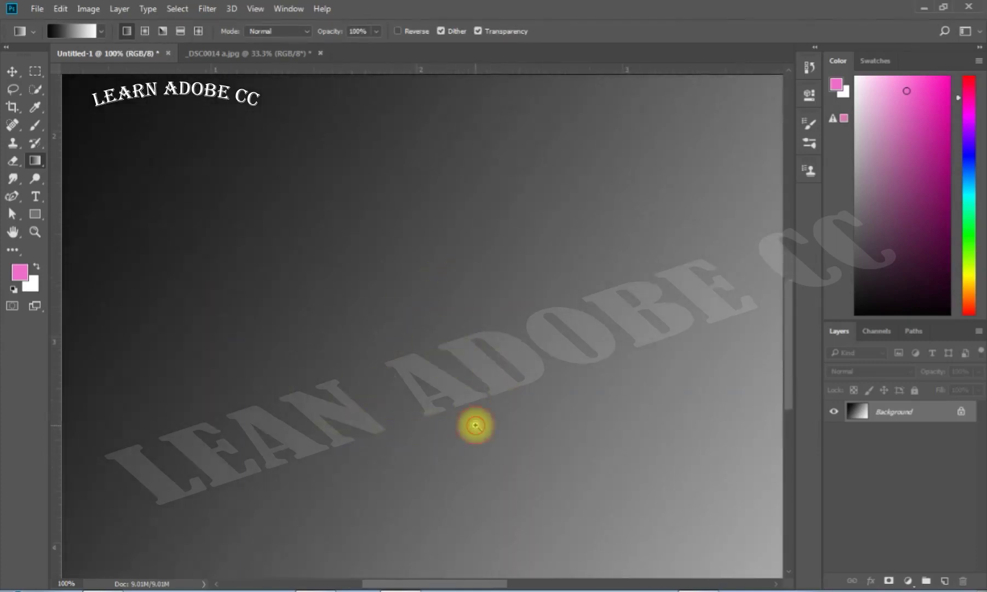
scroll(472, 426, "up", 2)
left_click_drag(427, 432, 478, 454)
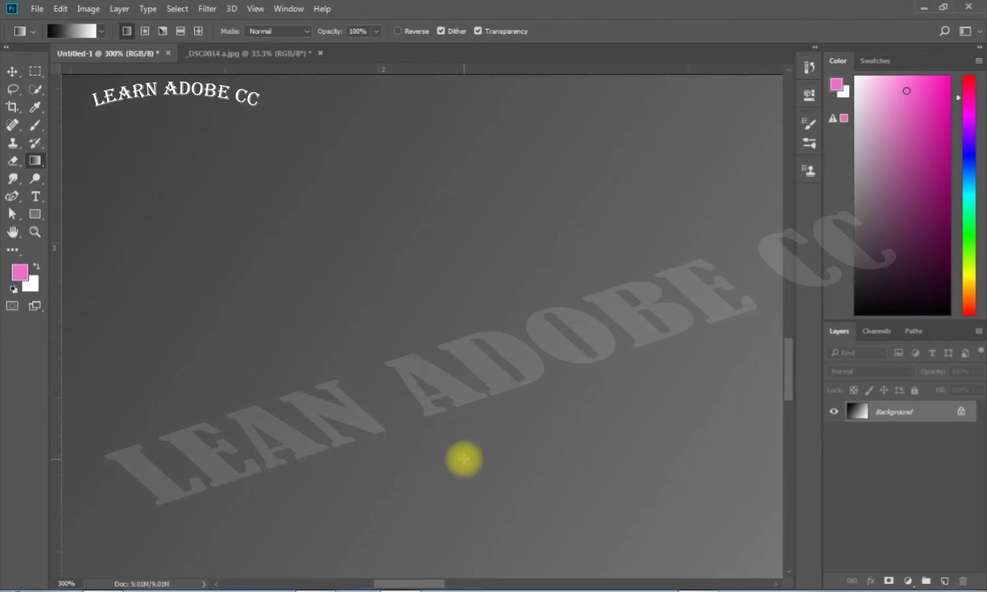
key("ctrl+0")
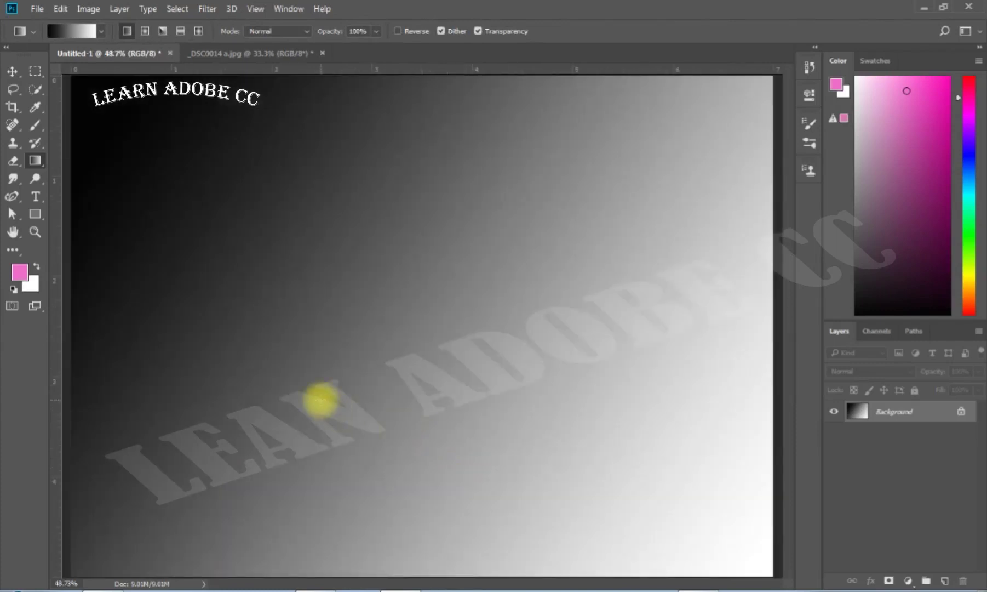
key("ctrl+m")
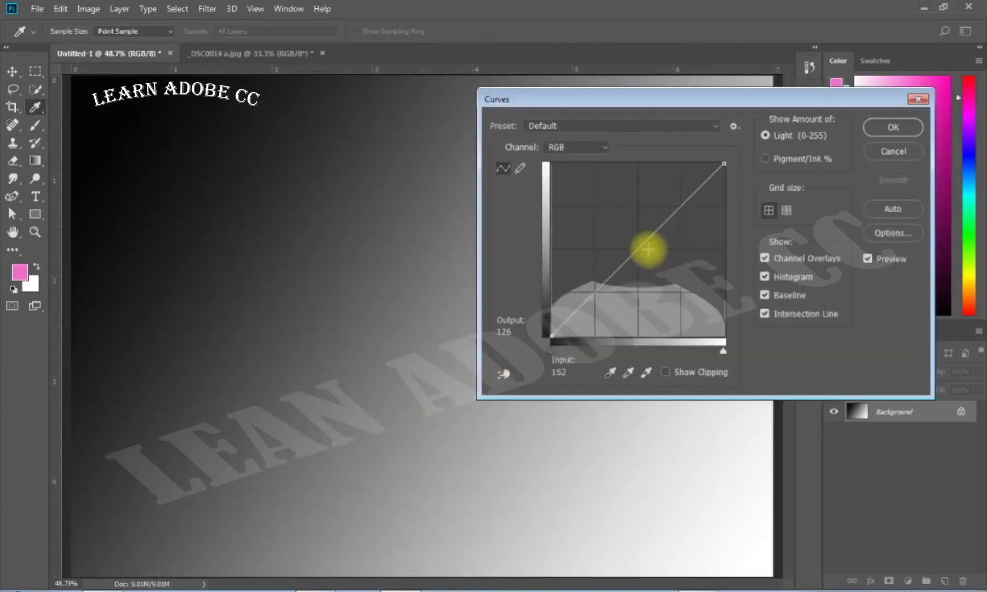
- Drag a Curves point down to darken midtones, apply it, then undo to a white canvas
left_click_drag(646, 249, 651, 254)
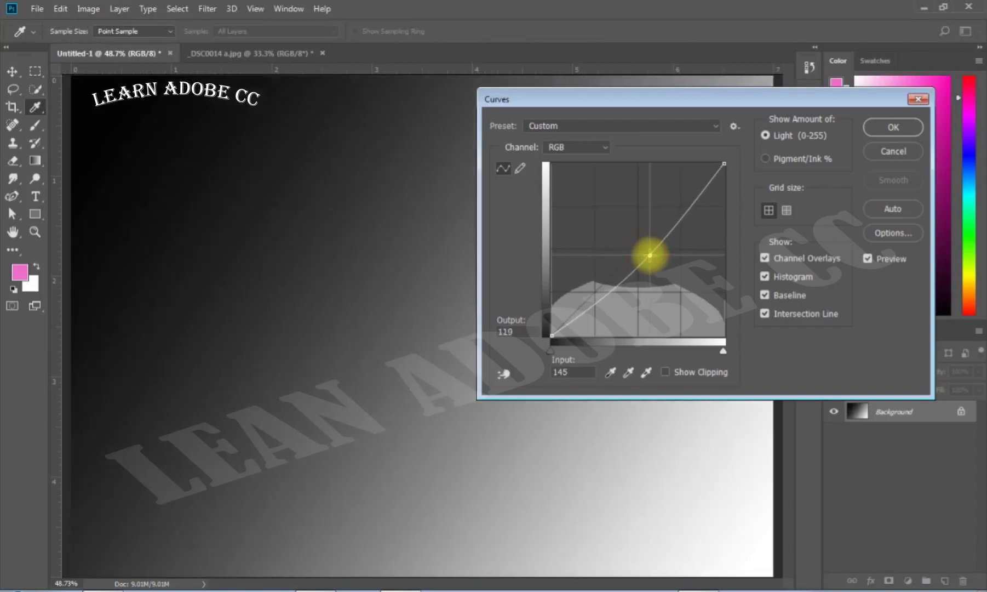
left_click(888, 127)
key("g")
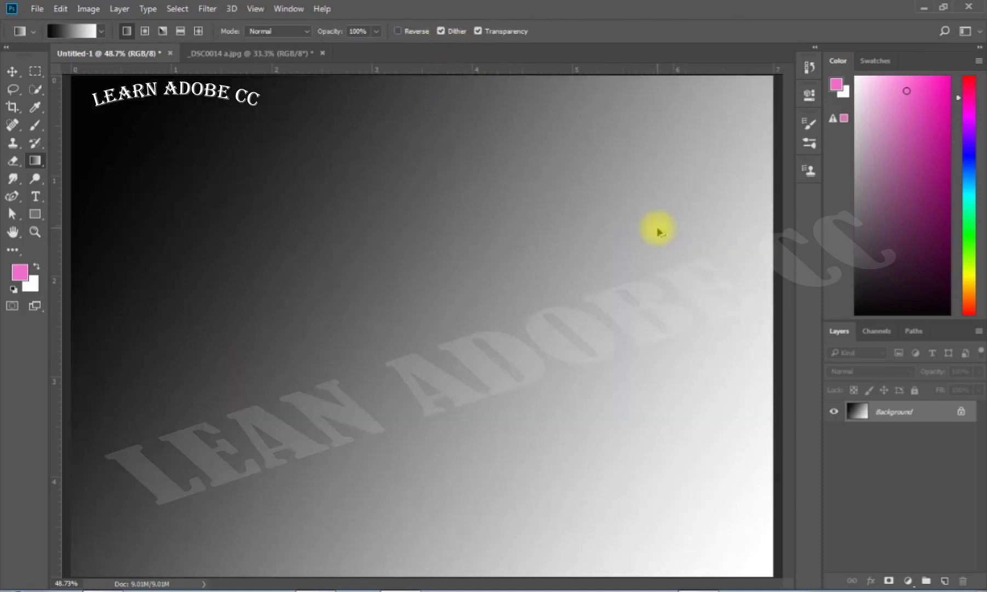
key("ctrl+z")
- Toggle Dither and fill the canvas with a diagonal black-to-white gradient, briefly checking Curves
left_click(442, 32)
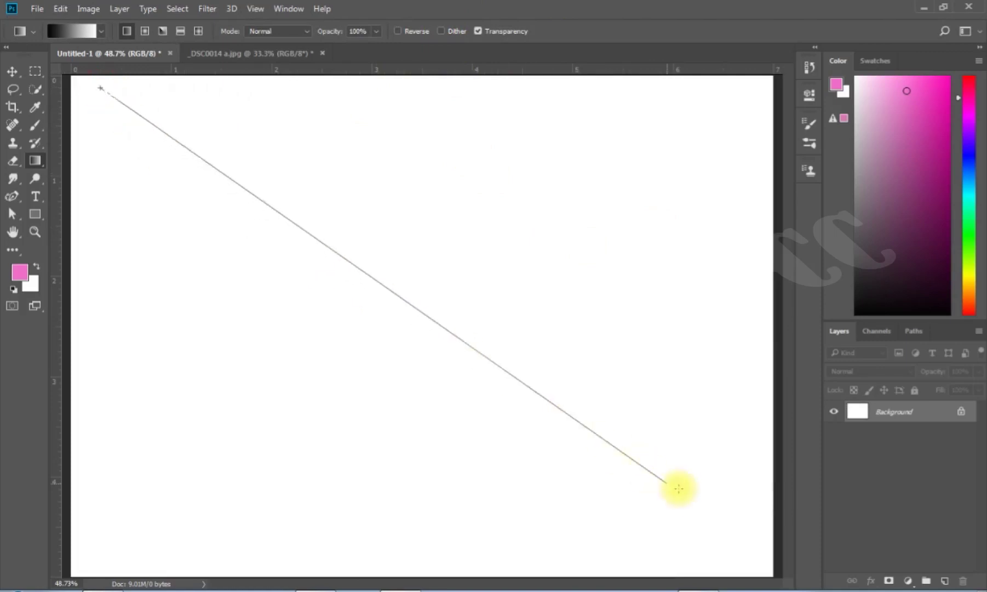
left_click_drag(100, 88, 676, 485)
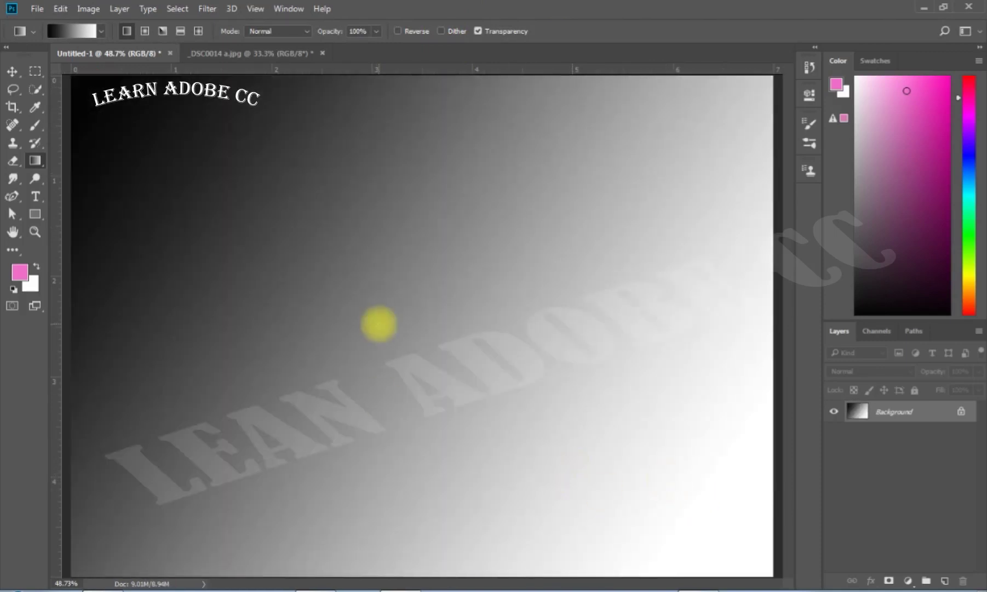
key("ctrl+m")
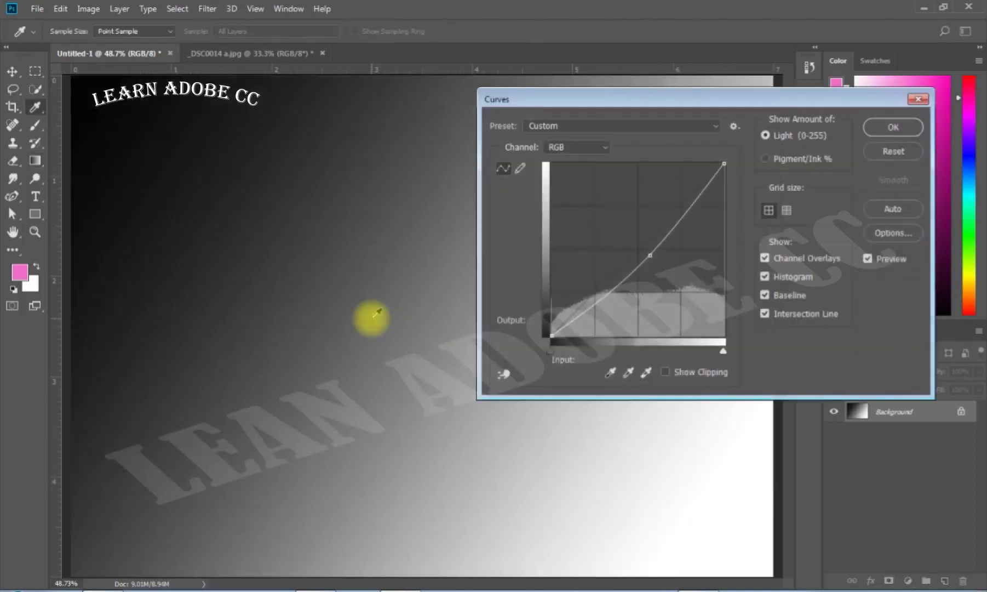
left_click(894, 126)
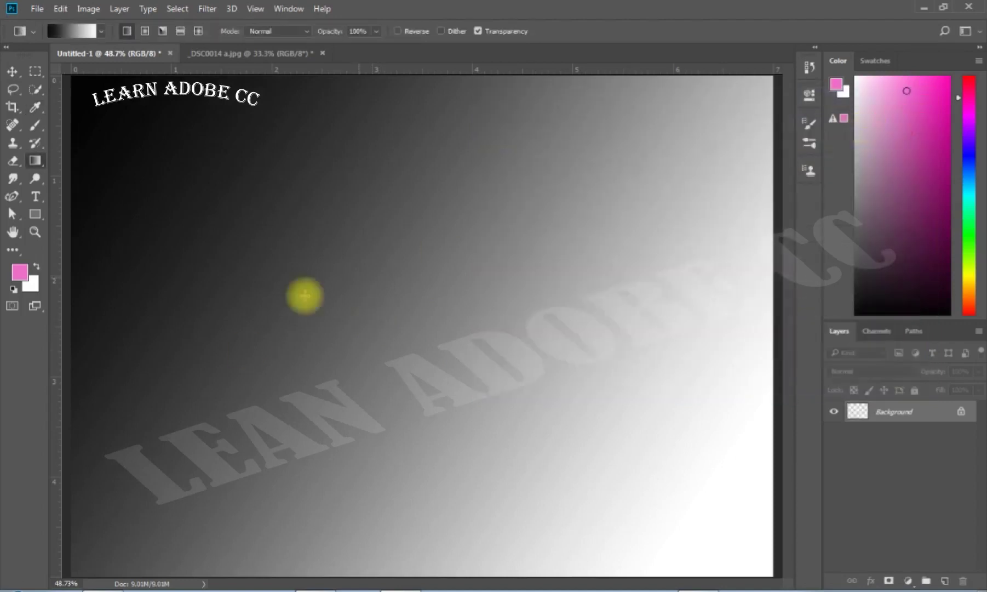
- Zoom in to 100% to inspect the gradient, redraw it horizontally, then clear to white
left_click(282, 324, "ctrl")
left_click(307, 337, "ctrl")
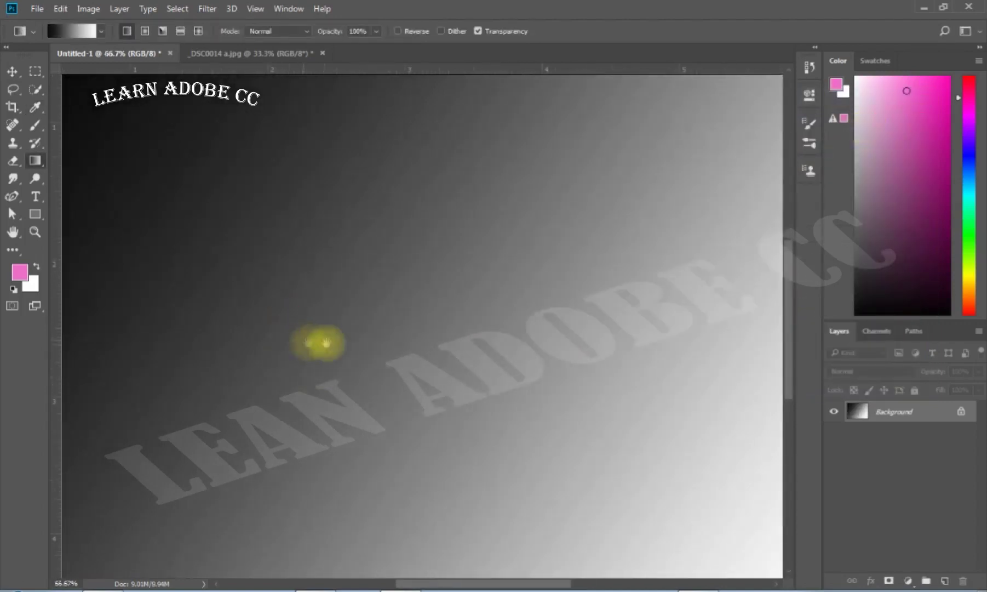
left_click(294, 308, "ctrl")
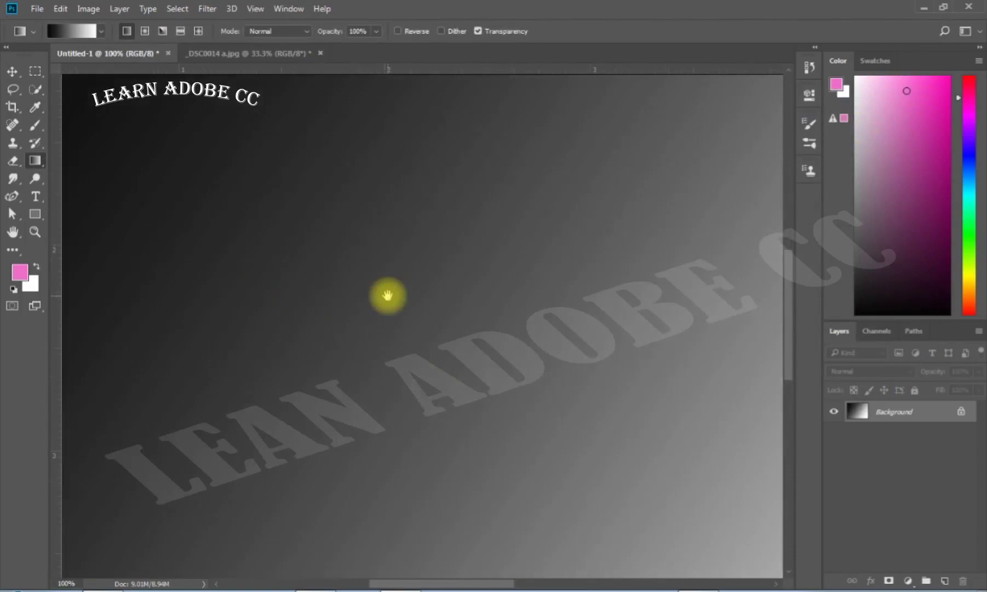
key("ctrl+0")
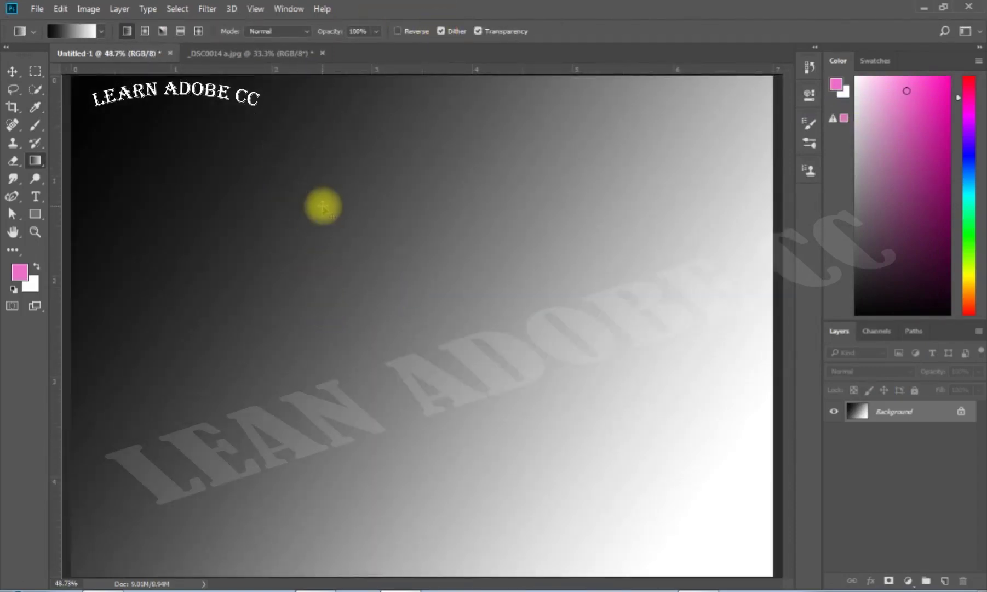
left_click_drag(324, 210, 770, 208)
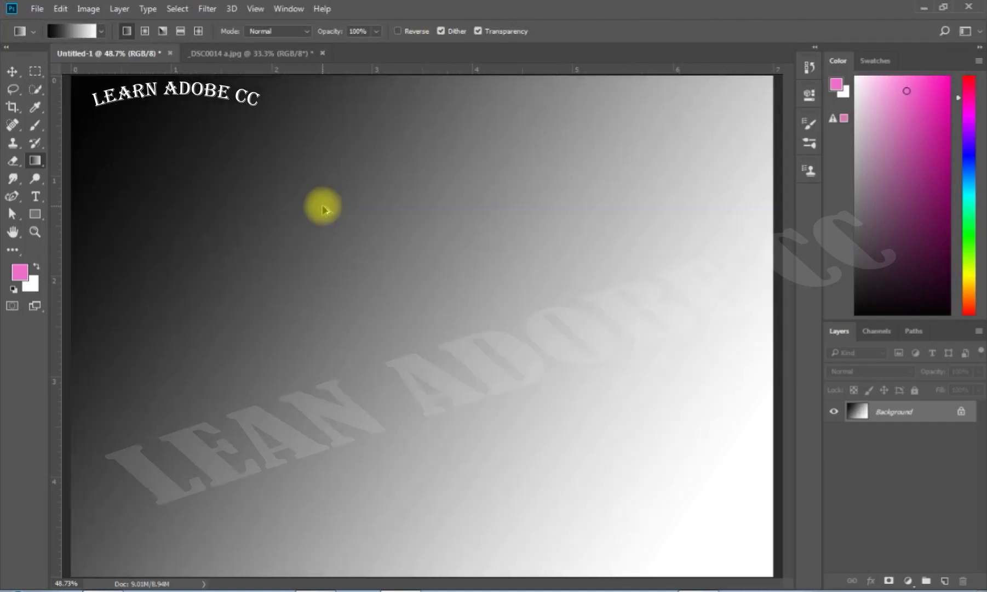
key("ctrl+BackSpace")
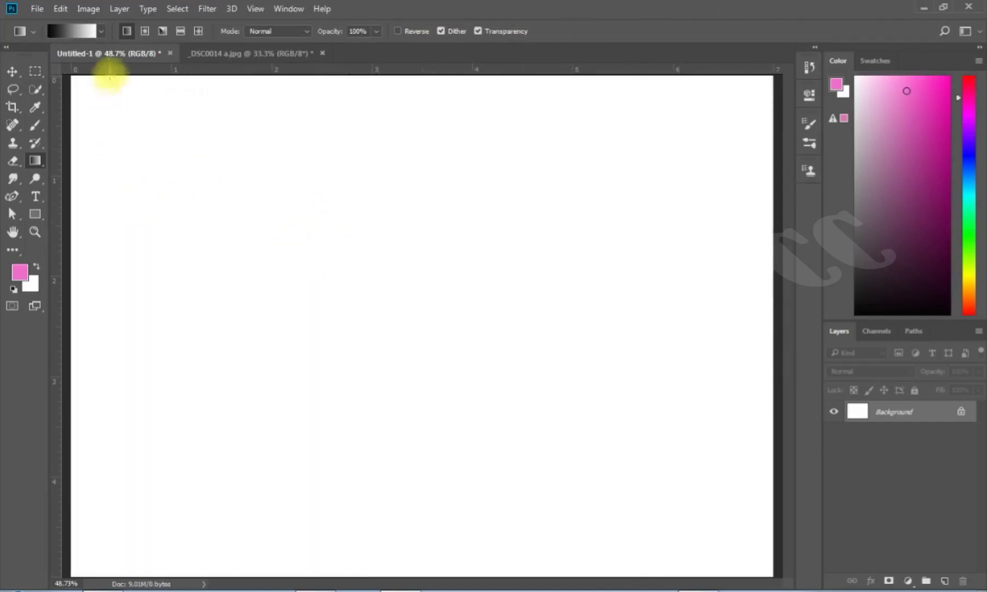
- Choose the Foreground to Transparent gradient and switch to the _DSC0014 a.jpg photo
left_click(101, 30)
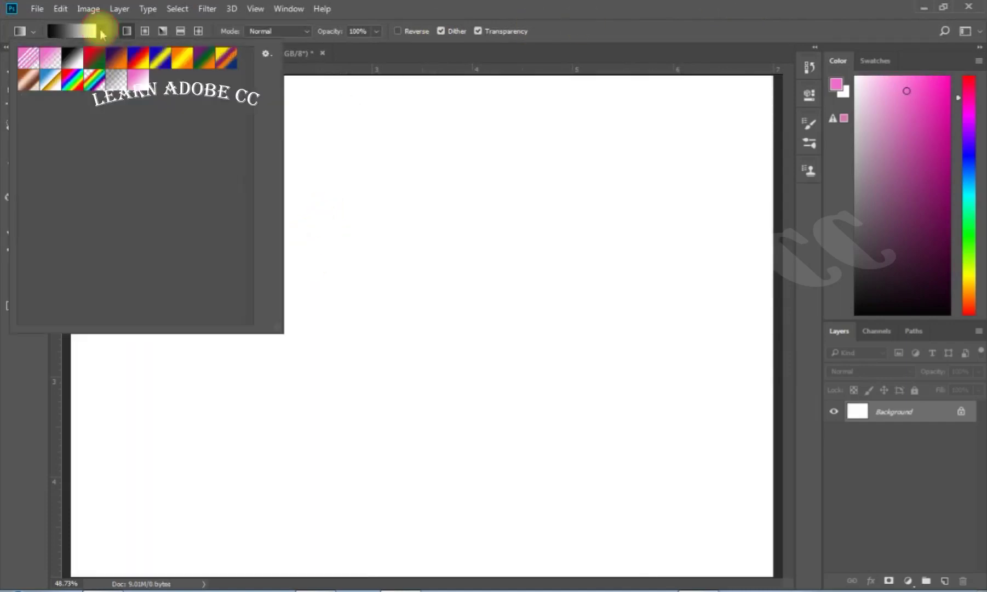
left_click(50, 66)
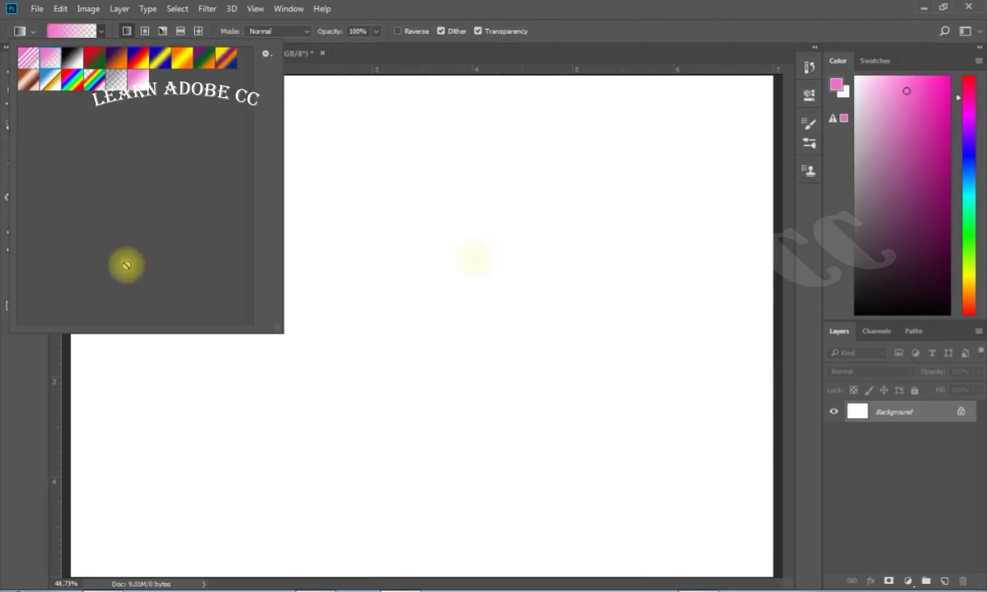
left_click(661, 5)
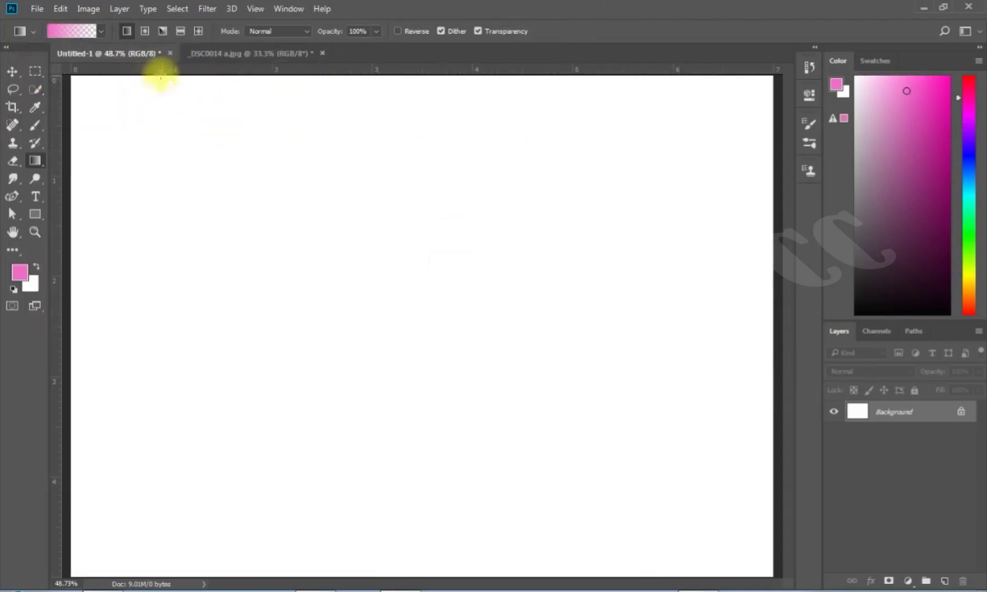
left_click(275, 55)
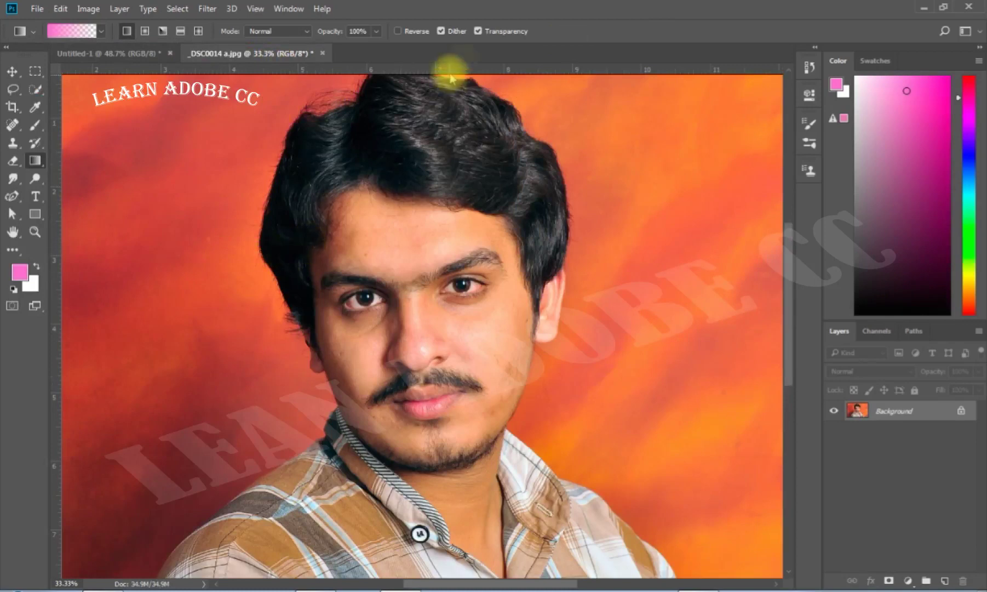
- Test pink gradient fills across the photo with Transparency turned off, then undo them
mouse_move(76, 93)
left_mouse_down()
mouse_move(692, 495)
mouse_move(603, 486)
left_mouse_up()
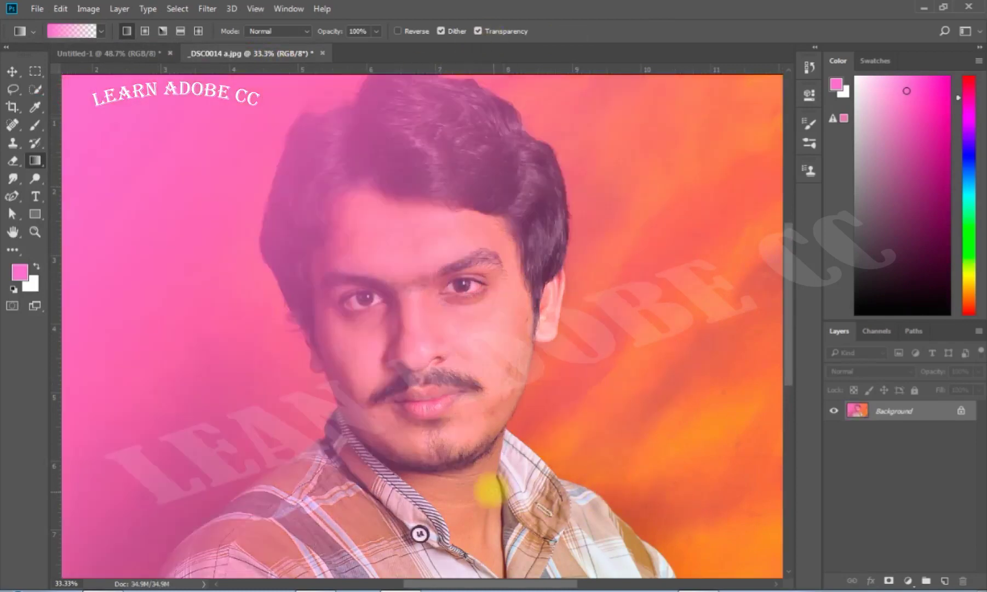
left_click(478, 31)
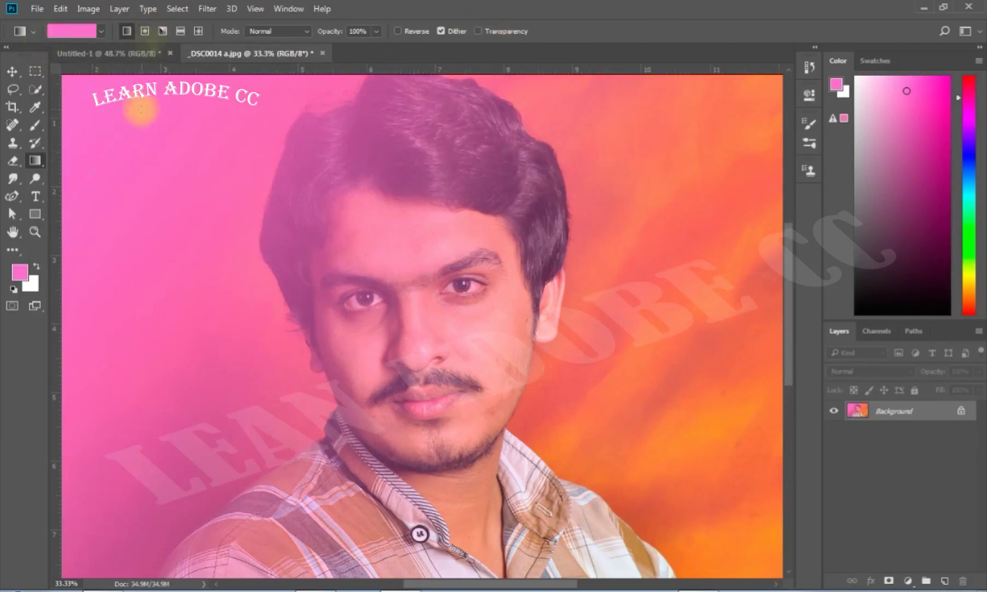
left_click_drag(101, 113, 707, 537)
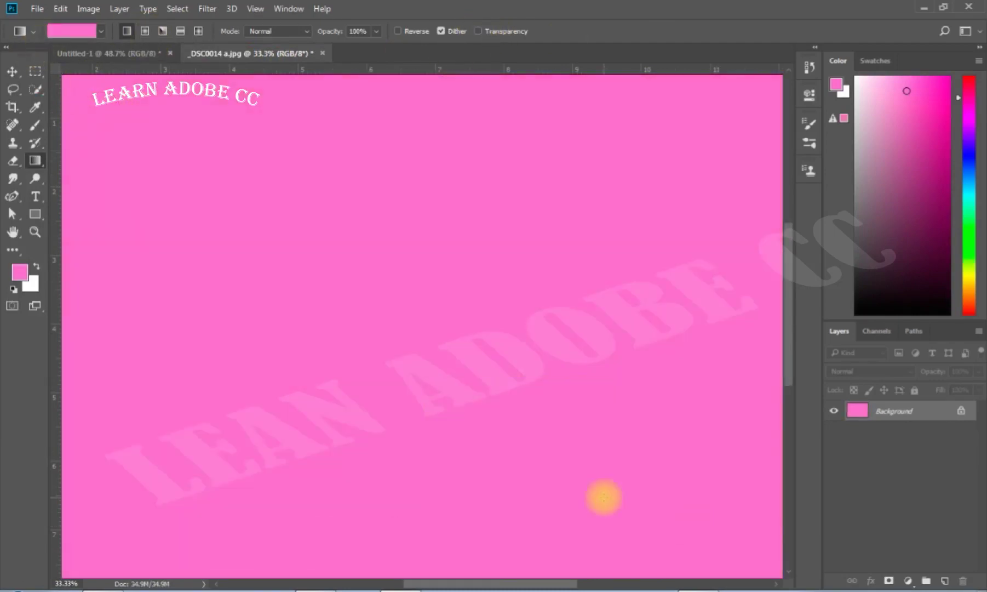
key("ctrl+z")
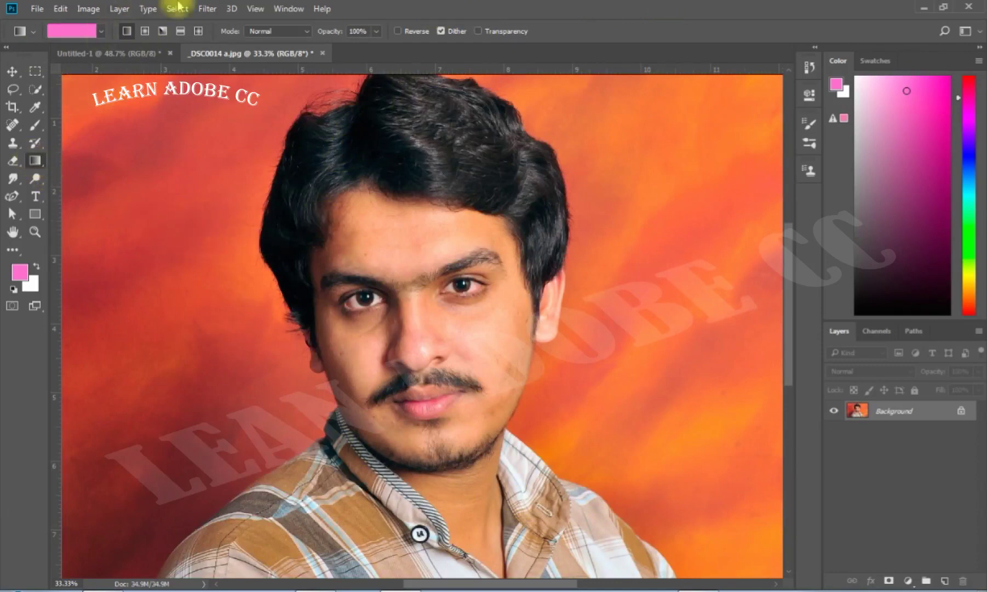
- Open the Gradient Editor from the preset picker to edit the Foreground to Transparent gradient
left_click(102, 33)
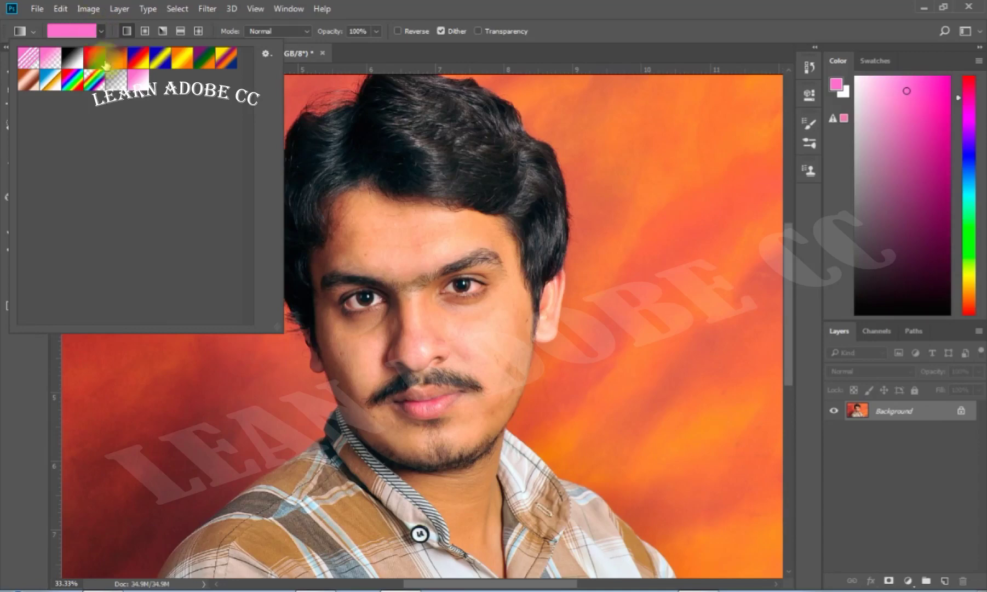
left_click(105, 34)
left_click(103, 33)
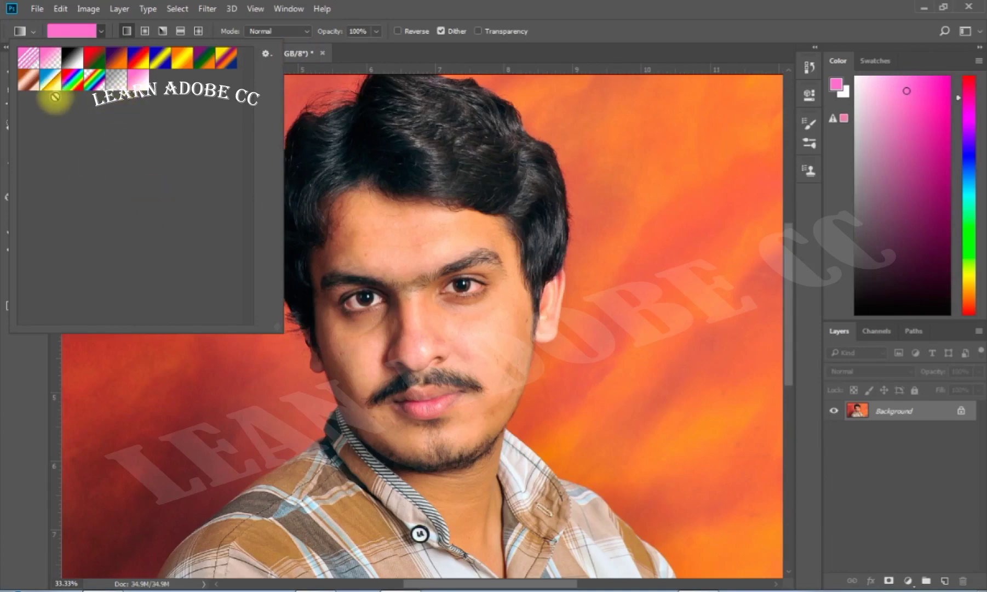
left_click(73, 34)
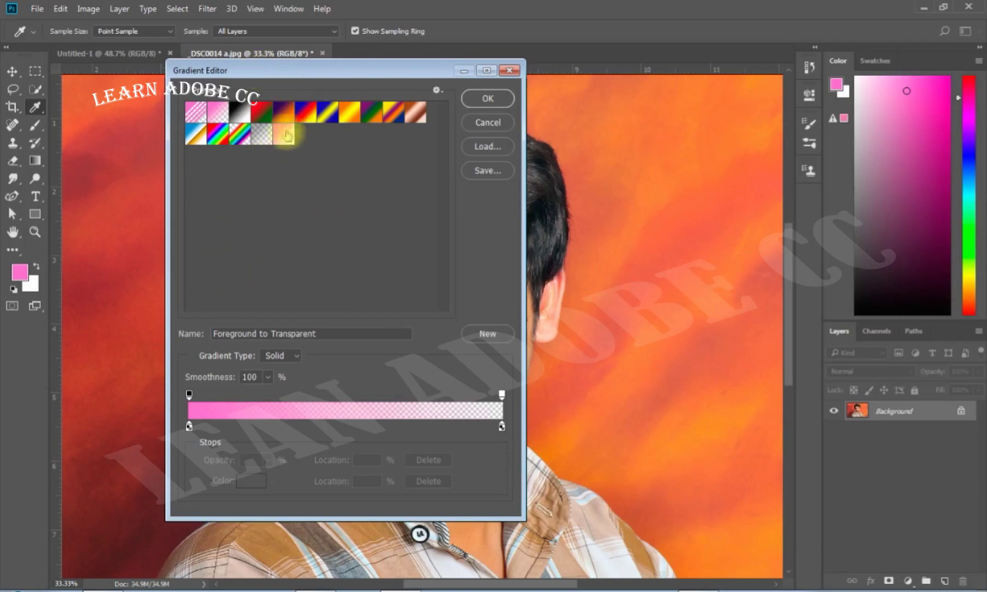
- Load the Foreground to Background preset and select its left pink colour stop at location 0
left_click(285, 134)
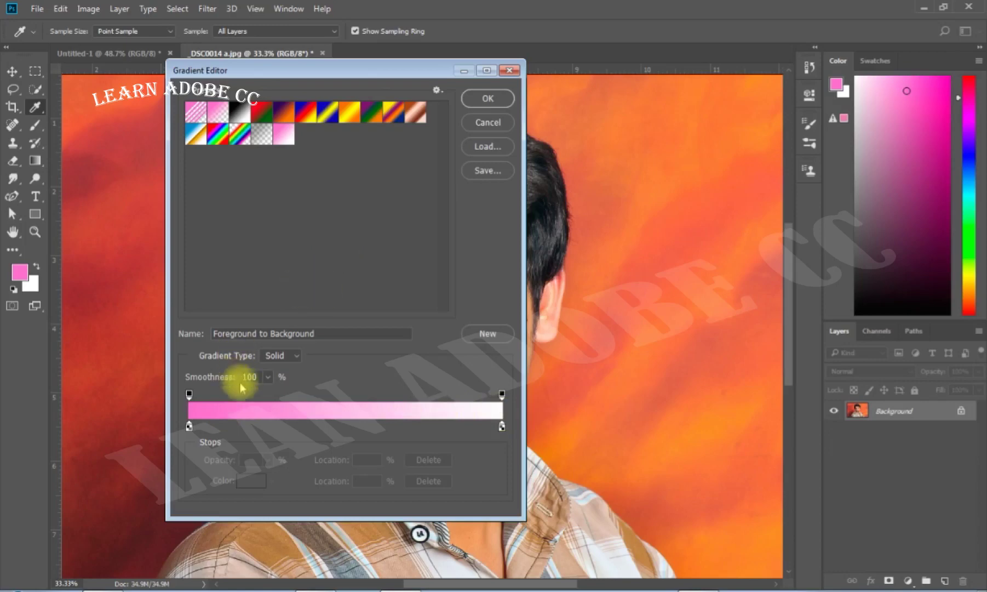
left_click(189, 427)
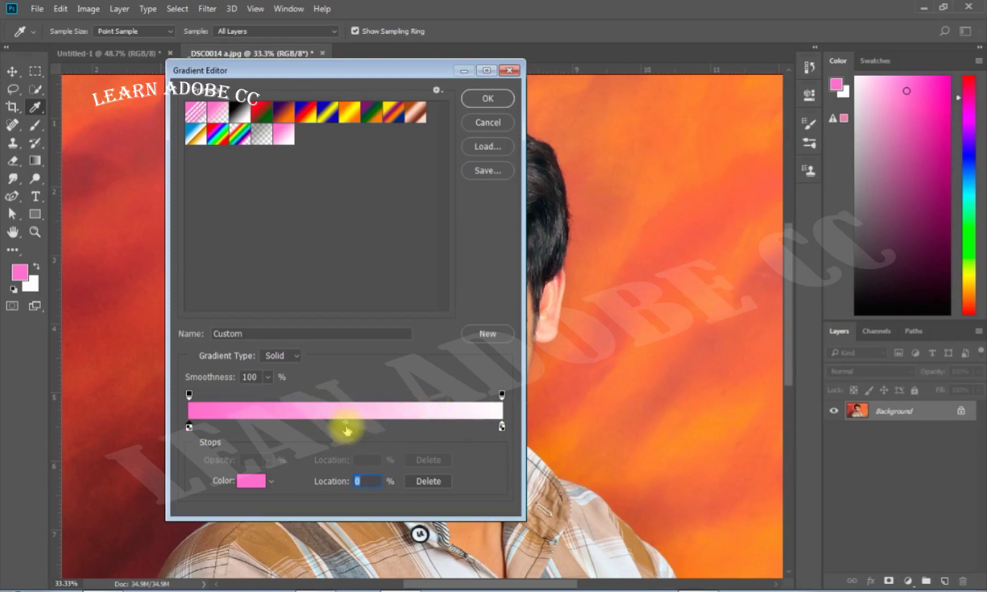
- Shift the pink-to-white midpoint left and add a bright green colour stop at 23%
mouse_move(347, 426)
left_mouse_down()
mouse_move(226, 426)
mouse_move(243, 426)
left_mouse_up()
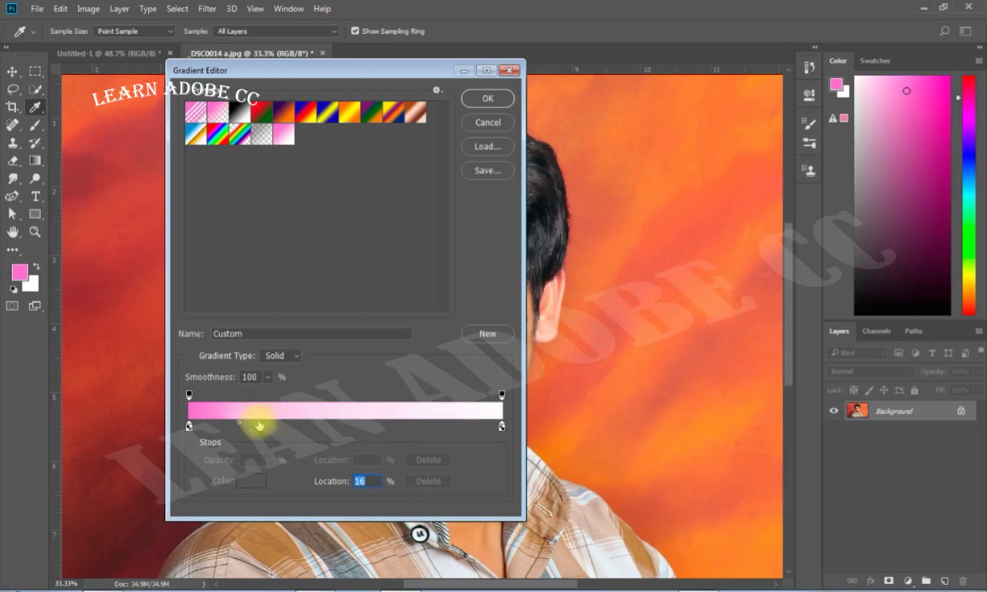
left_click(261, 426)
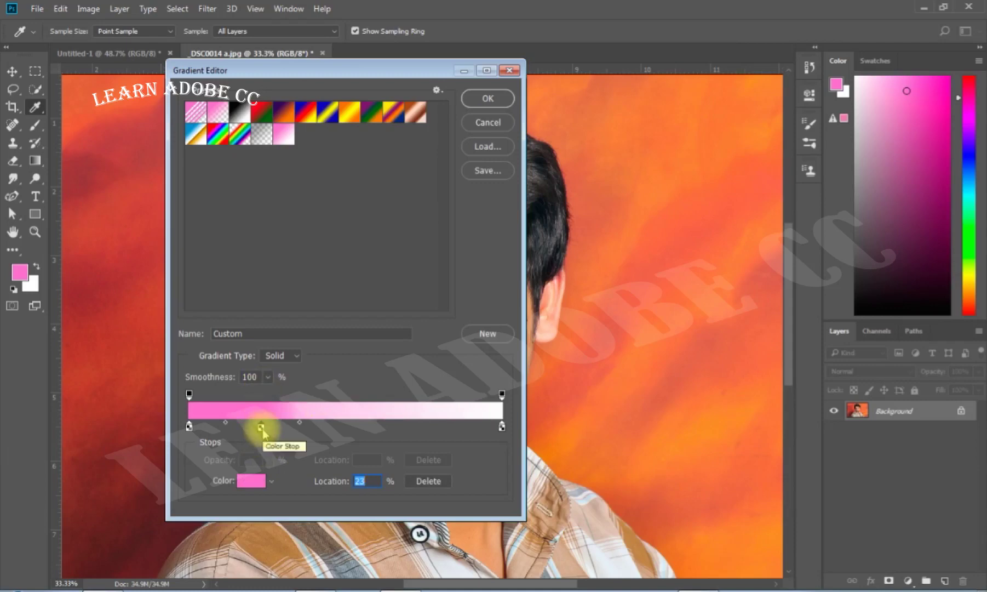
left_click(247, 481)
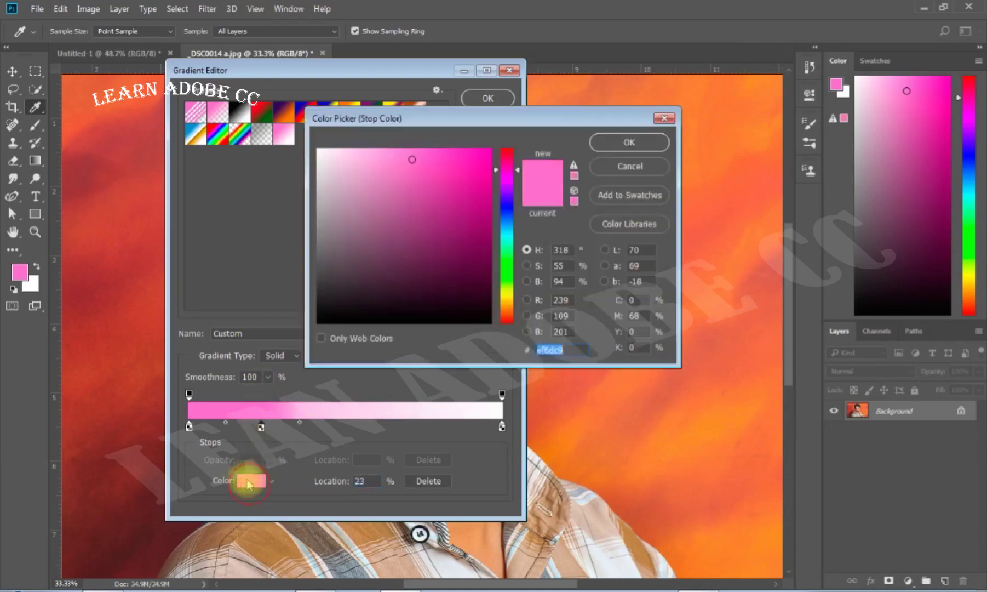
left_click(507, 258)
left_click(485, 155)
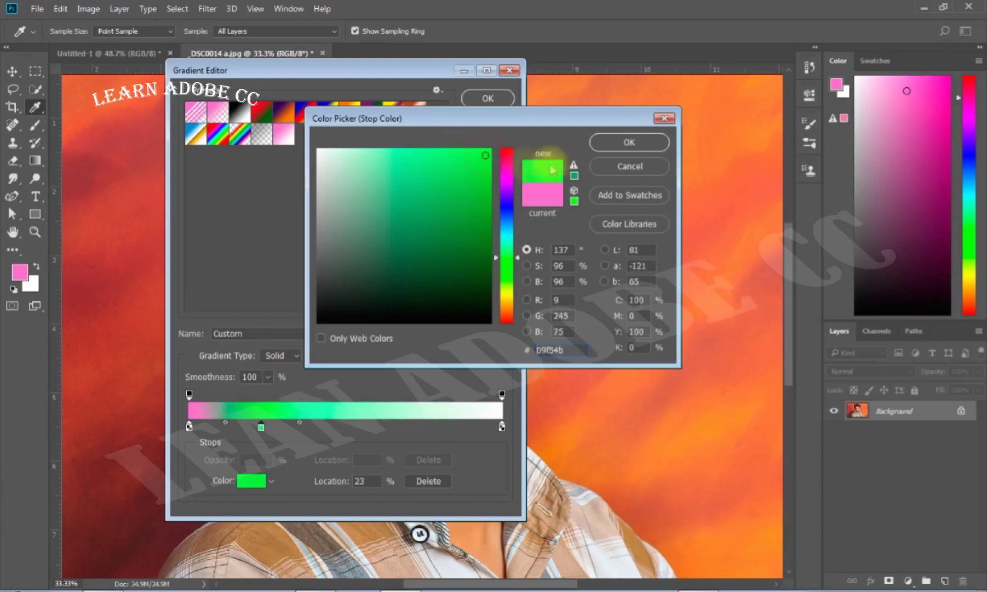
left_click(611, 145)
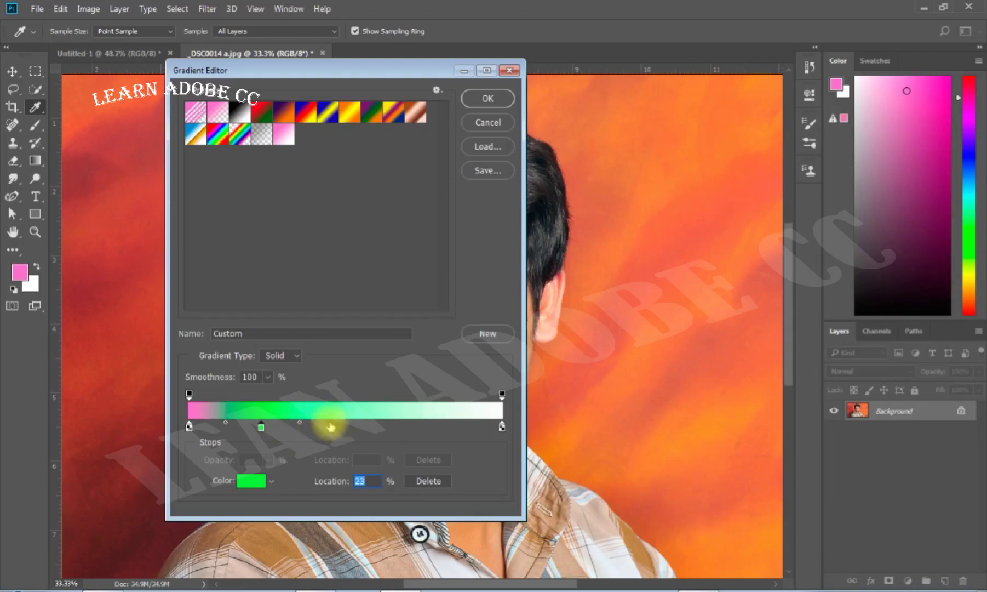
- Add a bright yellow (f7de09) colour stop at 45%
left_click(330, 426)
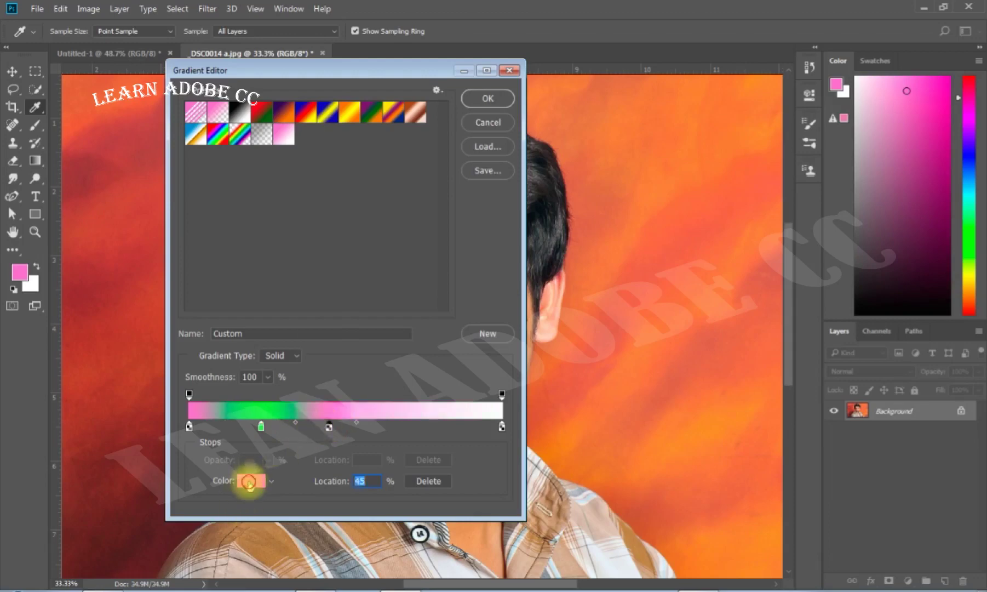
left_click(249, 482)
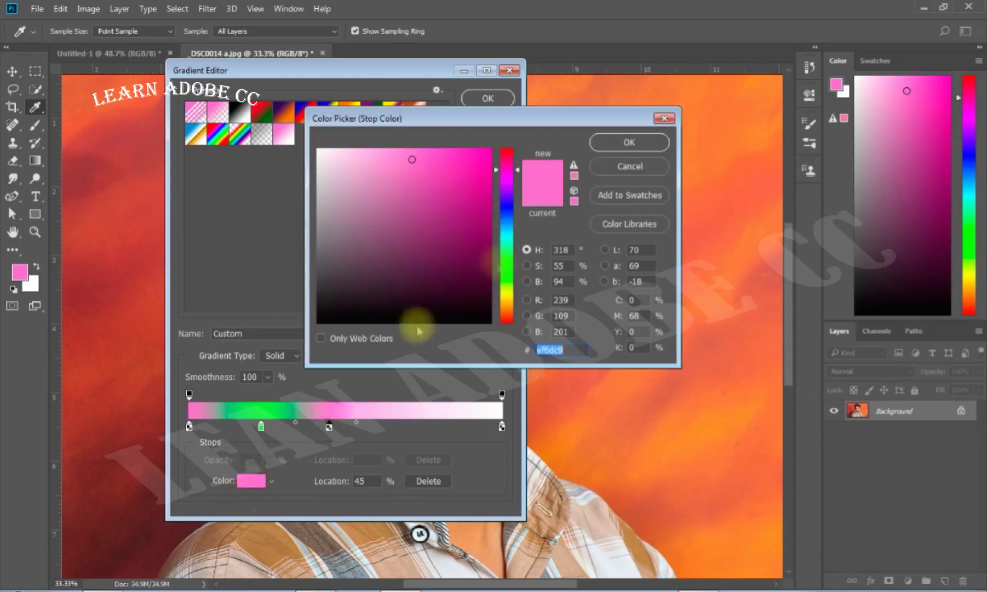
left_click(506, 299)
left_click(485, 154)
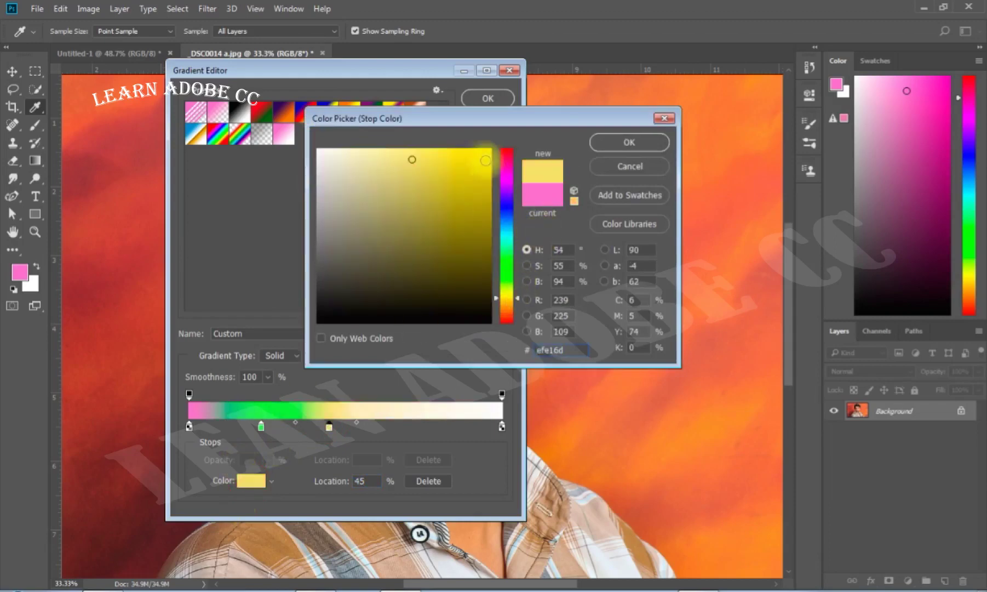
left_click(644, 143)
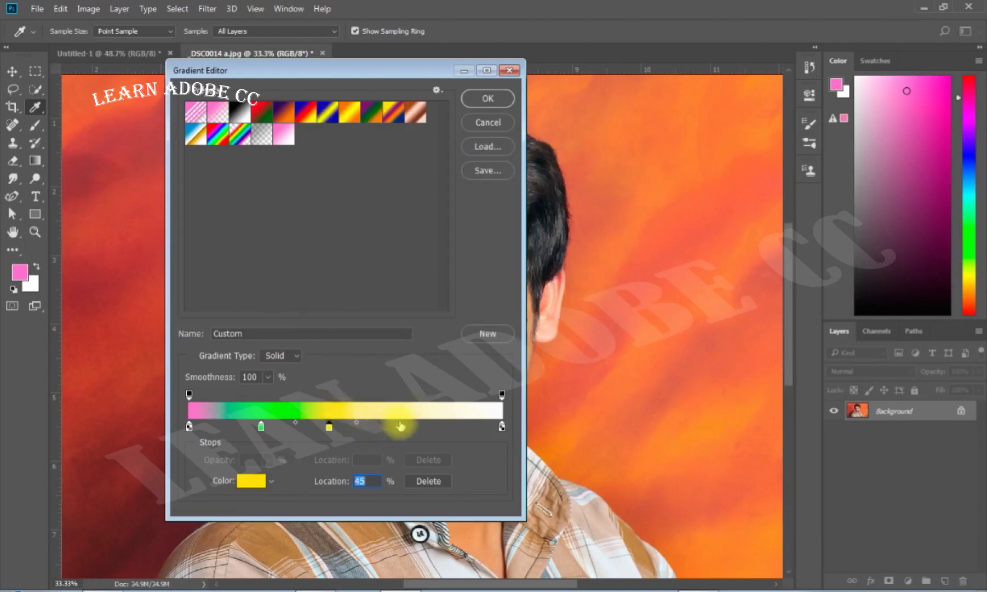
- Add a colour stop at 67% and make it deep saturated blue
left_click(400, 426)
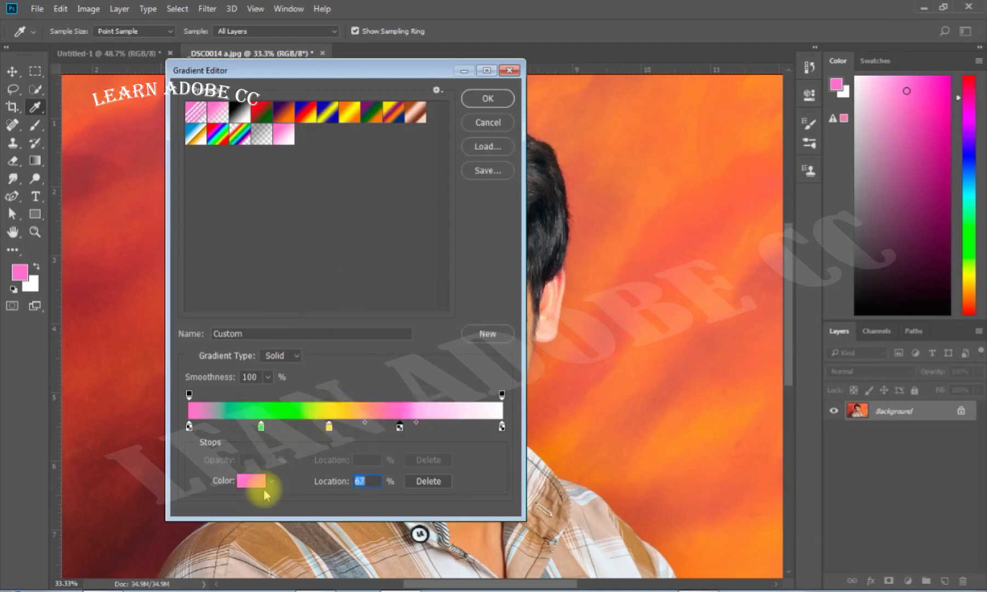
left_click(251, 481)
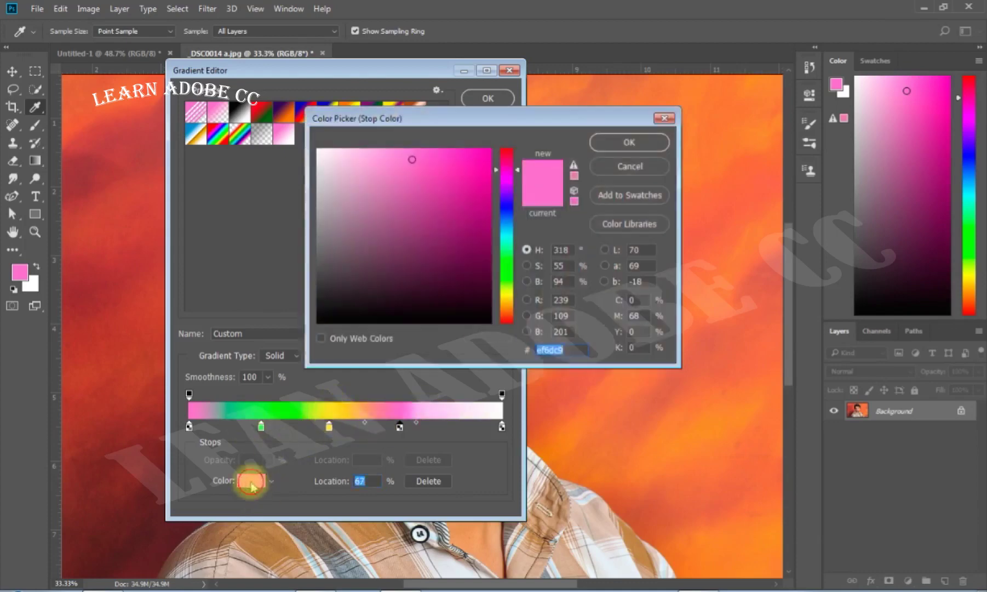
left_click(507, 209)
left_click(473, 158)
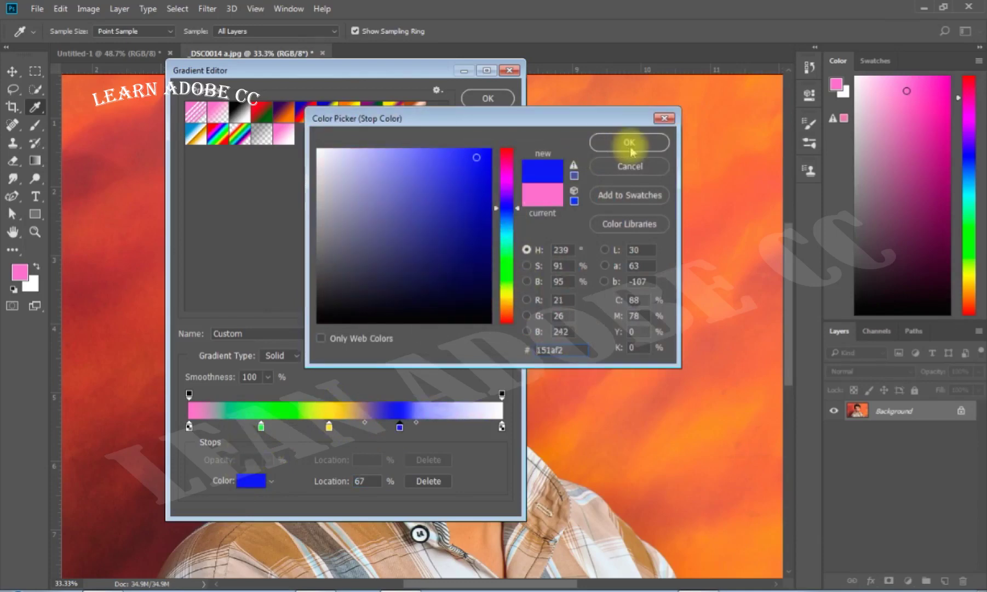
left_click(629, 142)
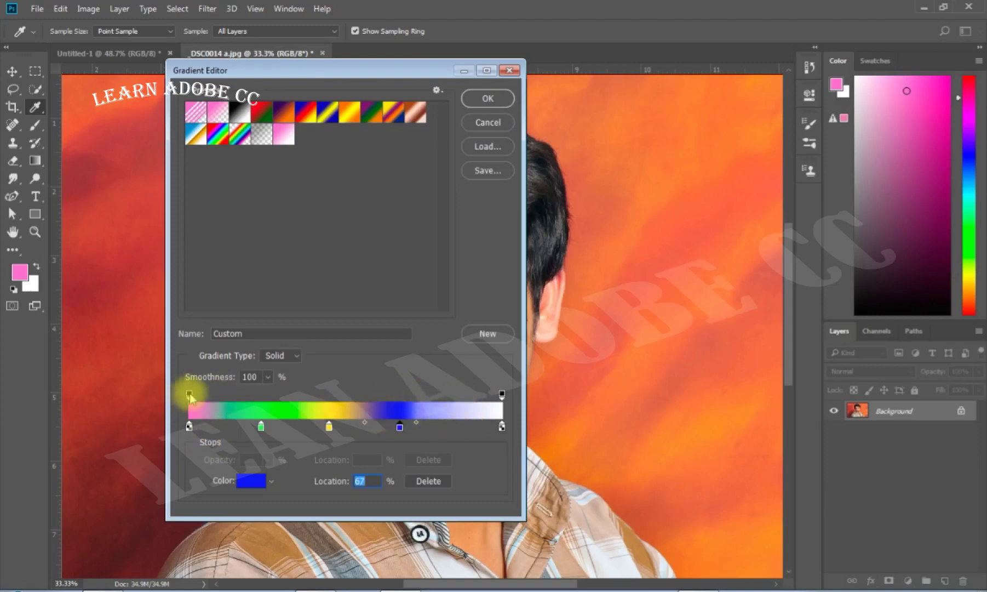
- Add opacity stops at 73% and 89% and adjust the opacity midpoint between them
left_click(189, 394)
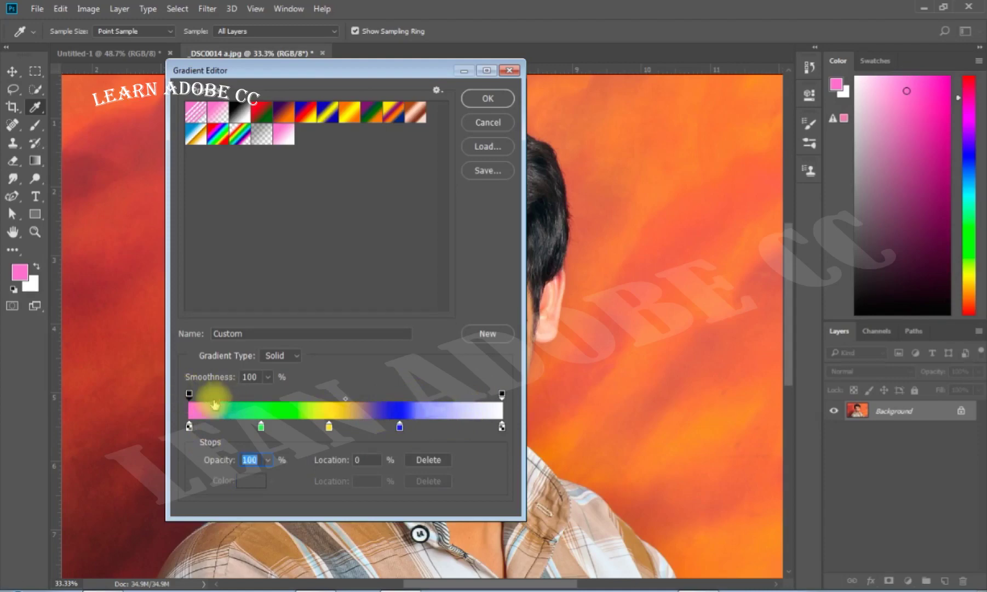
left_click(419, 399)
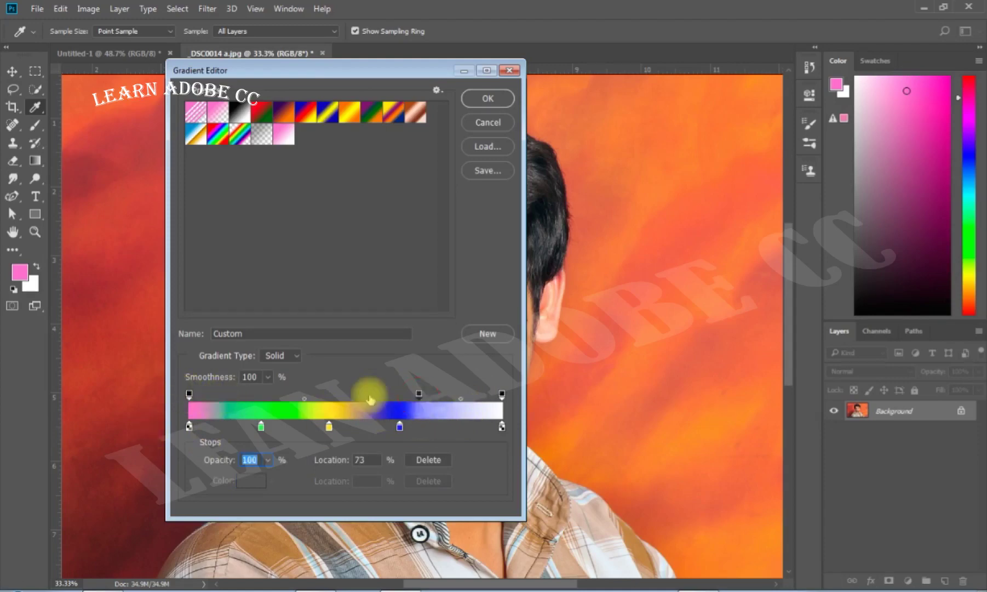
left_click(461, 399)
mouse_move(460, 399)
left_mouse_down()
mouse_move(482, 398)
mouse_move(451, 398)
left_mouse_up()
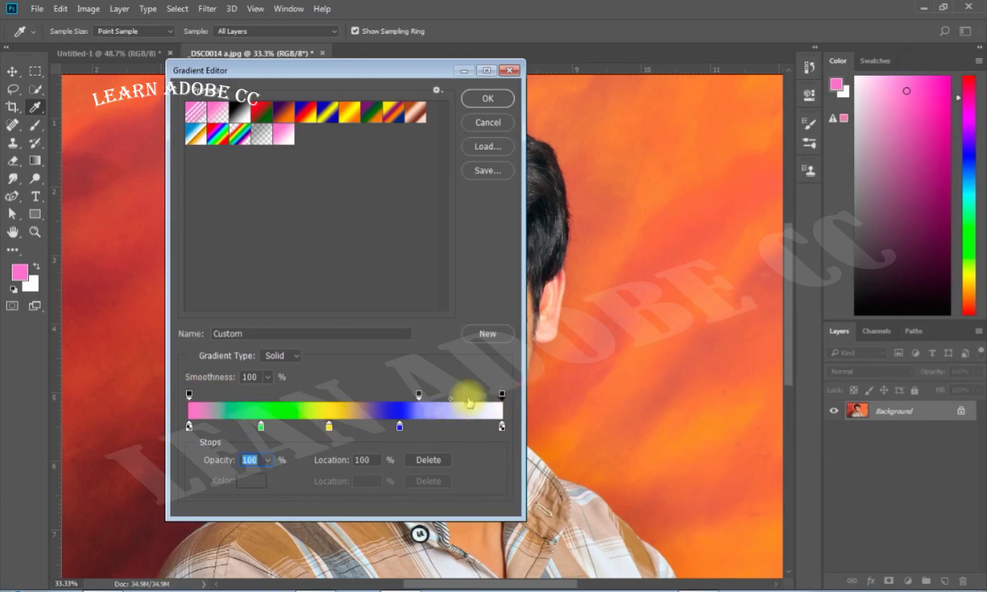
left_click(467, 395)
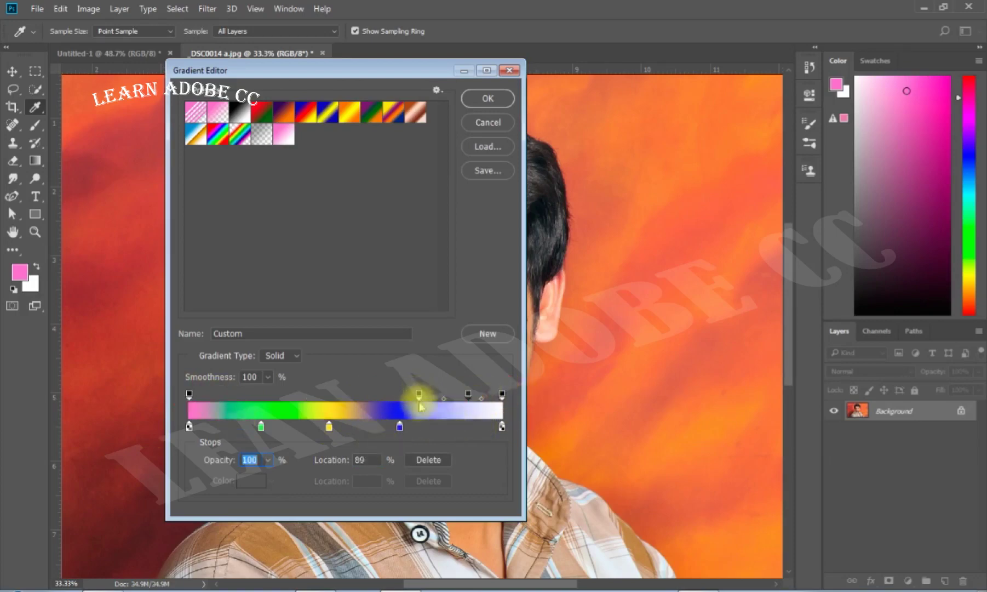
left_click(444, 399)
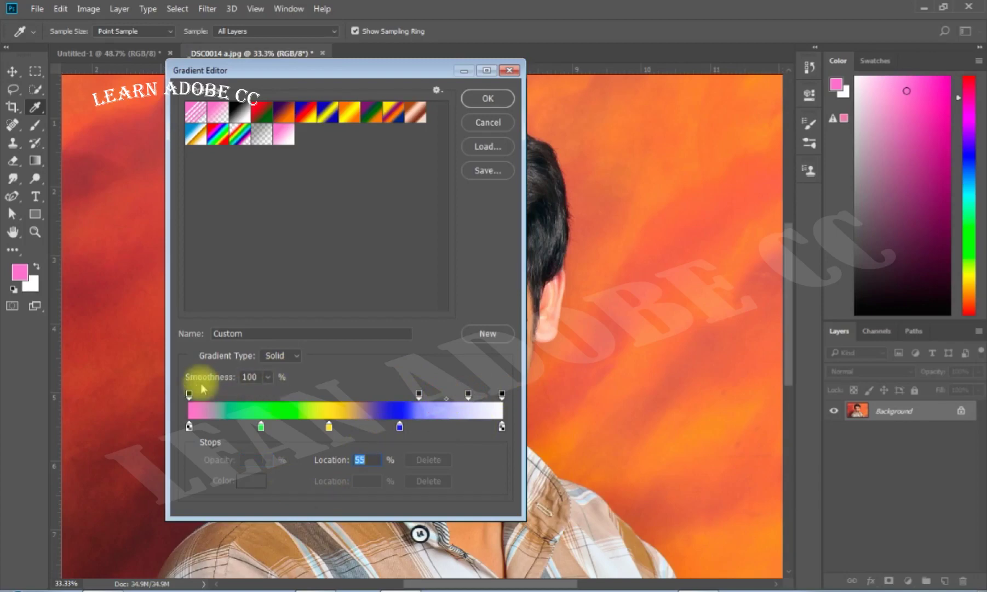
- Lower Smoothness to 87% and set the 89% opacity stop to 37% opacity
left_click(268, 377)
left_click_drag(262, 392, 211, 398)
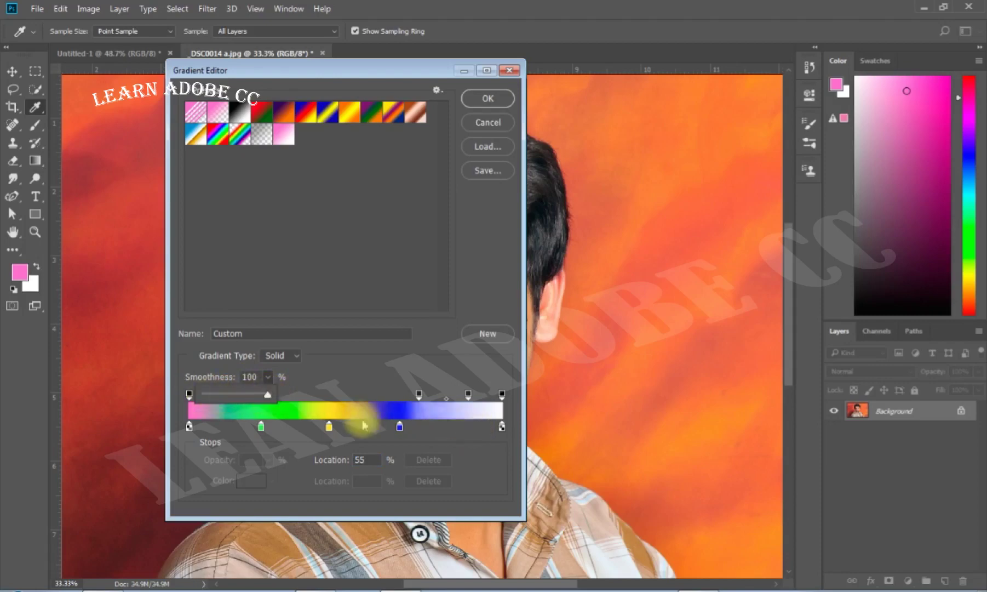
mouse_move(268, 395)
left_mouse_down()
mouse_move(194, 393)
mouse_move(260, 396)
left_mouse_up()
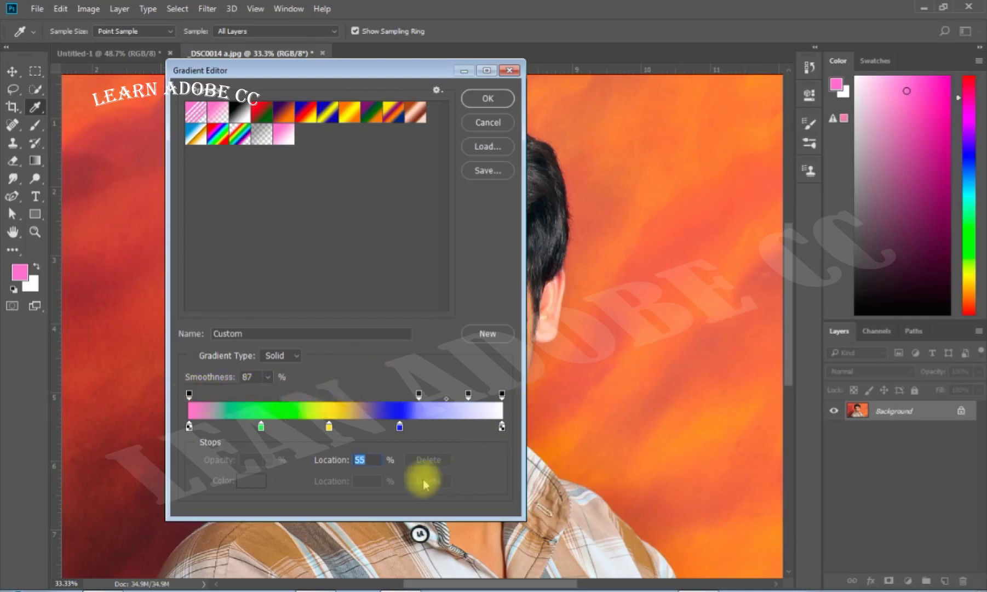
left_click(469, 394)
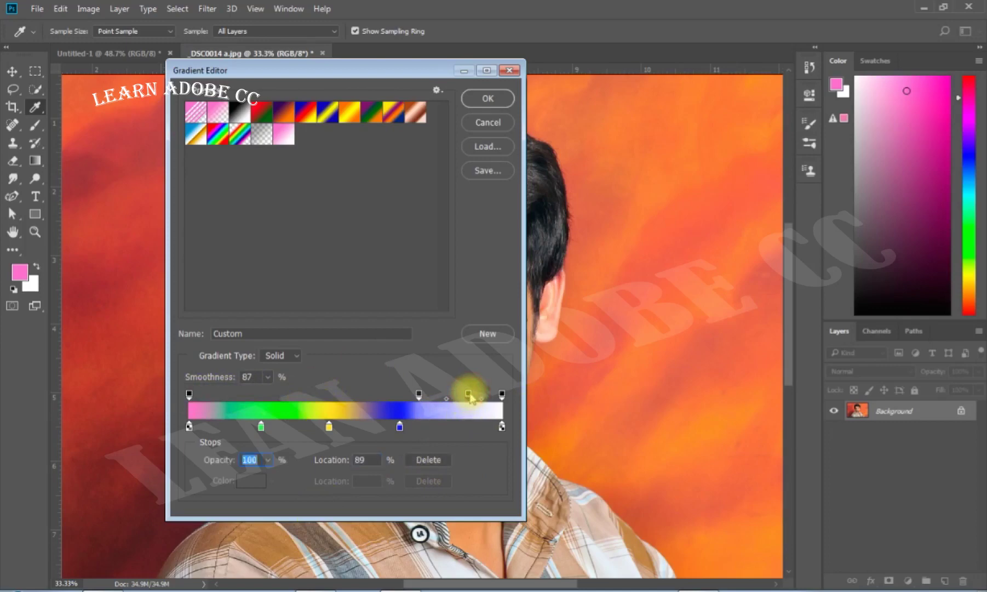
left_click(270, 462)
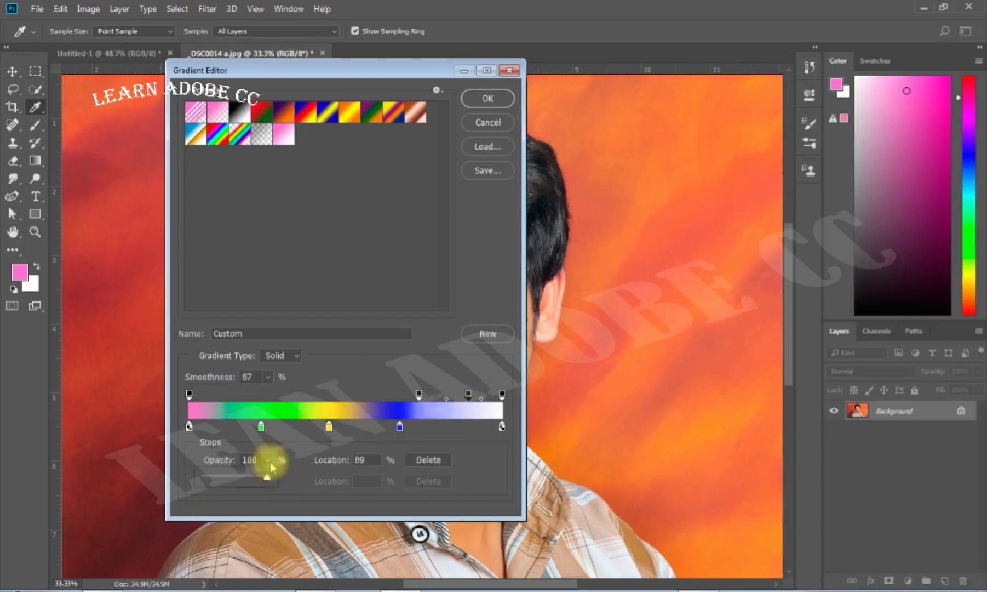
left_click_drag(271, 466, 228, 477)
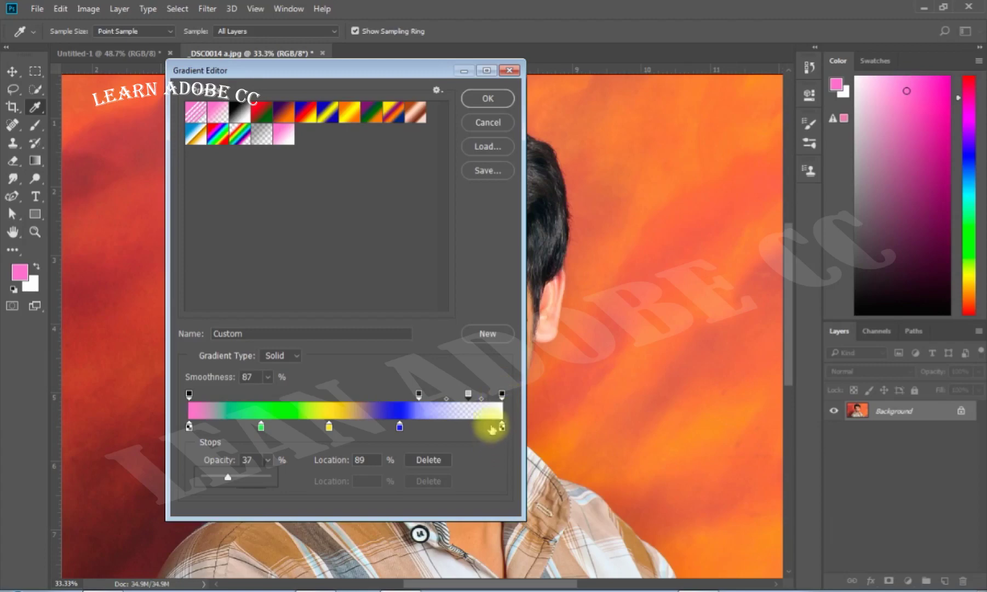
- Add a salmon red colour stop at 97%
left_click(492, 427)
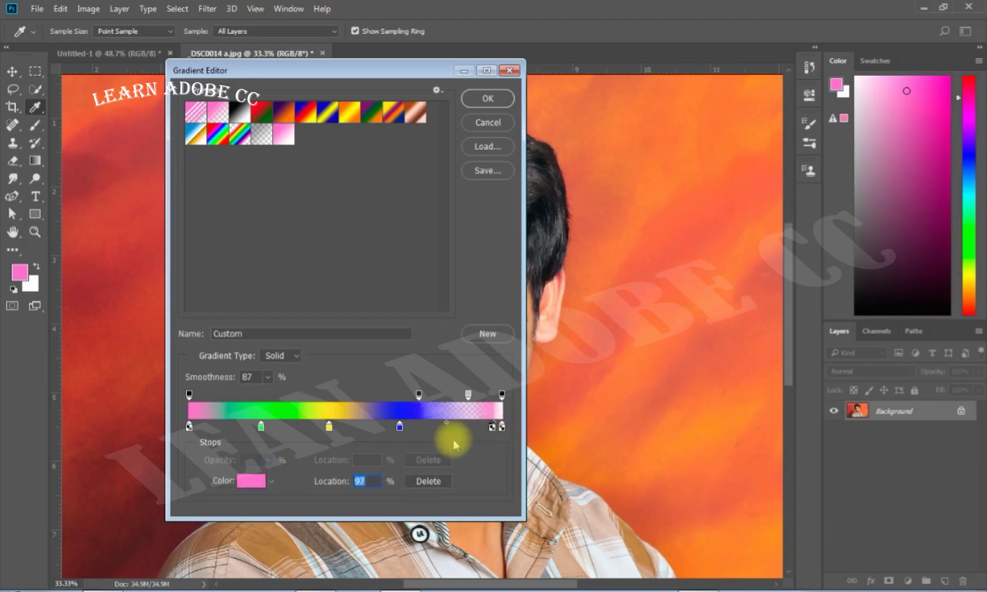
left_click(250, 481)
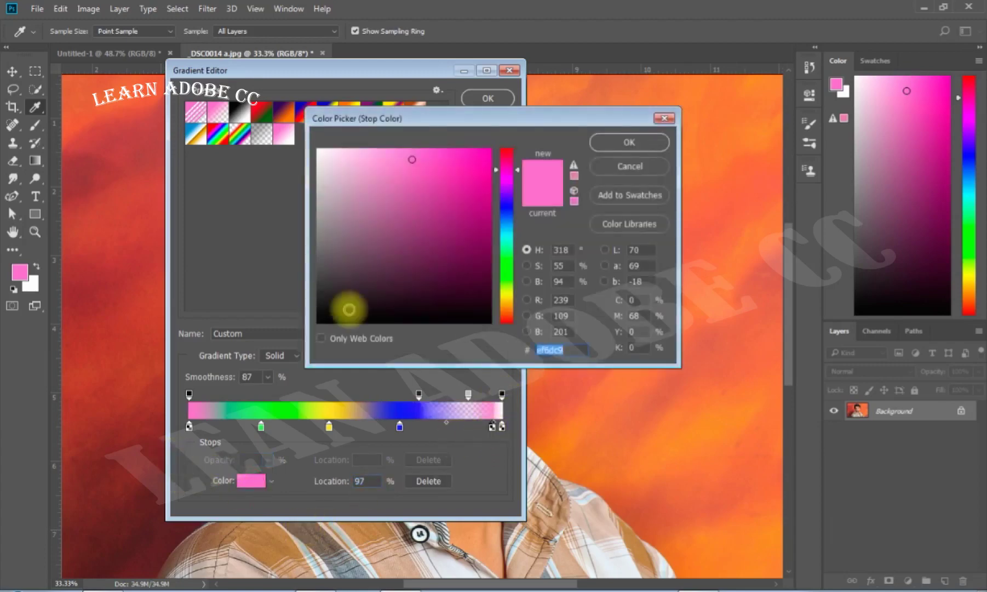
left_click(506, 149)
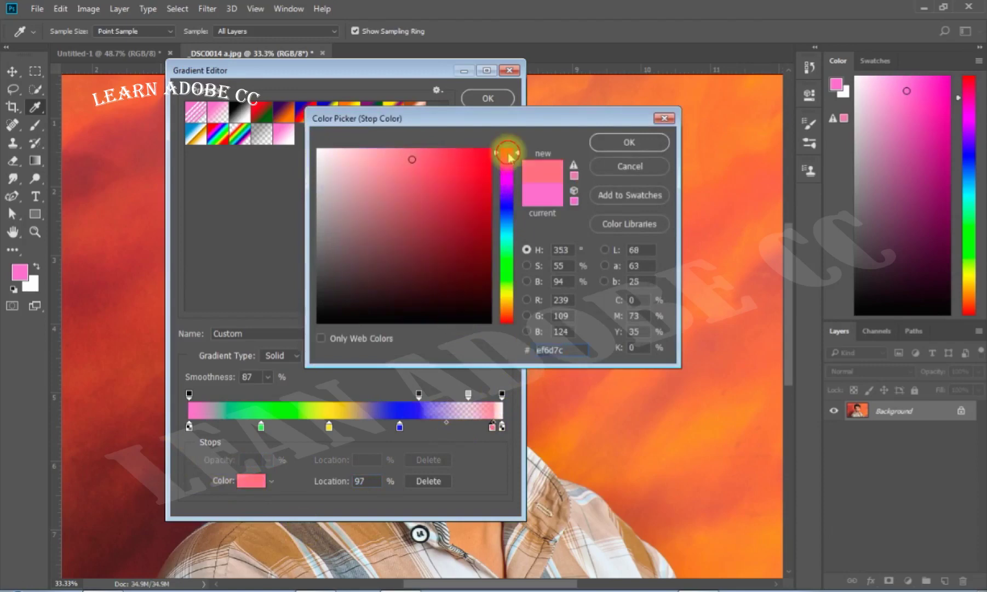
left_click(629, 142)
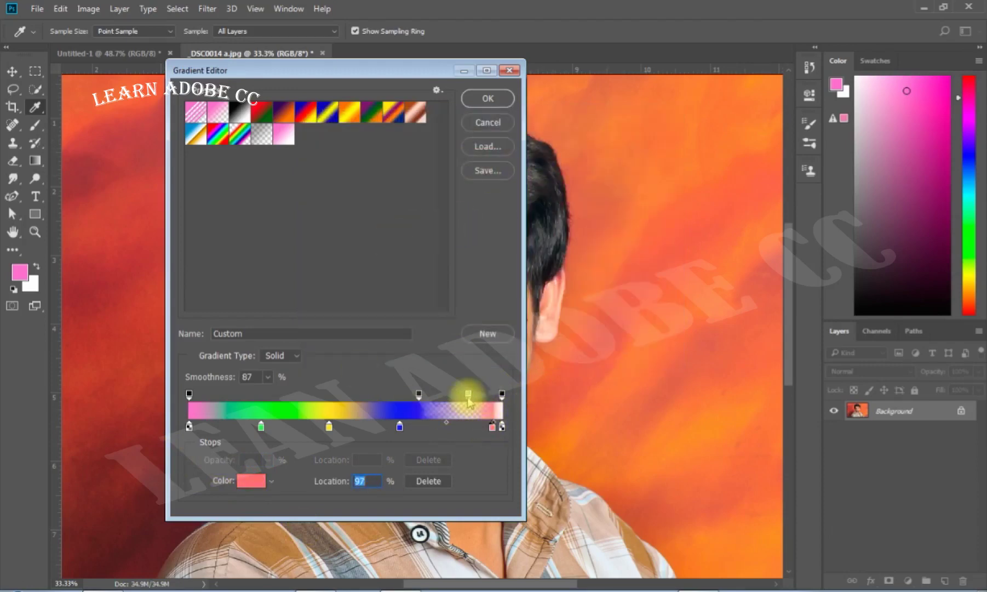
- Move the salmon stop to 99% and add a fully opaque opacity stop at 93%
left_click_drag(469, 396, 461, 398)
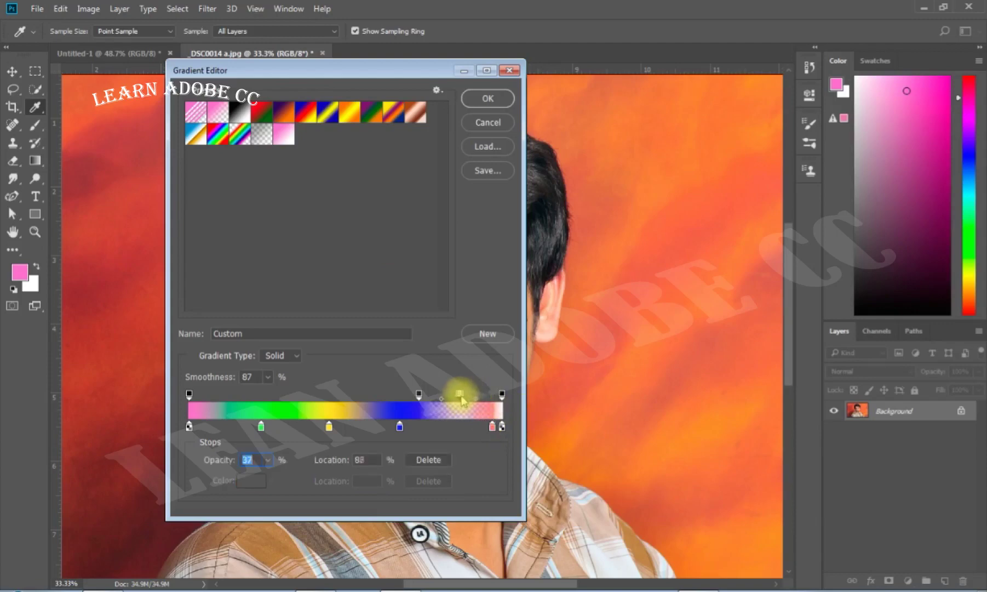
left_click(500, 427)
left_click_drag(495, 428, 484, 430)
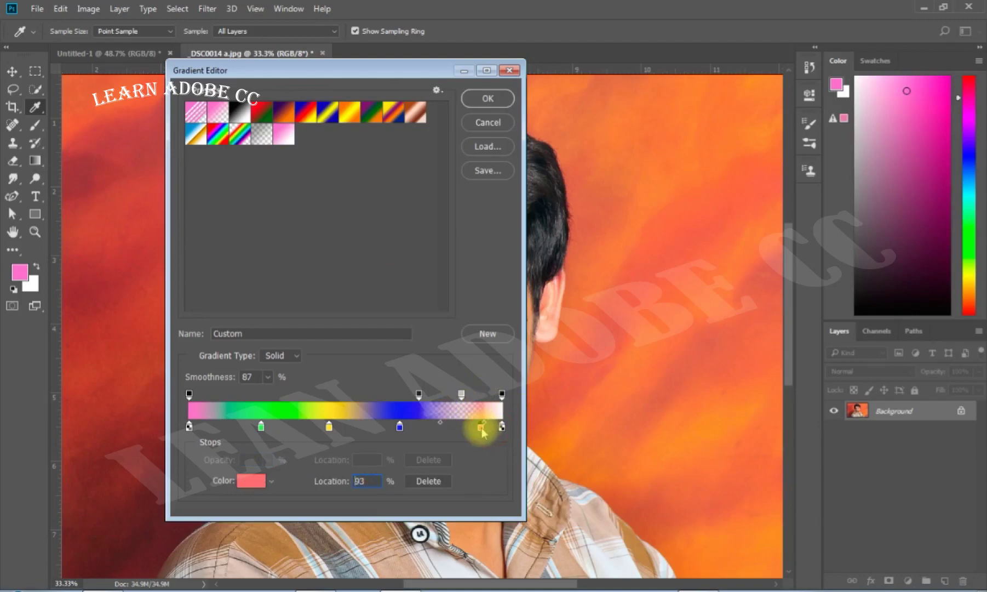
left_click(482, 393)
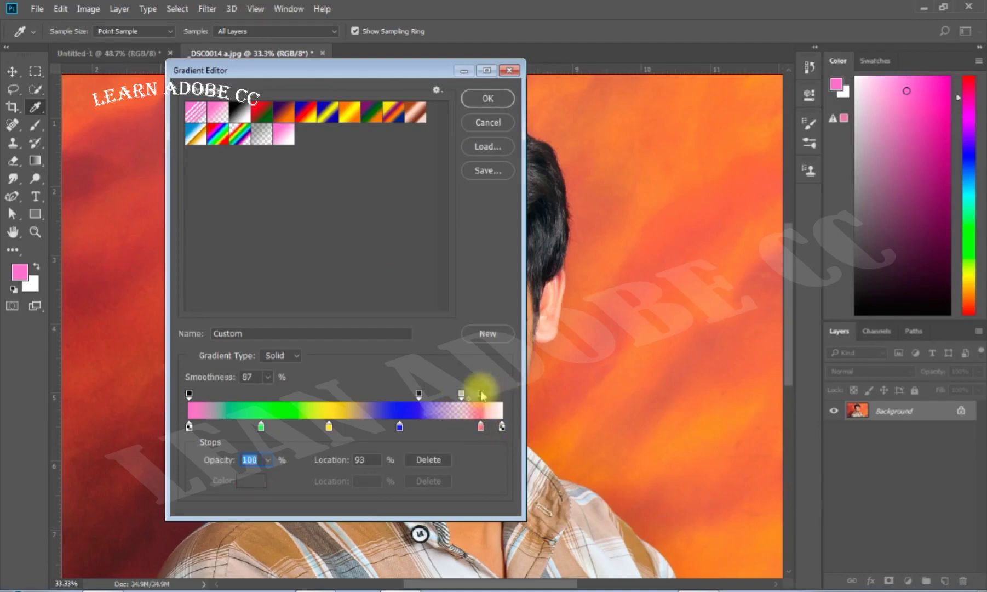
left_click_drag(481, 427, 500, 427)
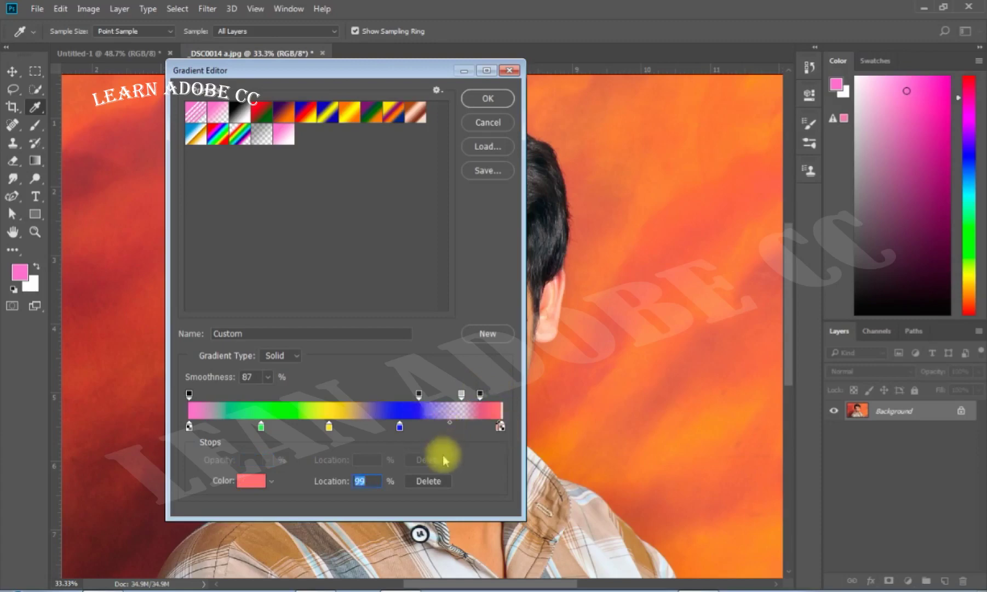
left_click(359, 481)
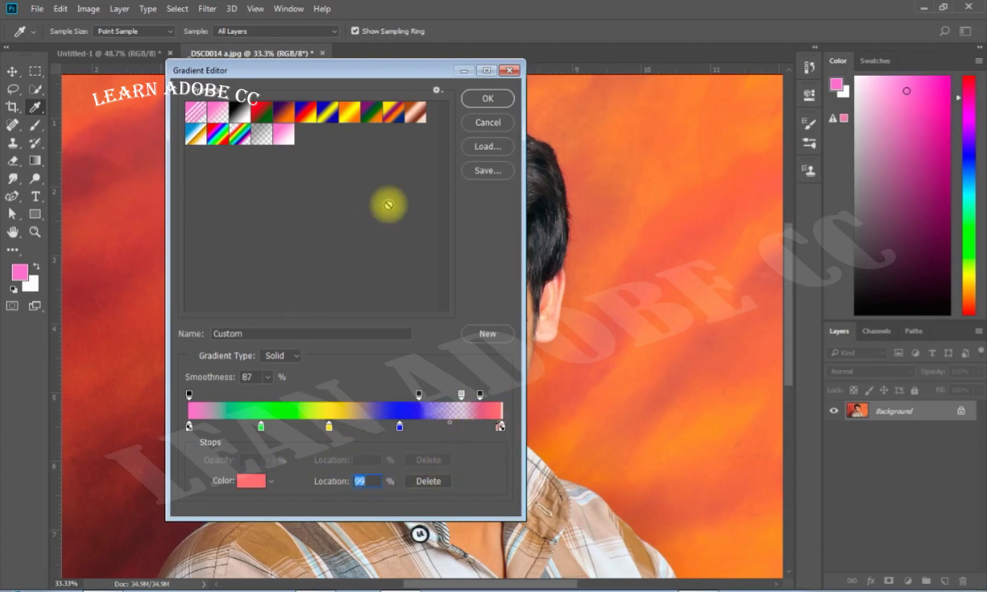
- Add the custom gradient to the preset list with New, then choose the Noise gradient type
left_click(485, 338)
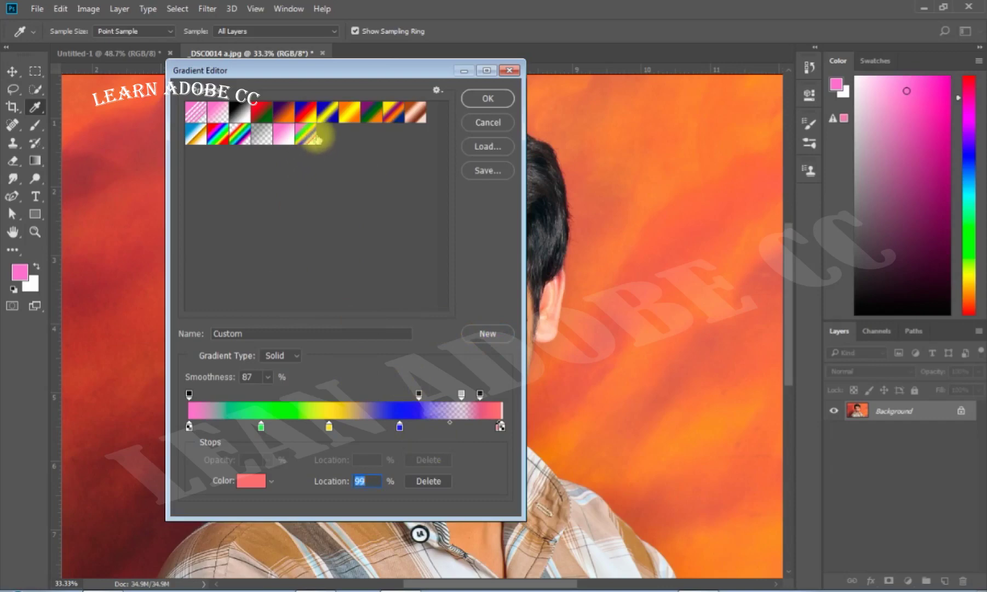
mouse_move(316, 139)
left_mouse_down()
mouse_move(286, 178)
mouse_move(329, 274)
left_mouse_up()
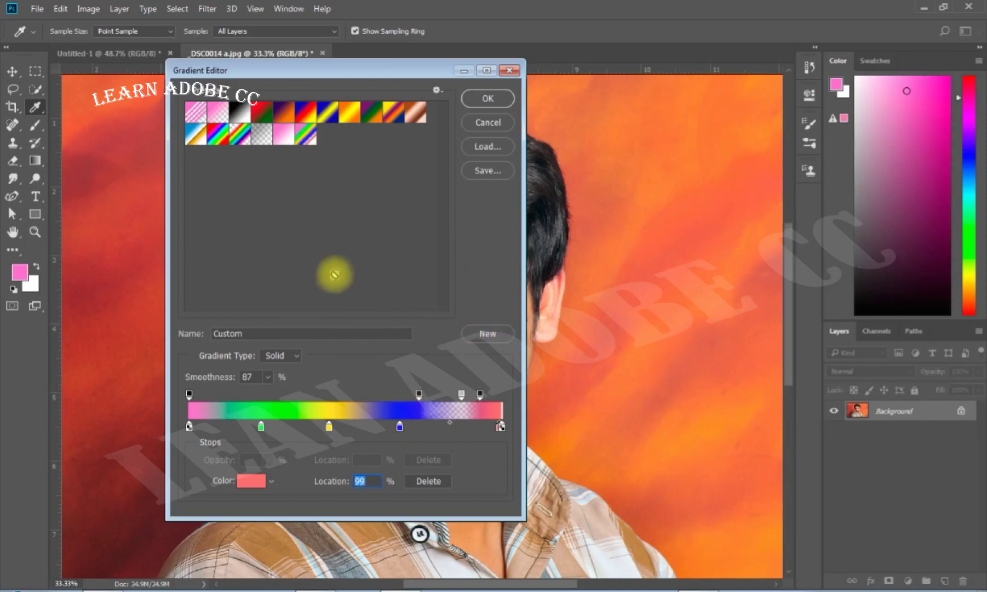
left_click_drag(329, 274, 298, 361)
left_click(297, 358)
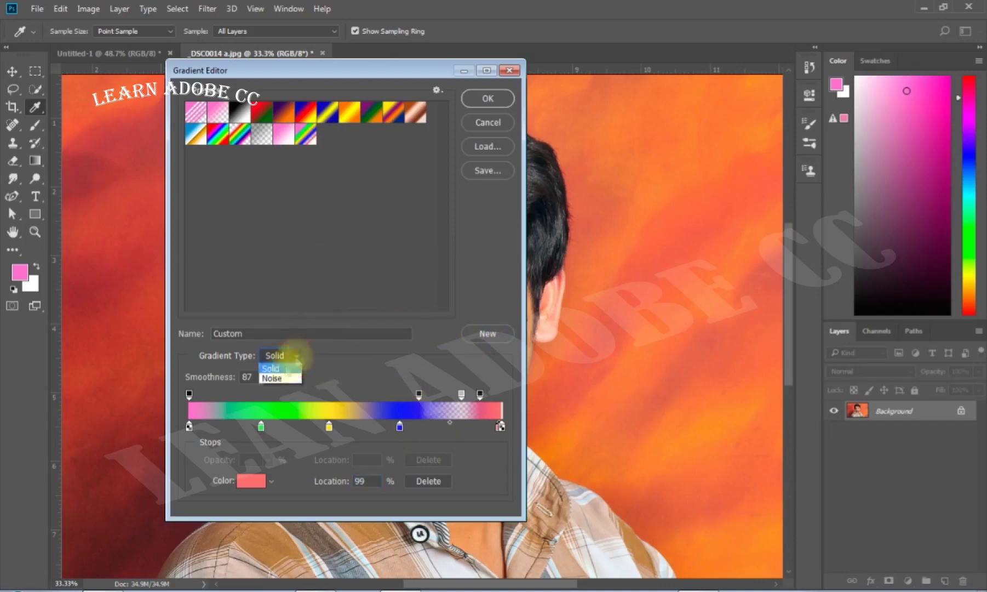
left_click(274, 378)
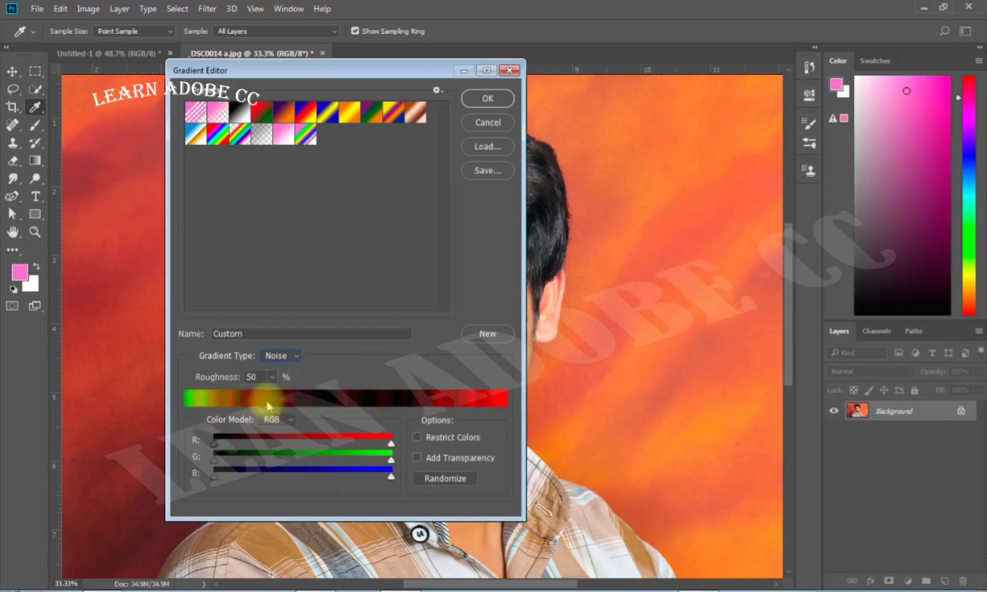
- Turn on Restrict Colors, set noise Roughness to 77%, and enable Add Transparency
left_click(417, 437)
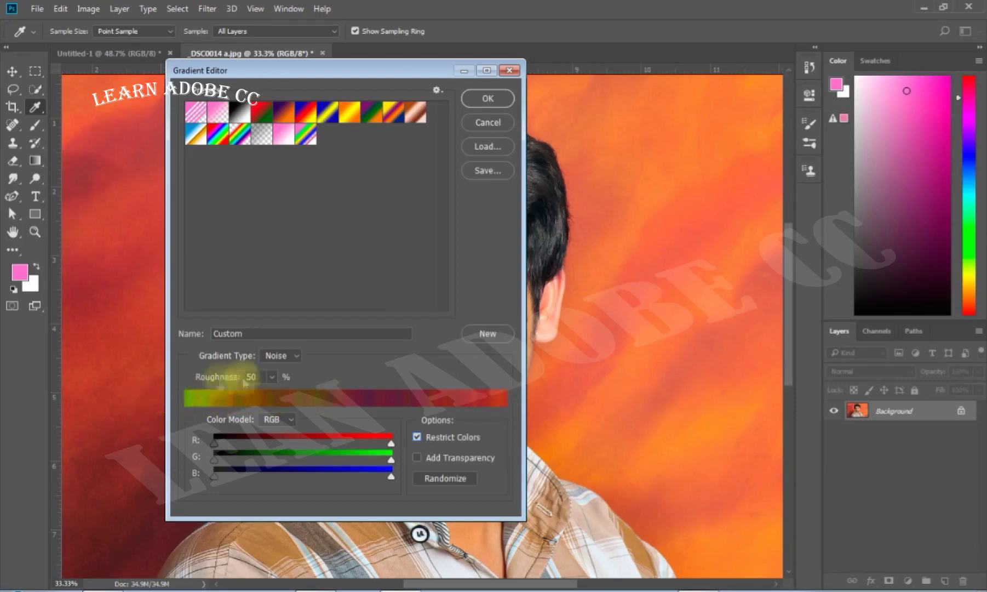
left_click(273, 377)
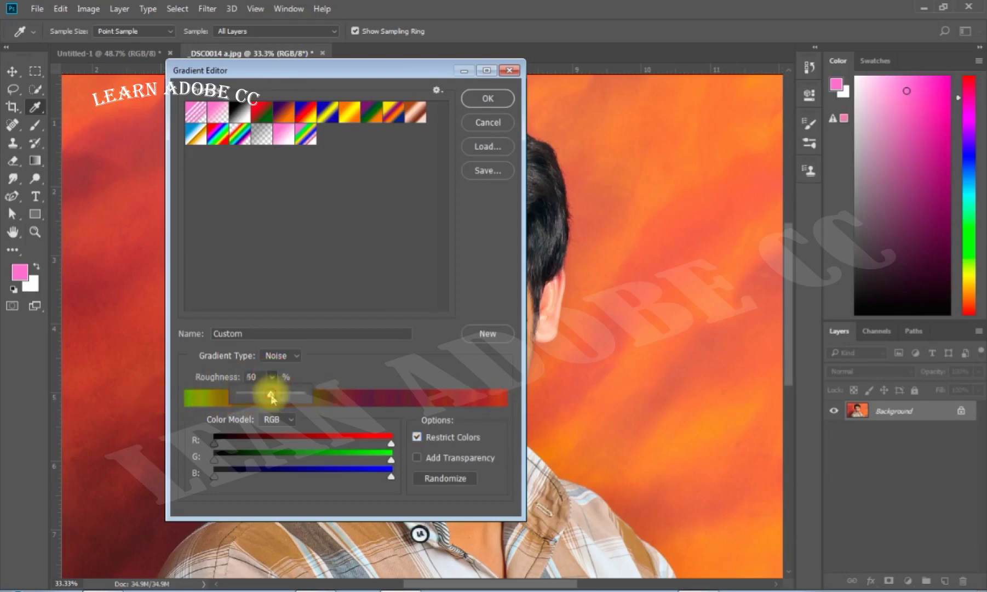
left_click_drag(271, 396, 313, 402)
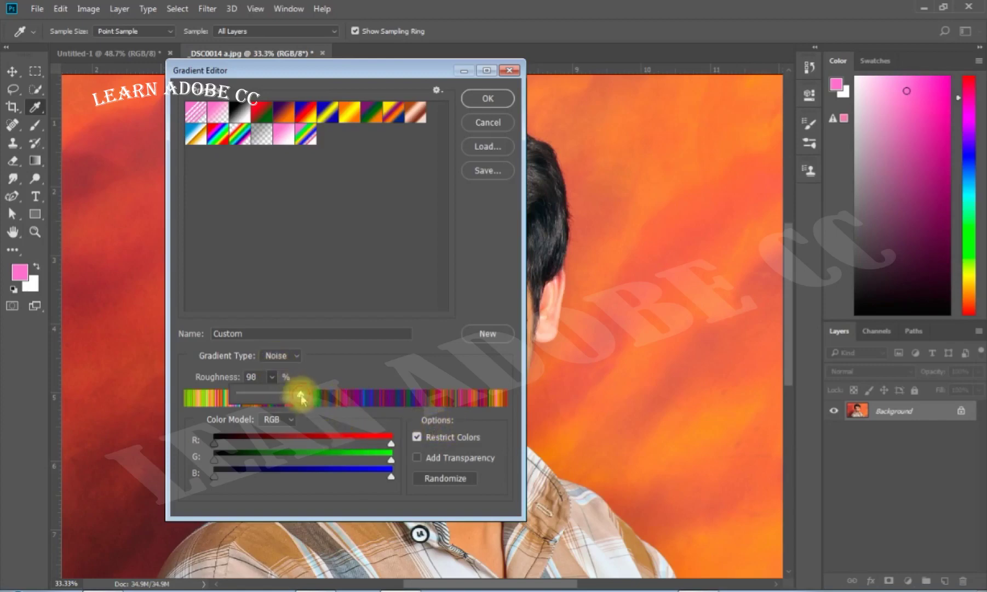
mouse_move(302, 397)
left_mouse_down()
mouse_move(217, 407)
mouse_move(288, 419)
left_mouse_up()
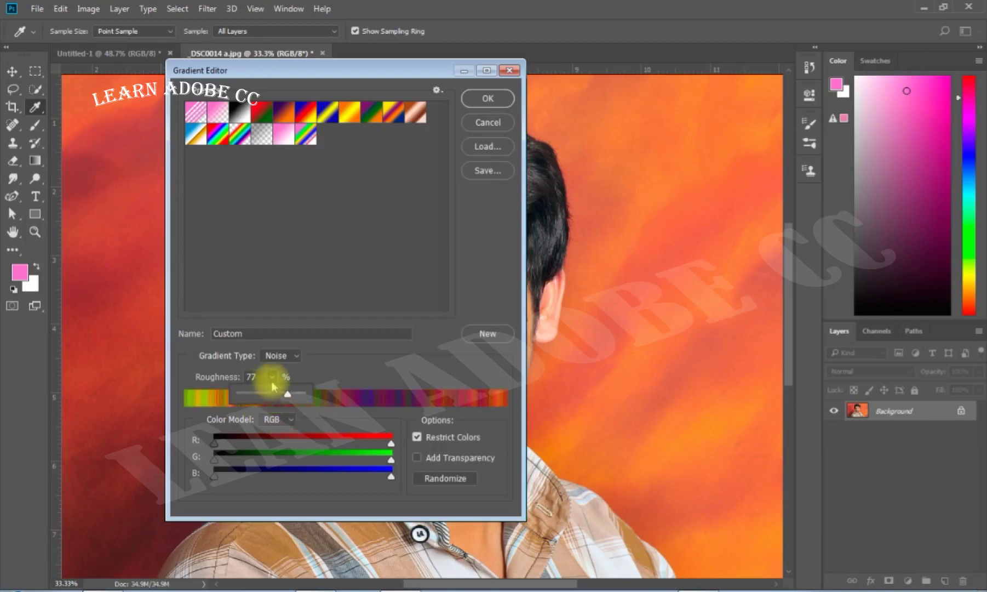
left_click(419, 458)
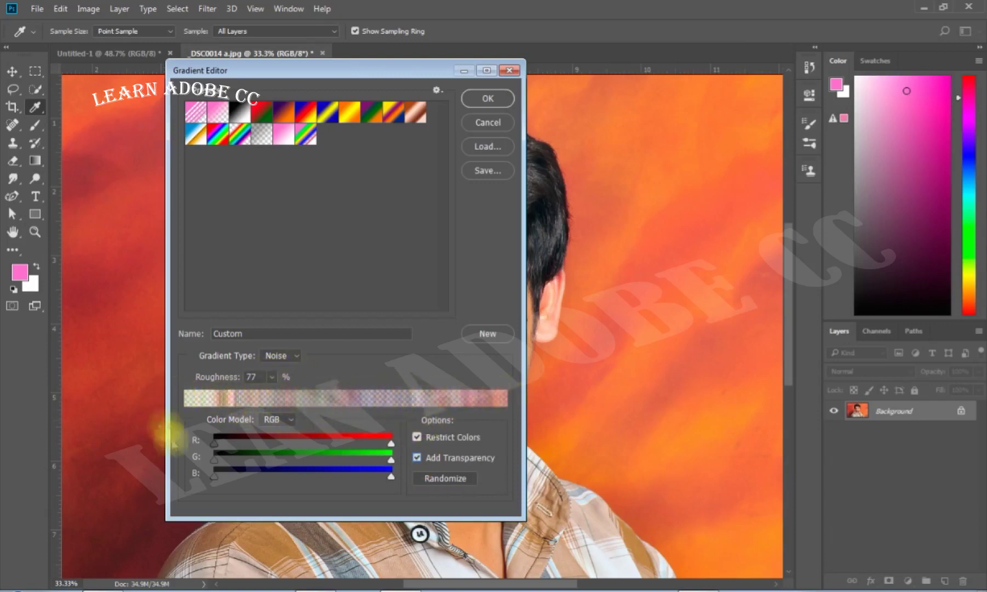
- Clear Add Transparency and Restrict Colors, randomize the noise gradient several times, then accept it
left_click(417, 457)
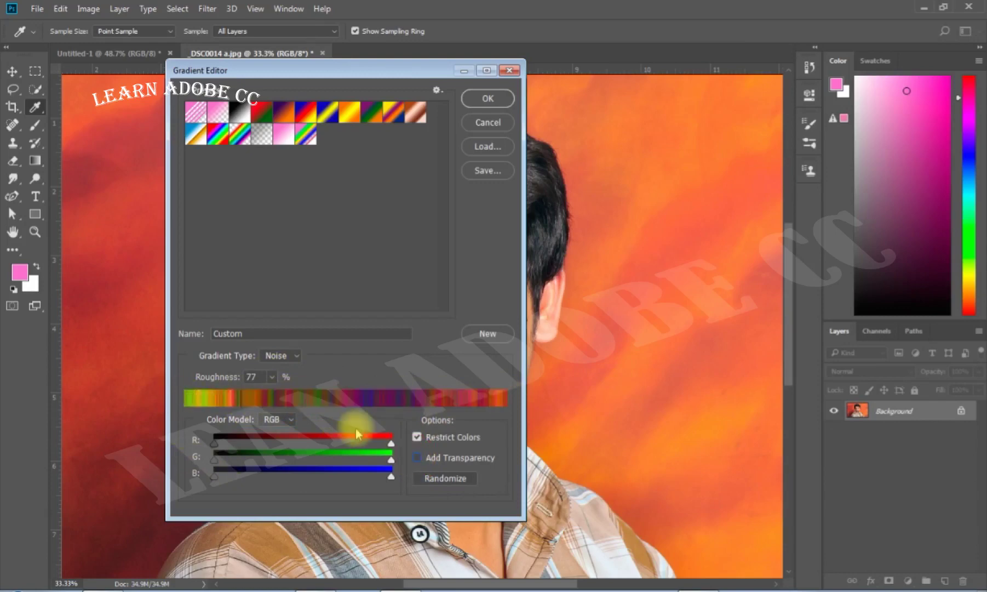
left_click(417, 437)
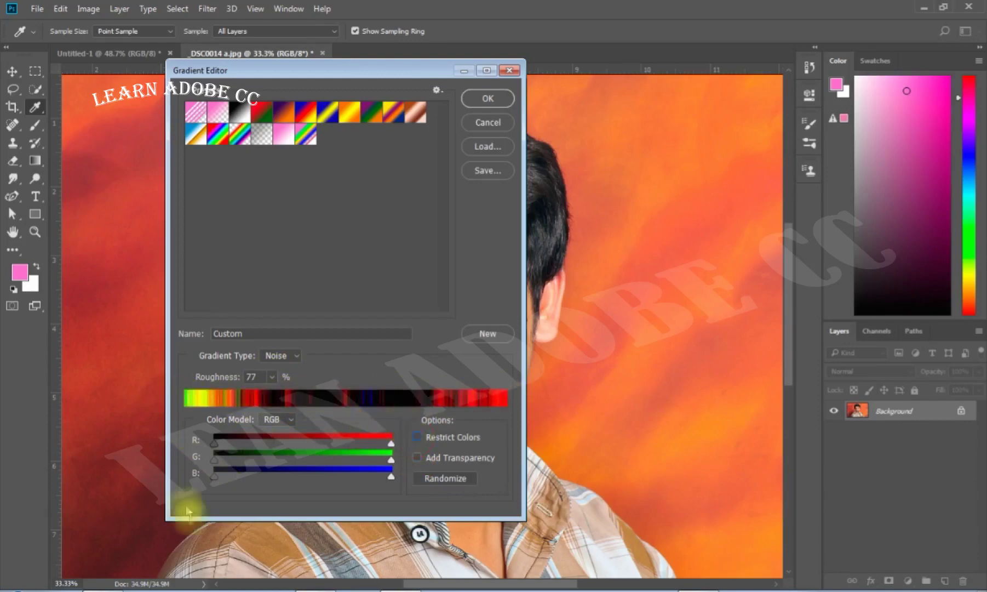
left_click(446, 479)
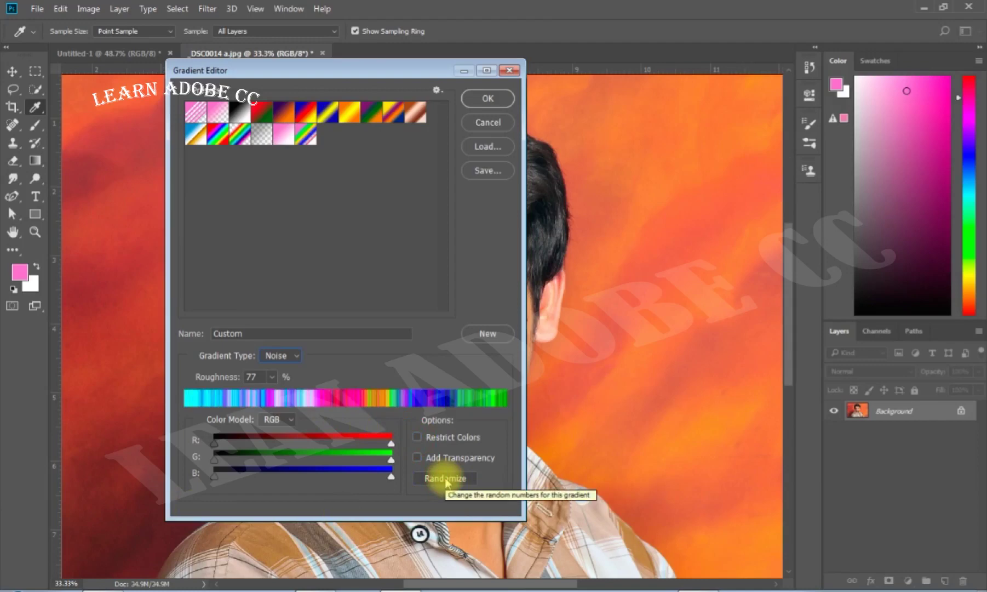
left_click(446, 479)
left_click(445, 479)
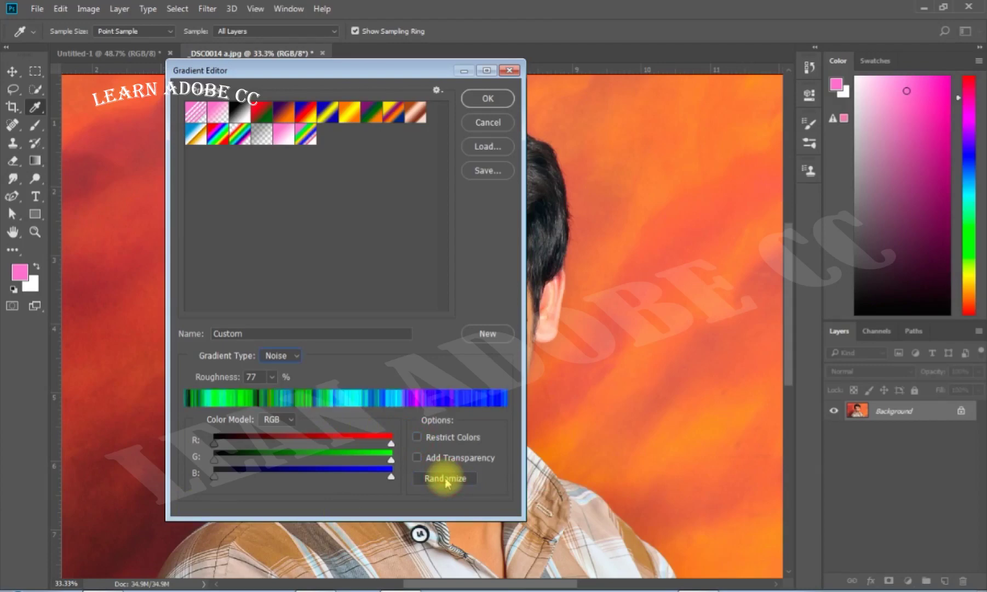
left_click(446, 479)
left_click(445, 478)
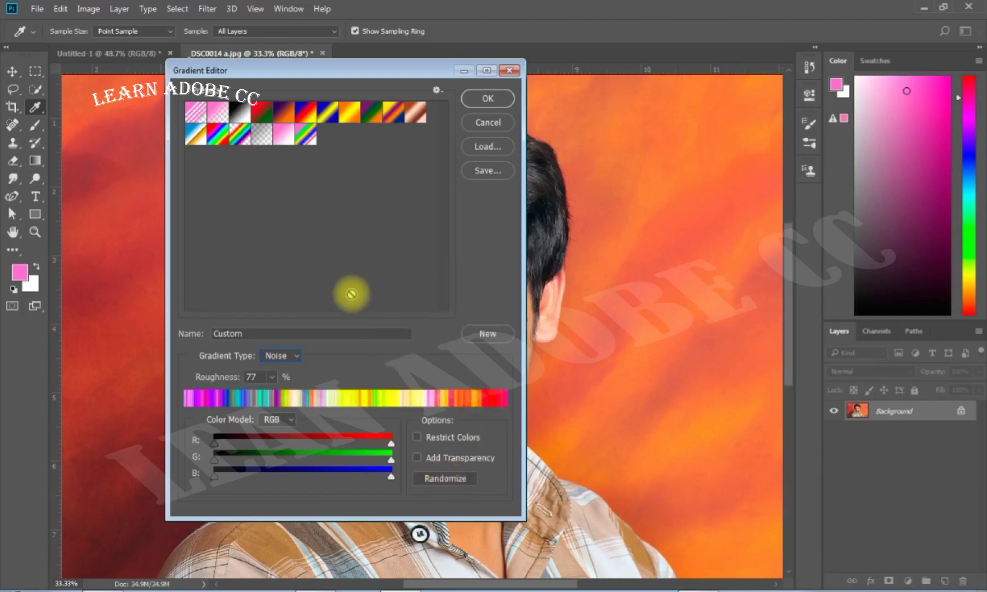
left_click_drag(418, 73, 389, 82)
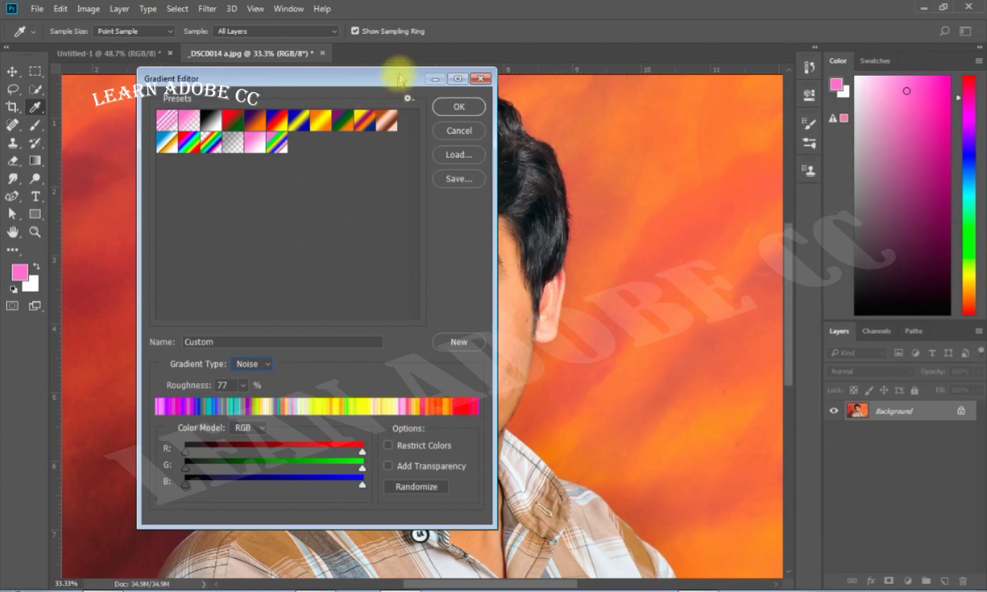
left_click(460, 106)
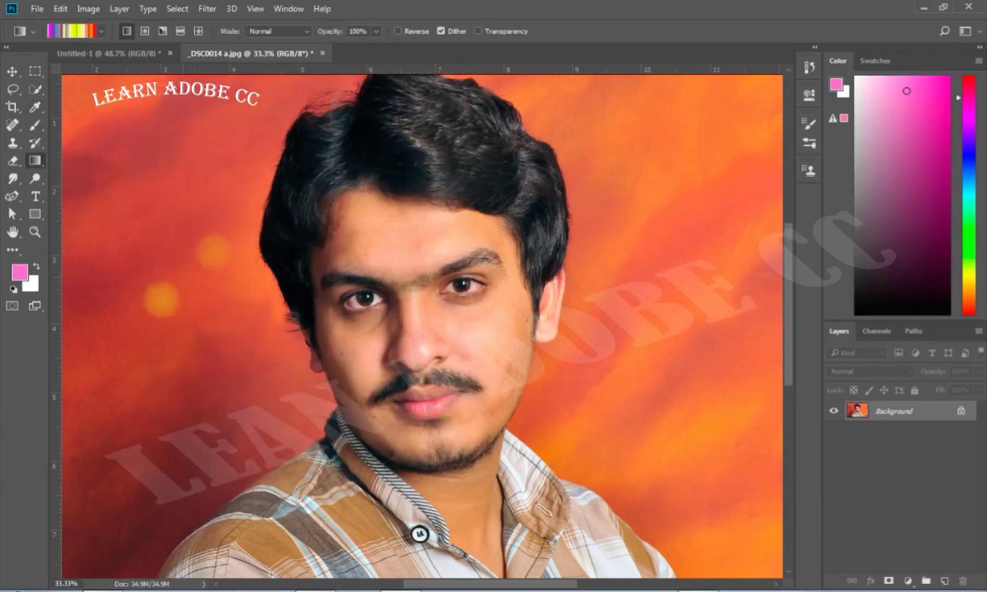
- Drag the noise gradient diagonally across the portrait at full opacity, then undo it
left_click(102, 31)
left_click(102, 31)
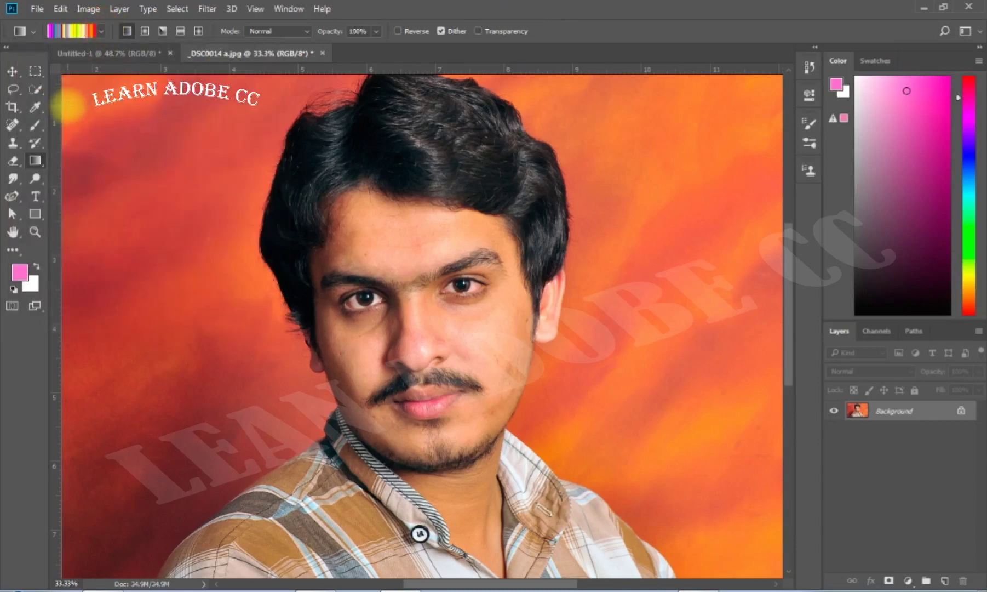
left_click_drag(90, 97, 613, 449)
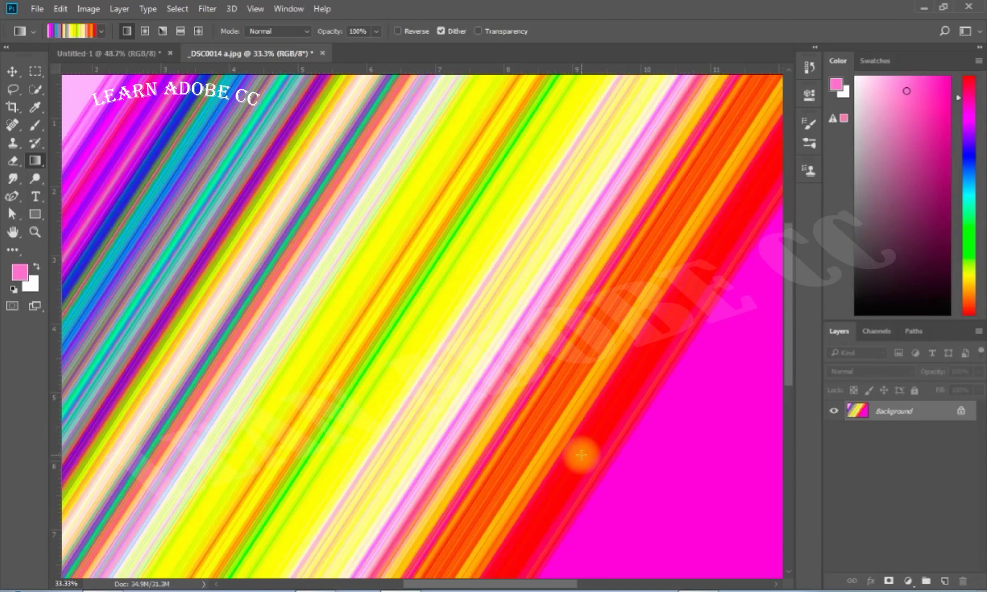
key("ctrl+z")
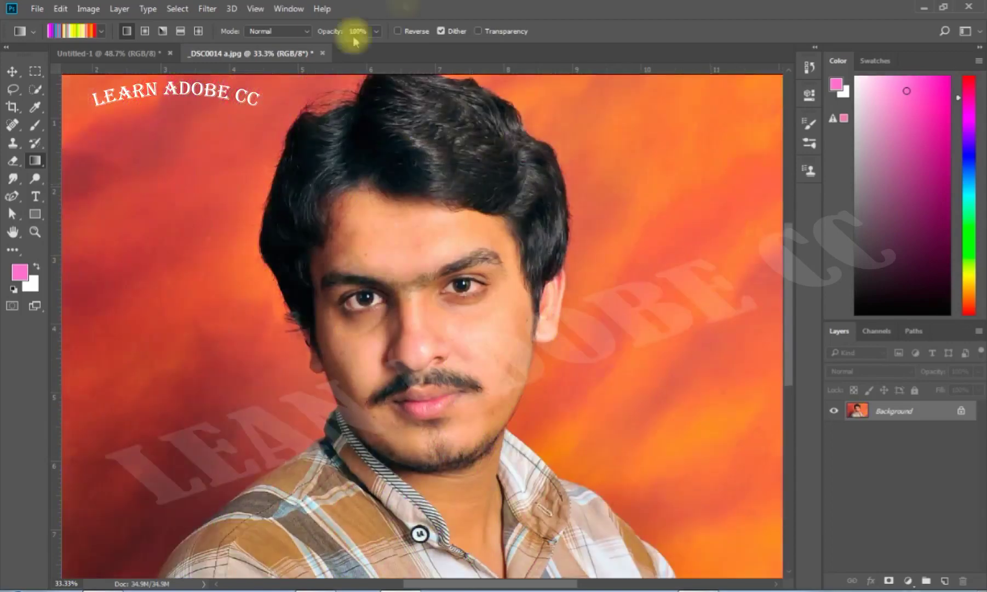
- Set gradient opacity to 11%, drag a diagonal gradient across the photo, then undo
left_click(377, 31)
left_click_drag(380, 47, 315, 72)
left_click_drag(108, 95, 701, 443)
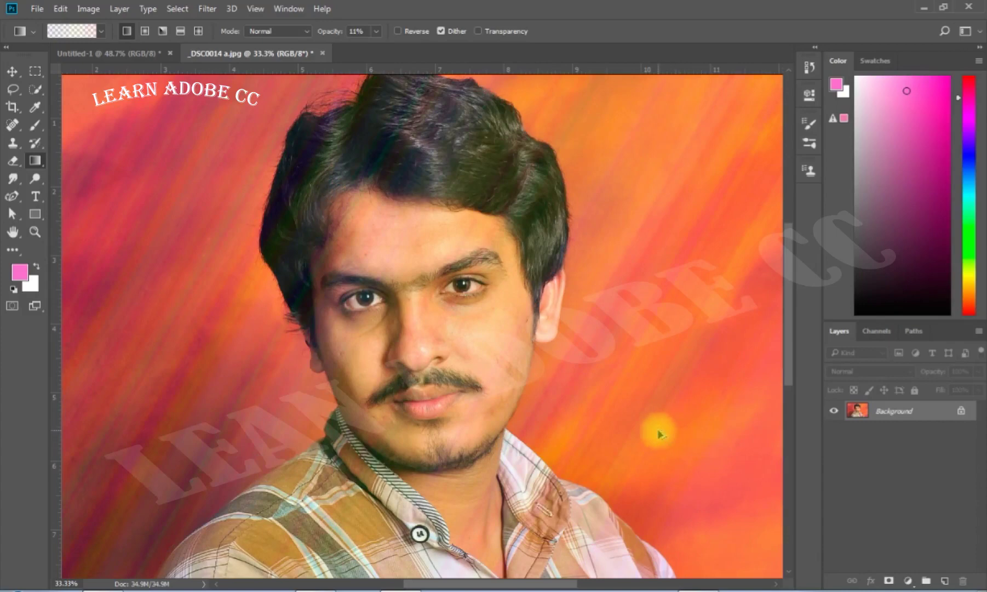
key("ctrl+z")
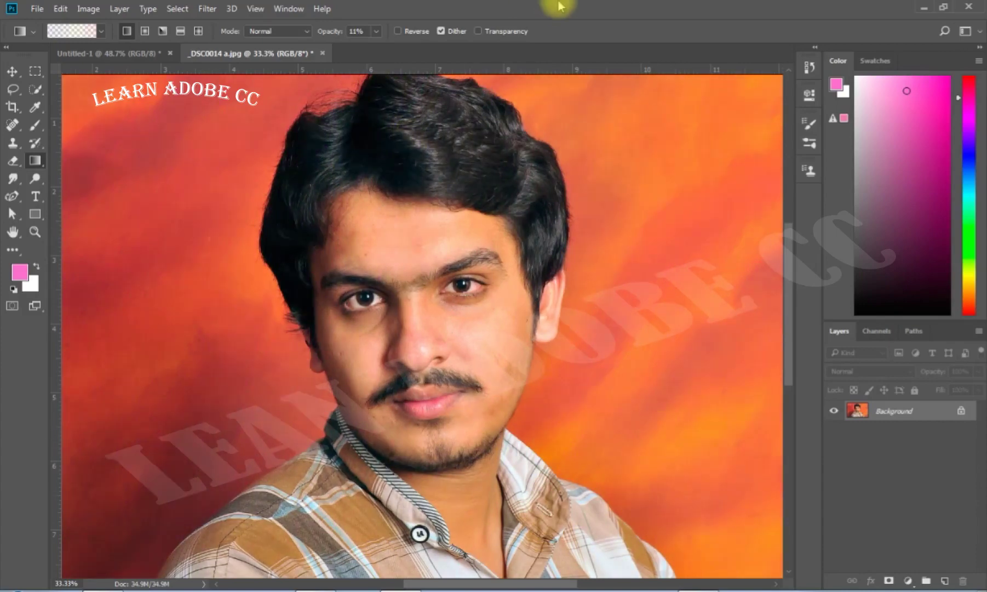
- Switch from the Gradient tool to the Paint Bucket Tool
right_click(37, 160)
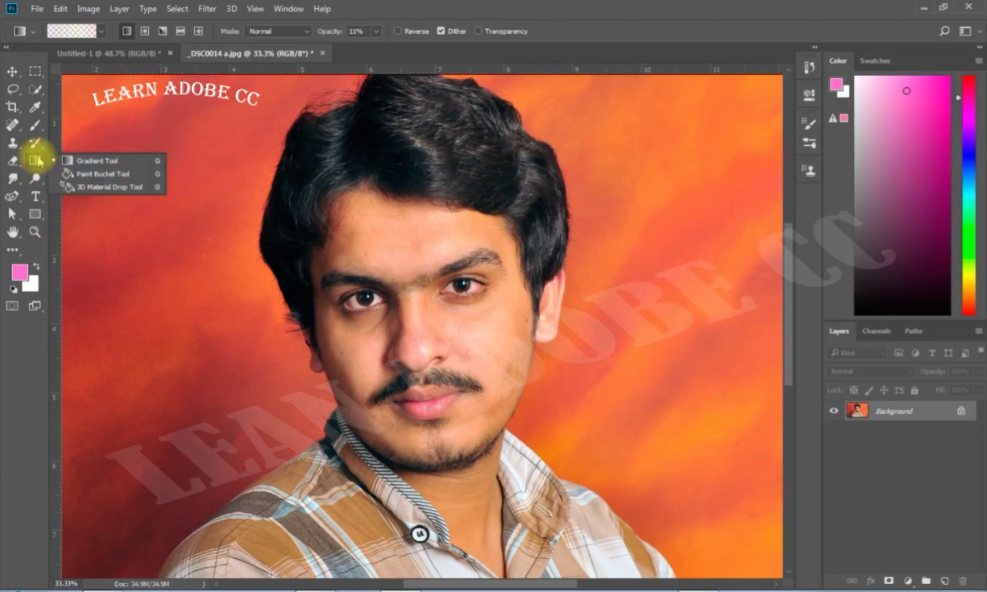
left_click(99, 174)
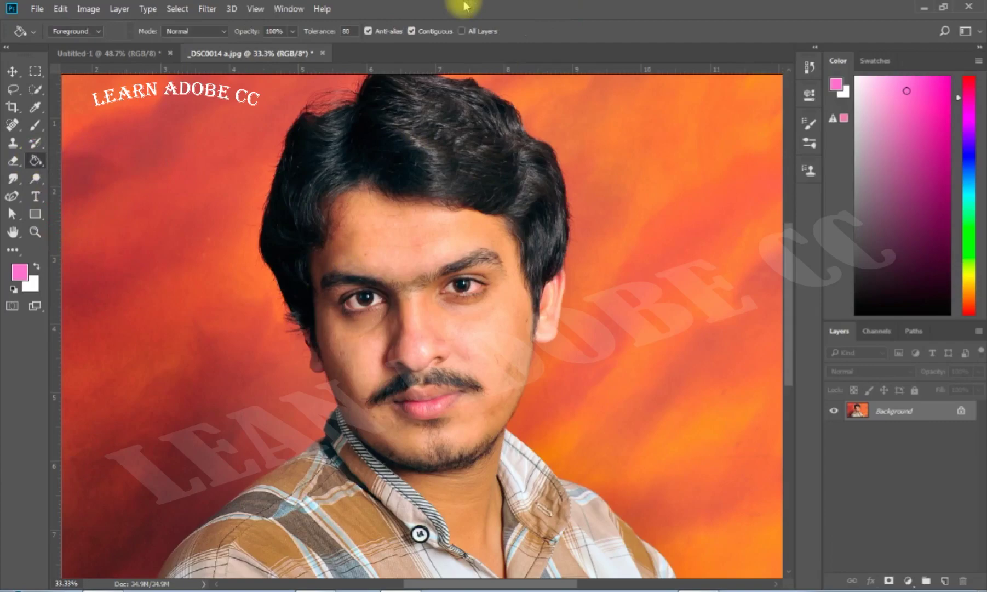
key("alt+space")
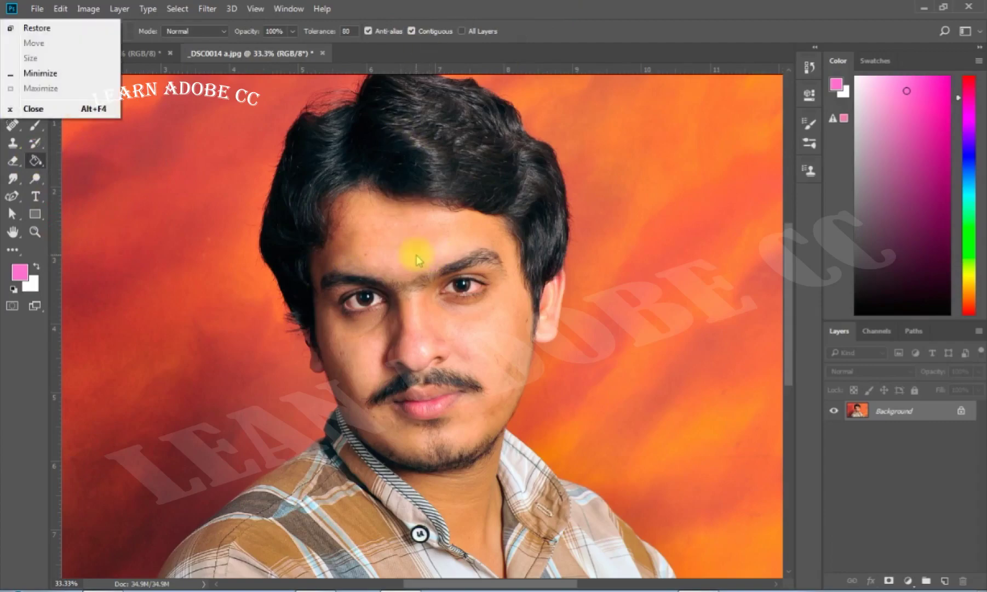
left_click(481, 8)
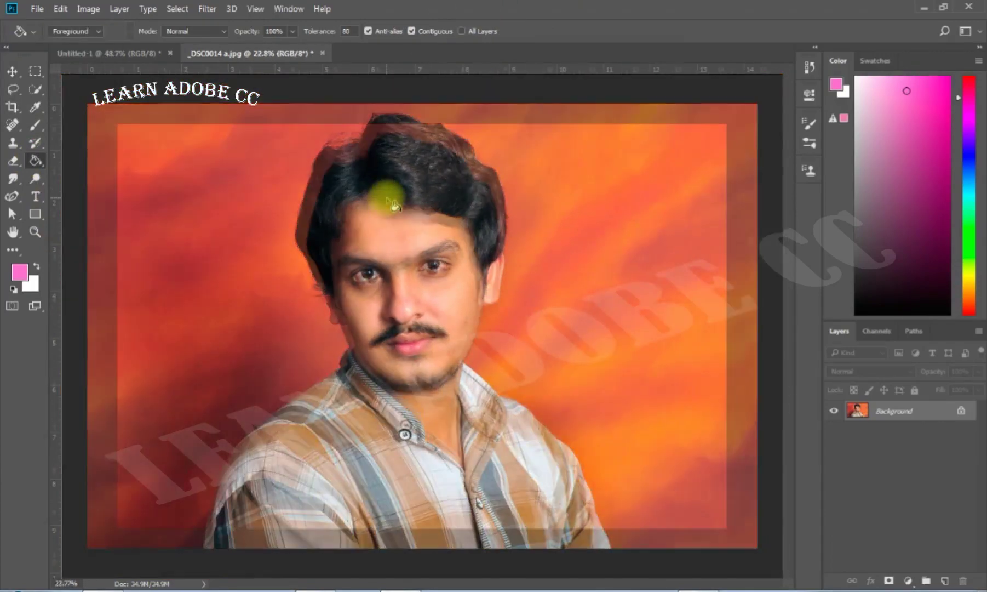
scroll(393, 204, "down", 2)
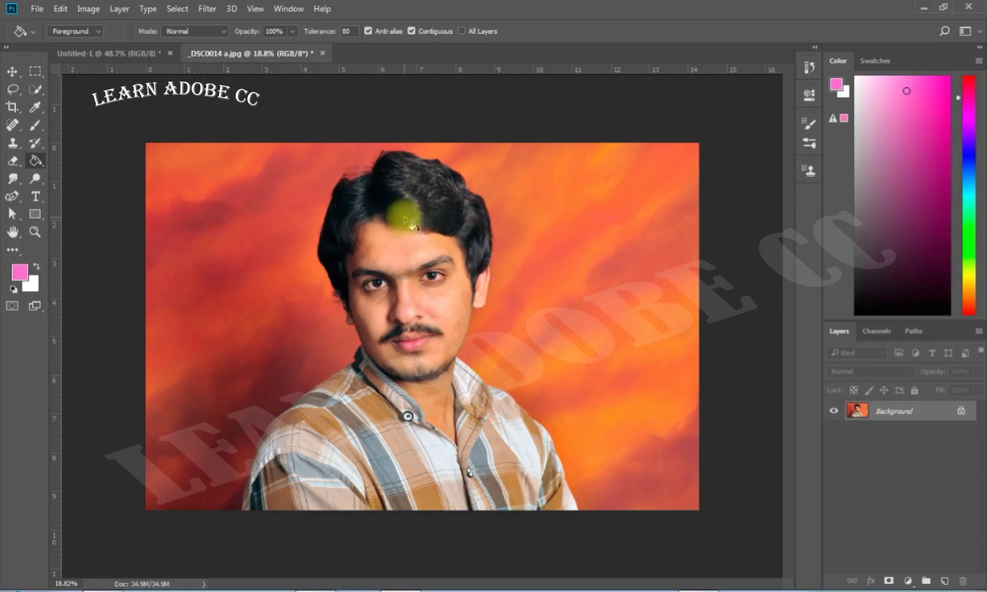
- Set the foreground colour to bright green in the Color Picker
left_click(21, 273)
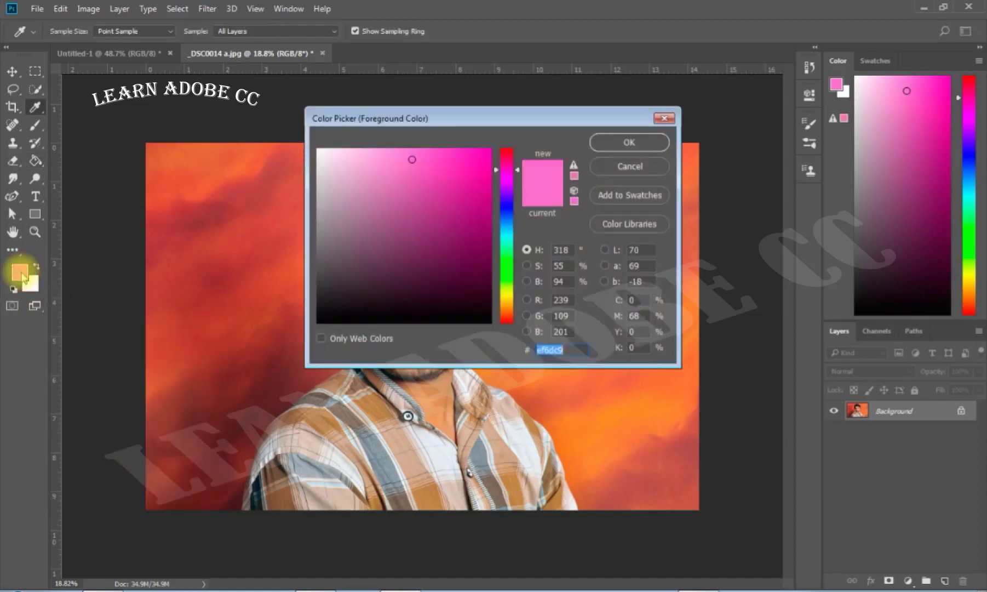
left_click(499, 217)
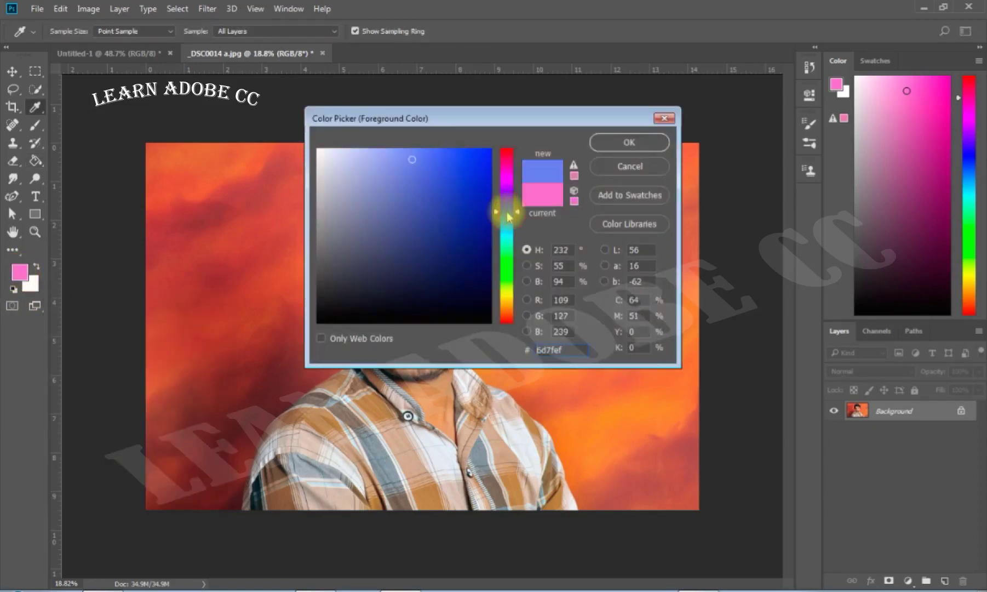
left_click(508, 268)
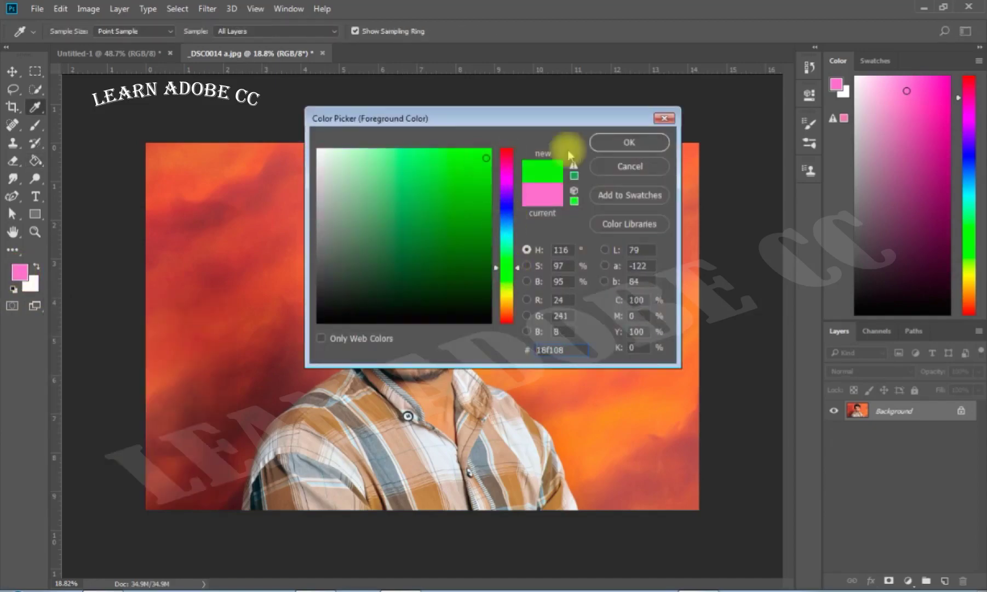
left_click(616, 144)
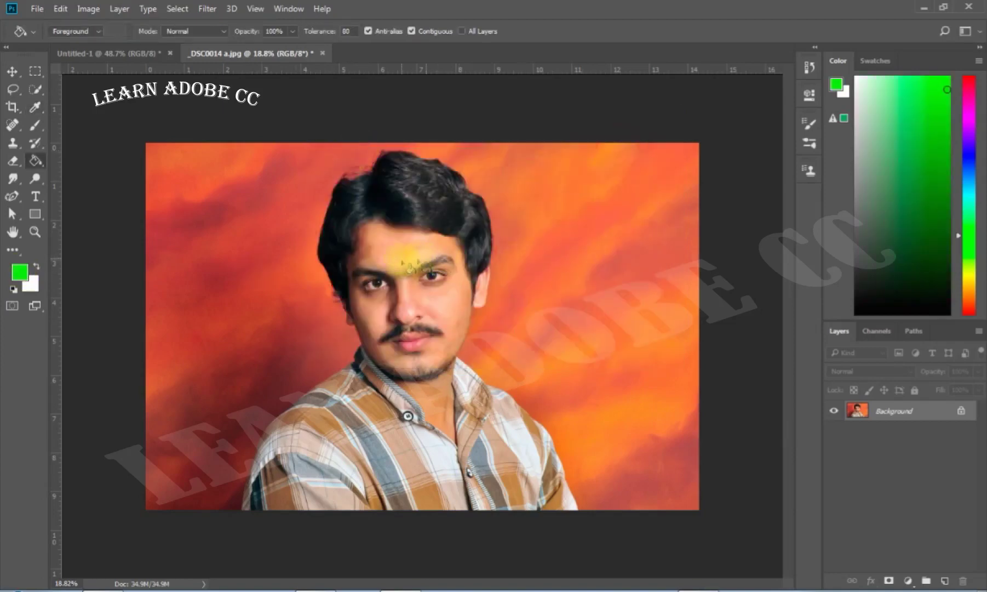
- Bucket-fill the blank Untitled-1 canvas green, then change the foreground colour to magenta
left_click(98, 53)
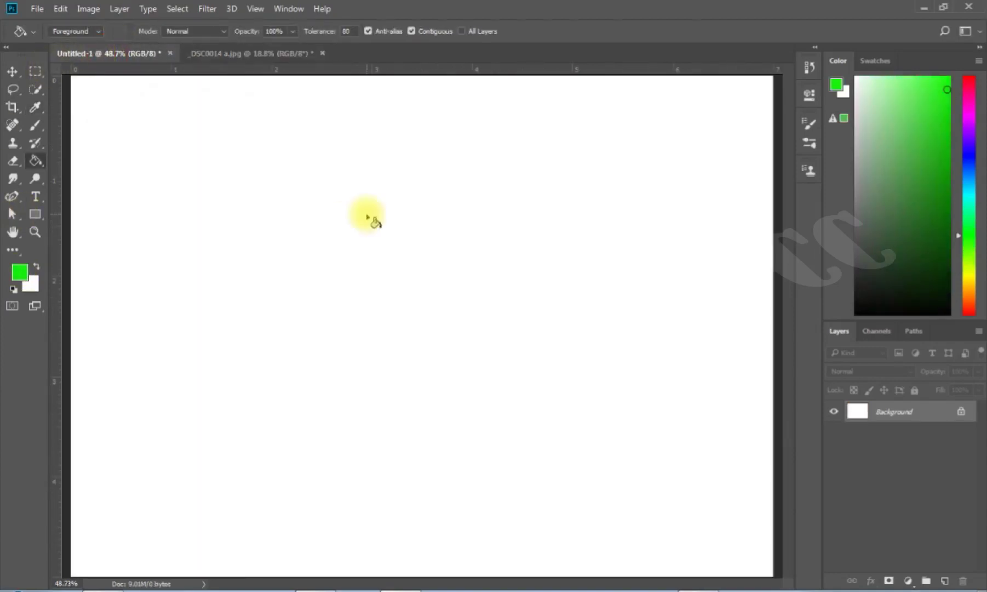
left_click(397, 278)
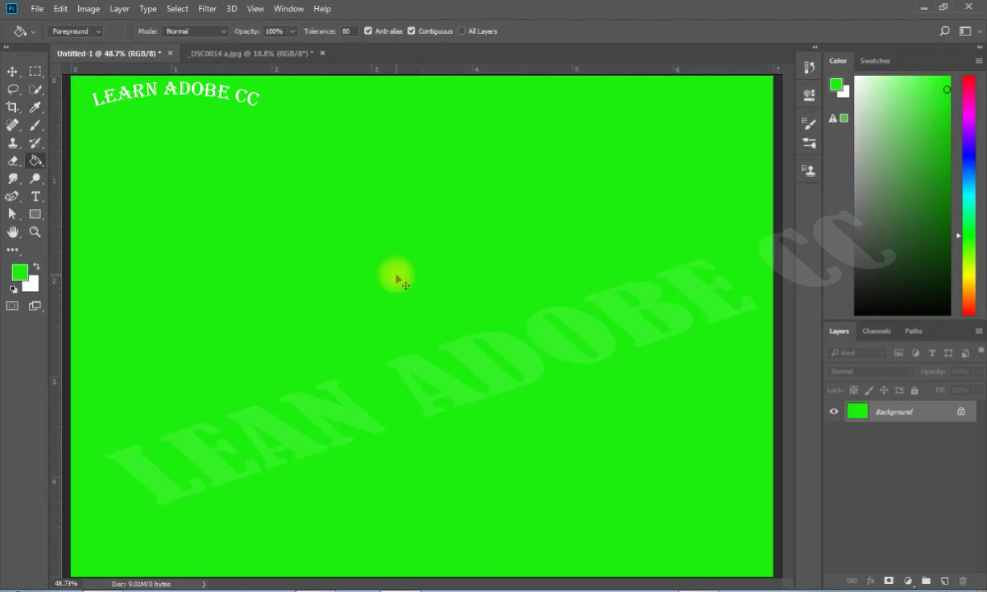
scroll(384, 263, "down", 3)
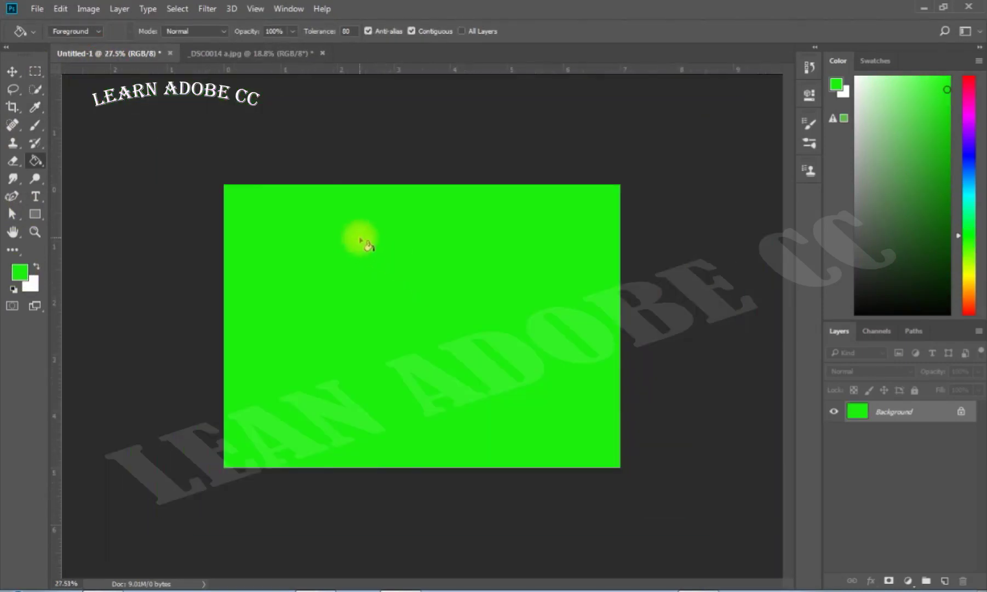
left_click(20, 272)
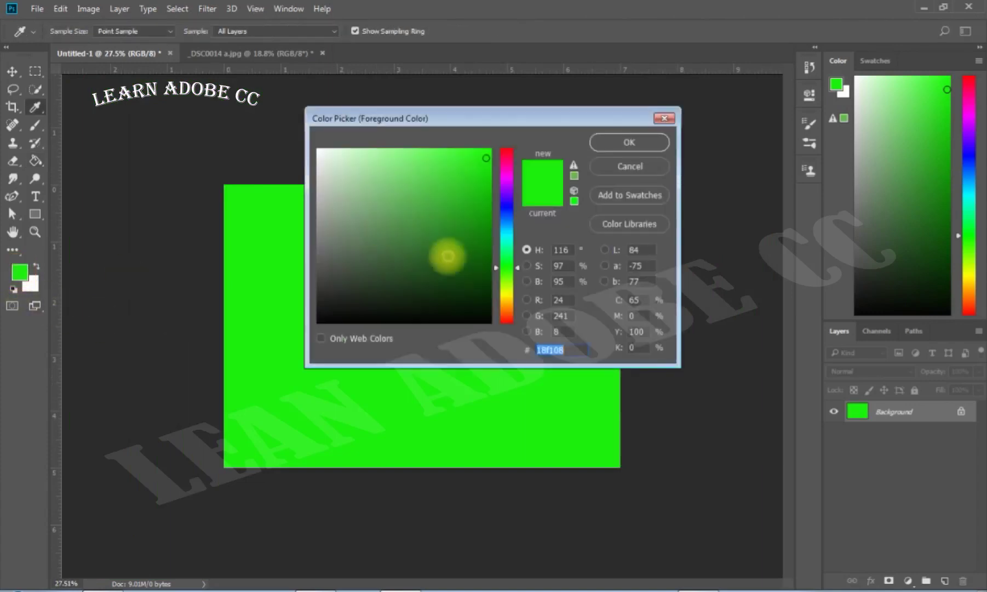
left_click_drag(500, 197, 505, 165)
left_click(602, 142)
- Refill the canvas solid magenta and switch the bucket's fill source to Pattern
key("g")
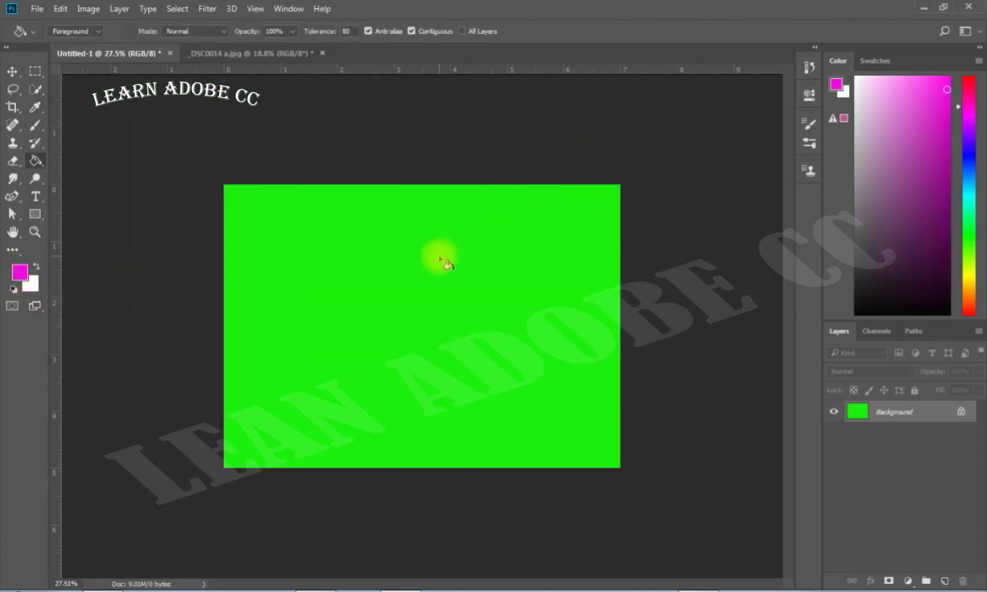
left_click(300, 282)
key("ctrl+z")
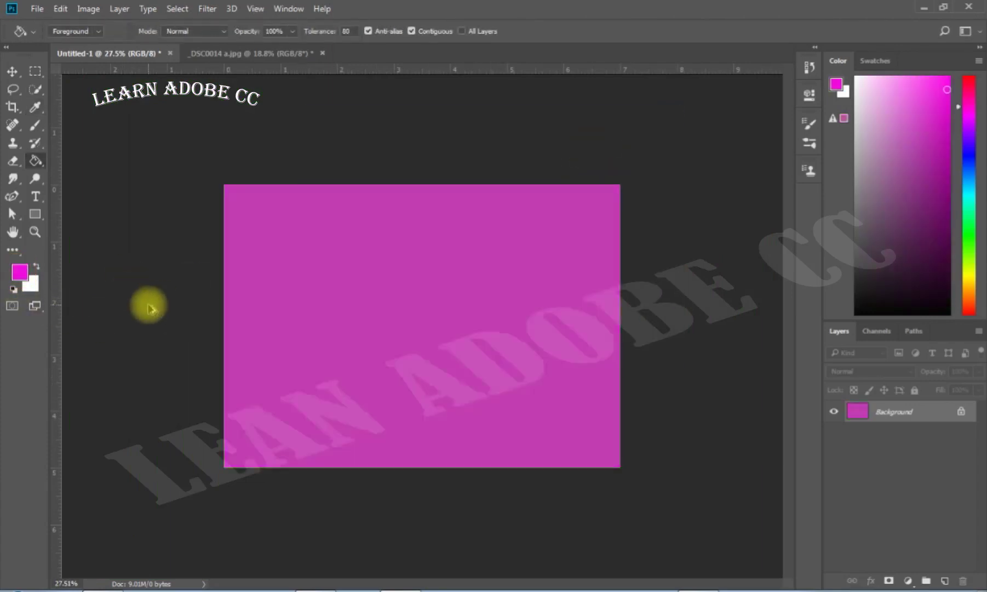
key("ctrl+z")
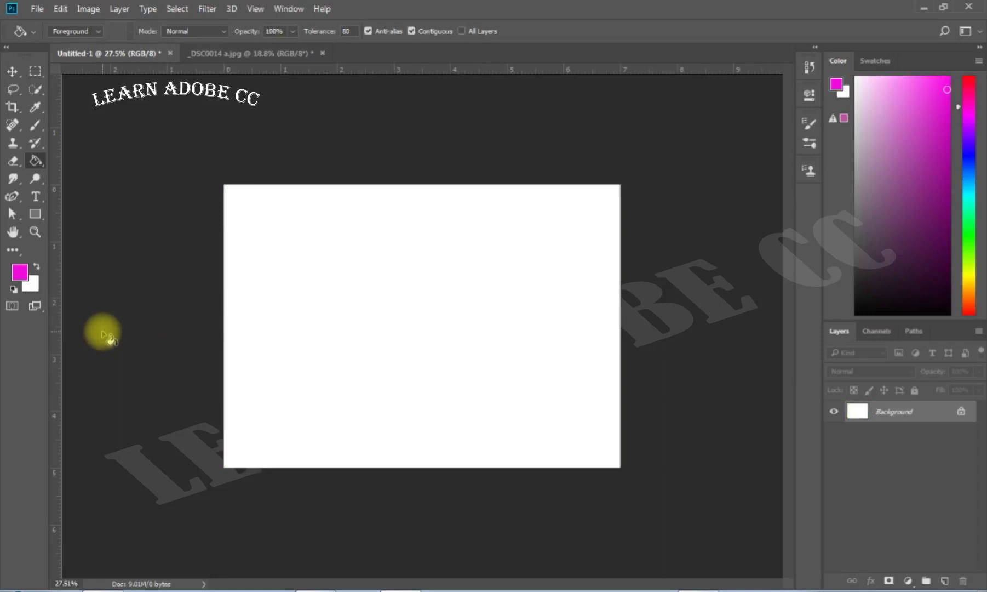
key("alt+BackSpace")
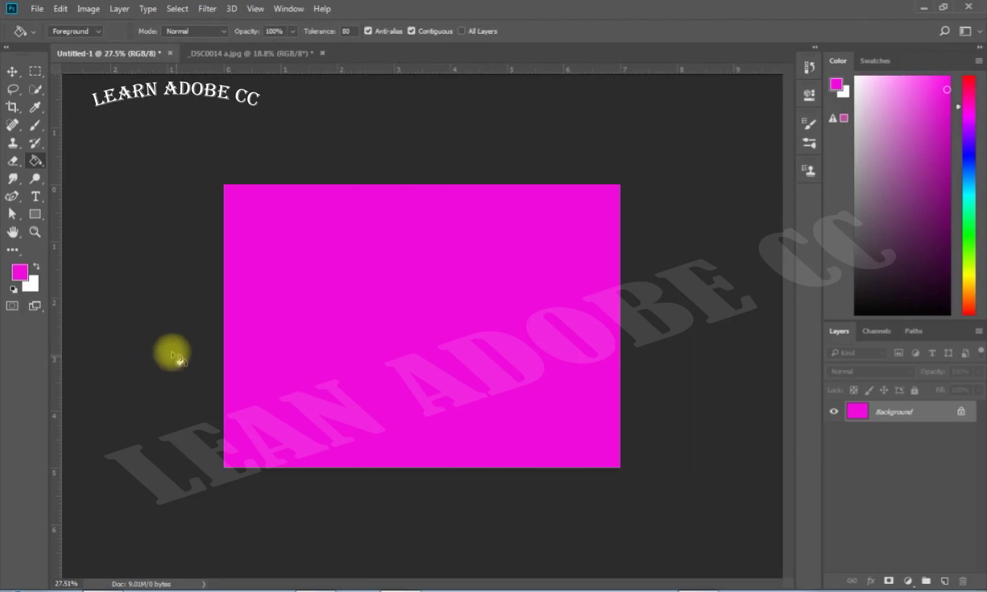
left_click(78, 36)
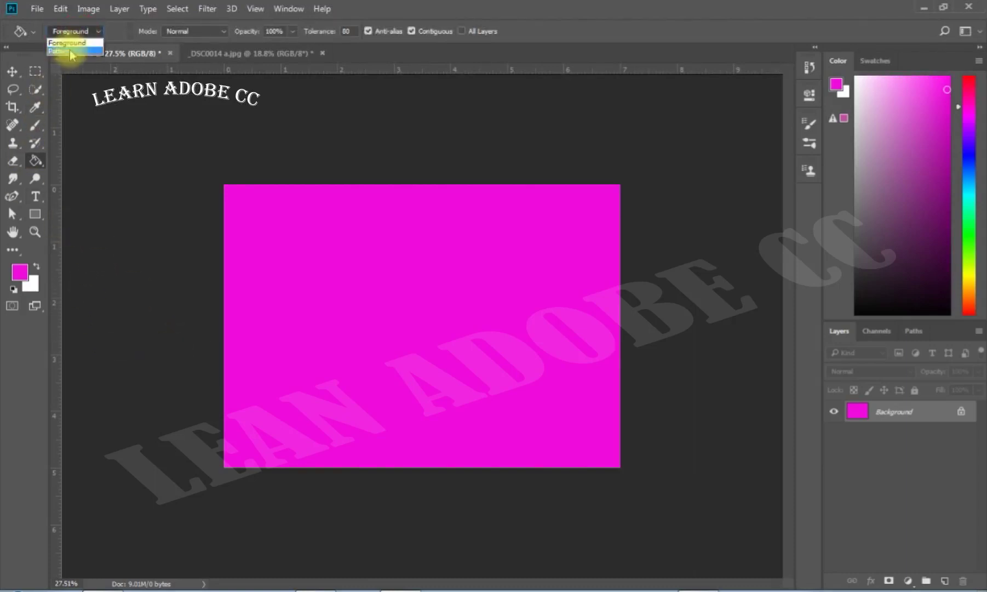
left_click(71, 51)
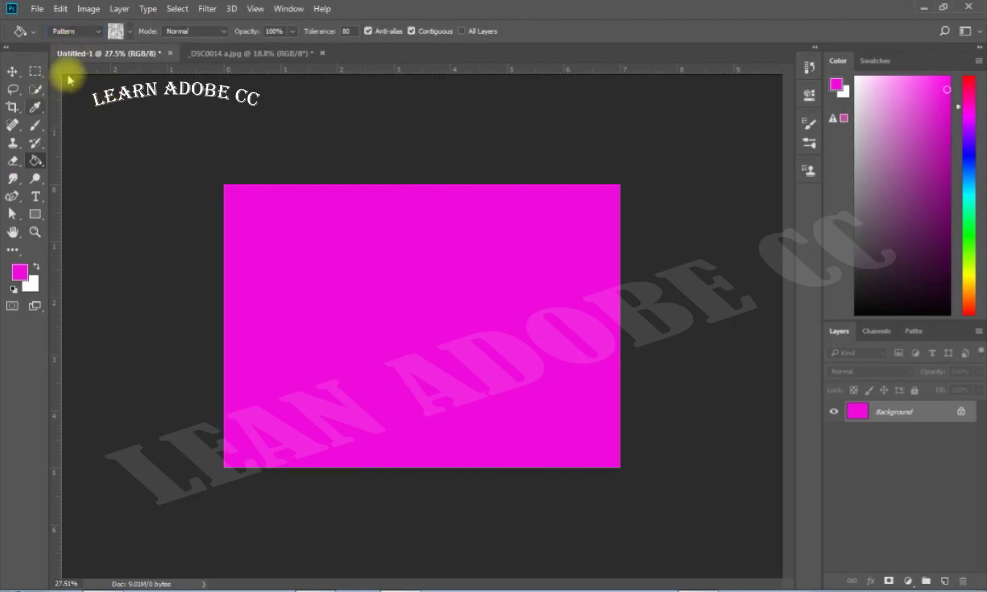
- Choose the white textured pattern from the presets and bucket-fill the Untitled-1 canvas with it
left_click(71, 32)
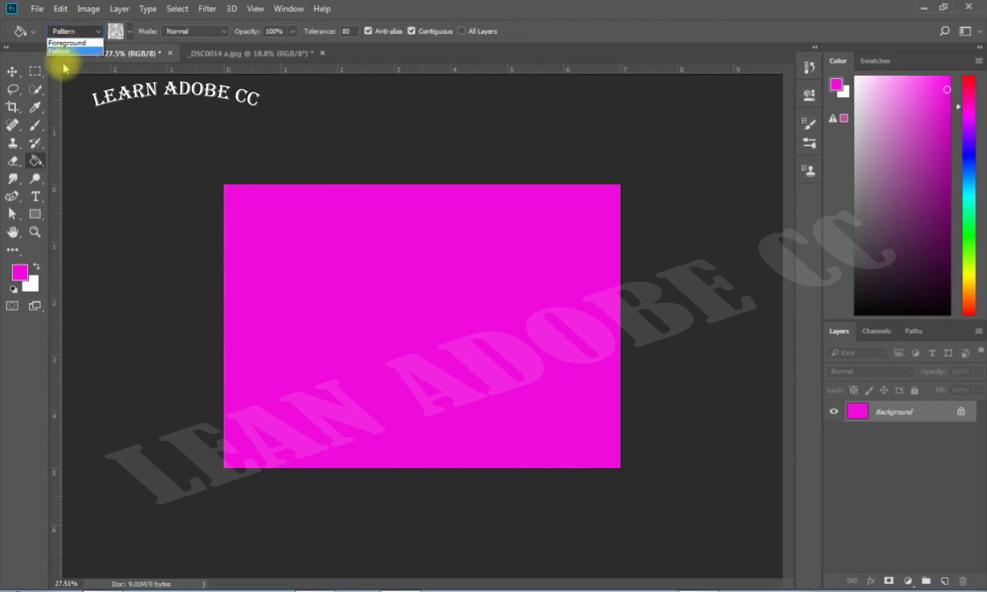
left_click(63, 52)
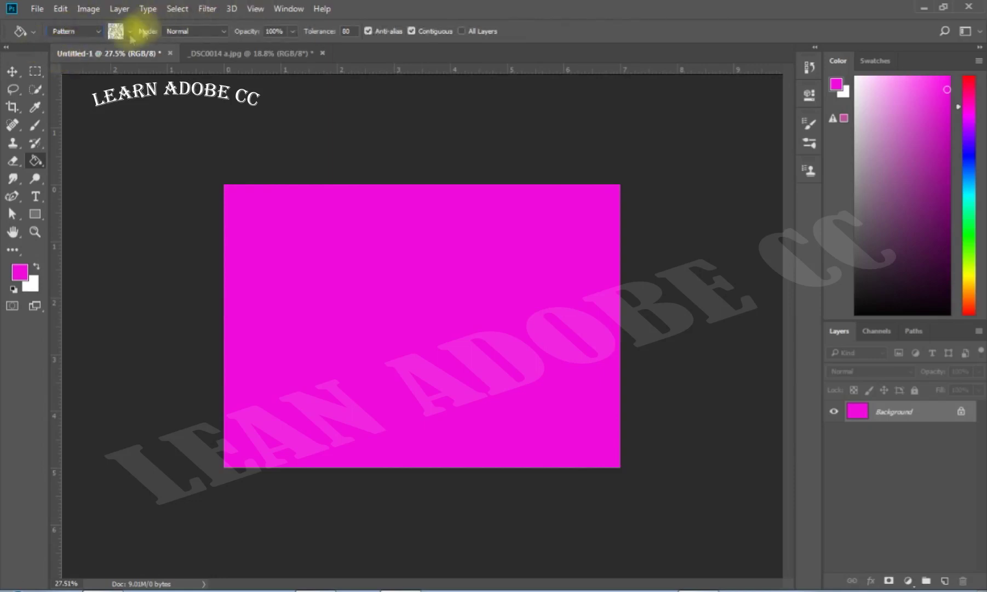
left_click(120, 37)
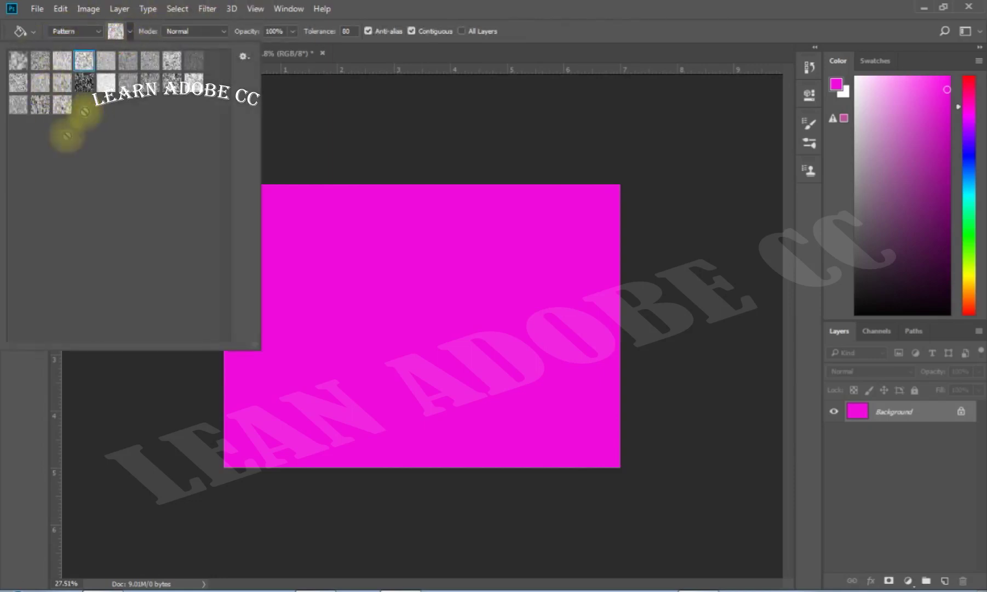
left_click(106, 82)
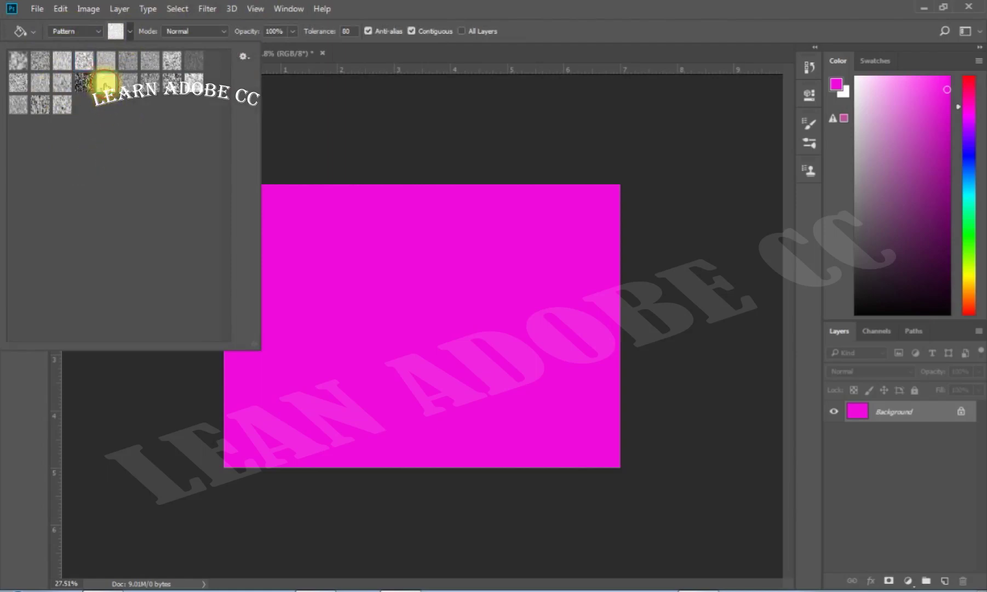
left_click(385, 279)
left_click(331, 260)
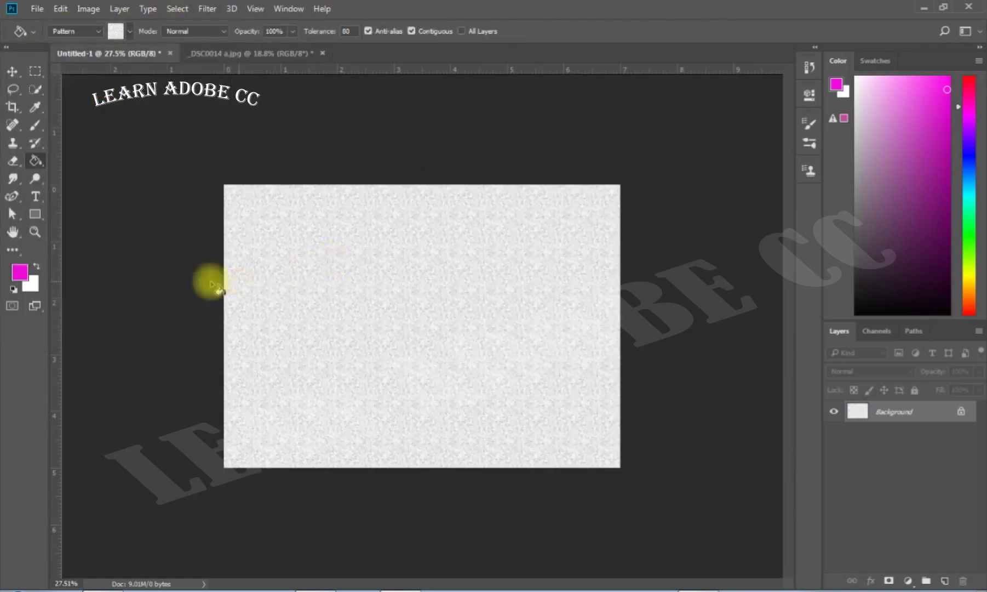
scroll(415, 344, "up", 2)
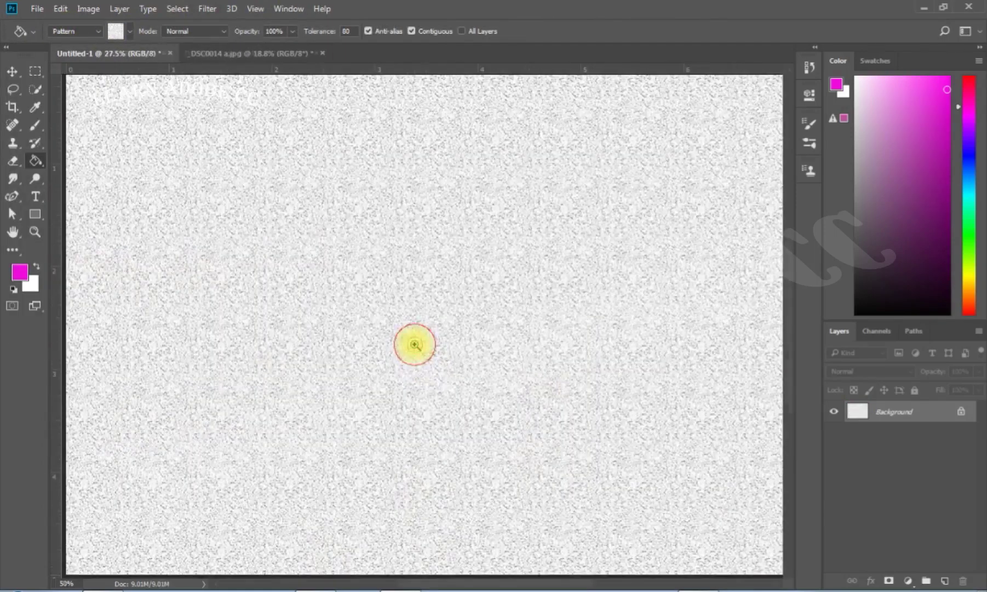
scroll(415, 344, "up", 1)
scroll(415, 345, "up", 1)
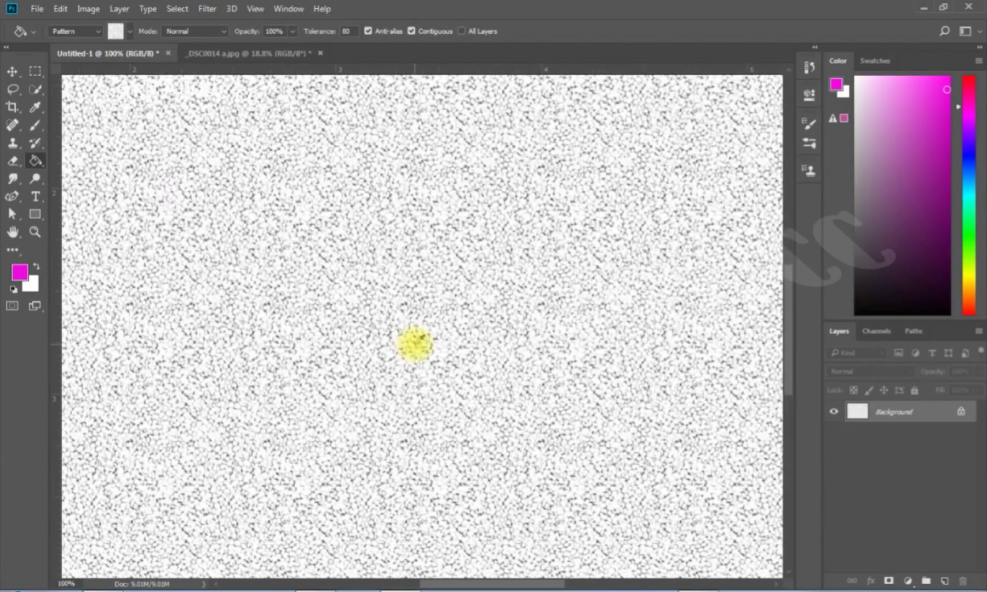
scroll(458, 381, "up", 6)
scroll(352, 313, "left", 5)
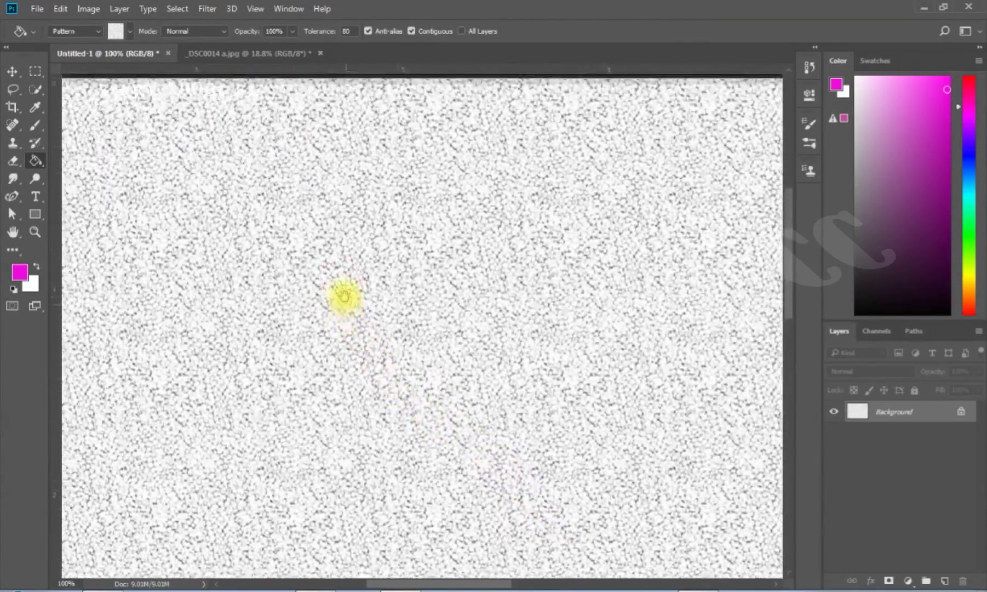
scroll(346, 300, "down", 2)
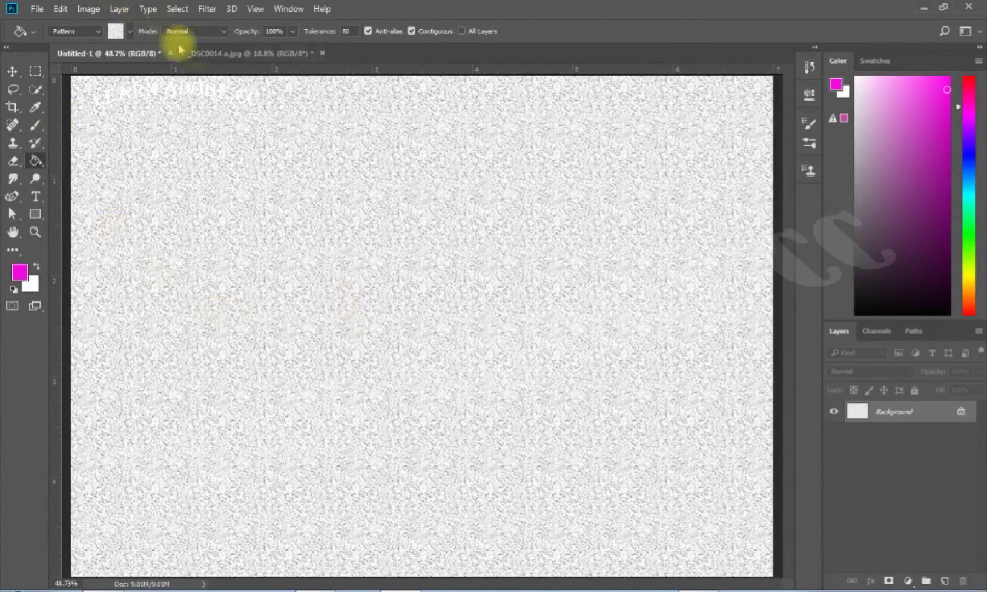
- On _DSC0014 a.jpg, set fill opacity to 28% and pattern-fill the background beside the face
left_click(219, 53)
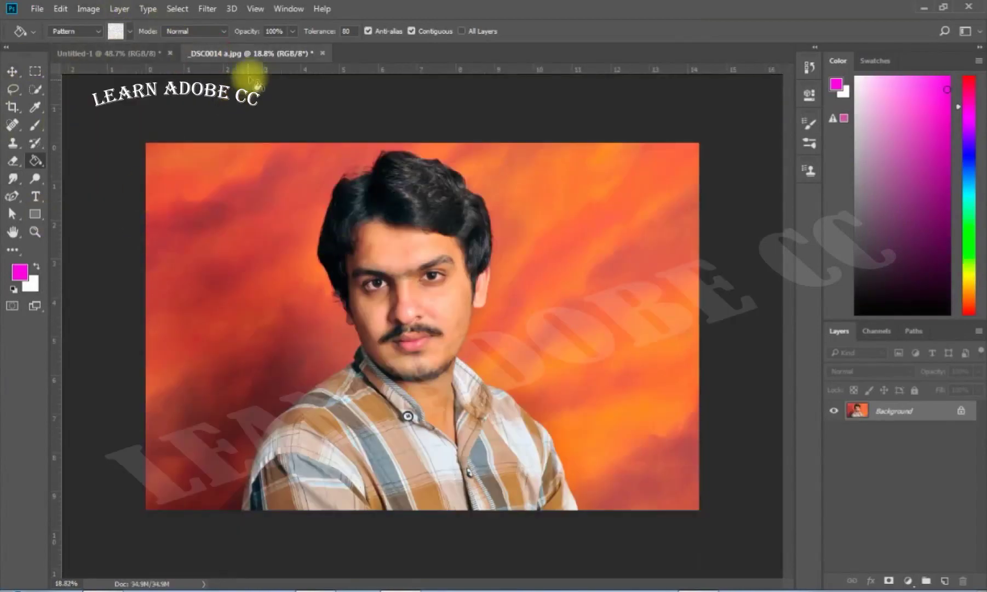
left_click(292, 31)
left_click_drag(291, 49, 250, 53)
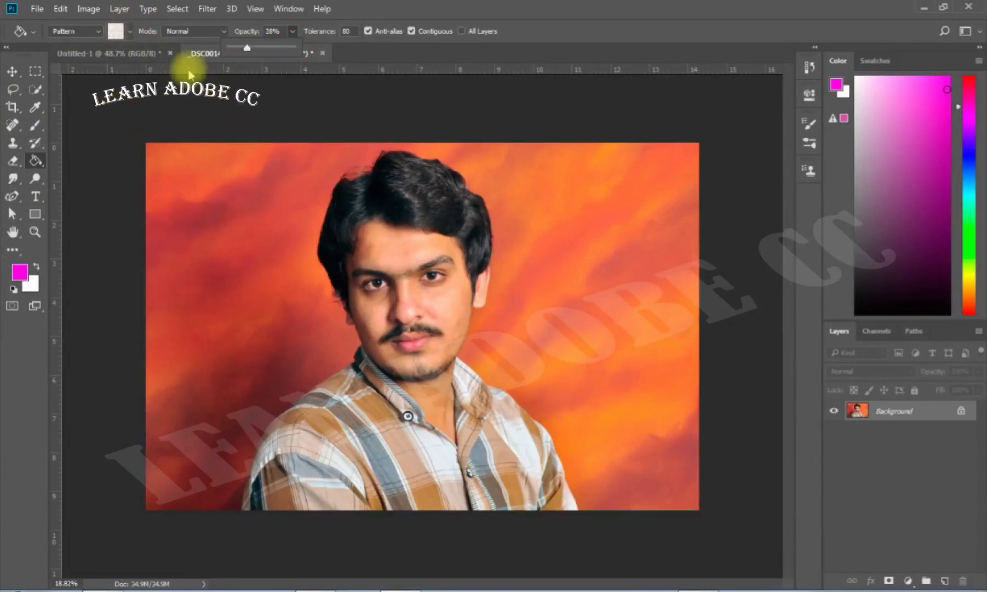
left_click(380, 242)
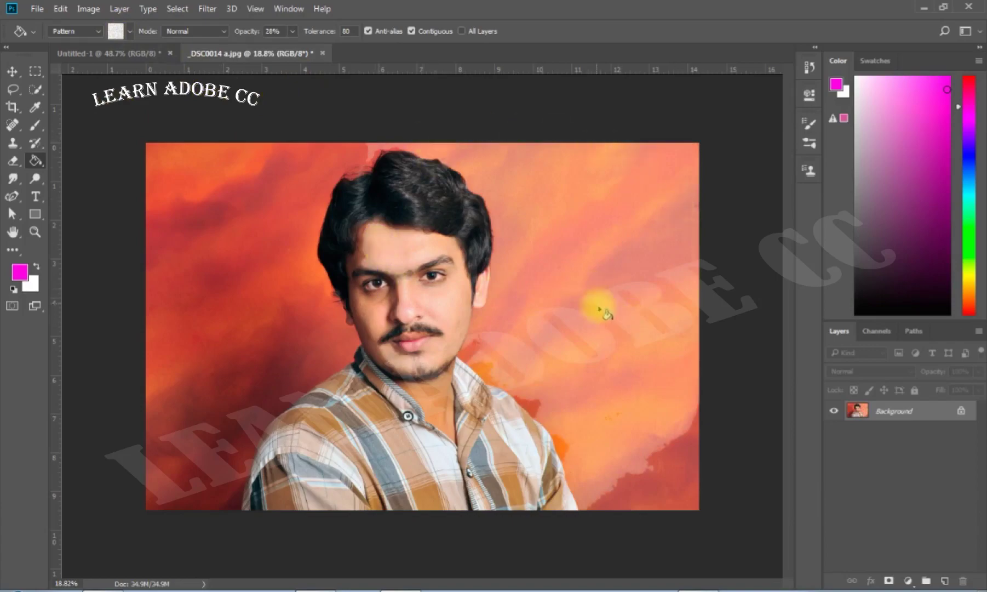
- Zoom in to inspect the faint fill, fit the photo on screen, and undo it
key("ctrl+1")
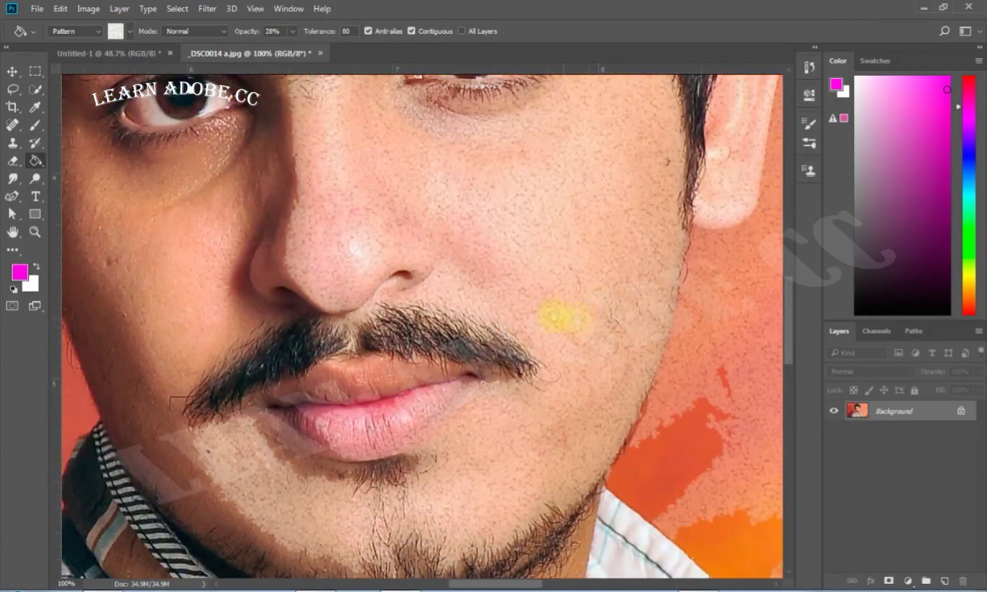
scroll(572, 395, "up", 5)
scroll(573, 297, "up", 4)
scroll(573, 297, "up", 1)
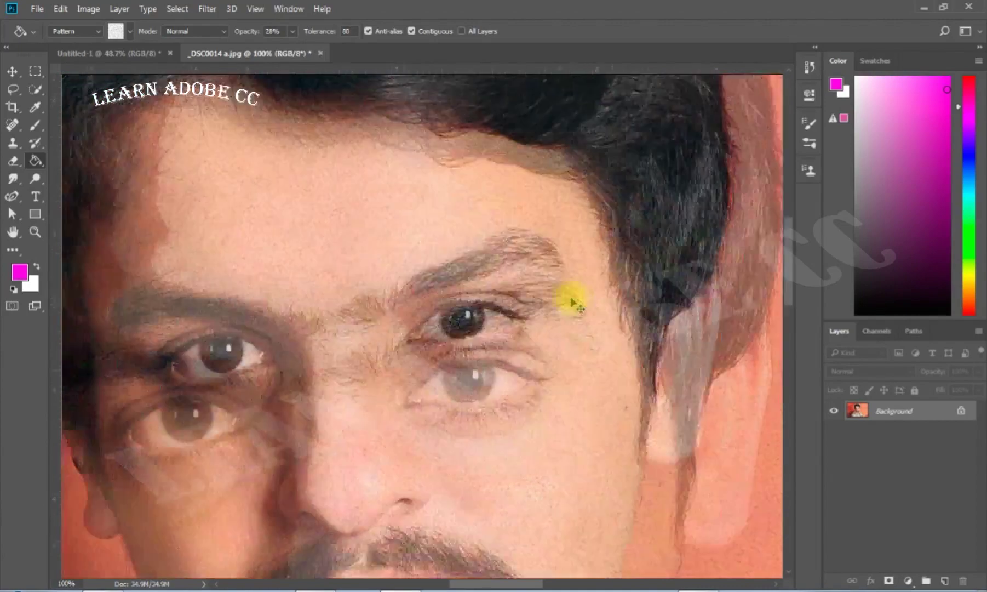
key("ctrl+0")
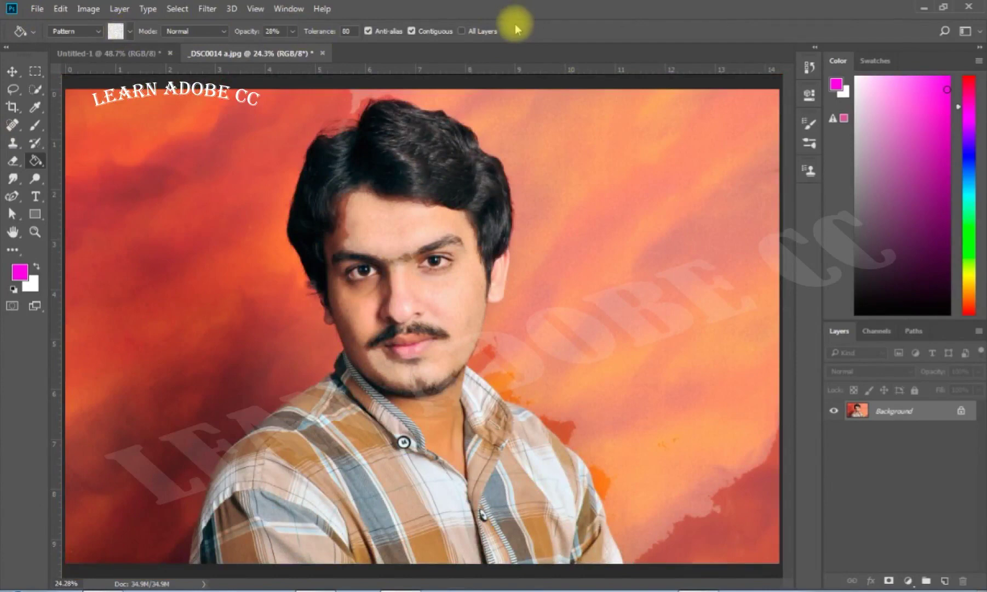
key("ctrl+z")
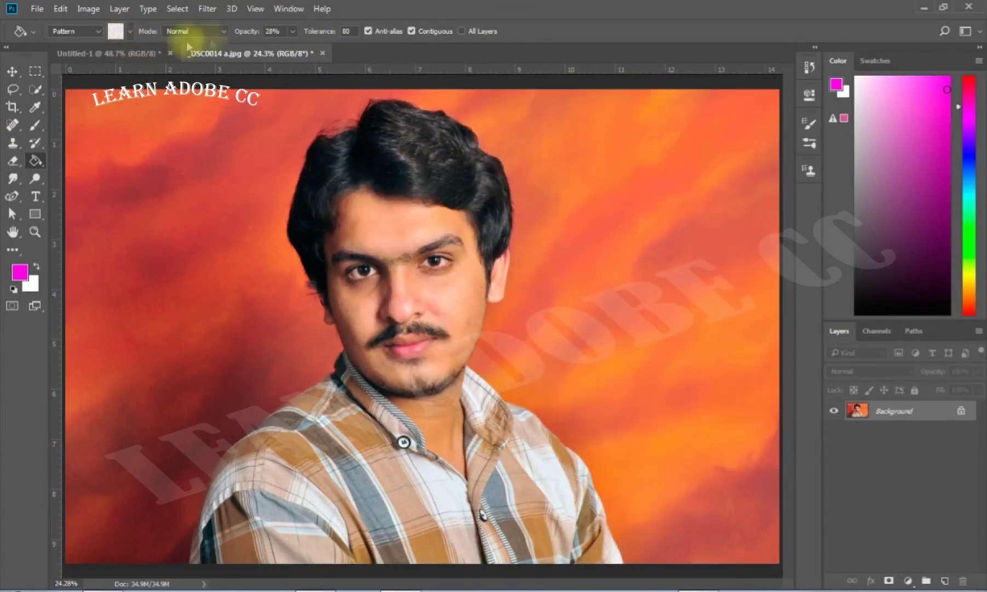
- Try an Overlay-mode pattern fill near the forehead, then undo it
left_click(207, 32)
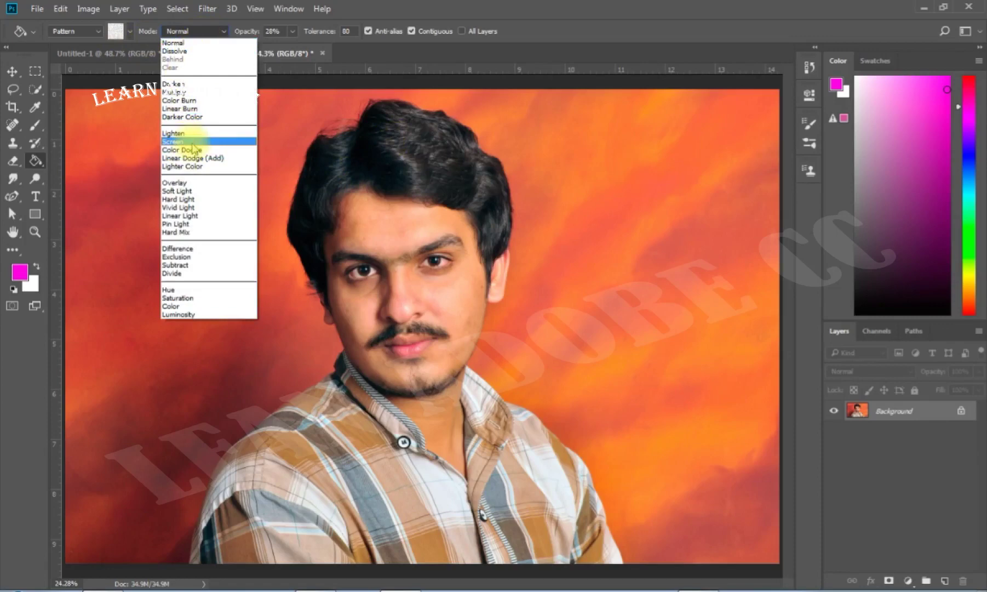
left_click(175, 183)
left_click(386, 248)
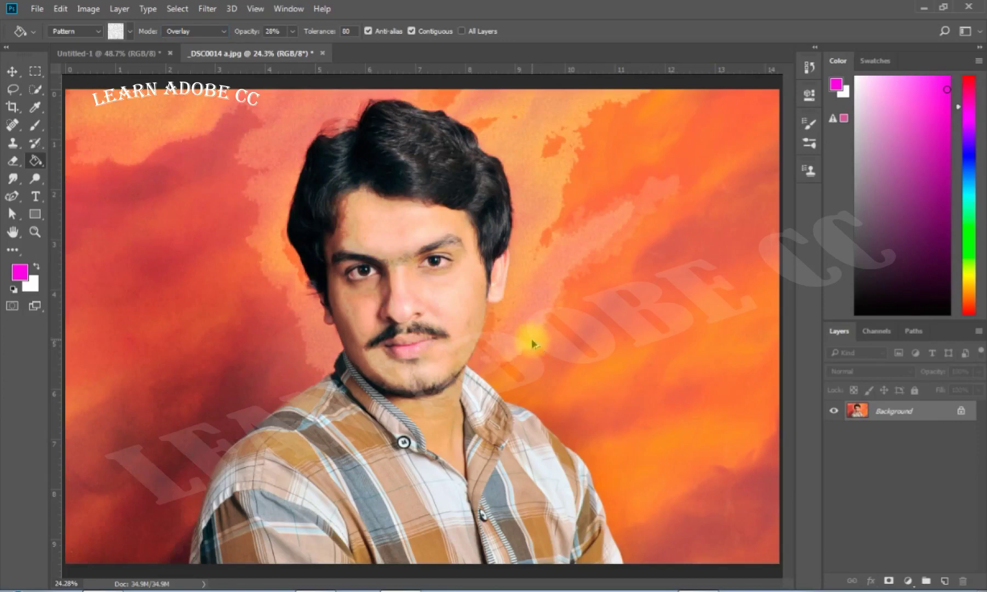
key("ctrl+z")
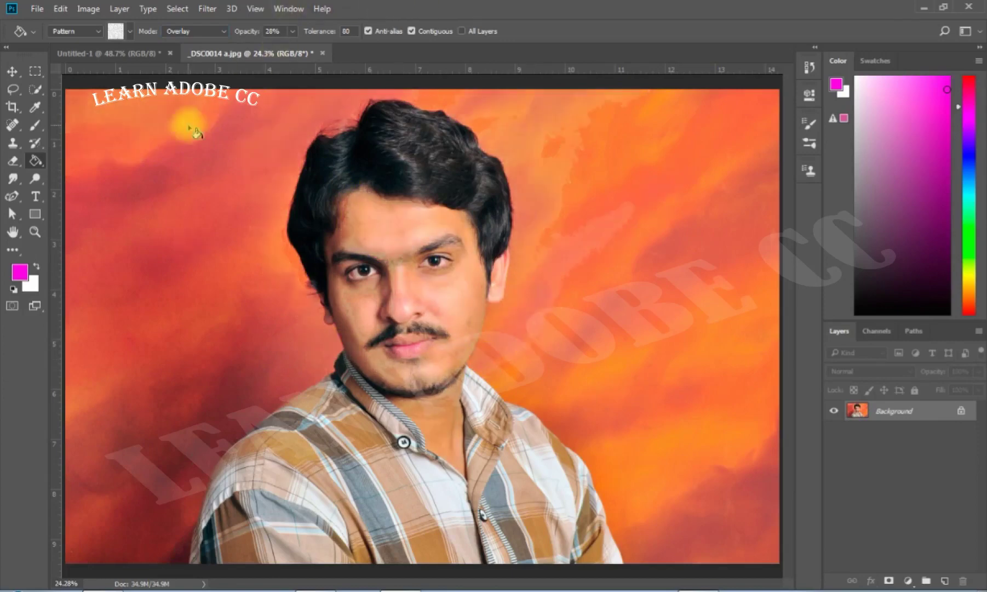
- Set opacity to 100% and mode to Normal, pattern-fill the portrait, then undo
left_click(292, 31)
left_click_drag(289, 47, 412, 59)
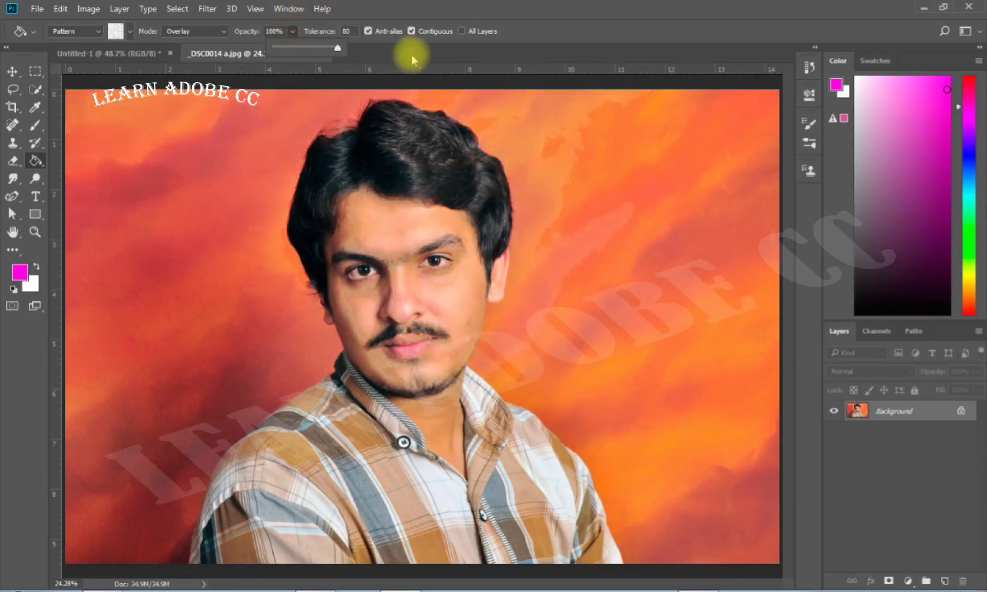
left_click(577, 7)
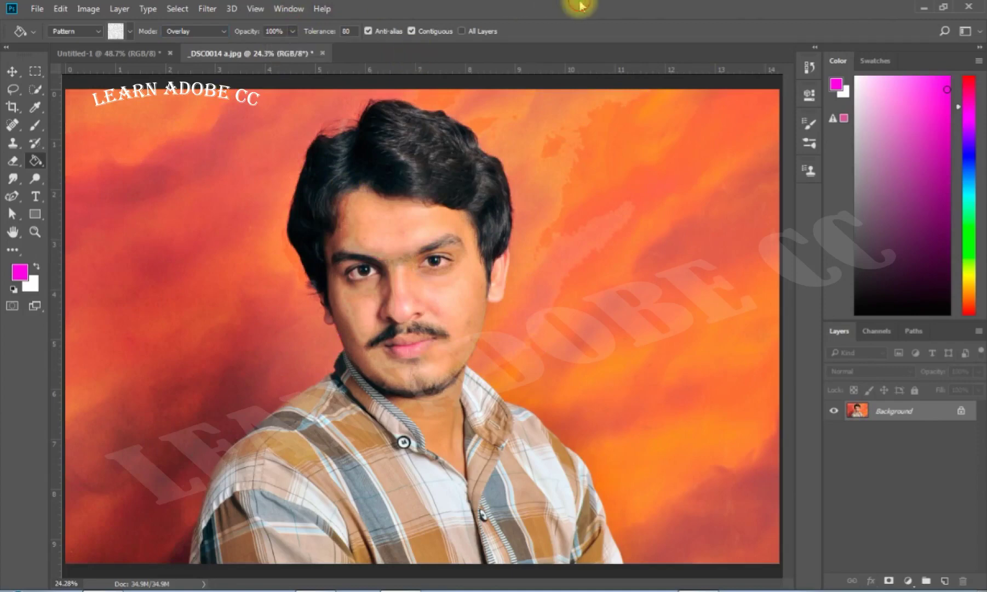
left_click(226, 34)
left_click(181, 44)
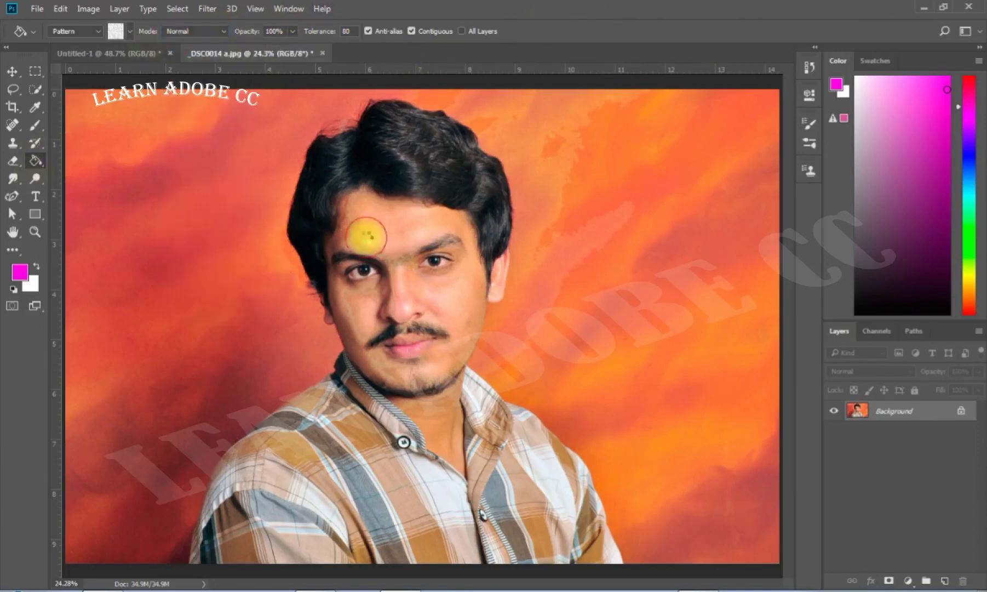
left_click(366, 237)
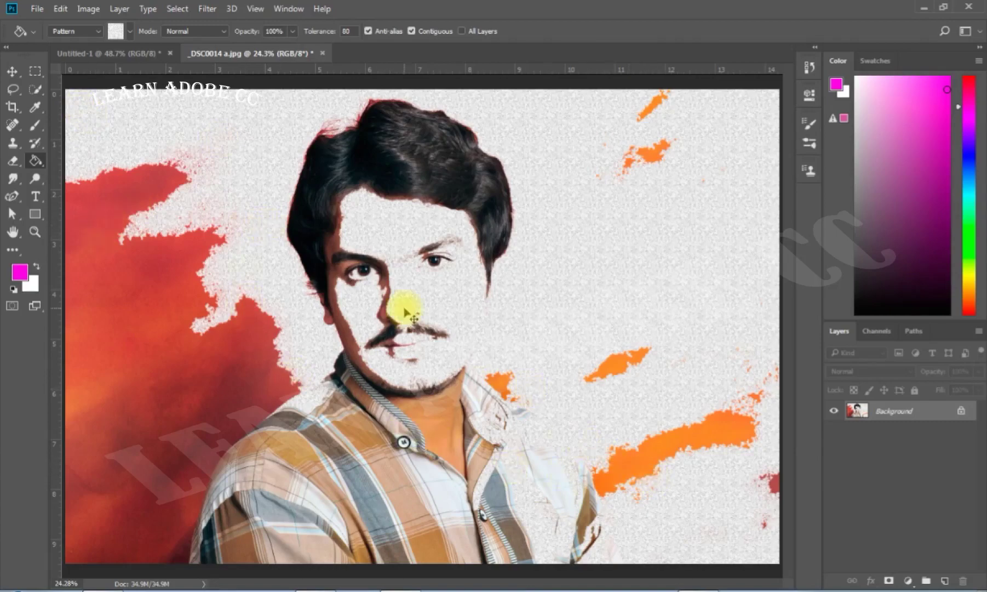
key("ctrl+z")
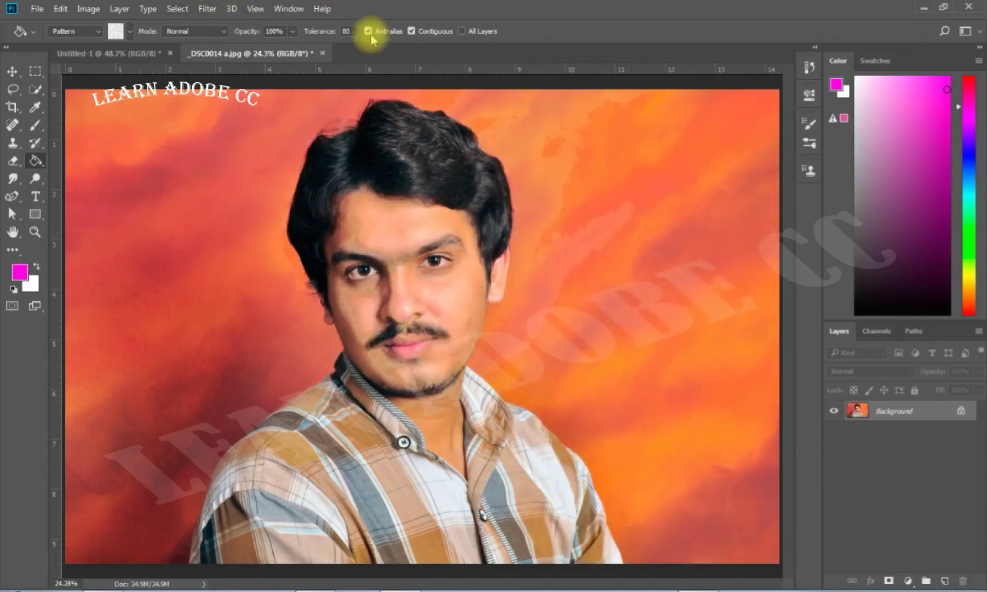
- Pattern-fill the forehead at tolerance 30 and zoom to 100% to inspect it
left_click(324, 34)
type("30")
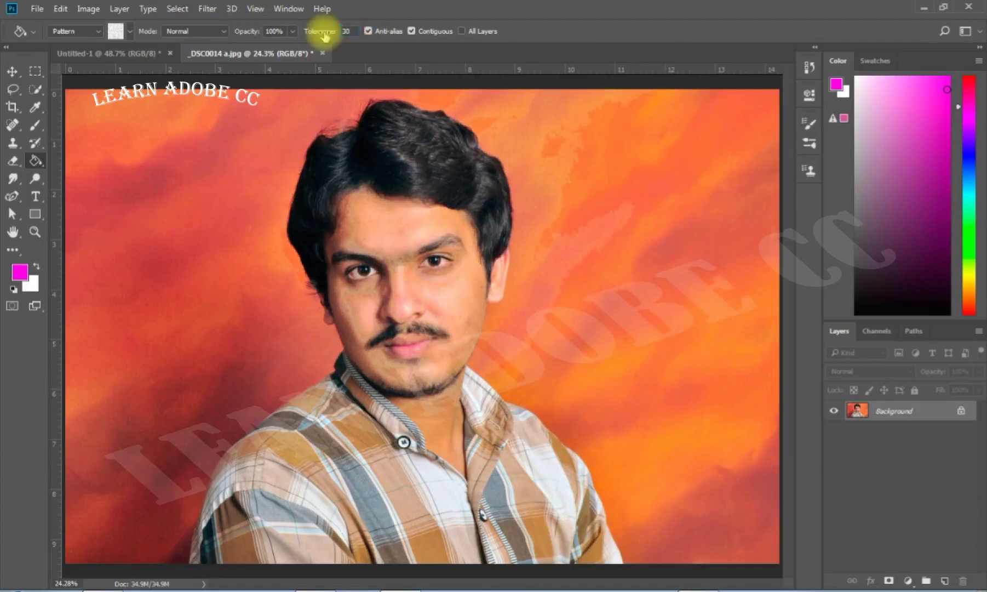
left_click(382, 225)
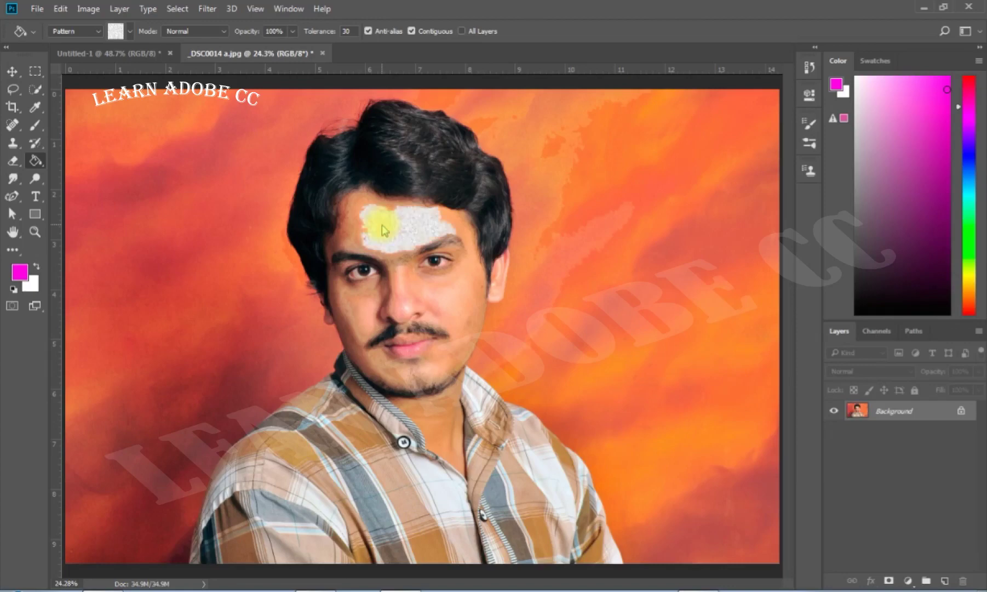
left_click(390, 224, "ctrl")
left_click_drag(390, 225, 390, 224)
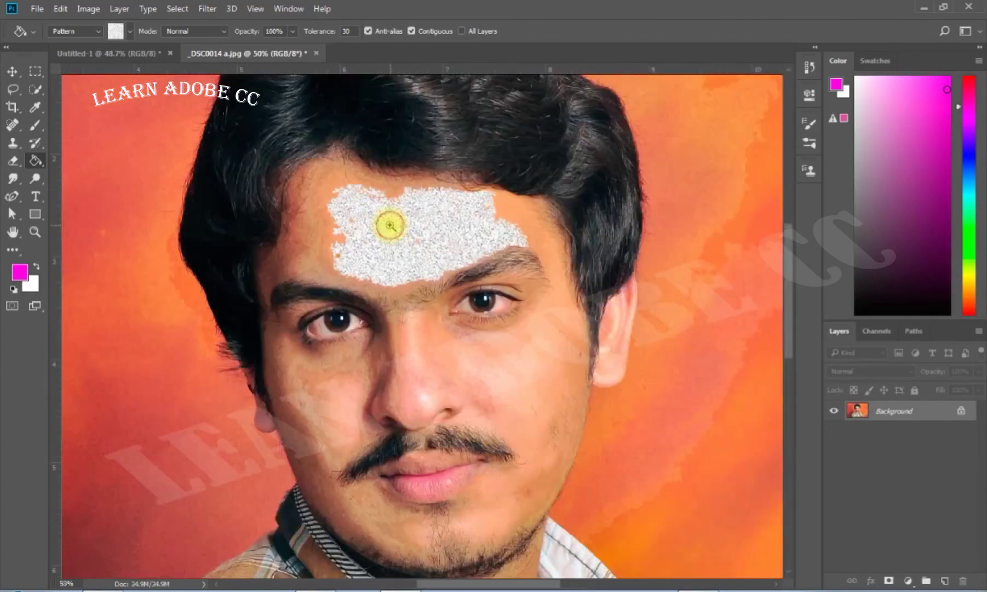
left_click(389, 224, "ctrl")
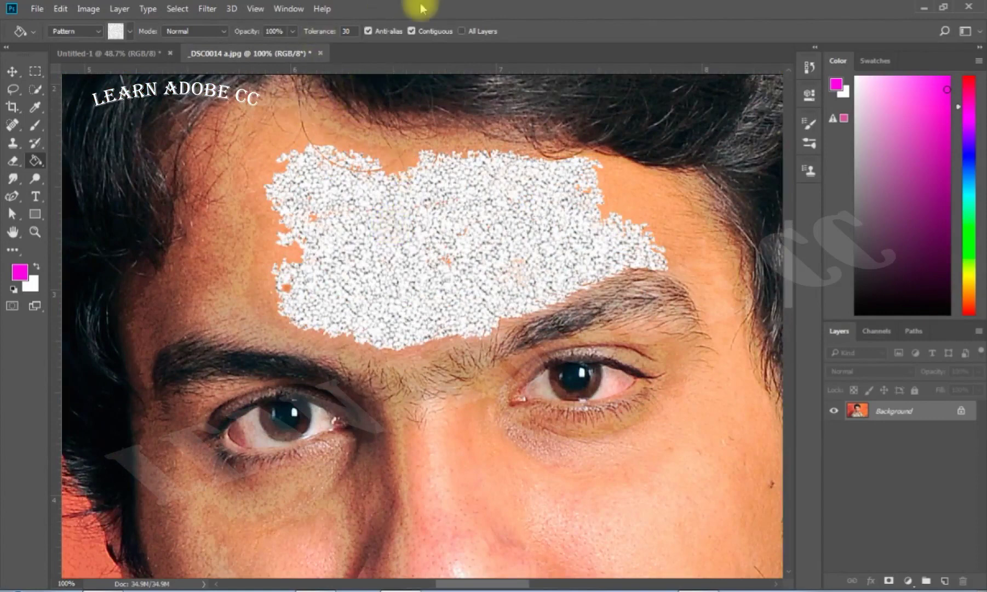
- Enter 100 as the tolerance and fit the whole photo on screen
left_click(350, 32)
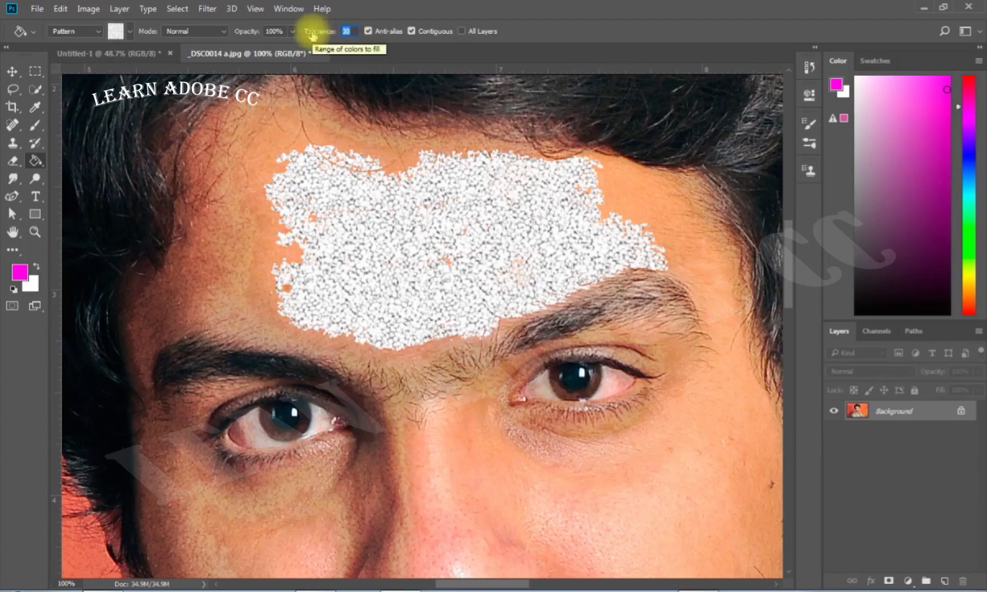
type("100")
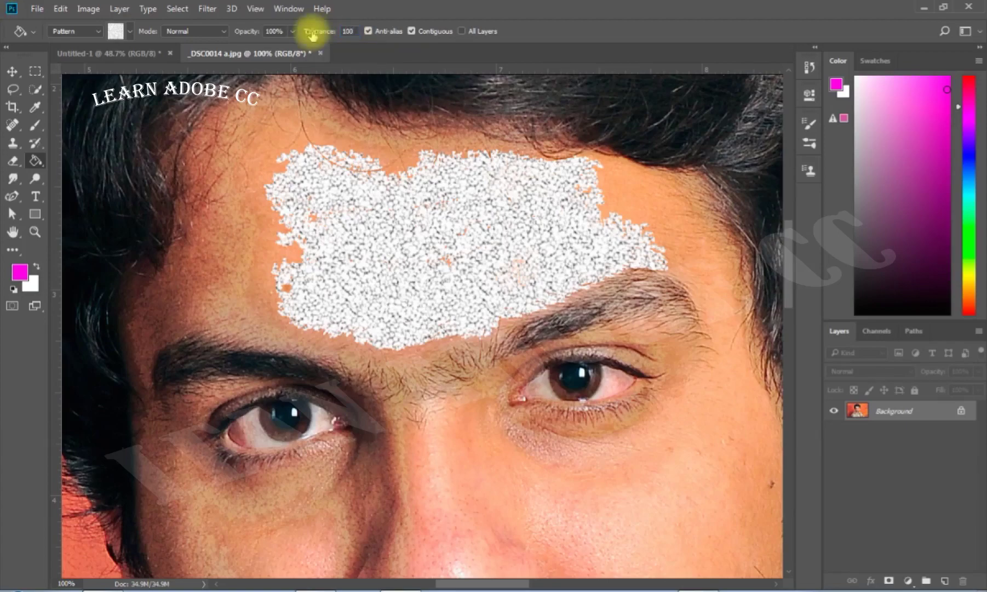
key("ctrl+0")
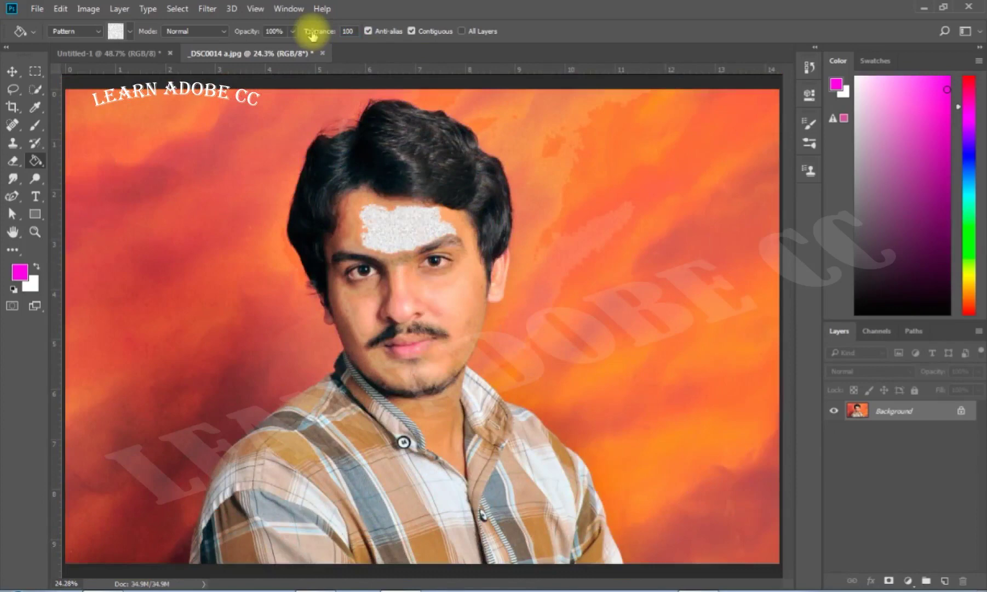
- Undo the forehead fill and pattern-fill the portrait at tolerance 100, undoing and refilling once
key("ctrl+z")
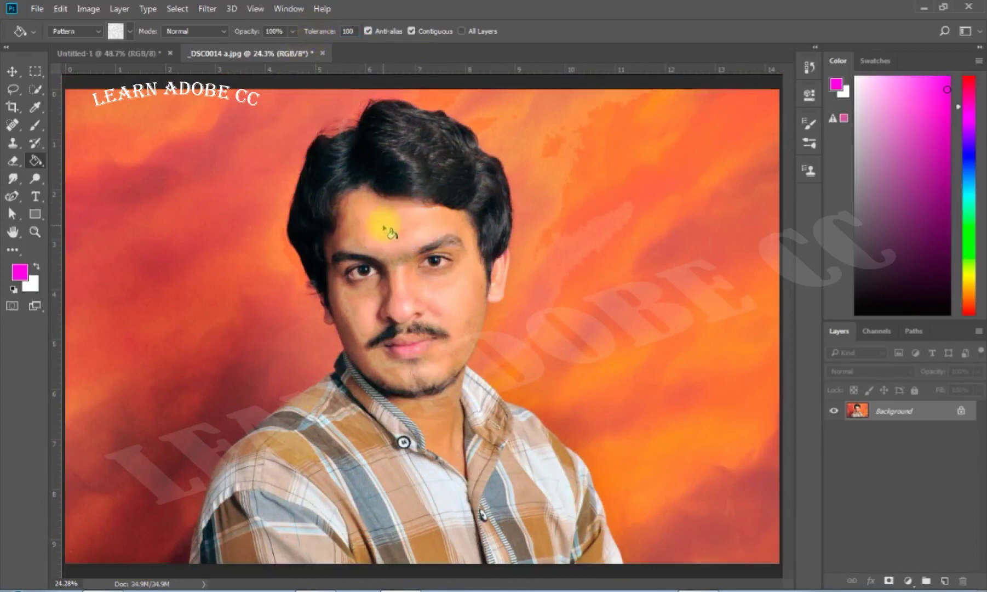
left_click(386, 231)
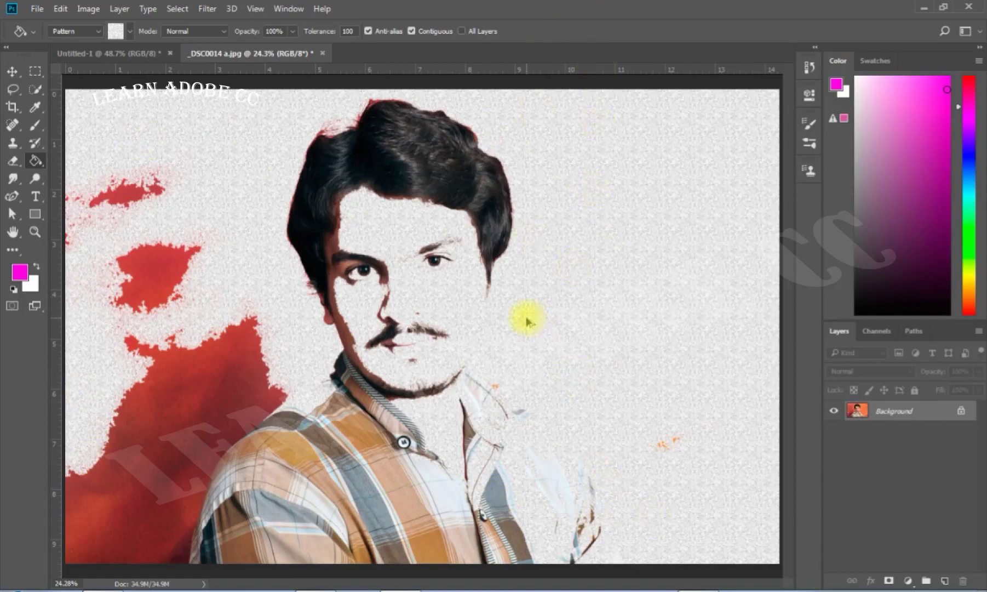
key("ctrl+z")
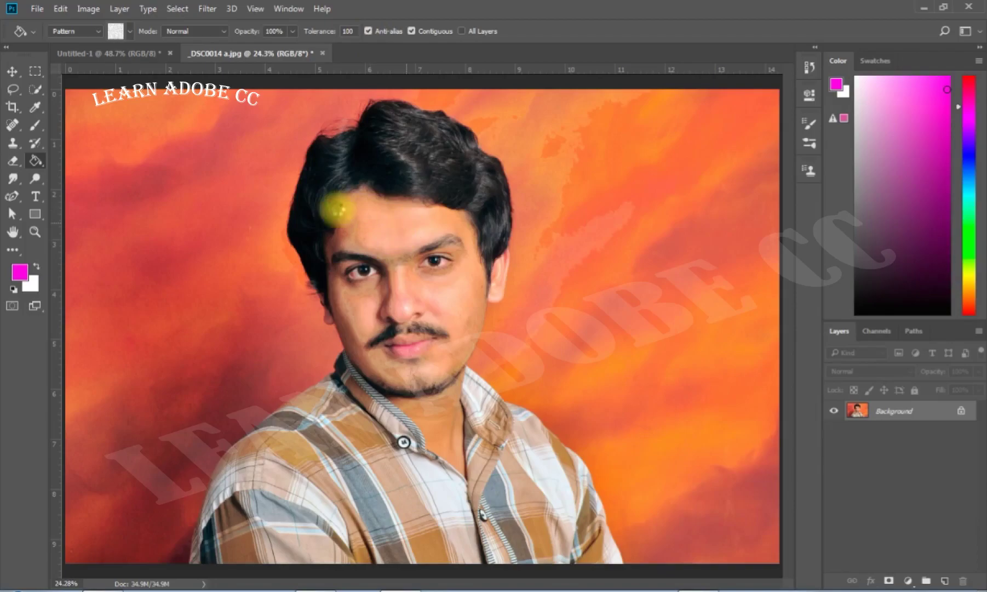
left_click(332, 208)
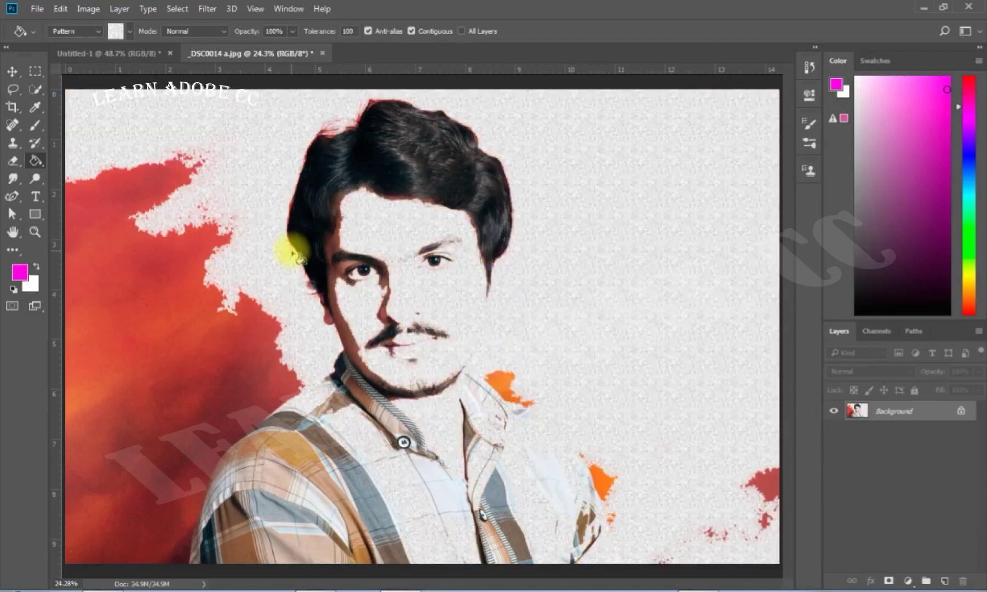
- Zoom into the fill edge, fill the leftover red pixels, then fit the photo on screen
left_click(354, 215, "ctrl")
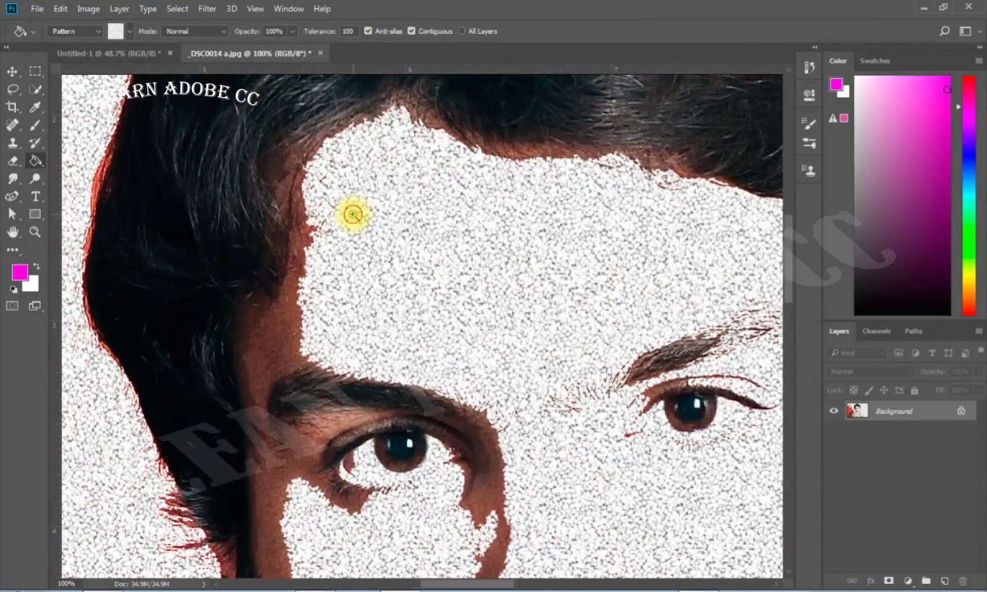
left_click(354, 215, "ctrl")
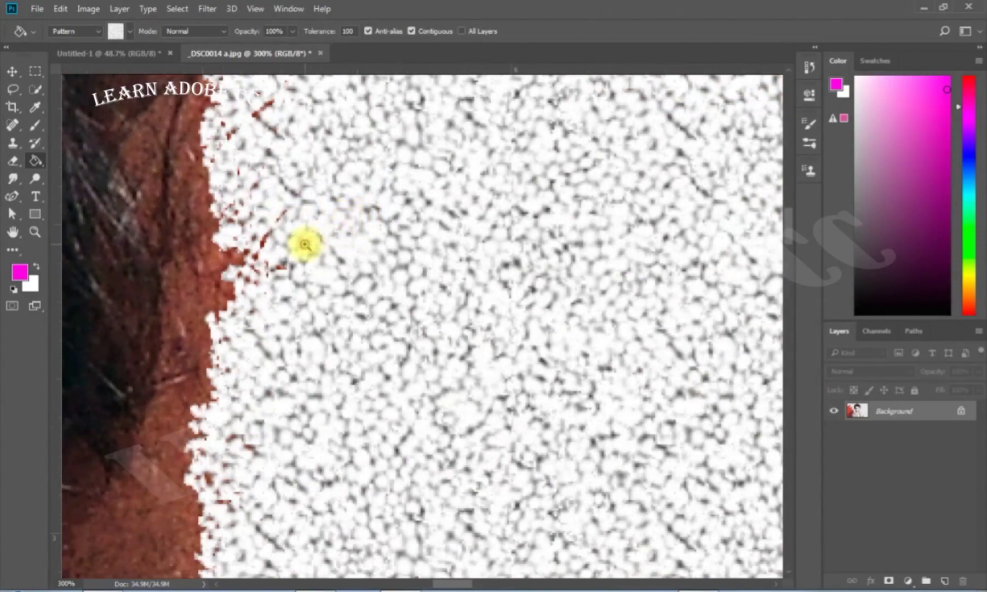
left_click(306, 245, "ctrl")
left_click_drag(296, 274, 440, 227)
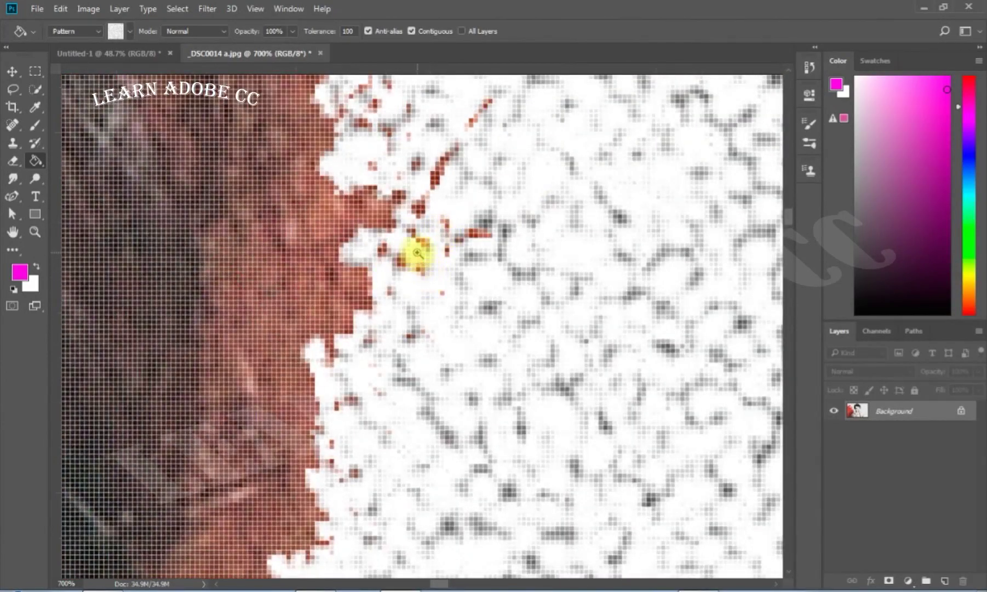
scroll(412, 253, "up", 1)
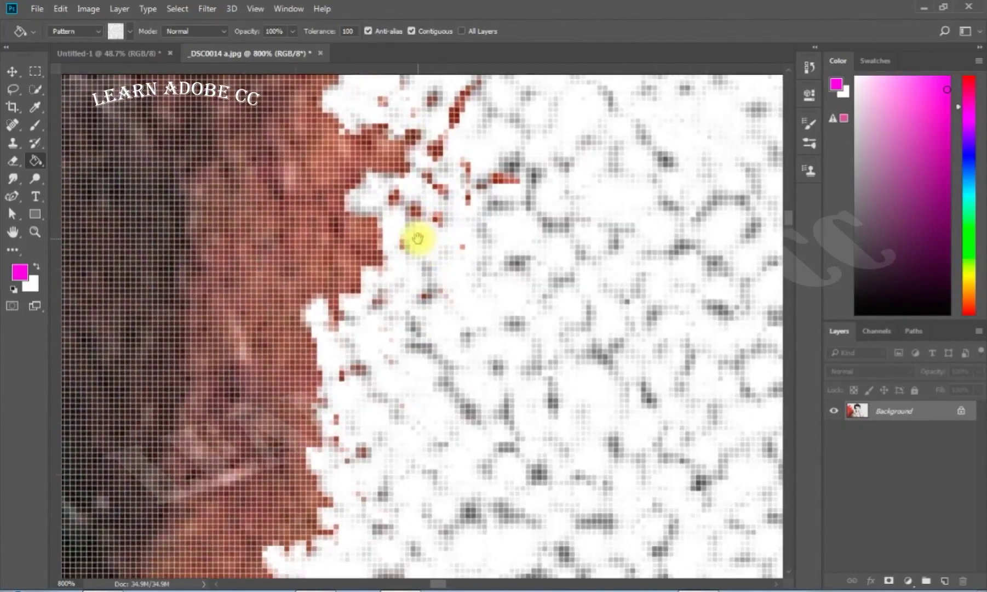
scroll(417, 238, "up", 1)
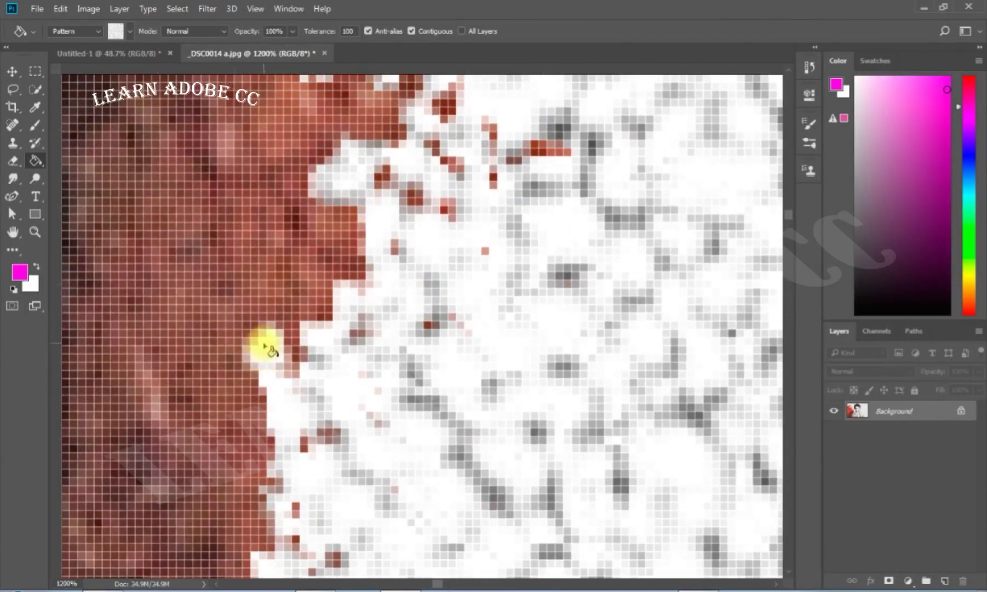
left_click(255, 340)
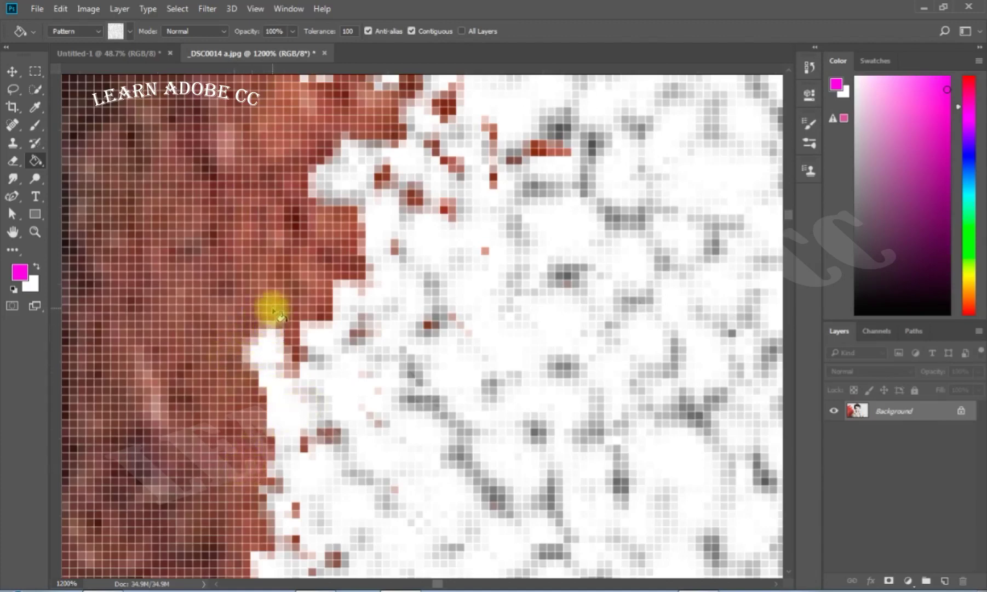
key("ctrl+0")
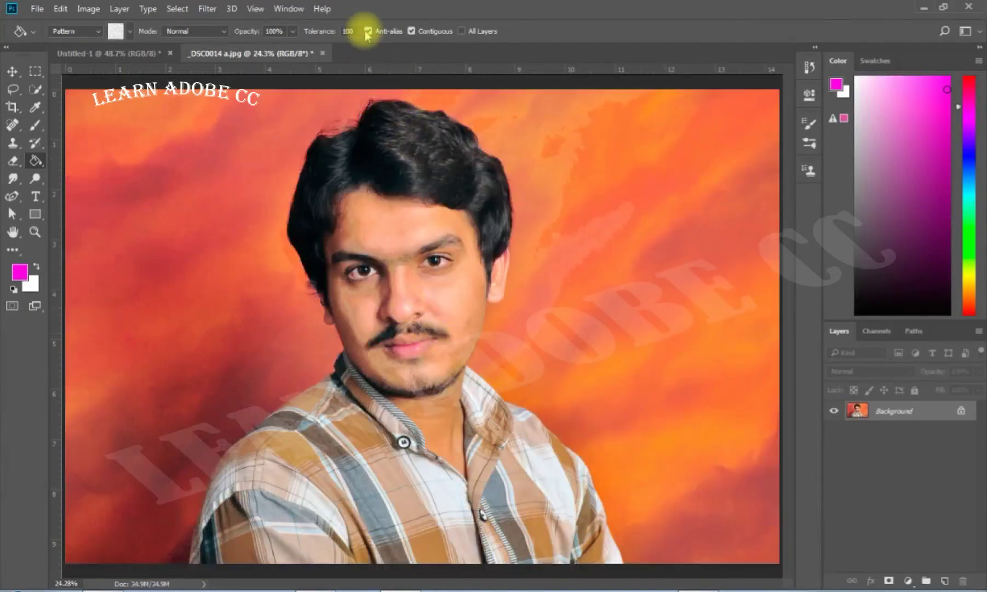
- Pattern-fill the face and background without anti-aliasing, then zoom in to inspect the cheek pixels
left_click(368, 31)
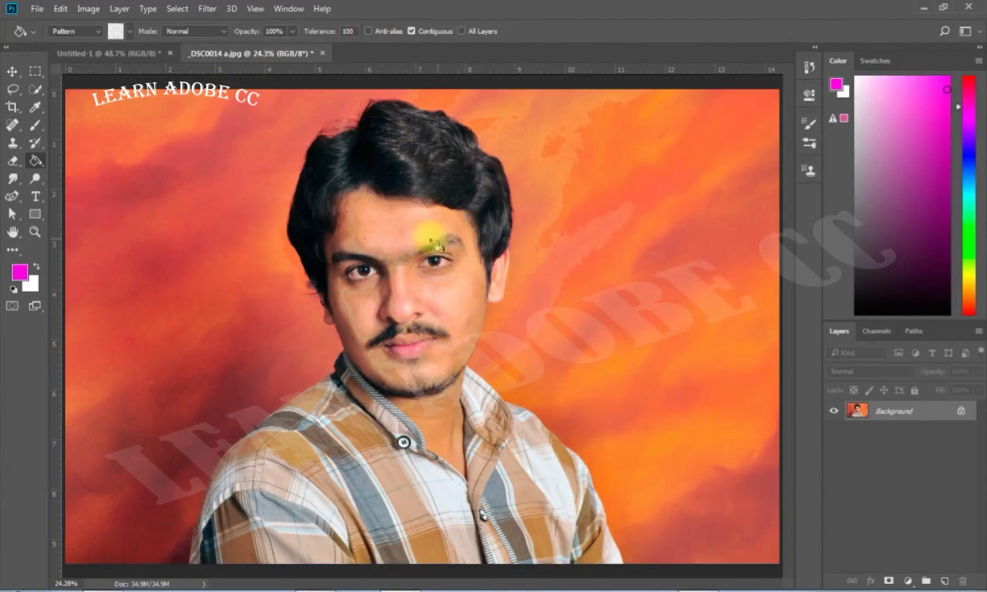
left_click(387, 234)
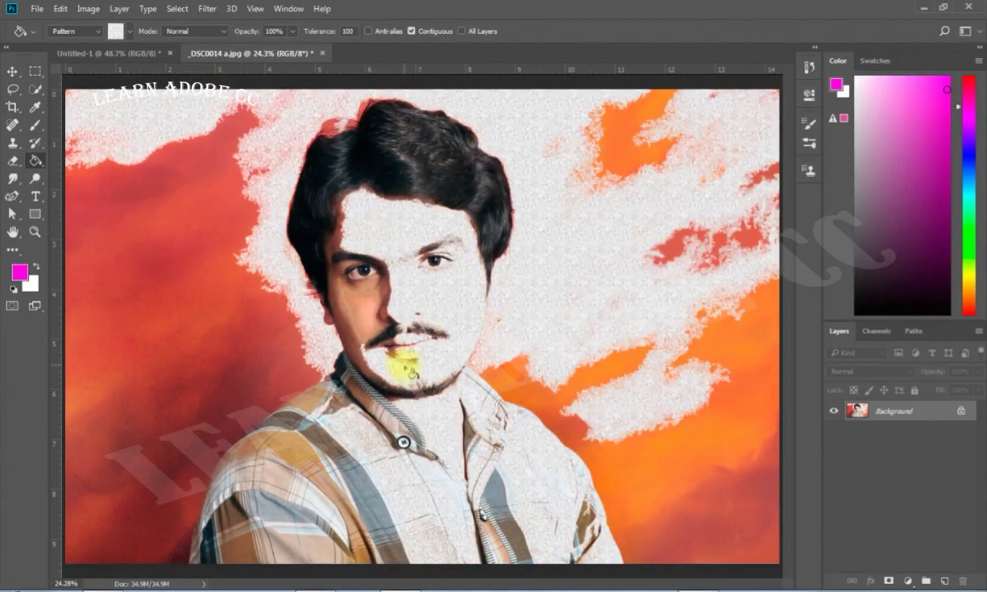
scroll(360, 298, "up", 1)
scroll(361, 304, "up", 1)
scroll(357, 304, "up", 3)
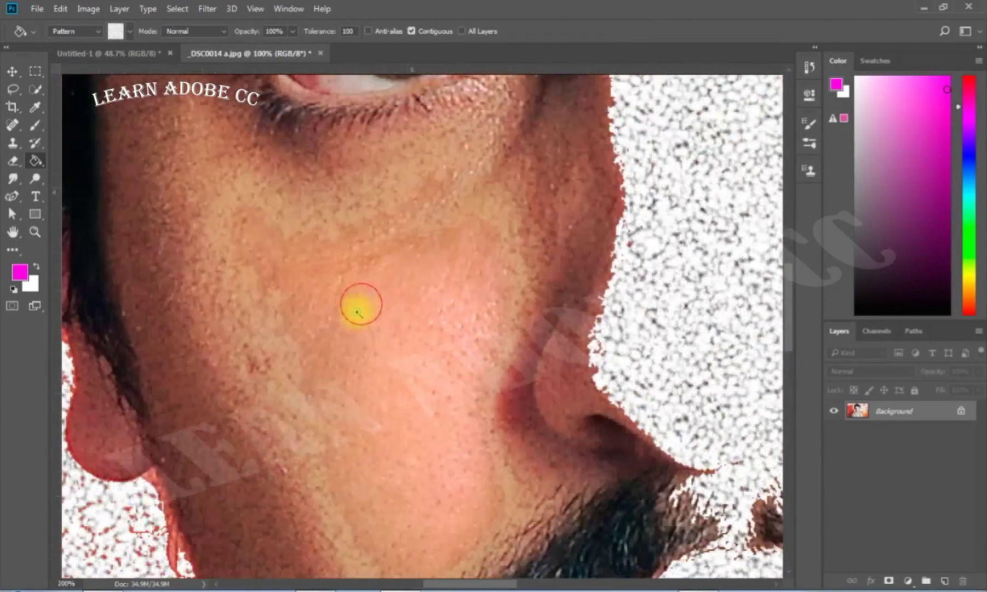
scroll(243, 365, "up", 1)
scroll(243, 365, "up", 5)
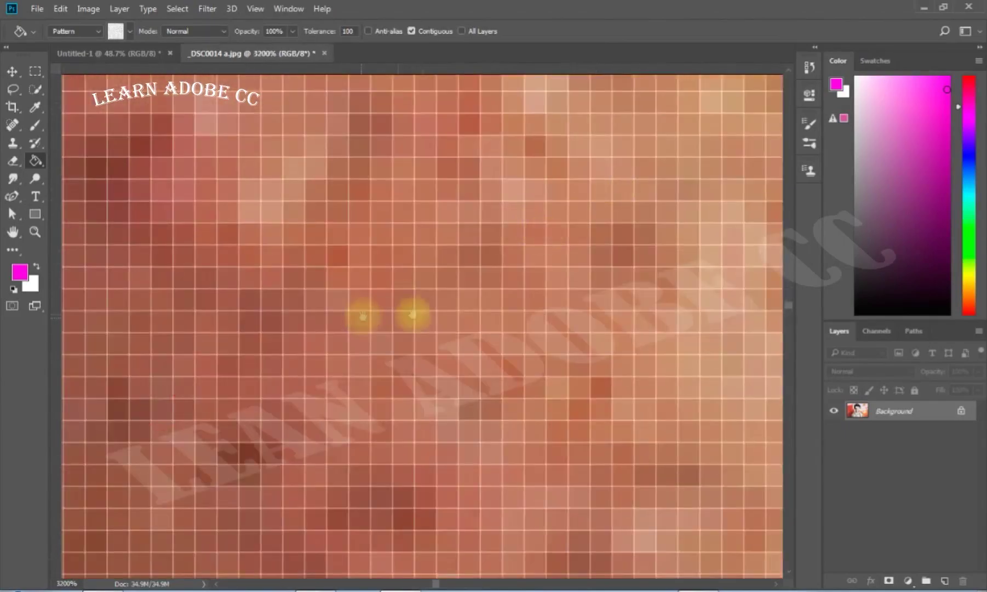
scroll(555, 202, "up", 2)
scroll(214, 433, "up", 1)
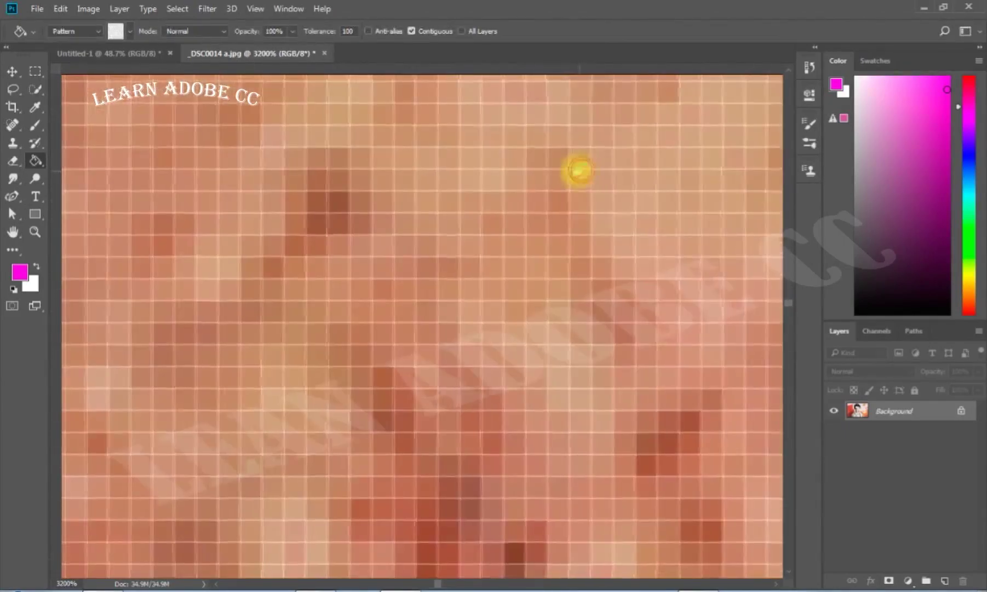
mouse_move(213, 433)
left_mouse_down()
mouse_move(285, 268)
mouse_move(409, 268)
mouse_move(333, 395)
mouse_move(282, 337)
mouse_move(286, 107)
left_mouse_up()
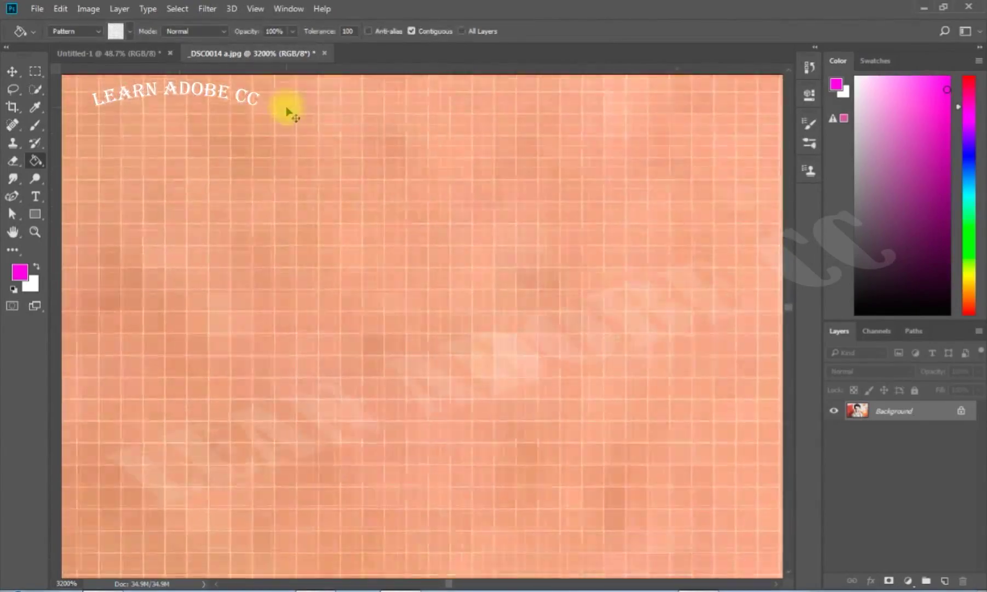
key("ctrl+0")
- Magnify the fill edge, enable Anti-alias, and undo the white pattern fill
mouse_move(237, 235)
left_mouse_down()
mouse_move(302, 315)
mouse_move(209, 258)
mouse_move(513, 266)
left_mouse_up()
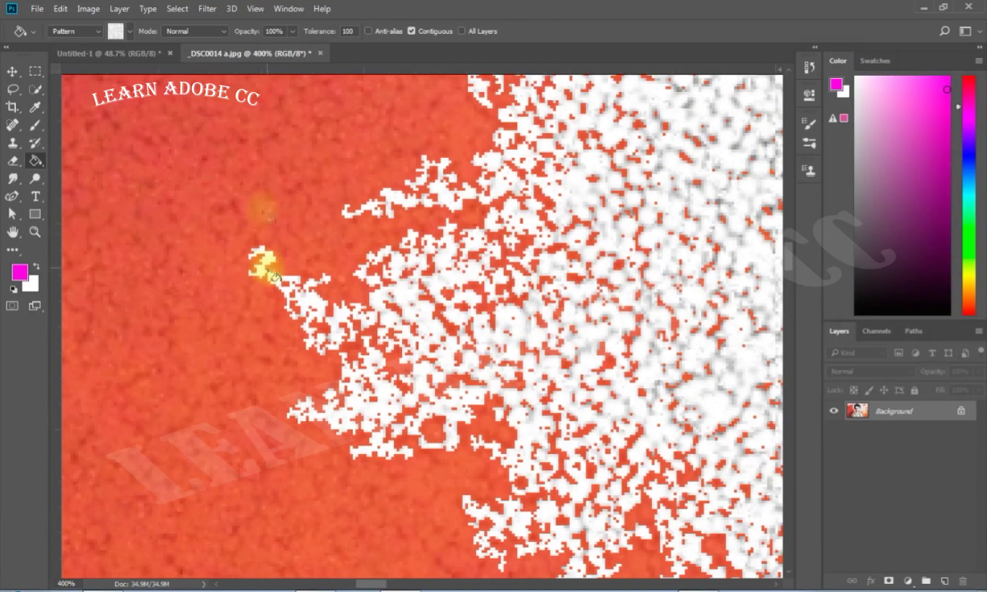
left_click(370, 34)
key("ctrl+z")
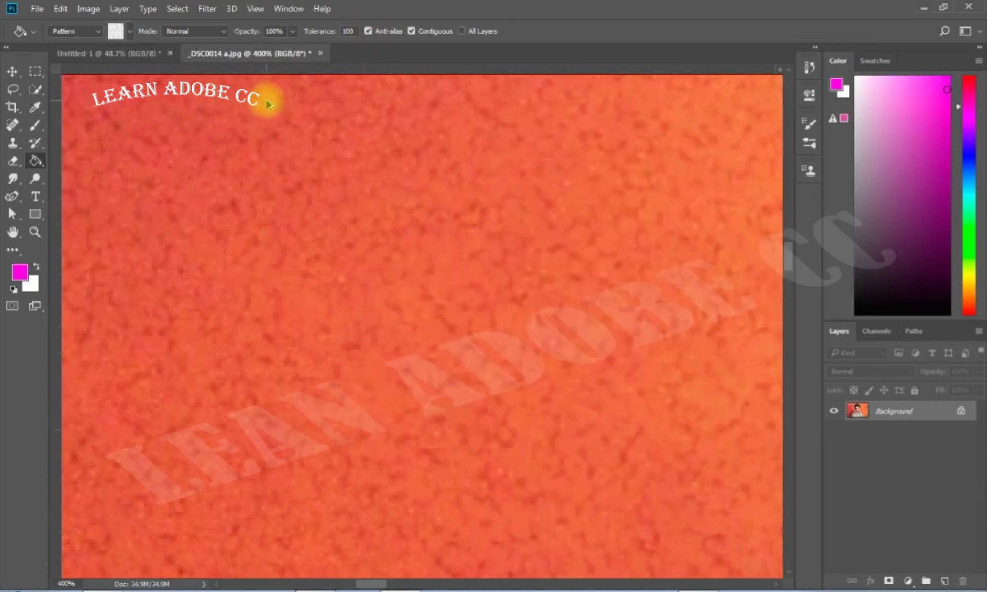
key("ctrl+0")
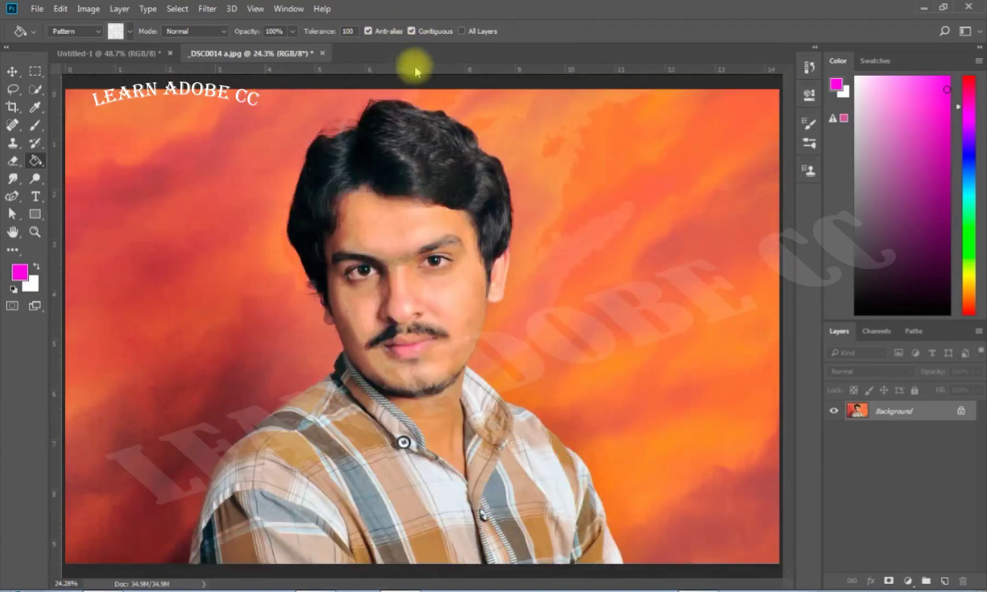
- Pattern-fill from the forehead contiguously, then non-contiguously, undoing each fill
left_click(381, 227)
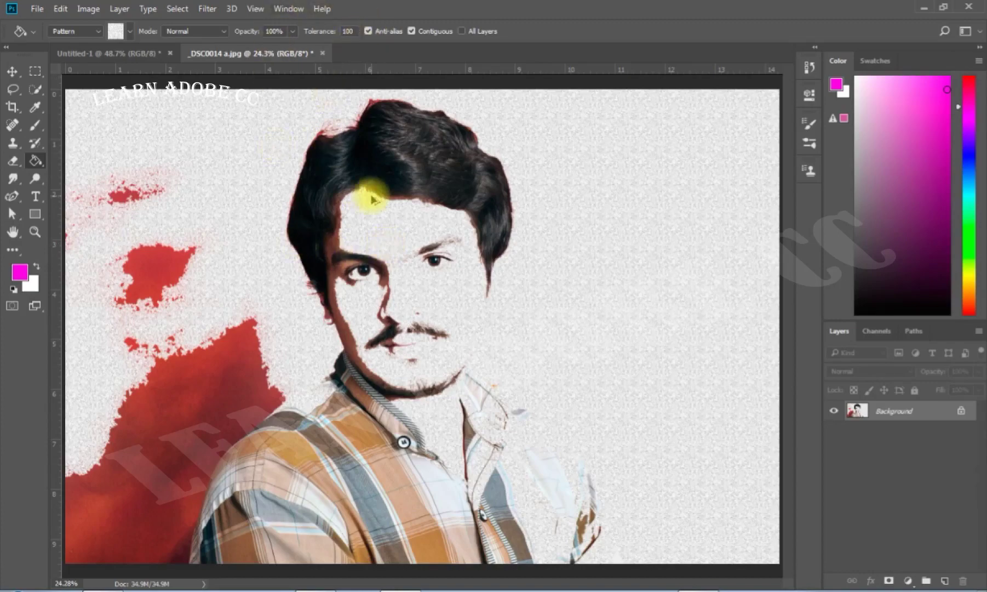
key("ctrl+z")
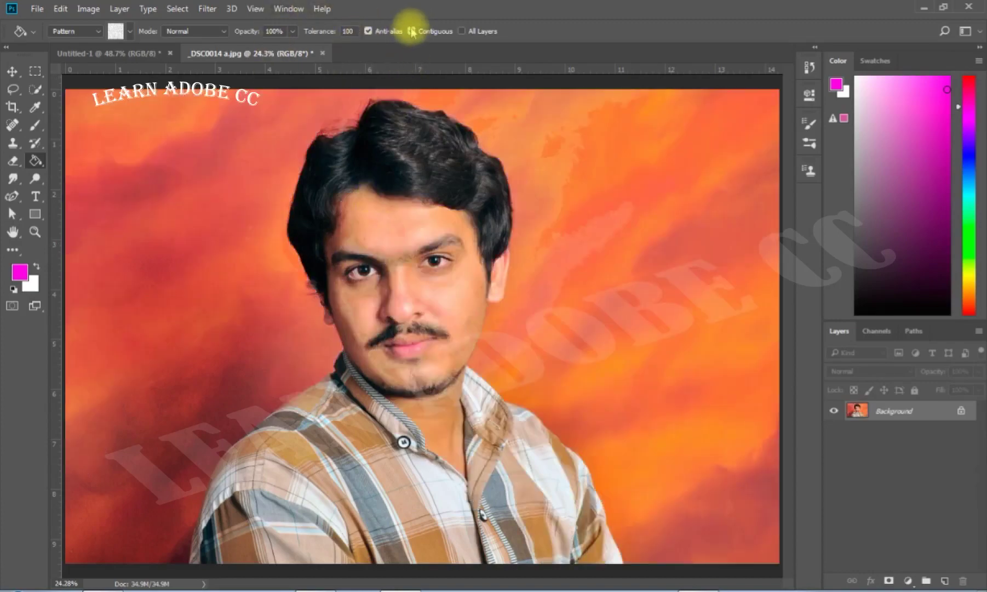
left_click(388, 237)
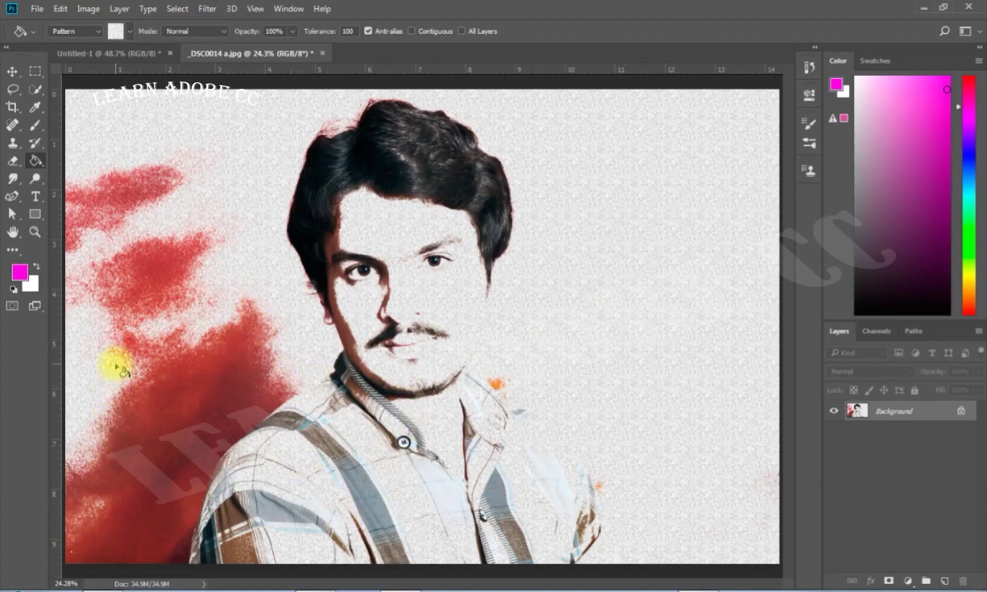
key("ctrl+z")
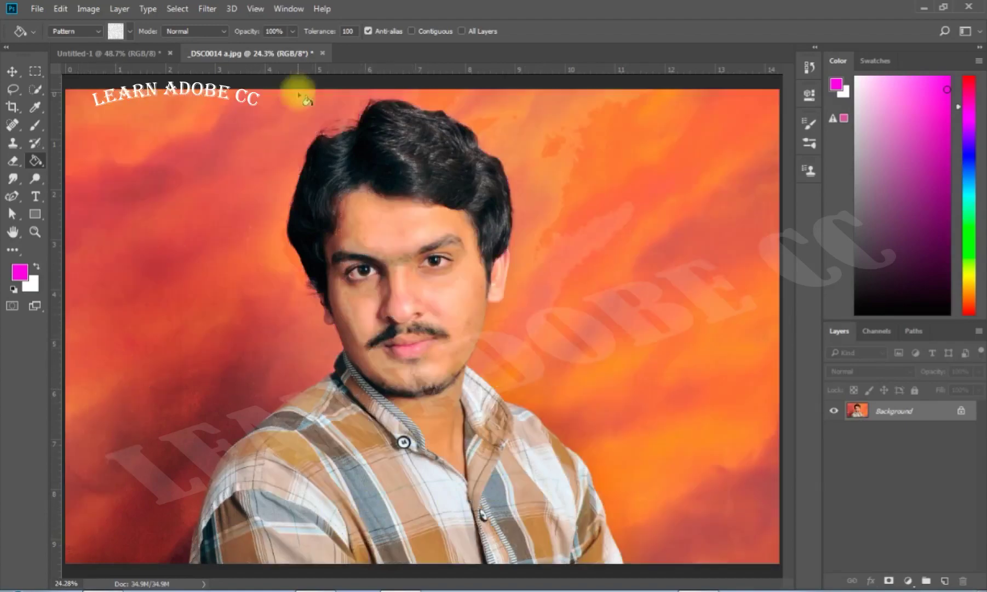
- Apply a non-contiguous forehead fill at Tolerance 40, undo it, and re-enable Contiguous
left_click(323, 32)
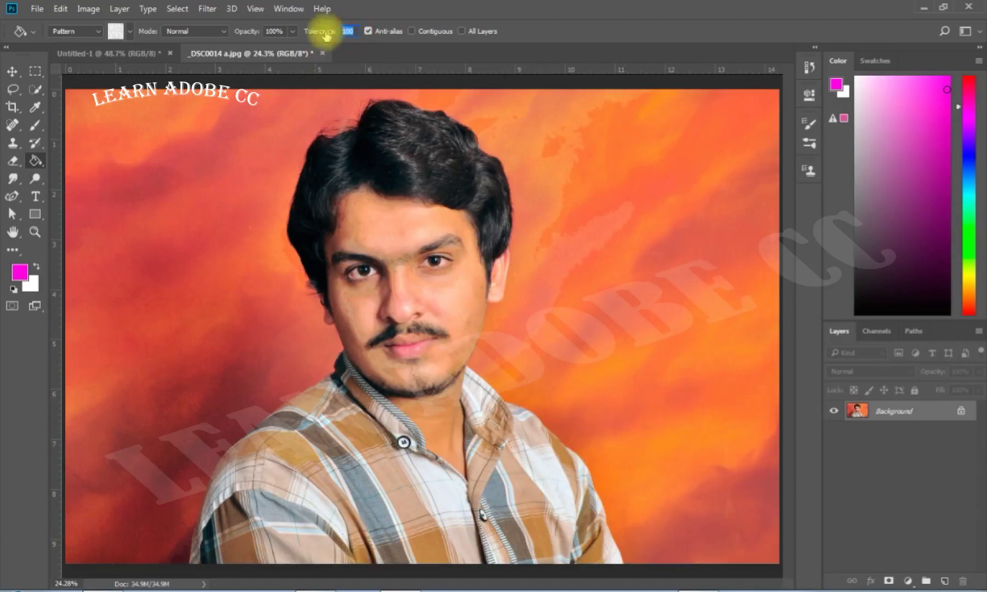
type("40")
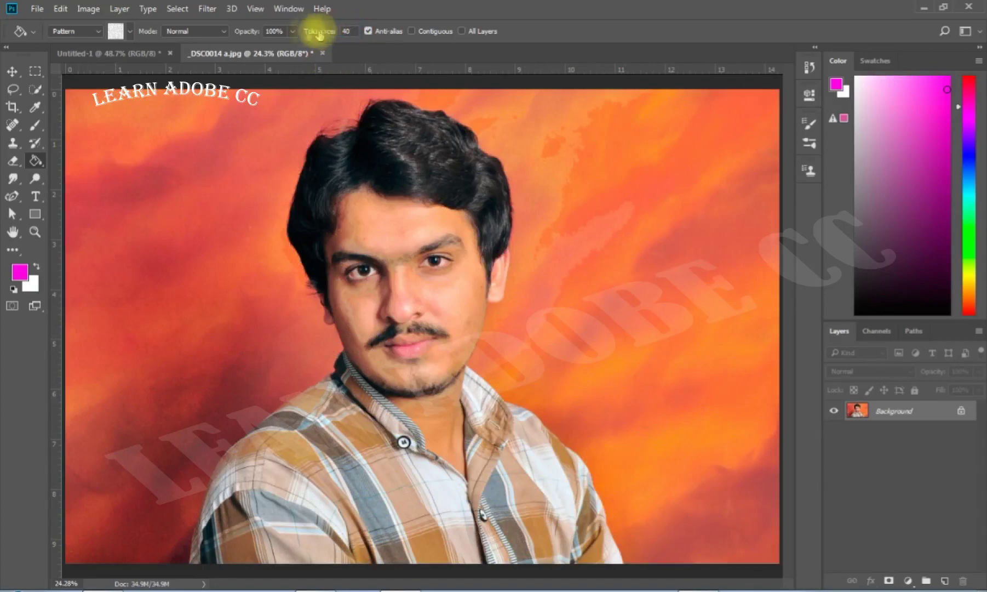
left_click(395, 223)
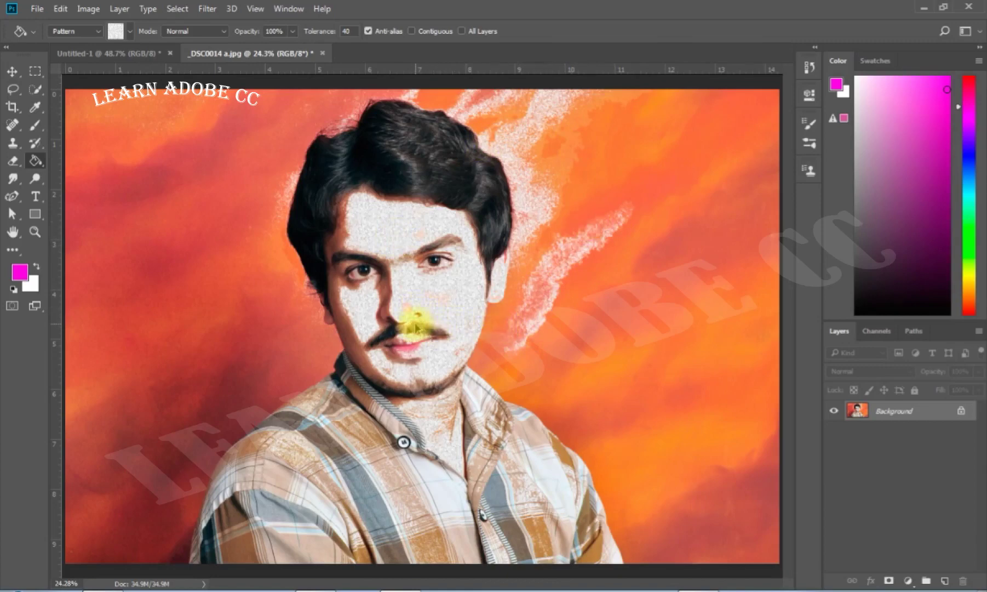
key("ctrl+z")
left_click(411, 31)
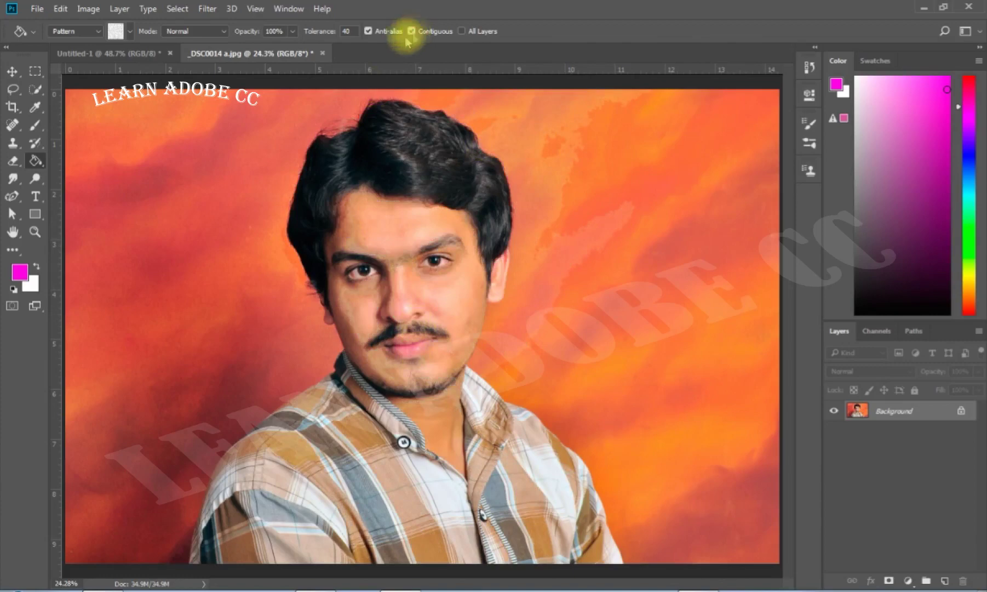
- Pattern-fill the connected forehead, nose and cheek skin, then turn on All Layers
left_click(395, 230)
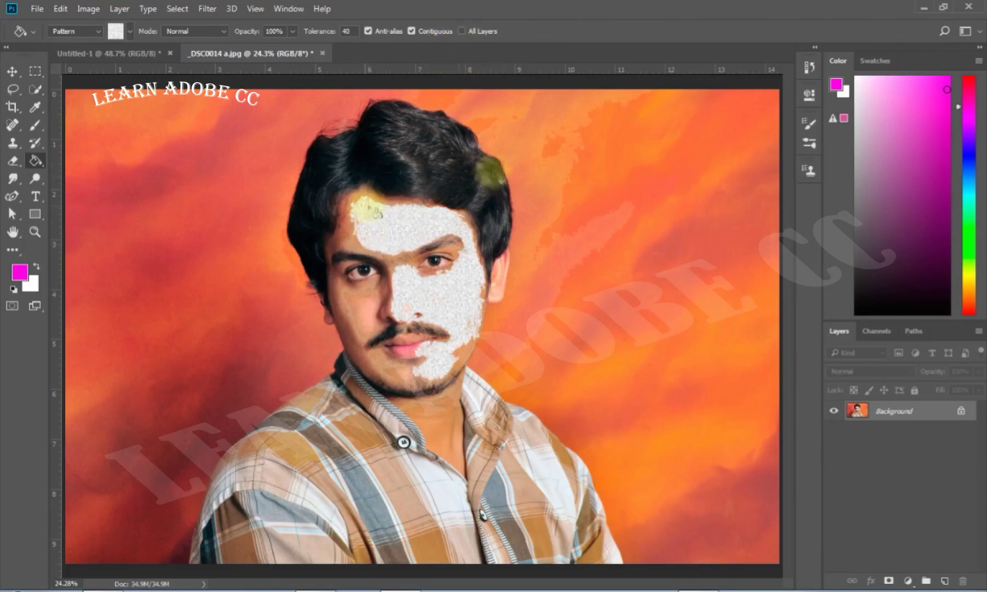
left_click(462, 31)
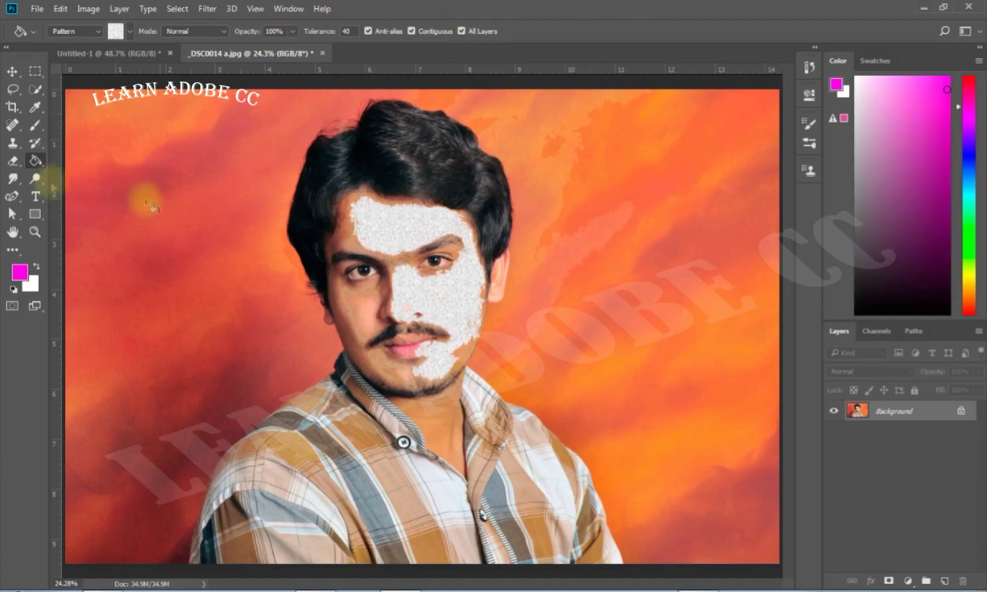
- Browse the fill and eyedropper tool groups, trying 3D Material Drop and 3D Material Eyedropper
right_click(36, 161)
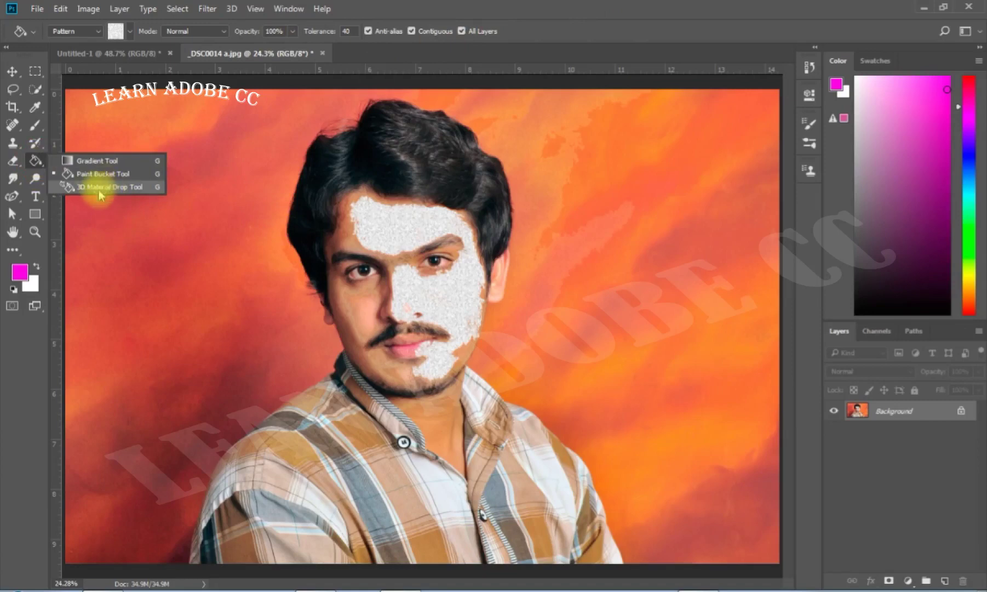
left_click(121, 186)
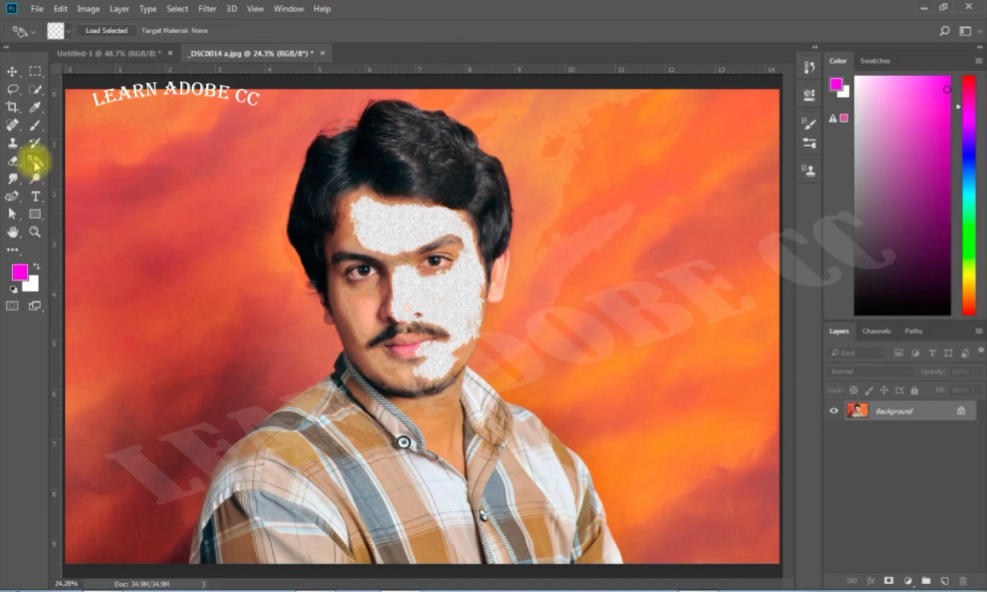
left_click(33, 112)
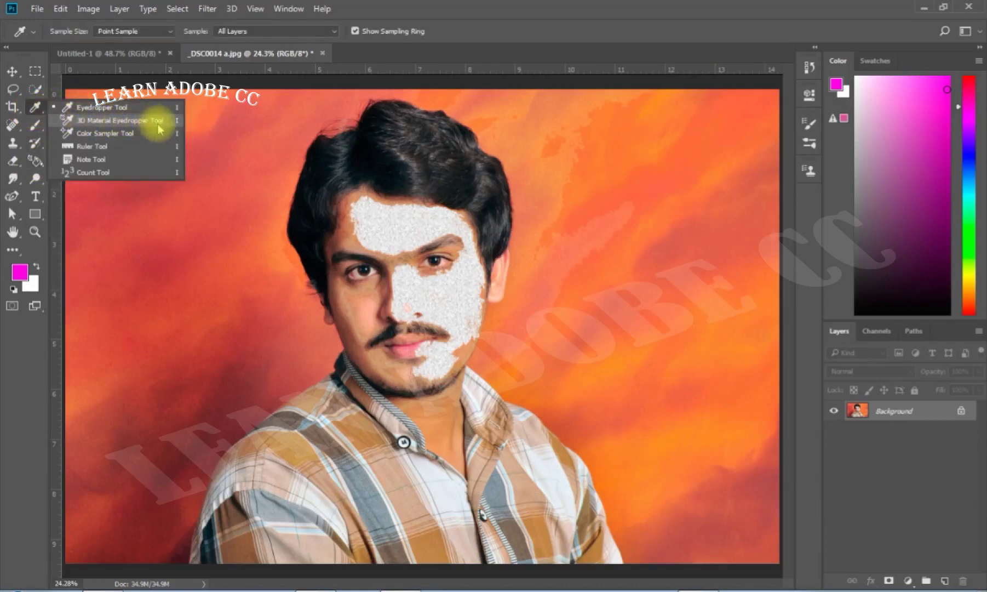
left_click(78, 121)
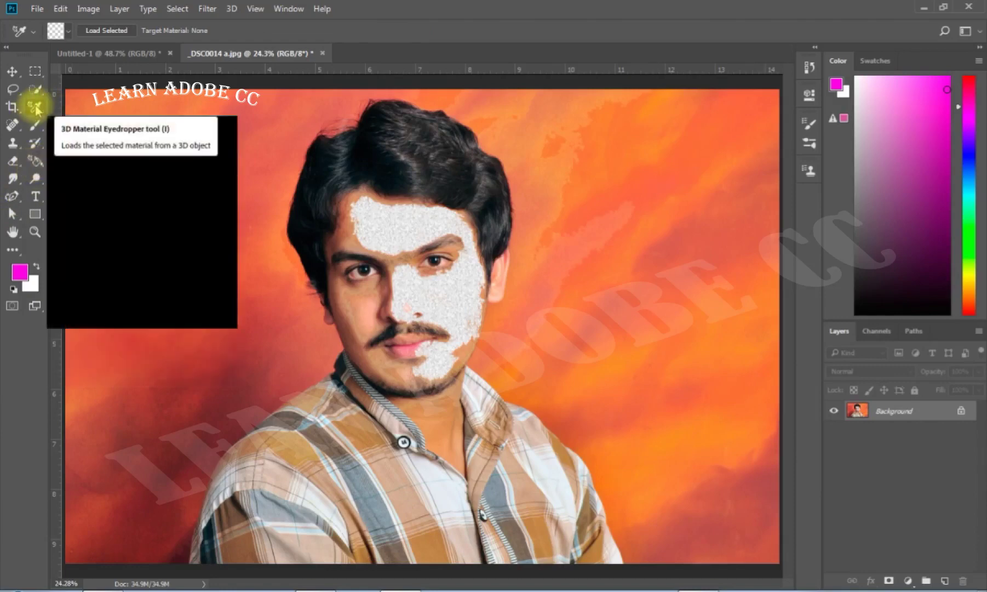
- Reselect the 3D Material Drop tool and dismiss the fill tools list
left_click(35, 165)
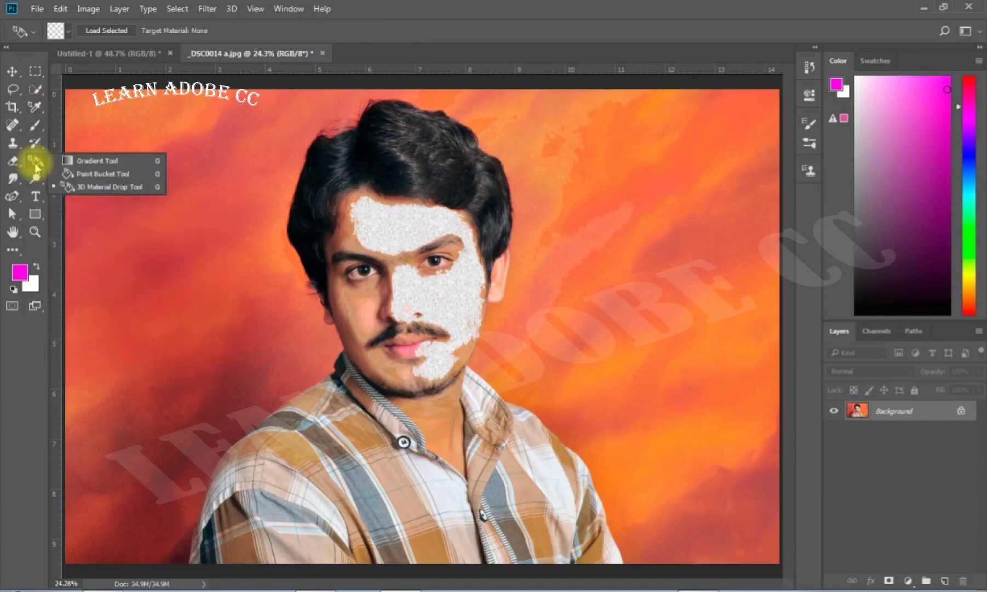
left_click(35, 165)
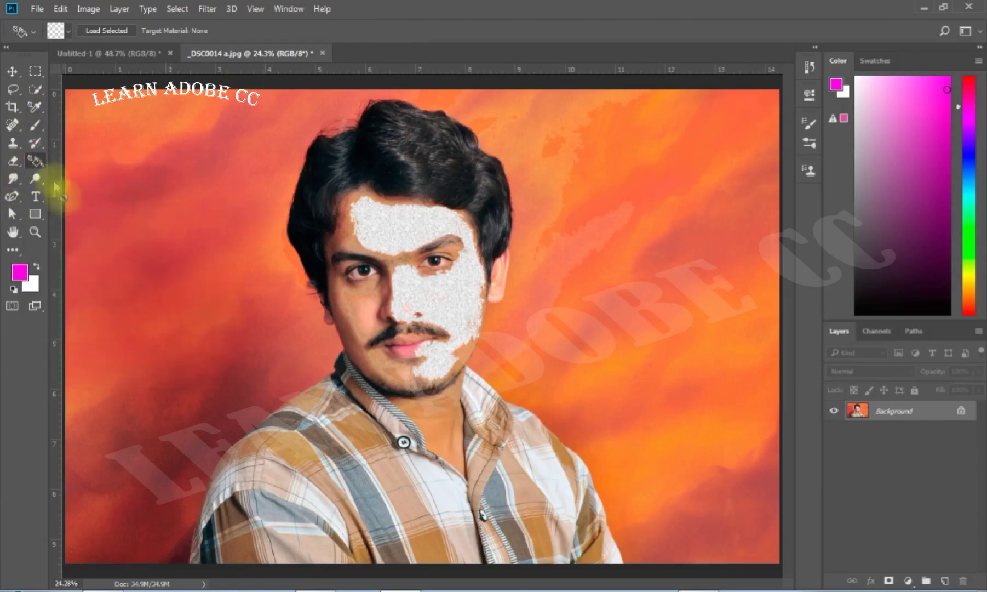
left_click(35, 162)
left_click(26, 174)
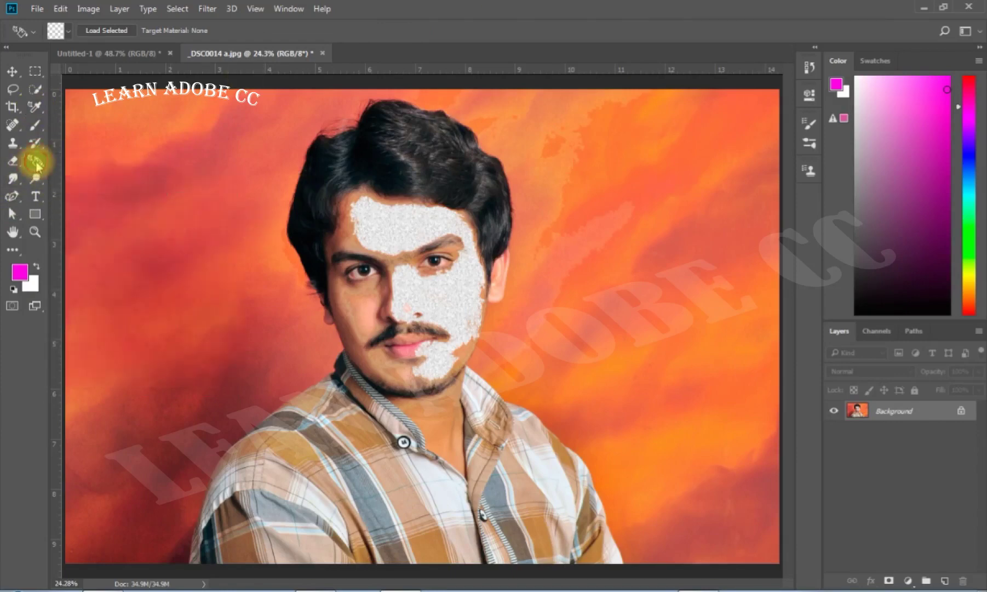
left_click(585, 8)
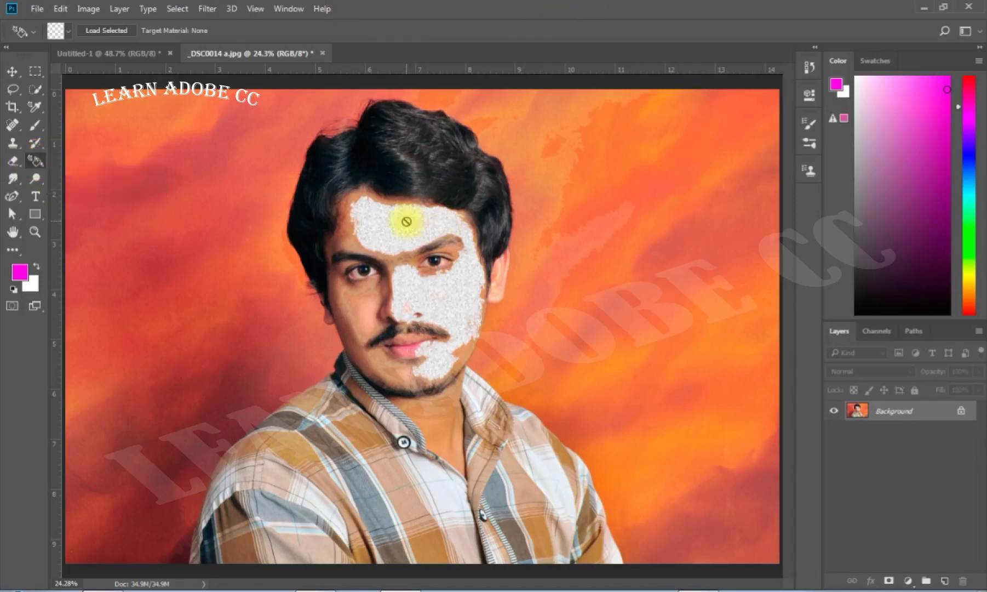